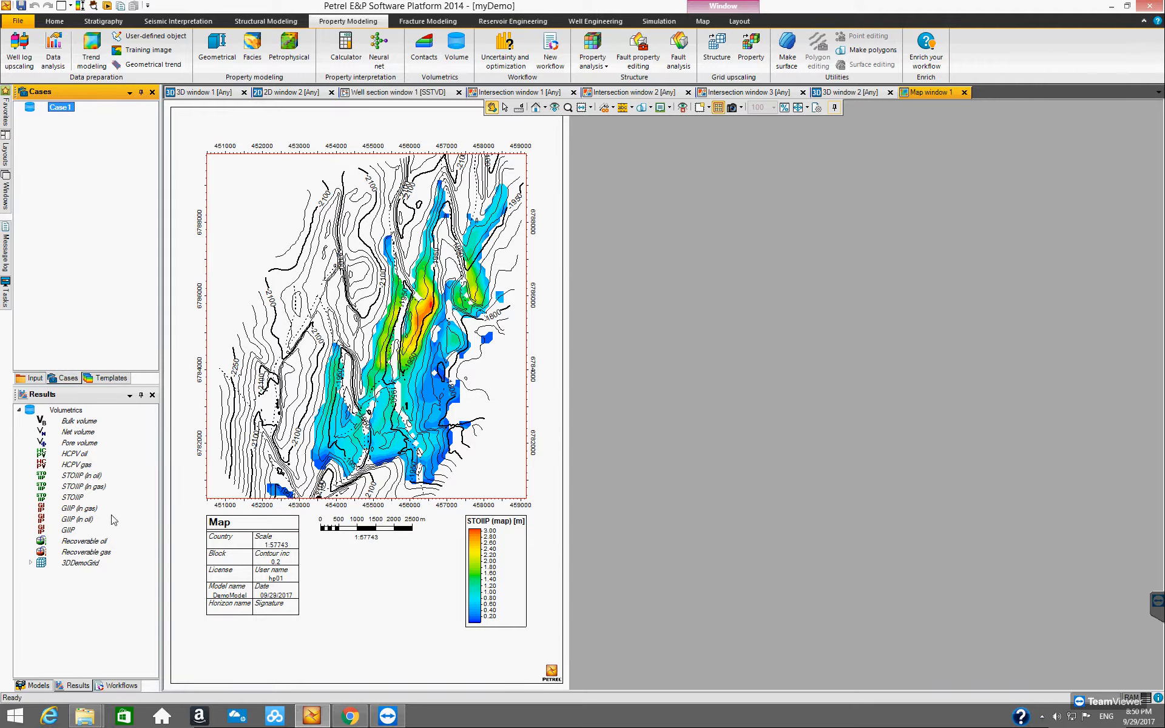
- Create a new Uncertainty and optimization process named UncertaintyAnalysisCase1
{"action": "left_click", "coordinate": [75, 686]}
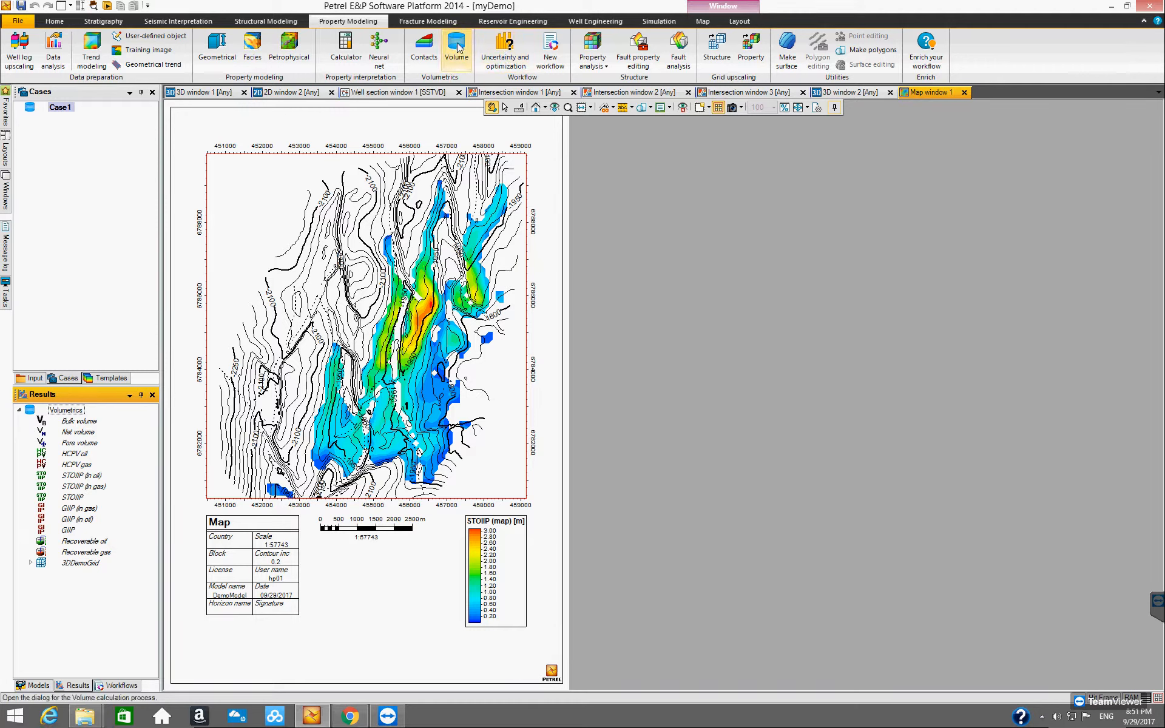
{"action": "left_click", "coordinate": [506, 55]}
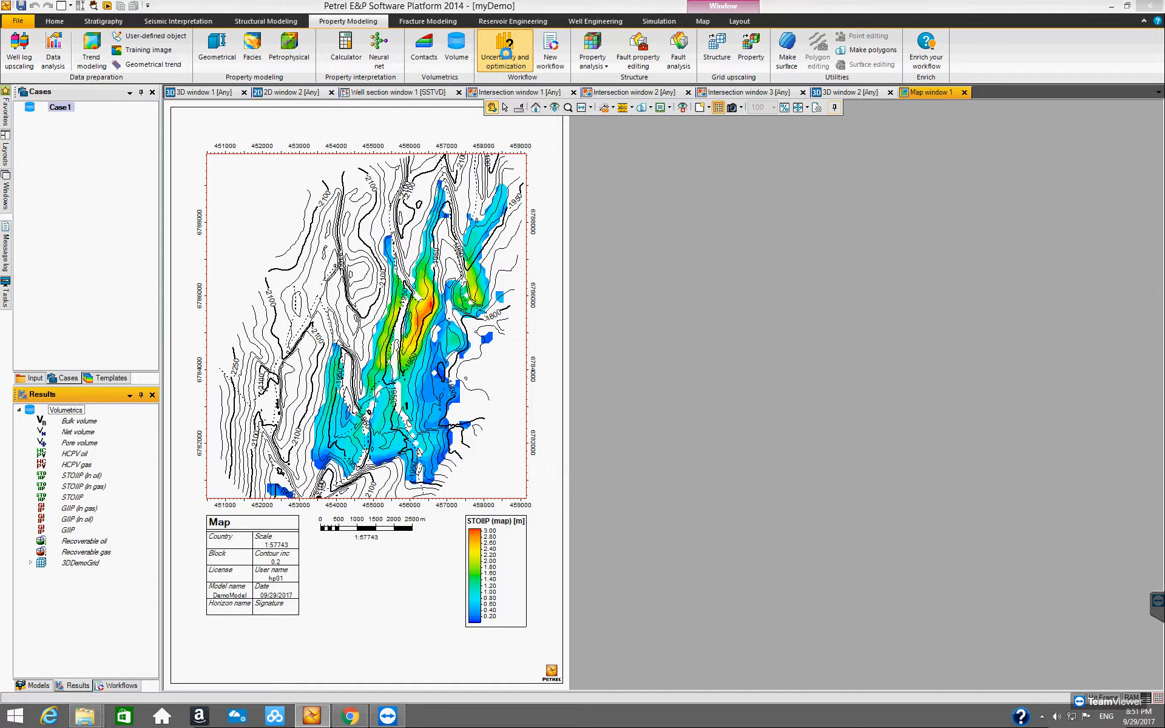
{"action": "left_click_drag", "start_coordinate": [429, 173], "coordinate": [586, 168]}
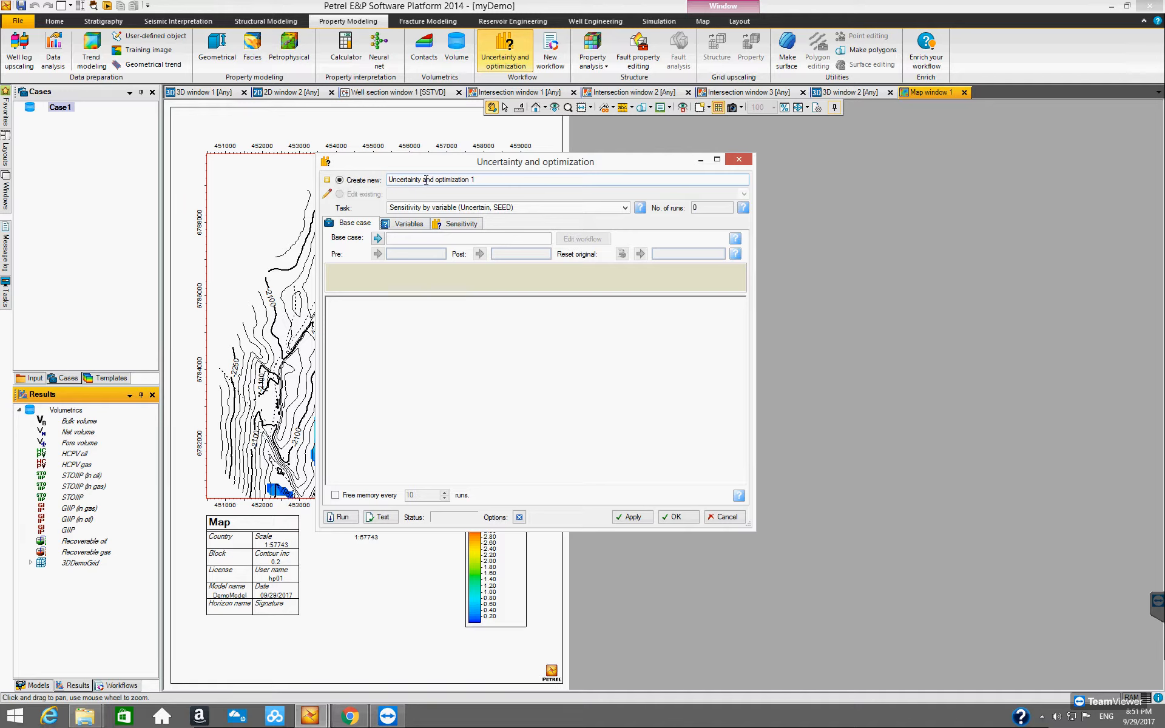
{"action": "left_click_drag", "start_coordinate": [424, 179], "coordinate": [473, 178]}
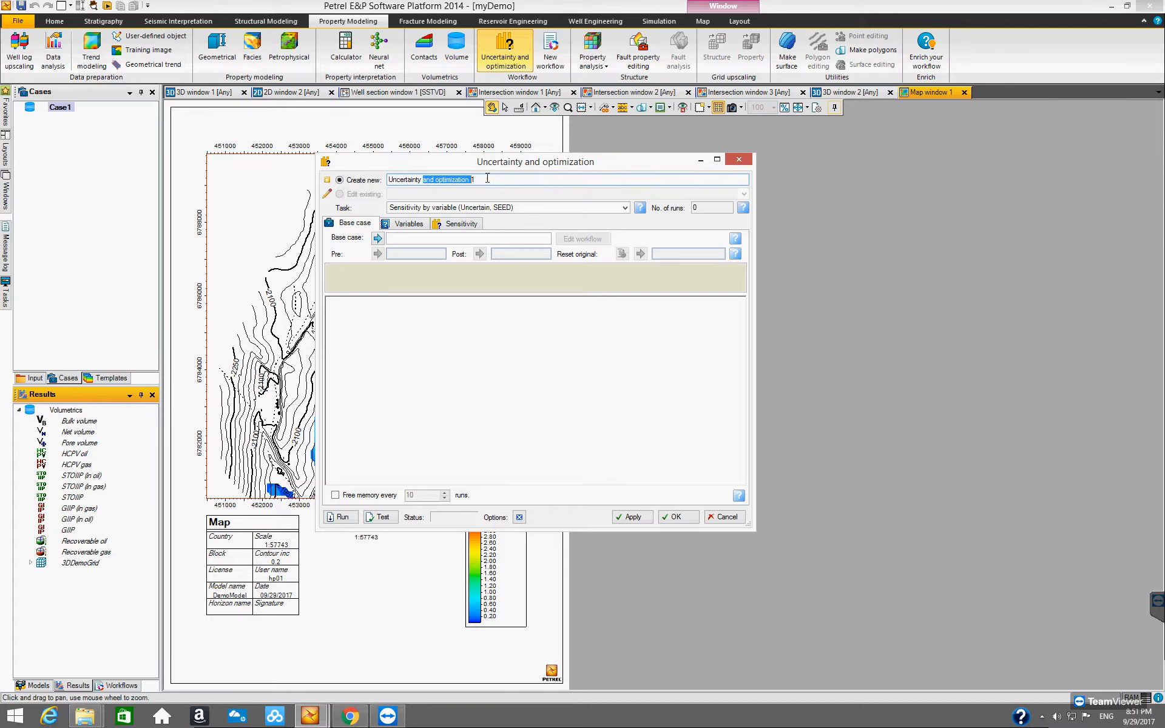
{"action": "key", "text": "Delete"}
{"action": "type", "text": "Cnalysi"}
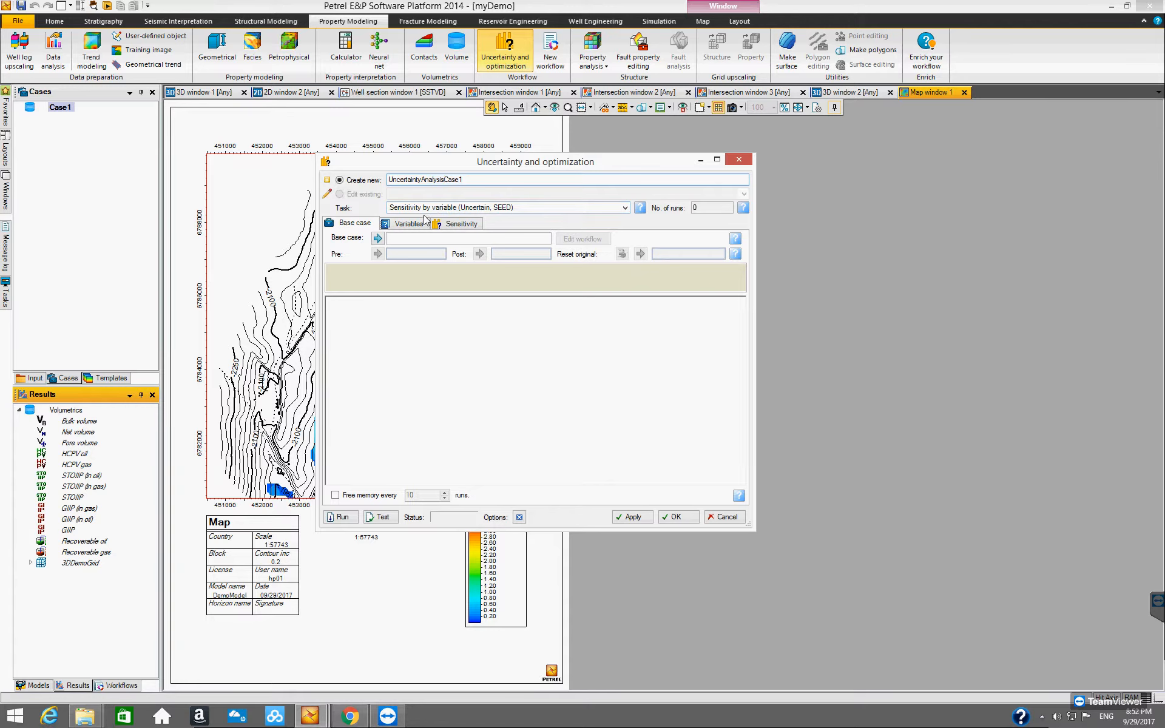
- Set the task to Sensitivity by variable (Uncertain, SEED) and insert Case1 as the base case, keeping the warning message enabled for future use
{"action": "left_click", "coordinate": [624, 208]}
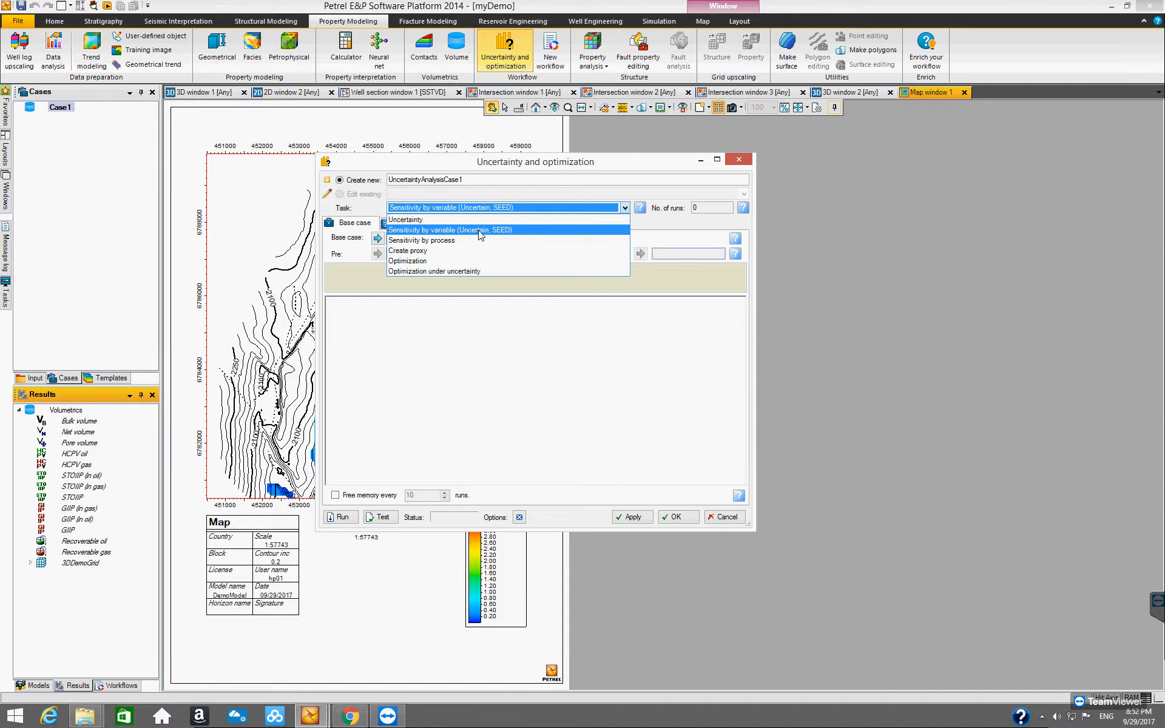
{"action": "left_click", "coordinate": [421, 233]}
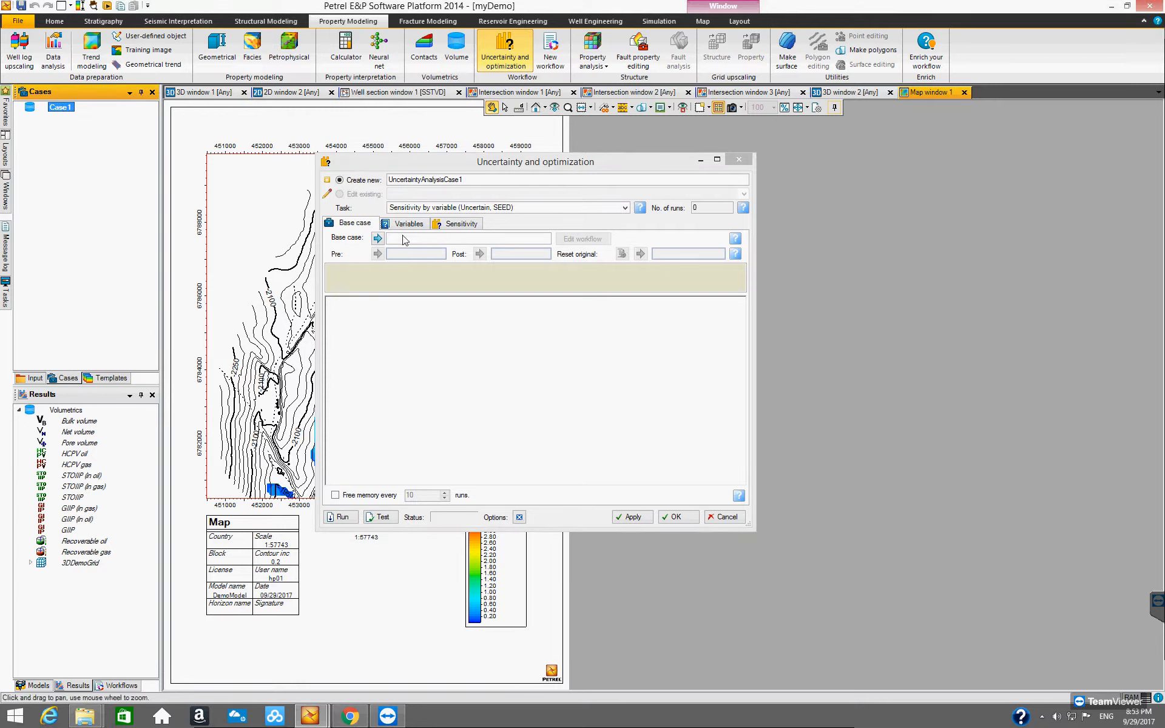
{"action": "left_click", "coordinate": [378, 238]}
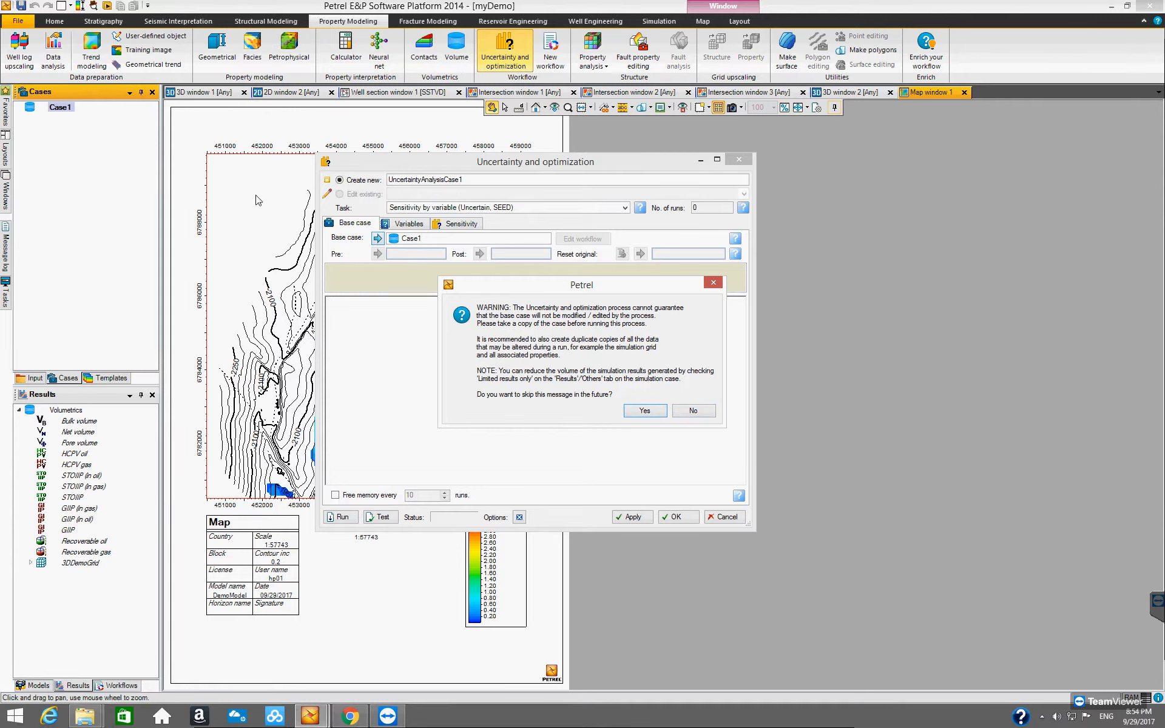
{"action": "left_click_drag", "start_coordinate": [656, 290], "coordinate": [651, 323]}
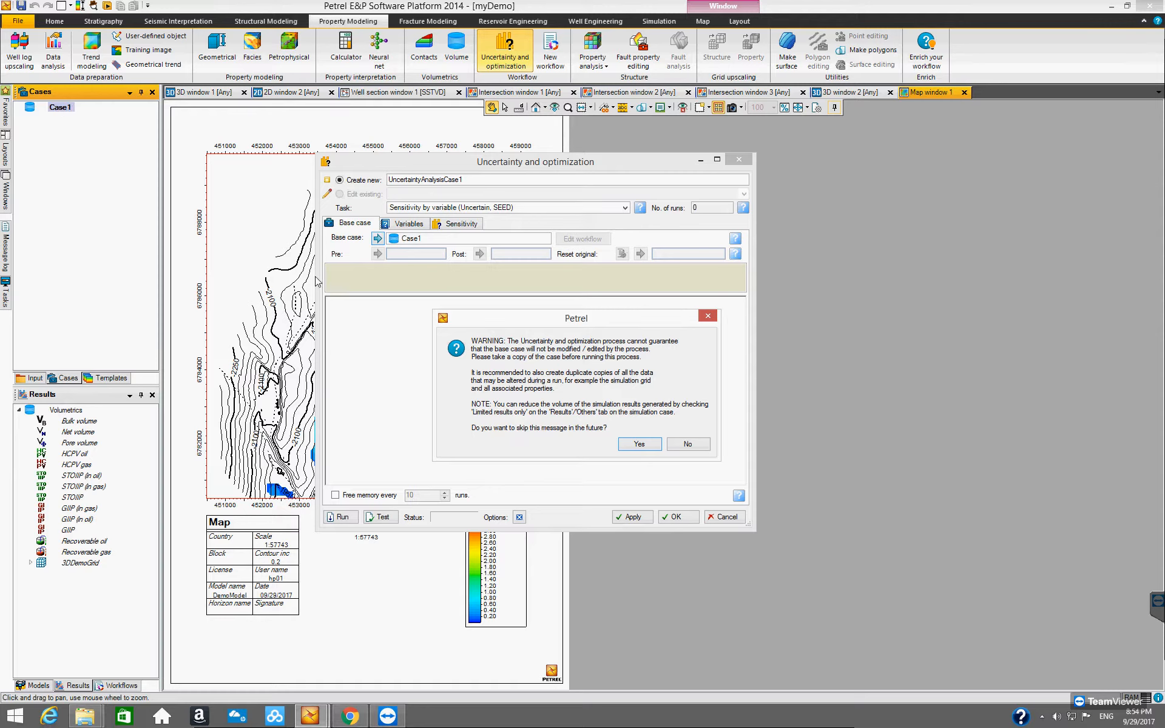
{"action": "left_click", "coordinate": [708, 447]}
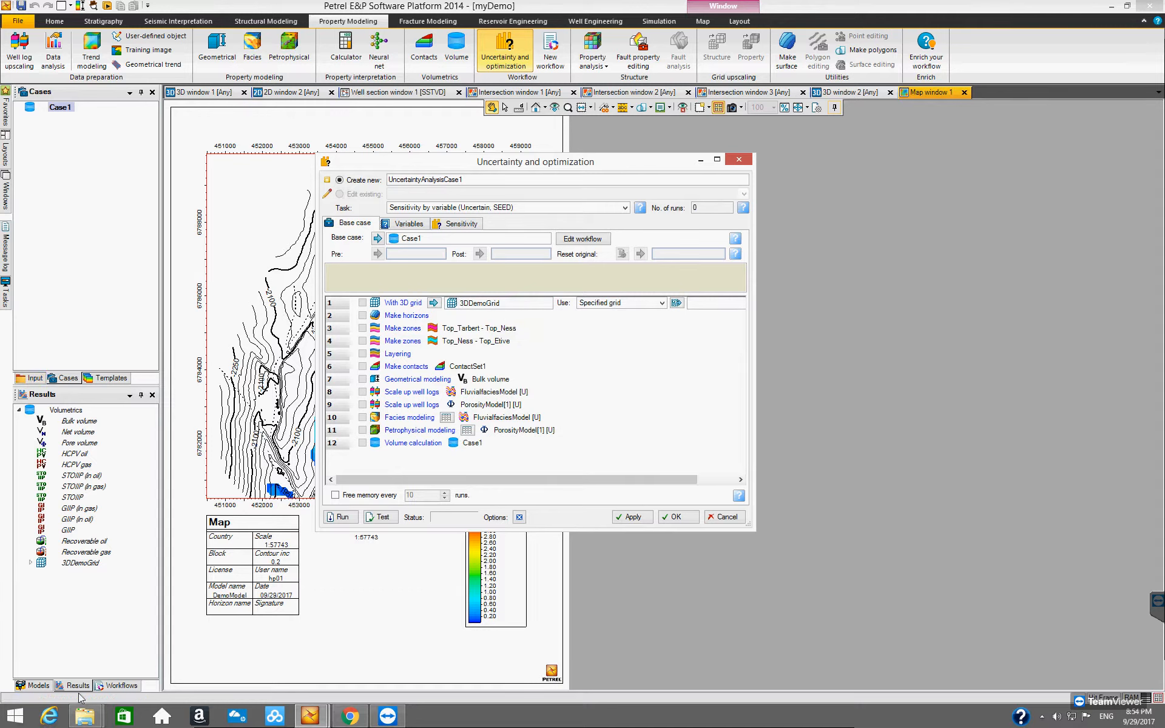
- Open the Facies modeling process of the base case workflow and switch its settings to the Thickness (Top_Ness - Tarbert1) zone
{"action": "left_click", "coordinate": [35, 686]}
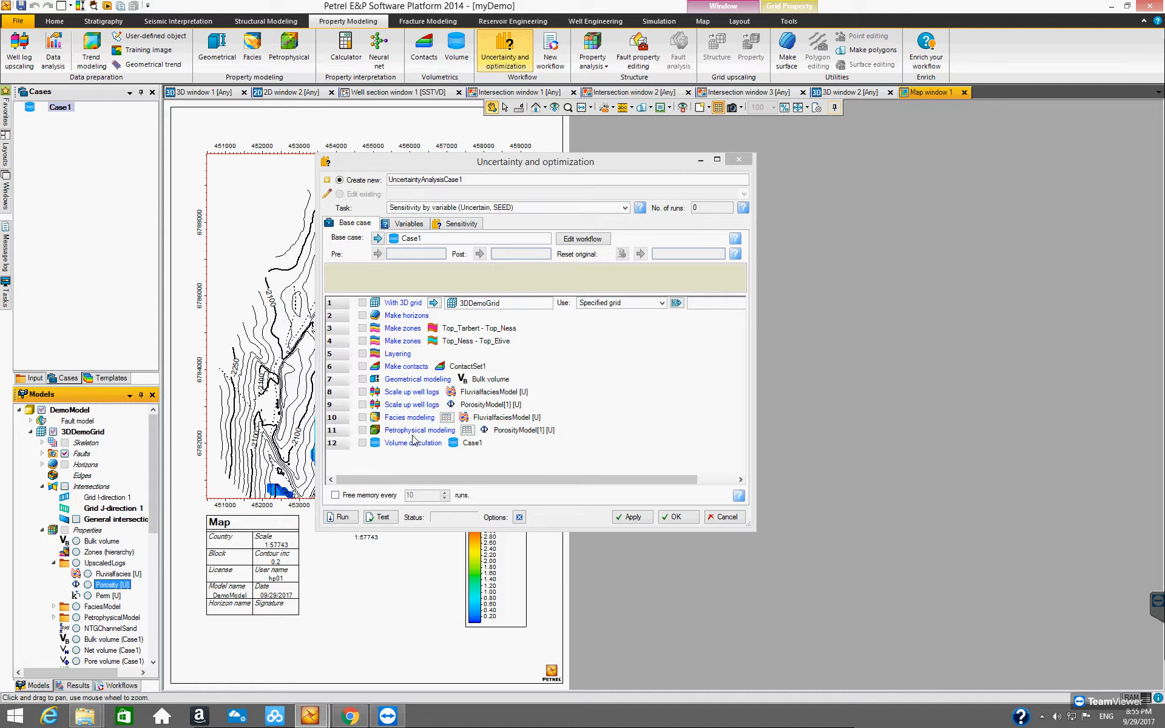
{"action": "left_click", "coordinate": [405, 418]}
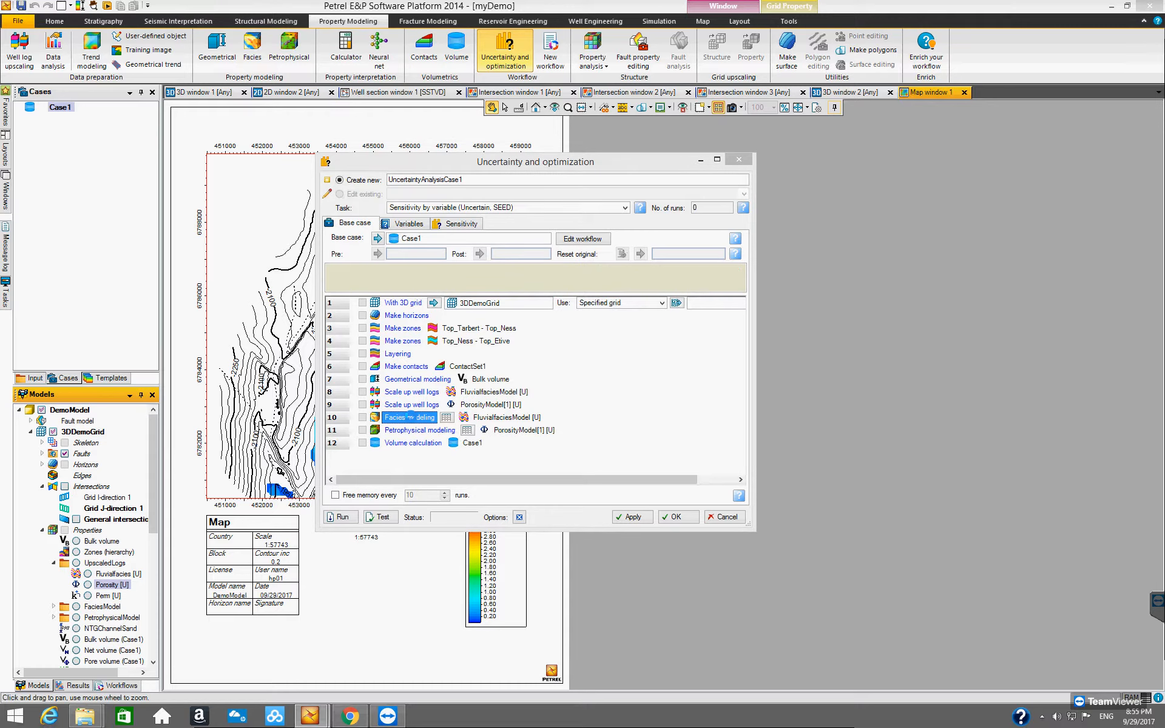
{"action": "left_click_drag", "start_coordinate": [231, 47], "coordinate": [671, 124]}
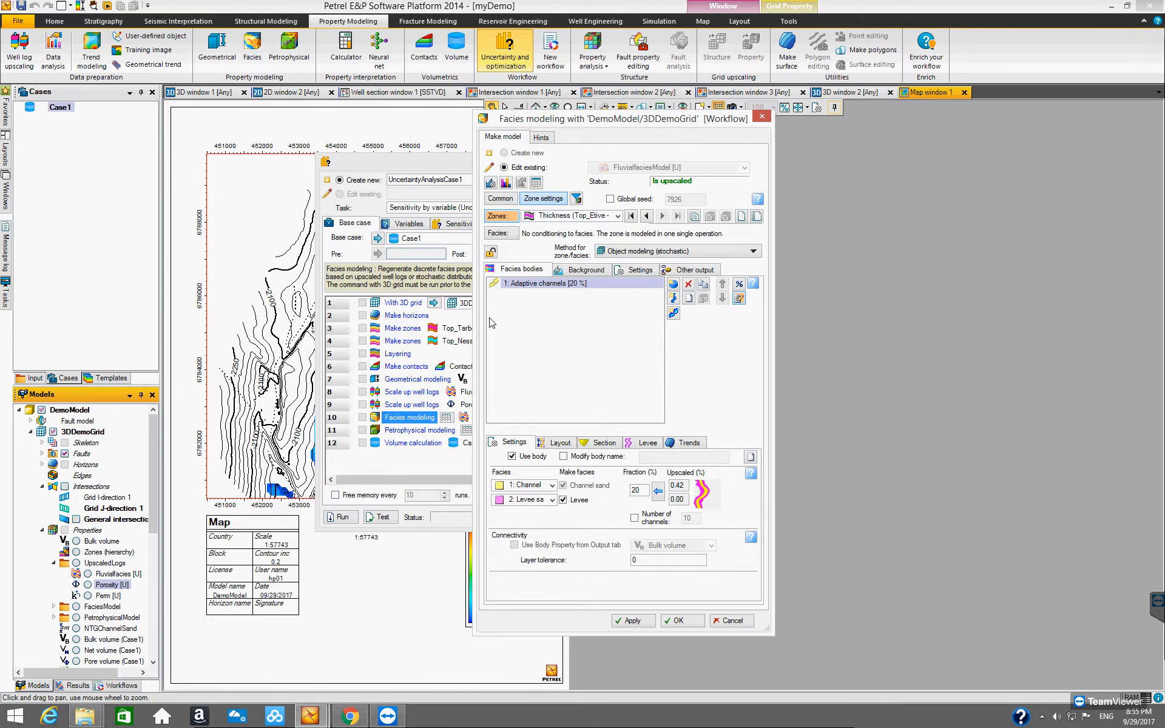
{"action": "left_click_drag", "start_coordinate": [475, 318], "coordinate": [368, 317]}
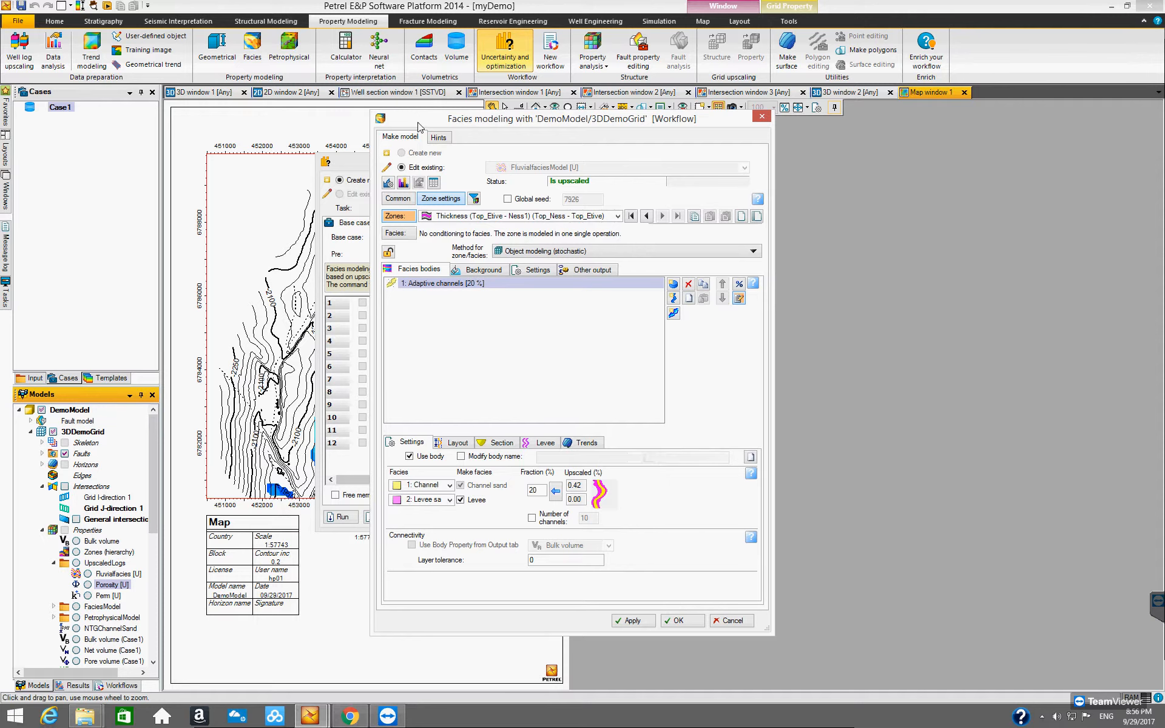
{"action": "left_click_drag", "start_coordinate": [421, 127], "coordinate": [458, 123]}
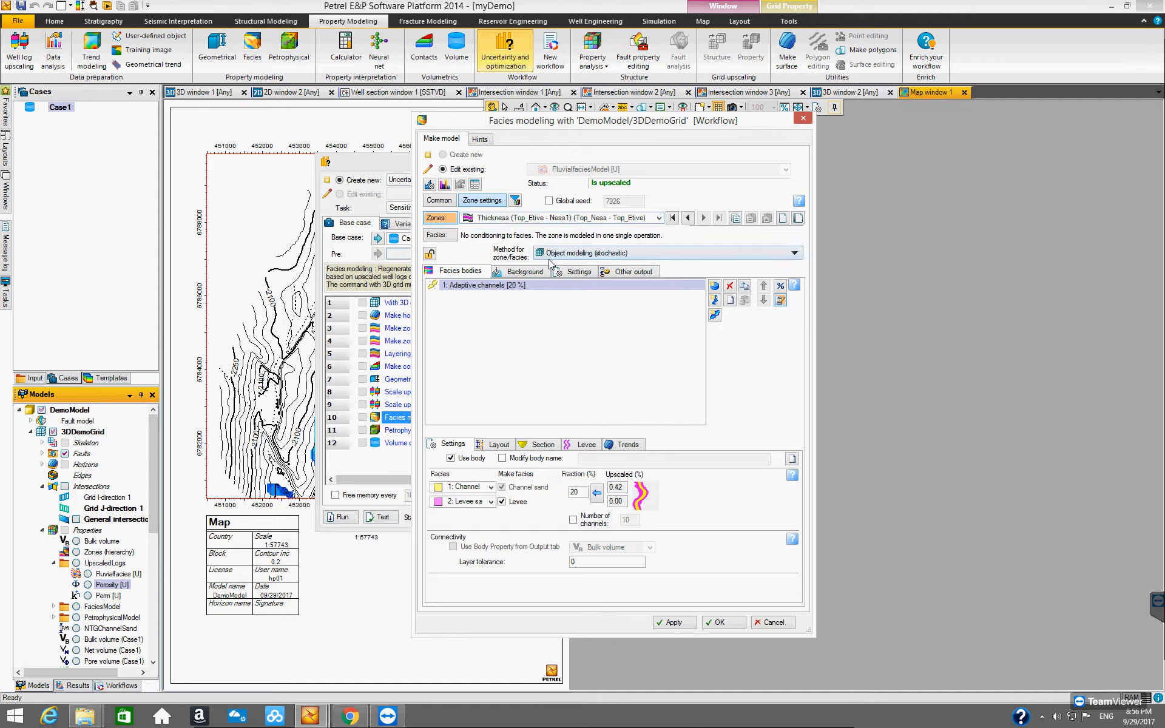
{"action": "left_click", "coordinate": [659, 219]}
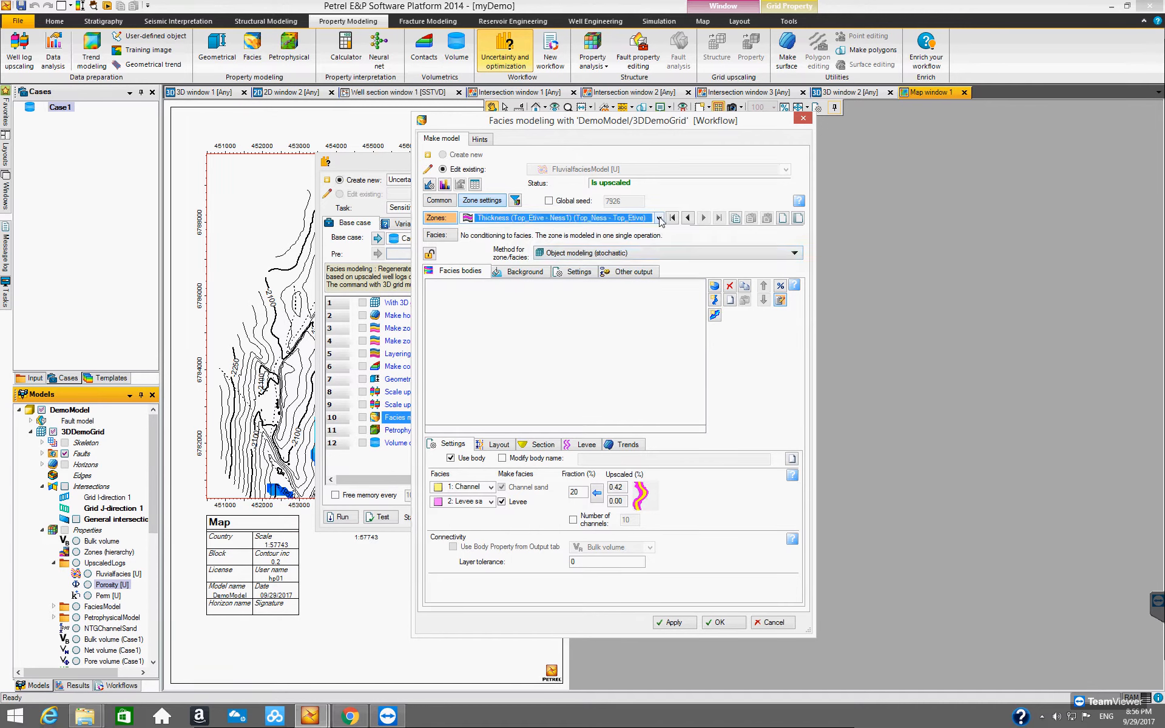
{"action": "left_click", "coordinate": [660, 218]}
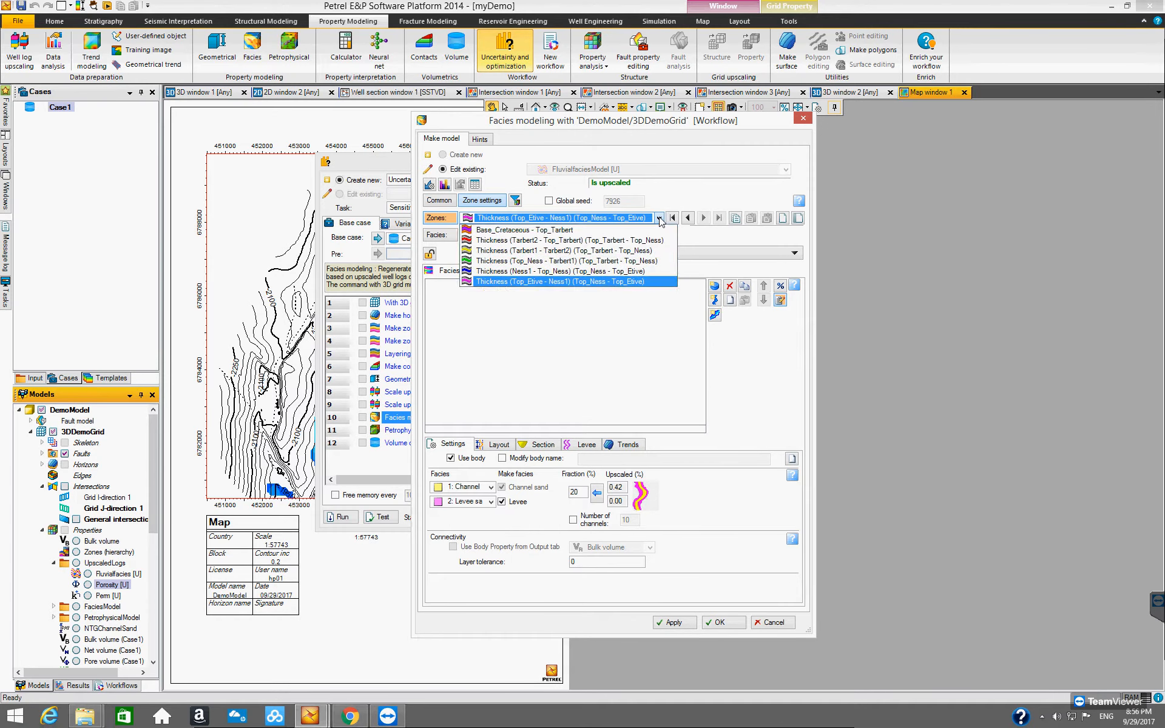
{"action": "left_click", "coordinate": [553, 262]}
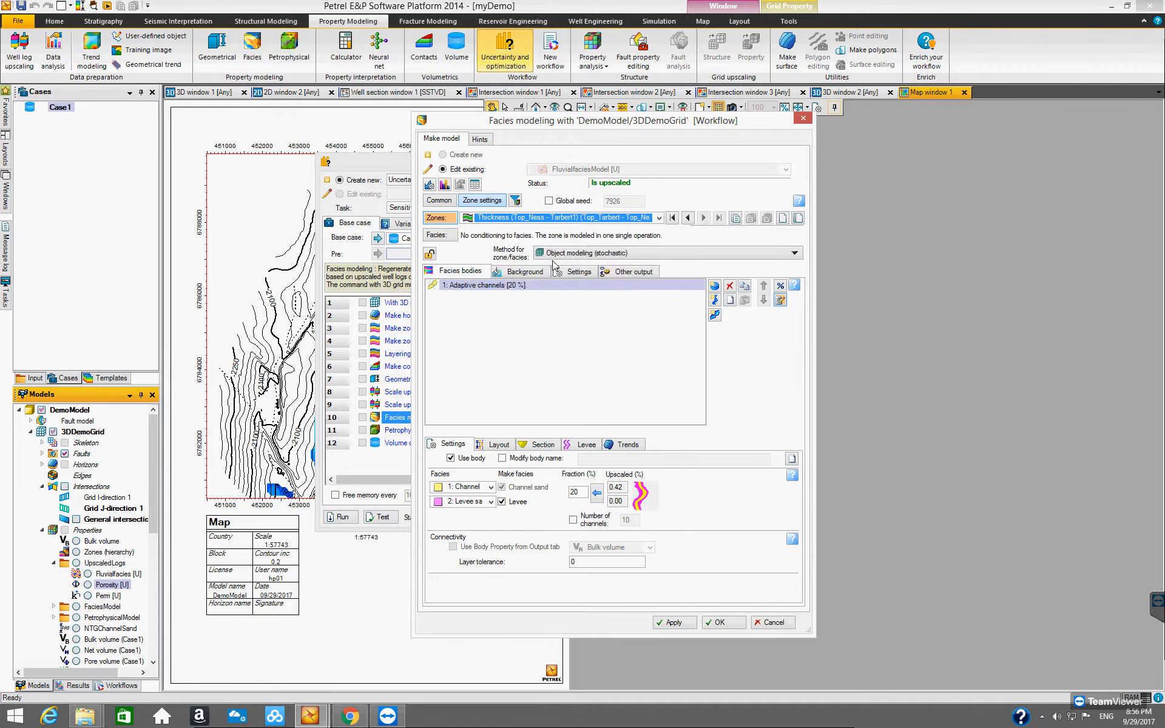
{"action": "left_click", "coordinate": [430, 253]}
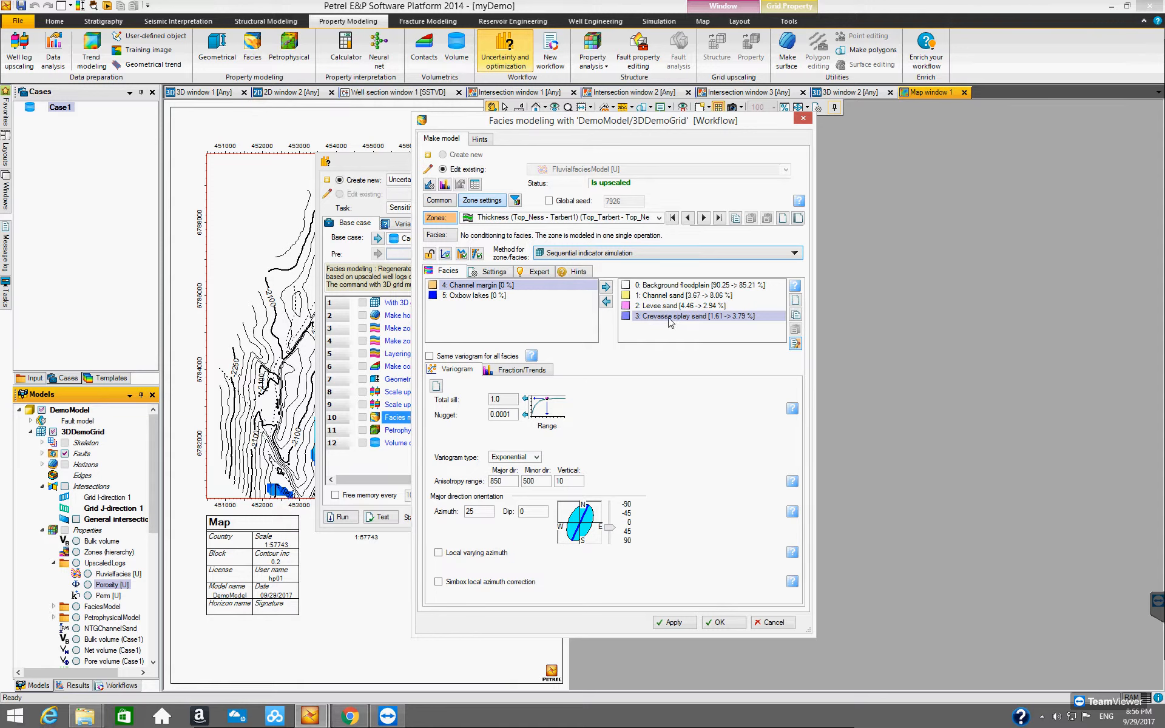
- Replace the Background floodplain variogram's major and minor anisotropy ranges with the variables $MajorRange and $MinorRange, and accept the facies modeling settings
{"action": "left_click", "coordinate": [679, 288]}
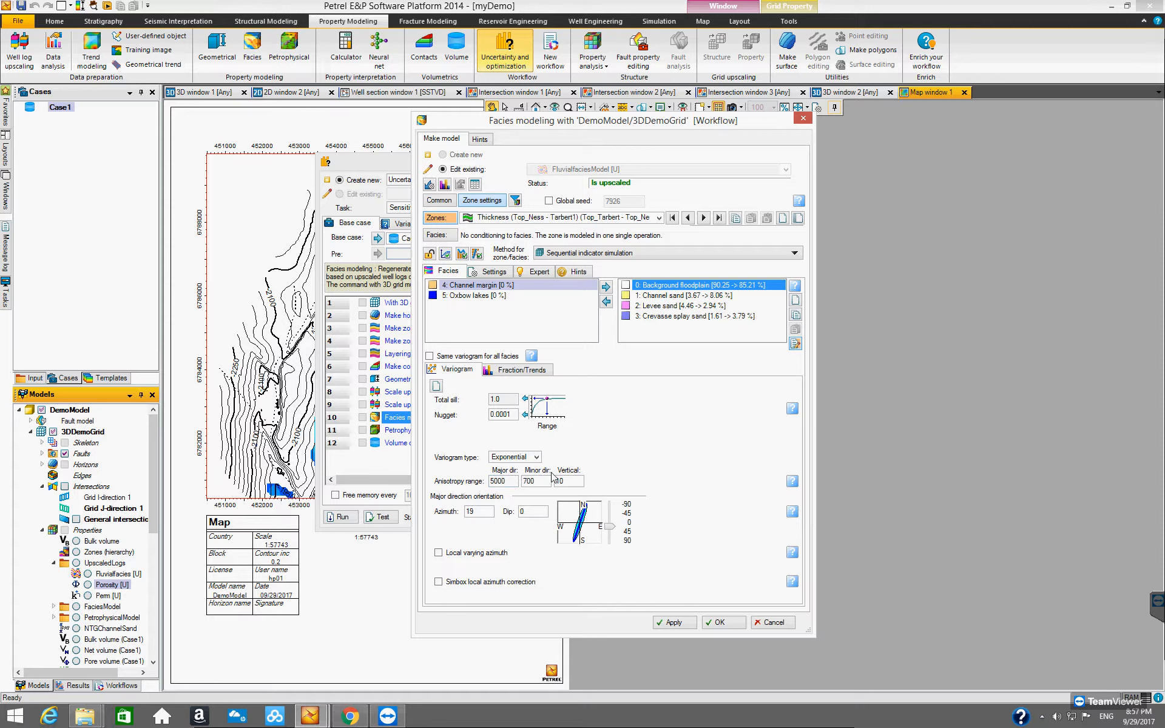
{"action": "left_click", "coordinate": [508, 480]}
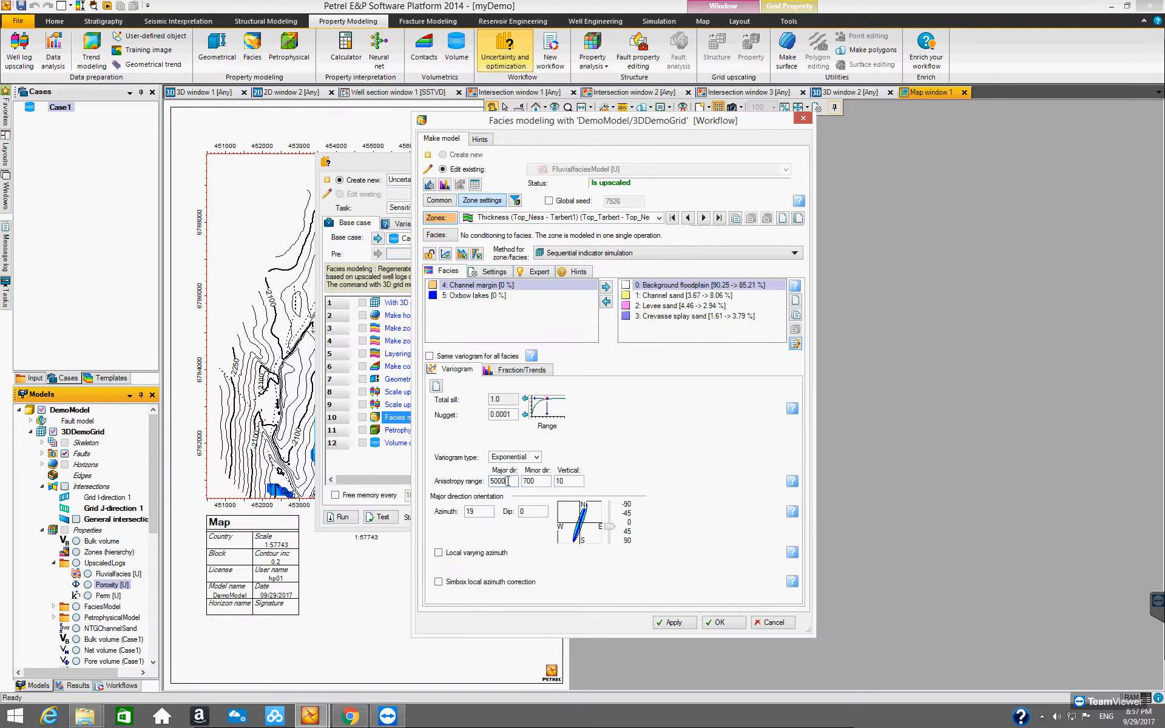
{"action": "left_click_drag", "start_coordinate": [510, 481], "coordinate": [492, 480]}
{"action": "key", "text": "BackSpace"}
{"action": "type", "text": "$MajorRange"}
{"action": "double_click", "coordinate": [525, 481]}
{"action": "type", "text": "$MinorRange"}
{"action": "left_click", "coordinate": [530, 483]}
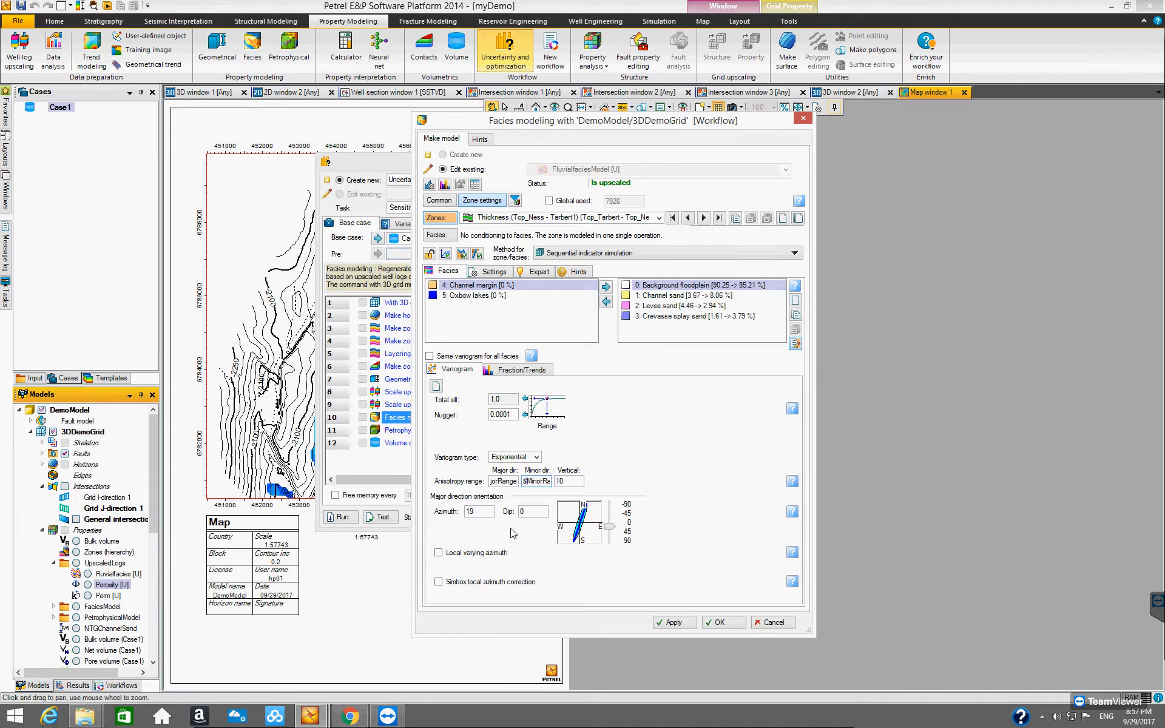
{"action": "left_click_drag", "start_coordinate": [496, 483], "coordinate": [480, 483]}
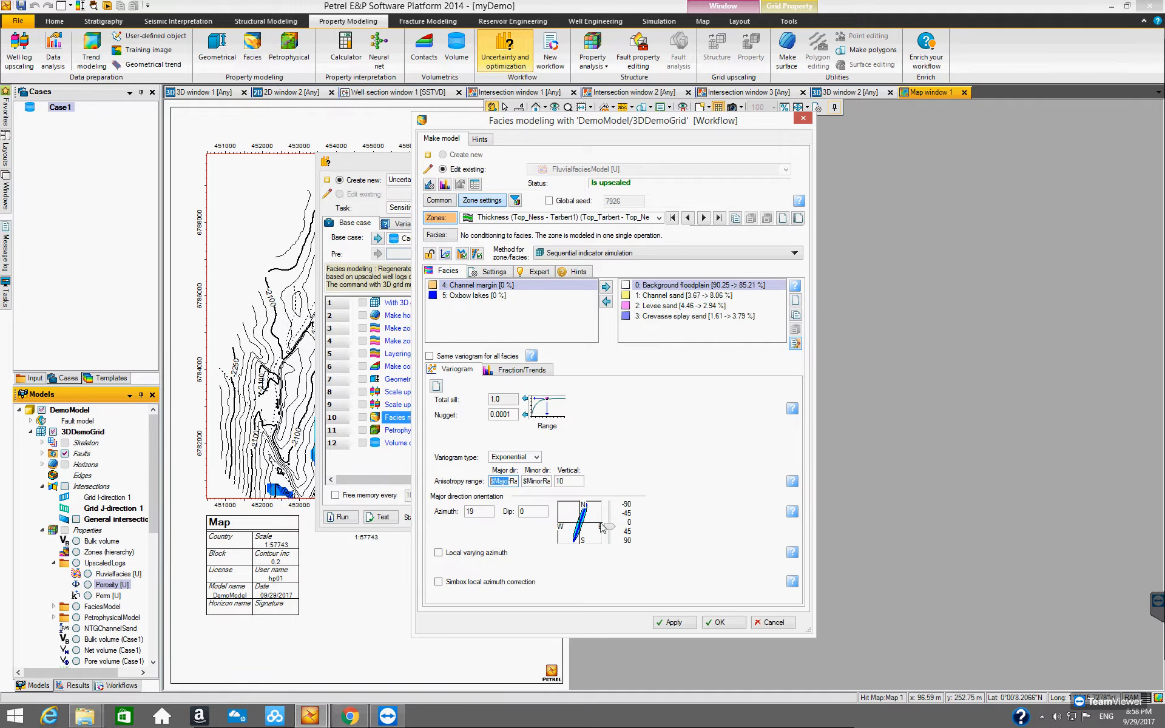
{"action": "left_click", "coordinate": [720, 623]}
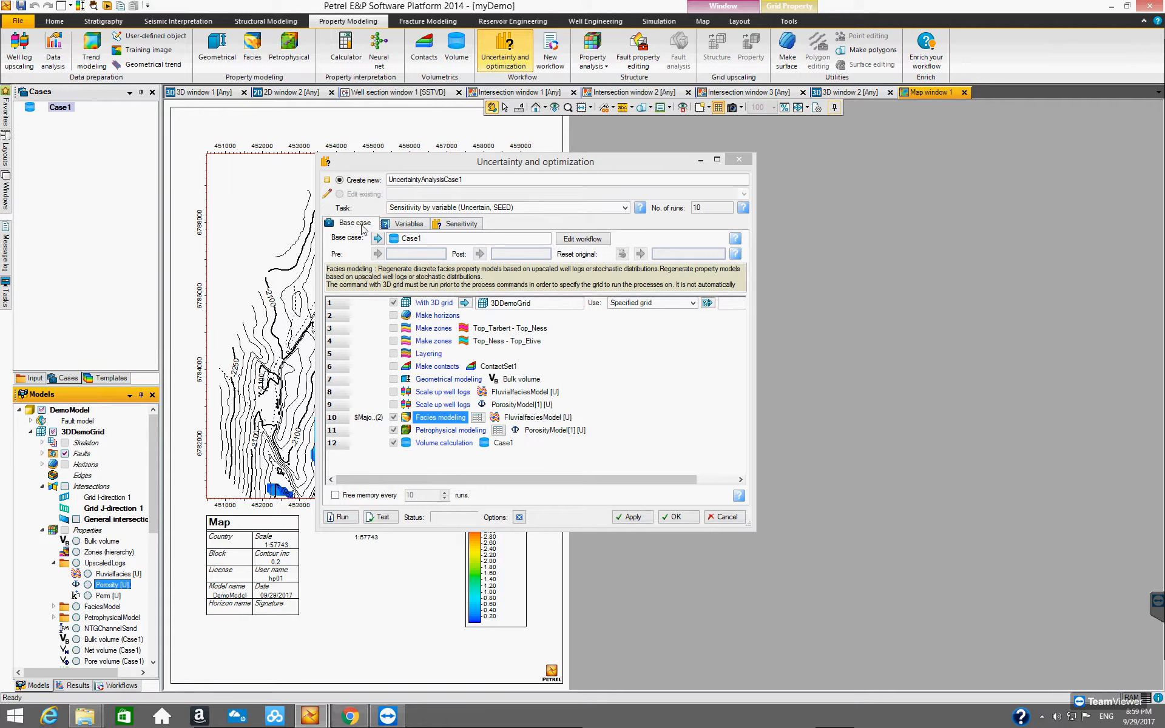
- Show the uncertainty variables in a wider dialog and keep the type of $MajorRange and $MinorRange as Uncertain
{"action": "left_click", "coordinate": [410, 226]}
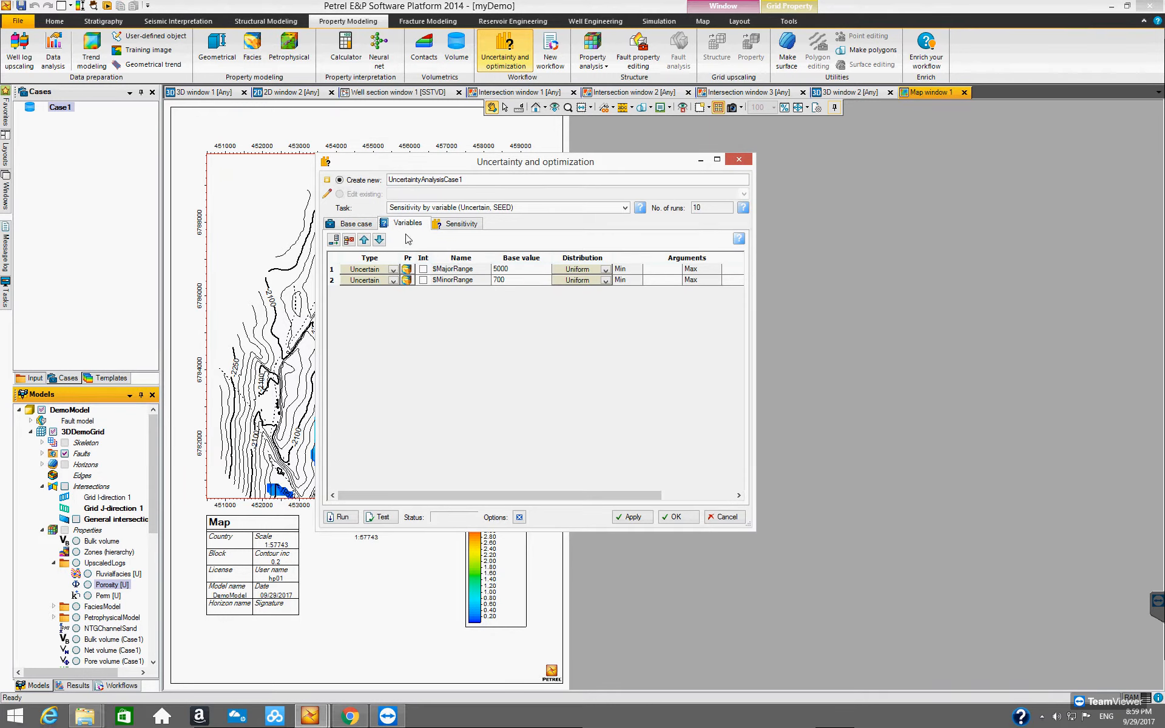
{"action": "left_click_drag", "start_coordinate": [754, 347], "coordinate": [916, 347]}
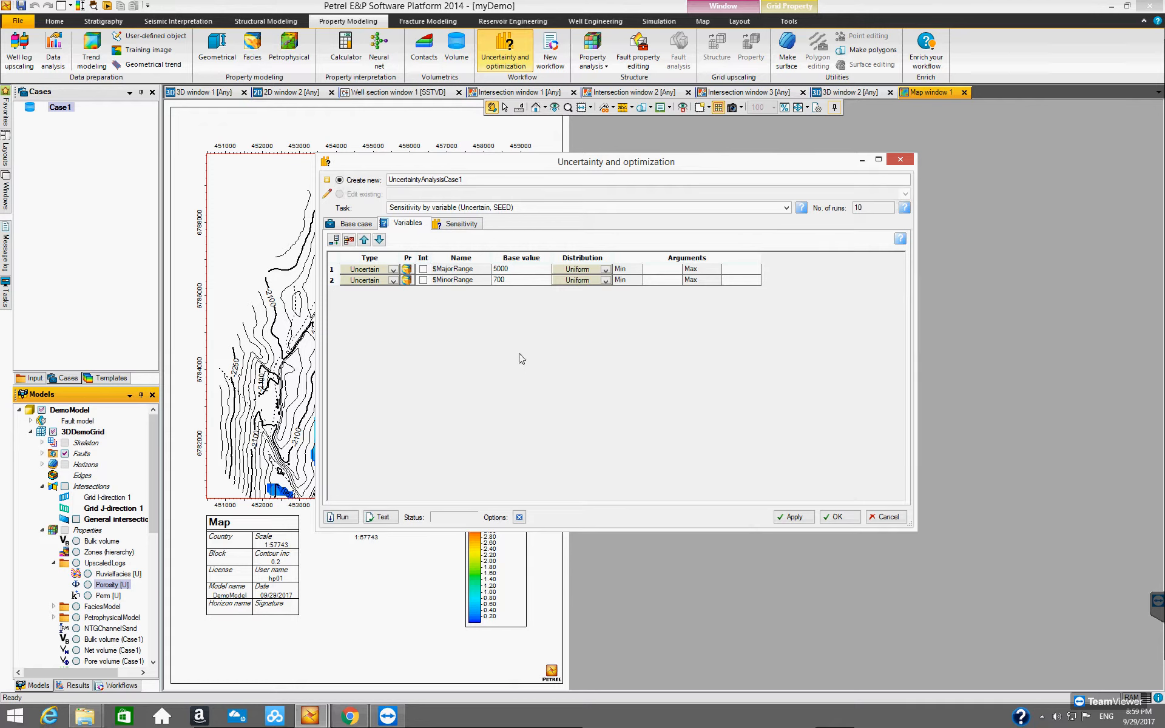
{"action": "left_click_drag", "start_coordinate": [400, 255], "coordinate": [449, 255]}
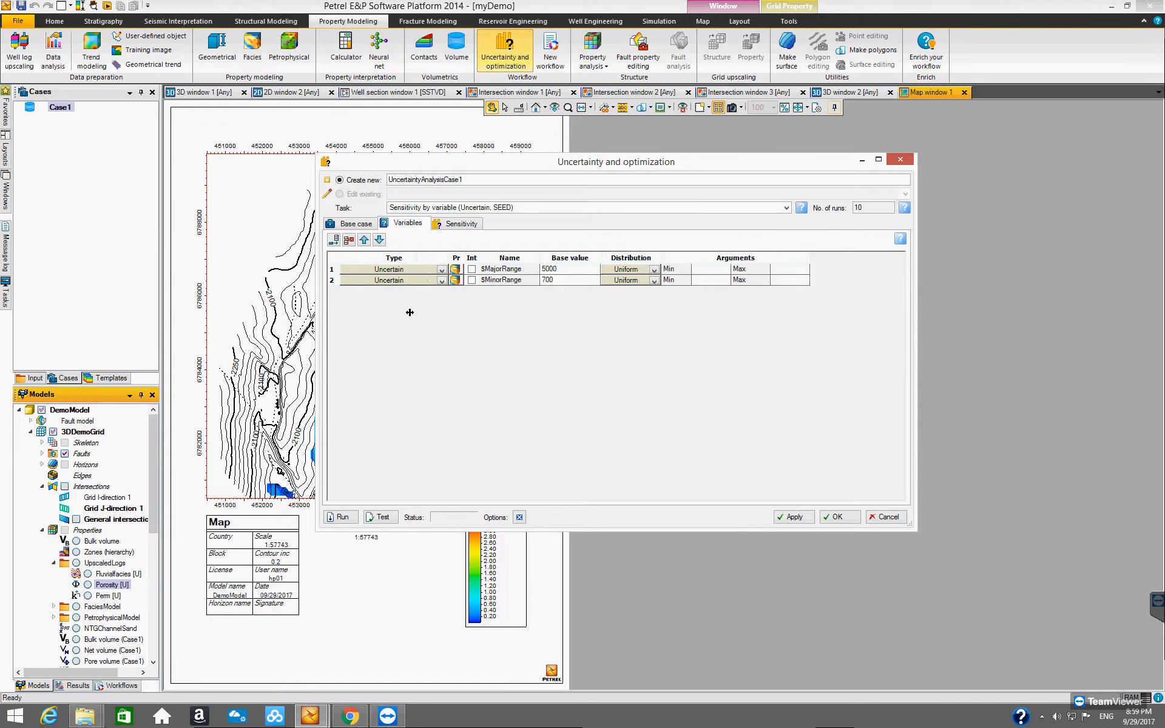
{"action": "left_click", "coordinate": [442, 269]}
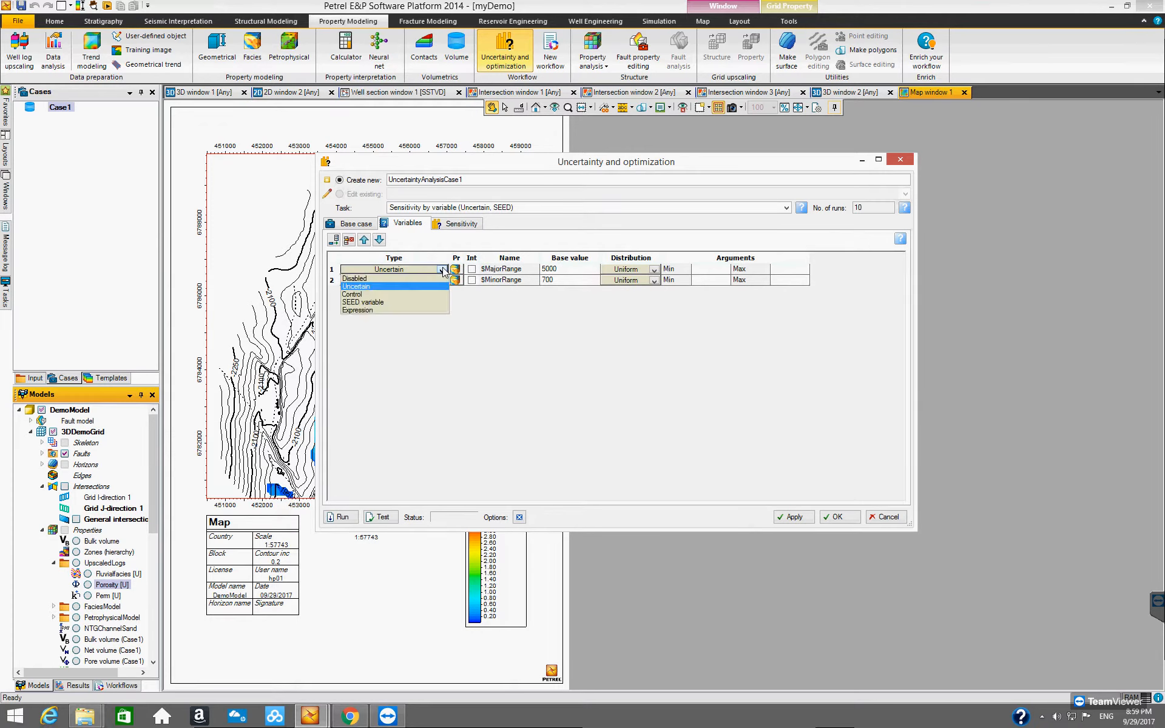
{"action": "left_click", "coordinate": [421, 286]}
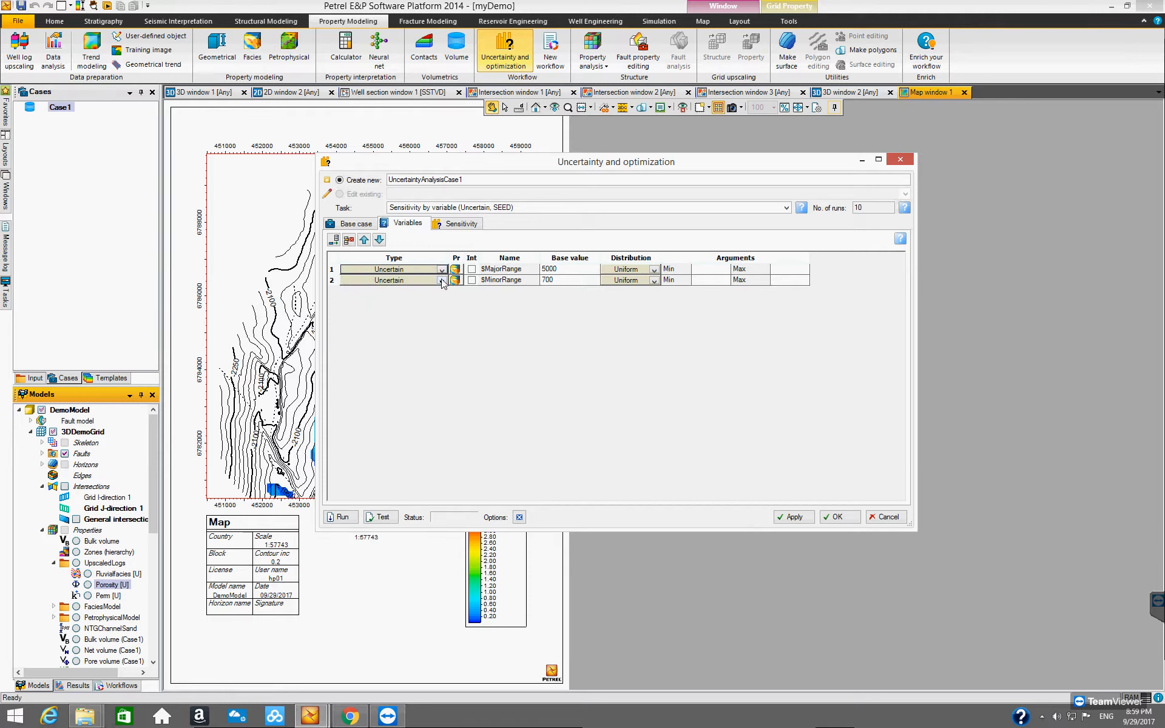
{"action": "left_click", "coordinate": [442, 281]}
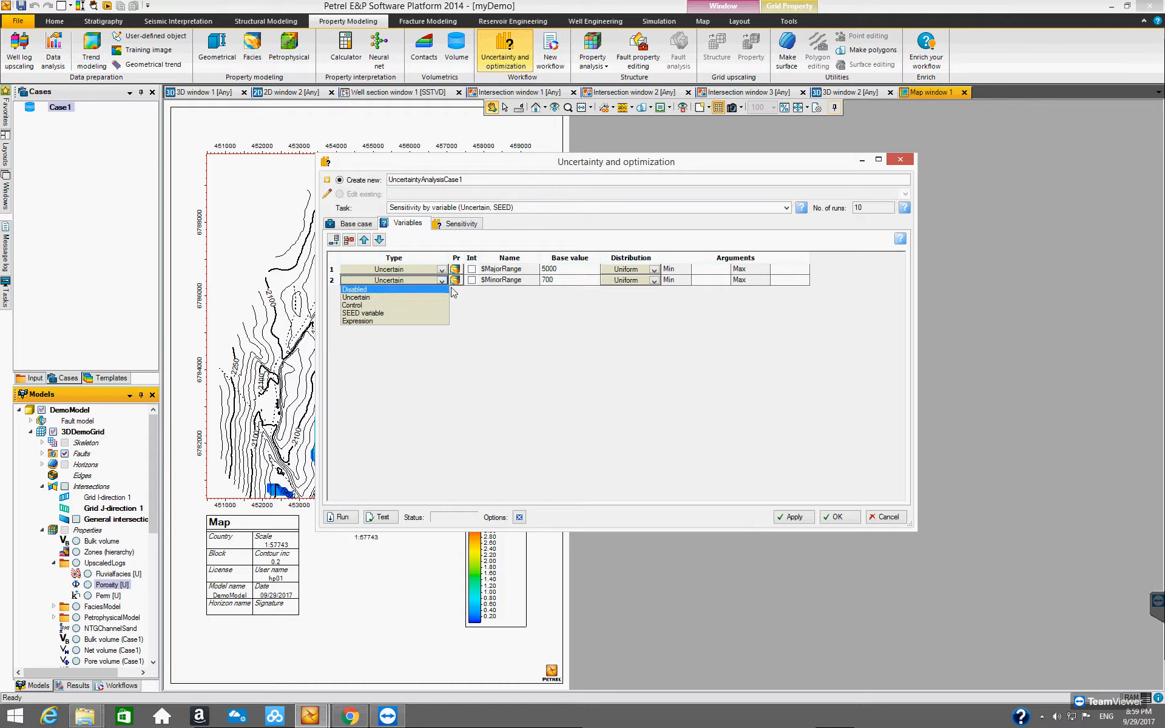
{"action": "left_click", "coordinate": [480, 305]}
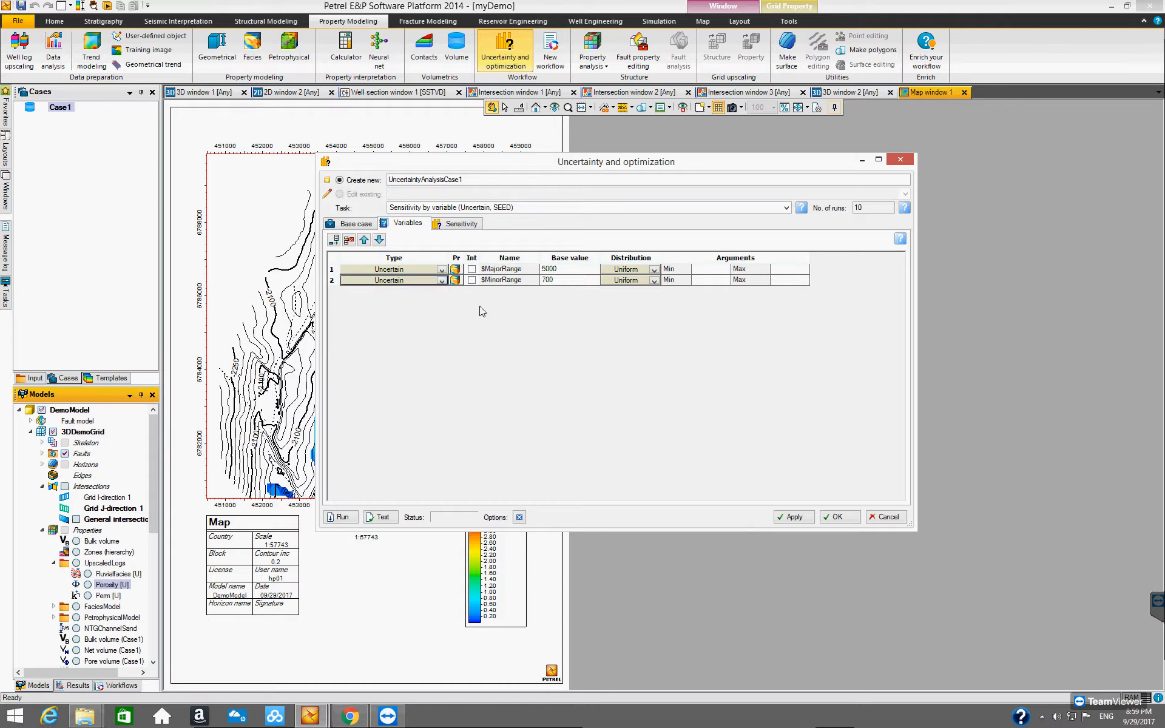
- Review the facies modeling process linked to the $MajorRange variable and close it without changes
{"action": "left_click", "coordinate": [455, 269]}
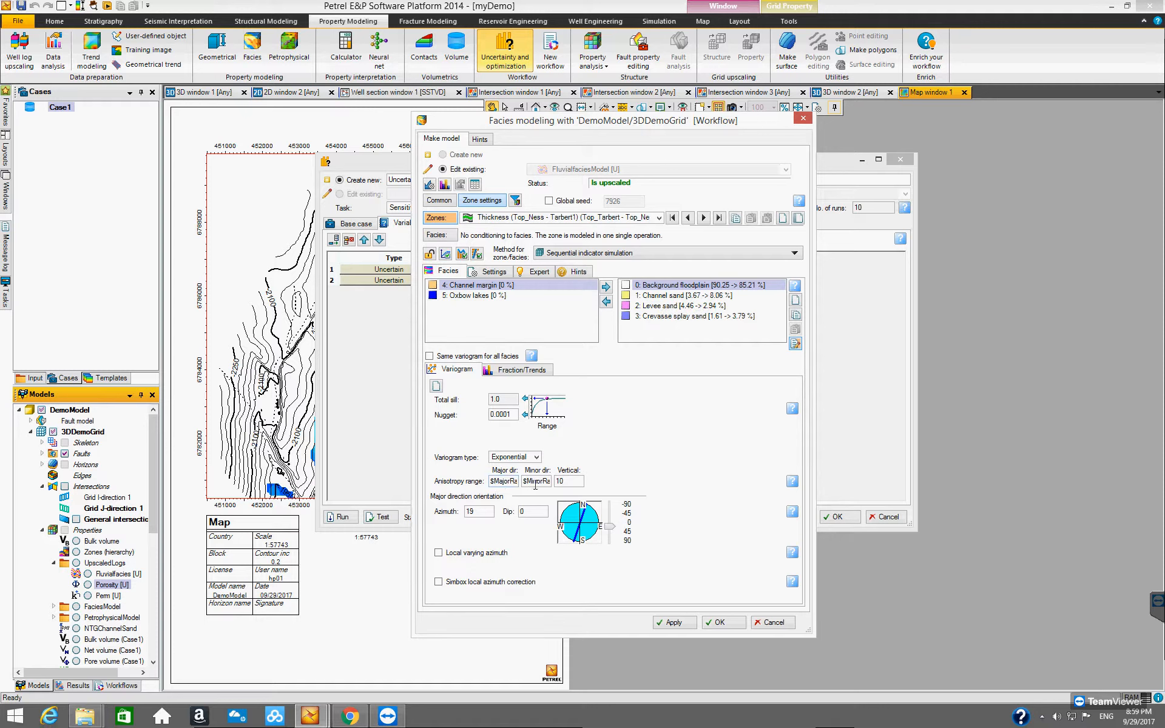
{"action": "left_click", "coordinate": [804, 119]}
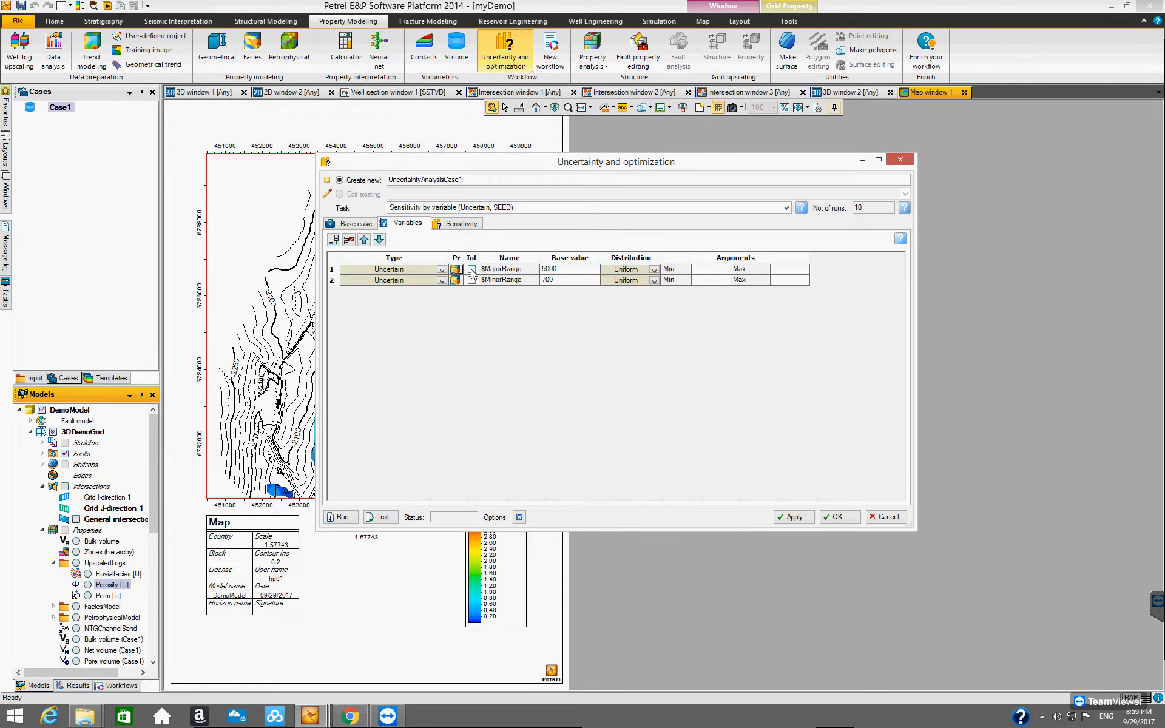
- Give the $MajorRange variable a triangular distribution with minimum 3500, mode 5000 and maximum 6000
{"action": "left_click_drag", "start_coordinate": [480, 261], "coordinate": [497, 261]}
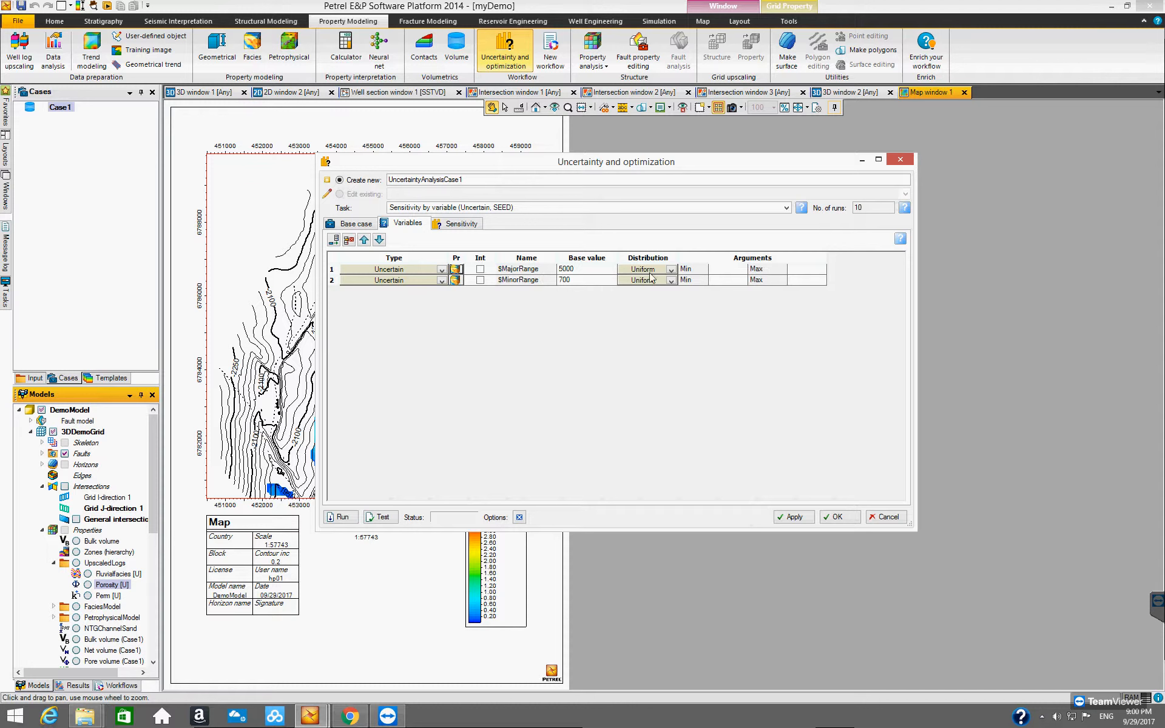
{"action": "left_click", "coordinate": [671, 271]}
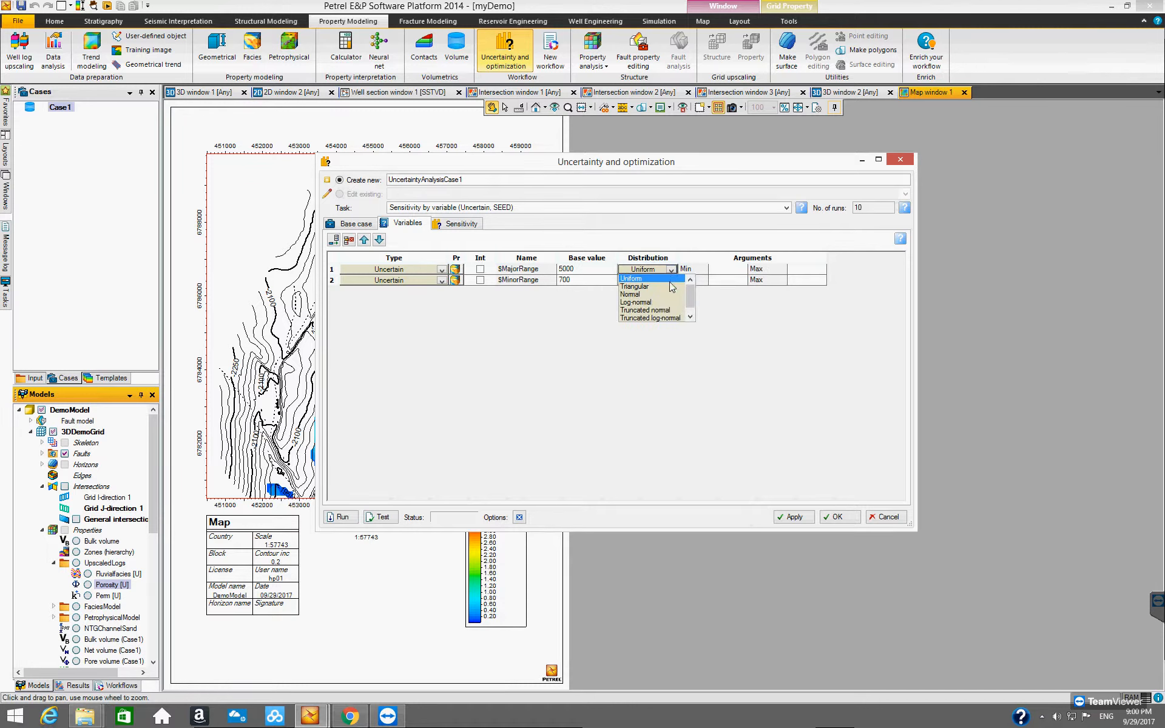
{"action": "left_click", "coordinate": [670, 286]}
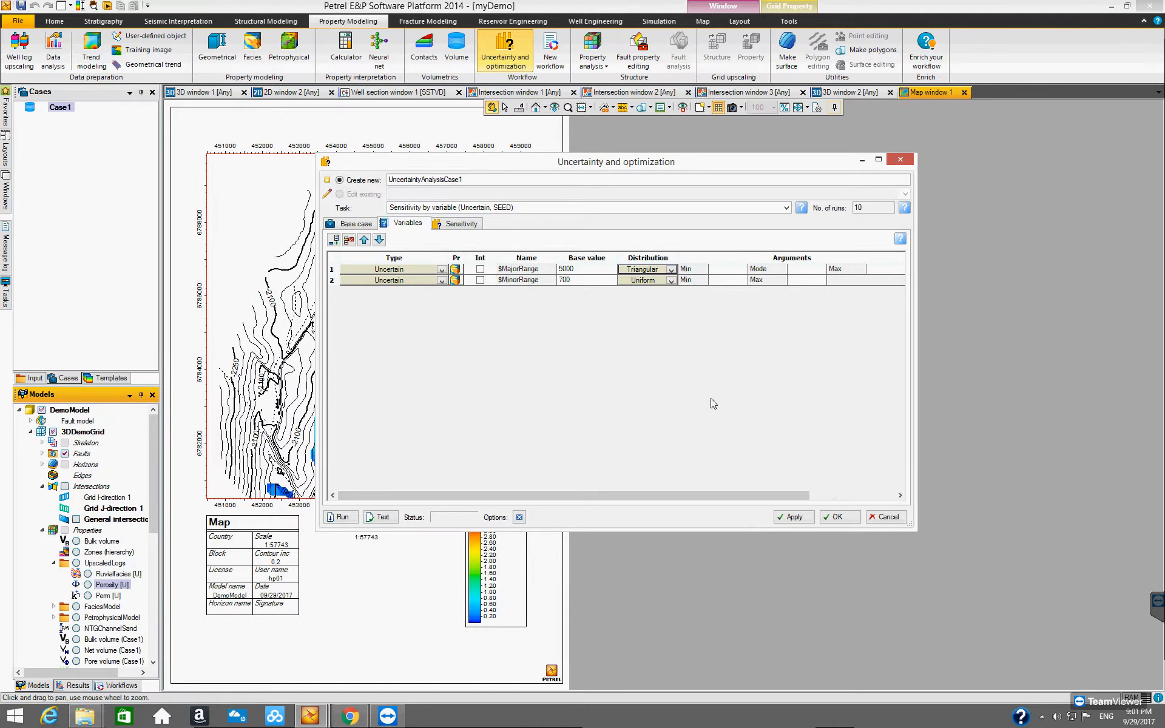
{"action": "left_click", "coordinate": [724, 270]}
{"action": "left_click", "coordinate": [799, 270]}
{"action": "type", "text": "5000"}
{"action": "key", "text": "Tab"}
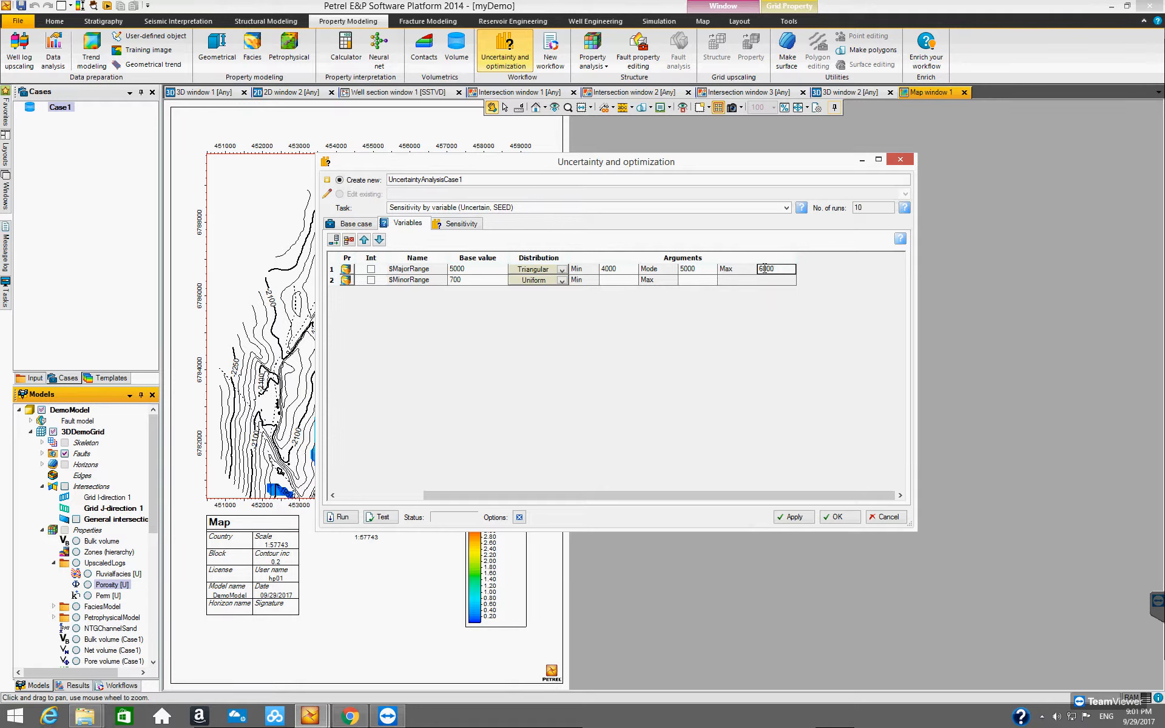
{"action": "left_click", "coordinate": [608, 270]}
{"action": "left_click", "coordinate": [604, 268]}
{"action": "type", "text": "35"}
- Give the $MinorRange variable a normal distribution with mean 700 and standard deviation 100
{"action": "left_click", "coordinate": [562, 280]}
{"action": "left_click", "coordinate": [545, 308]}
{"action": "left_click", "coordinate": [614, 281]}
{"action": "left_click", "coordinate": [696, 270]}
{"action": "left_click", "coordinate": [699, 280]}
{"action": "left_click", "coordinate": [389, 492]}
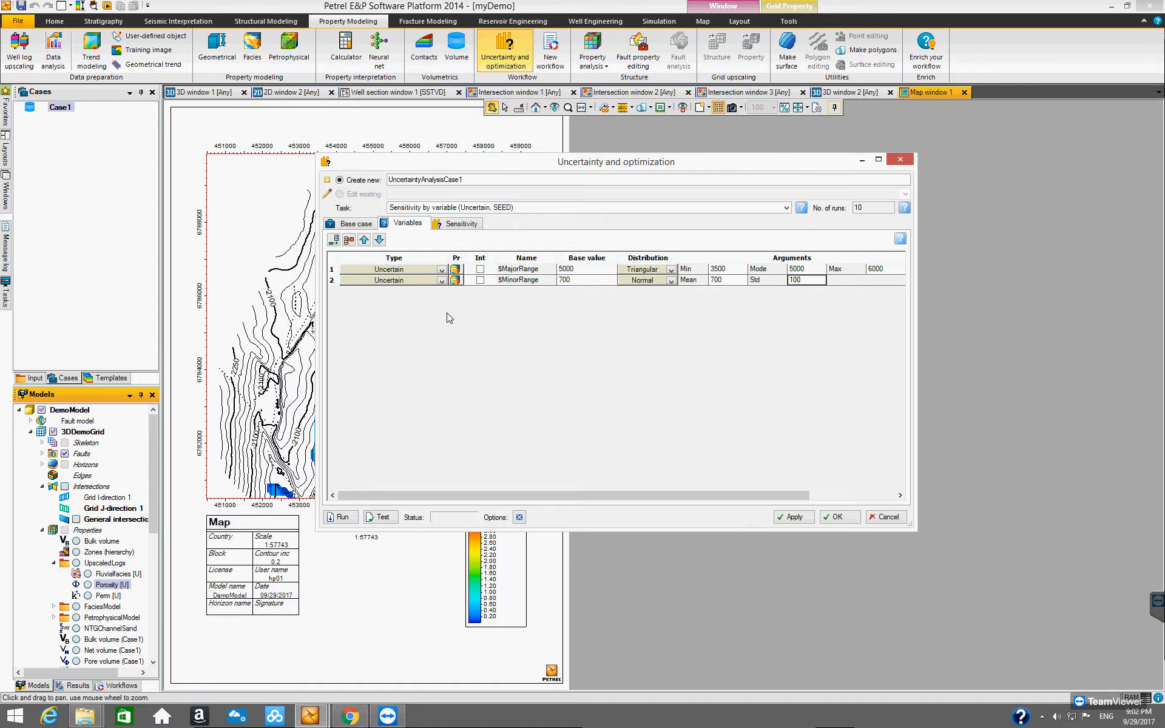
- Set the sensitivity sampling method to Monte-Carlo sampler, keeping Latin-hypercube sampling, and test the uncertainty setup
{"action": "left_click", "coordinate": [460, 223]}
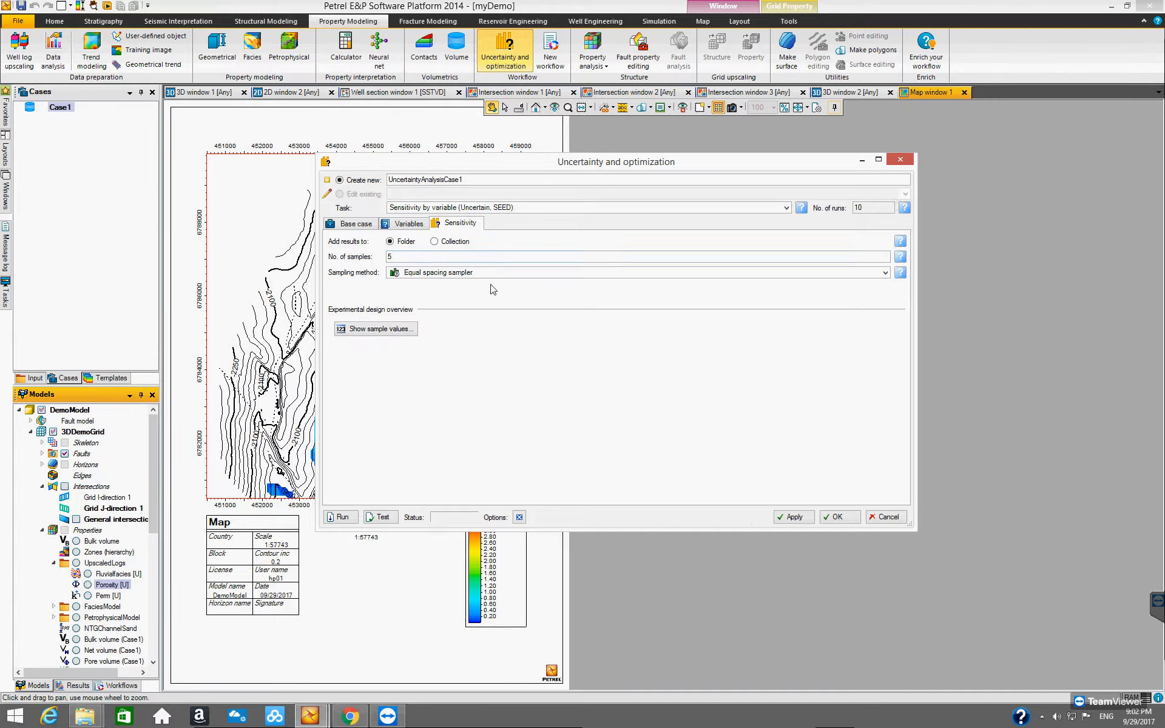
{"action": "left_click", "coordinate": [886, 273]}
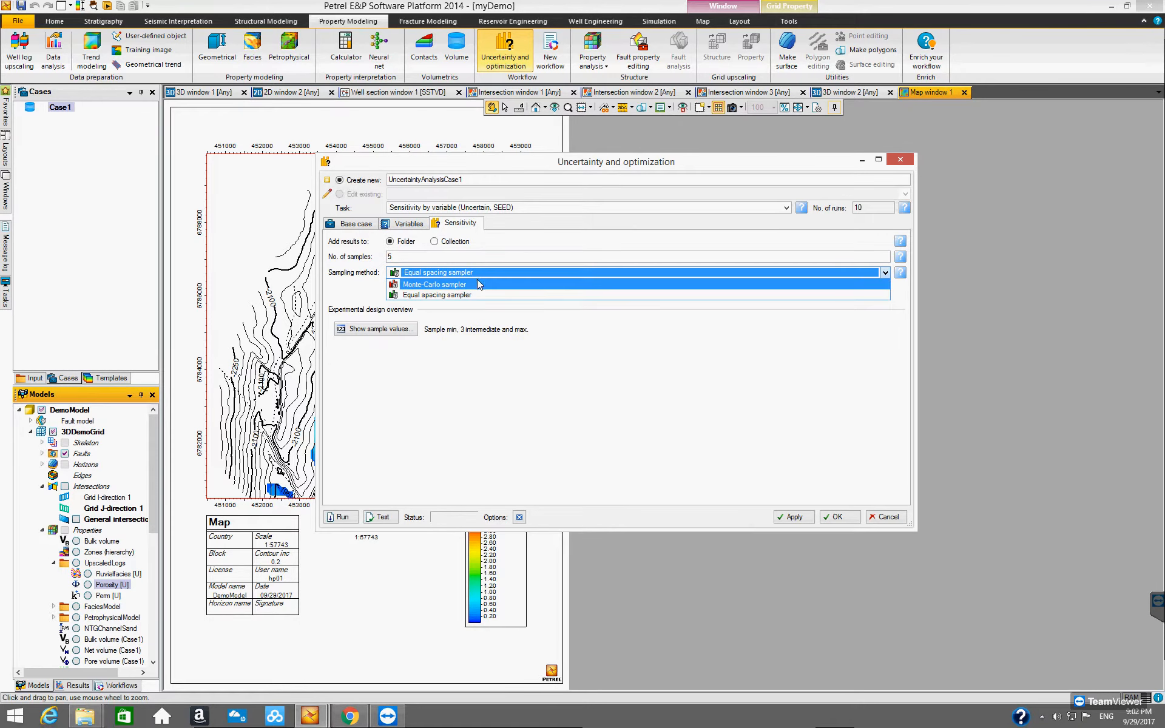
{"action": "left_click", "coordinate": [477, 283]}
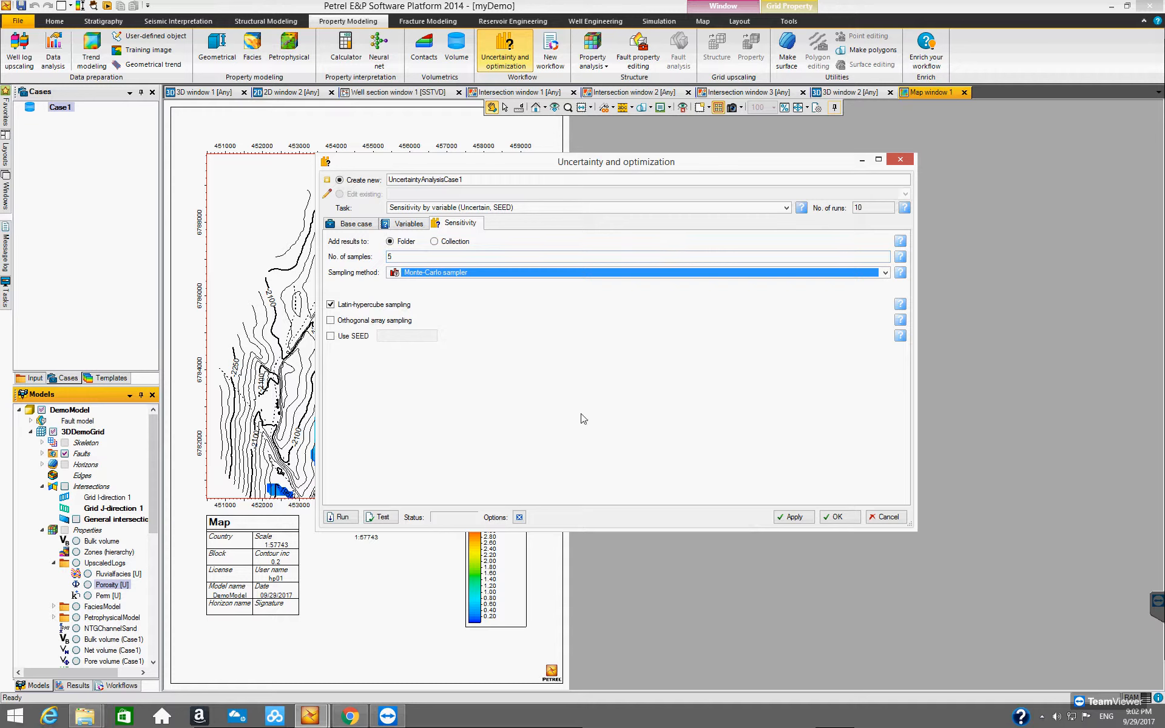
{"action": "left_click", "coordinate": [384, 517]}
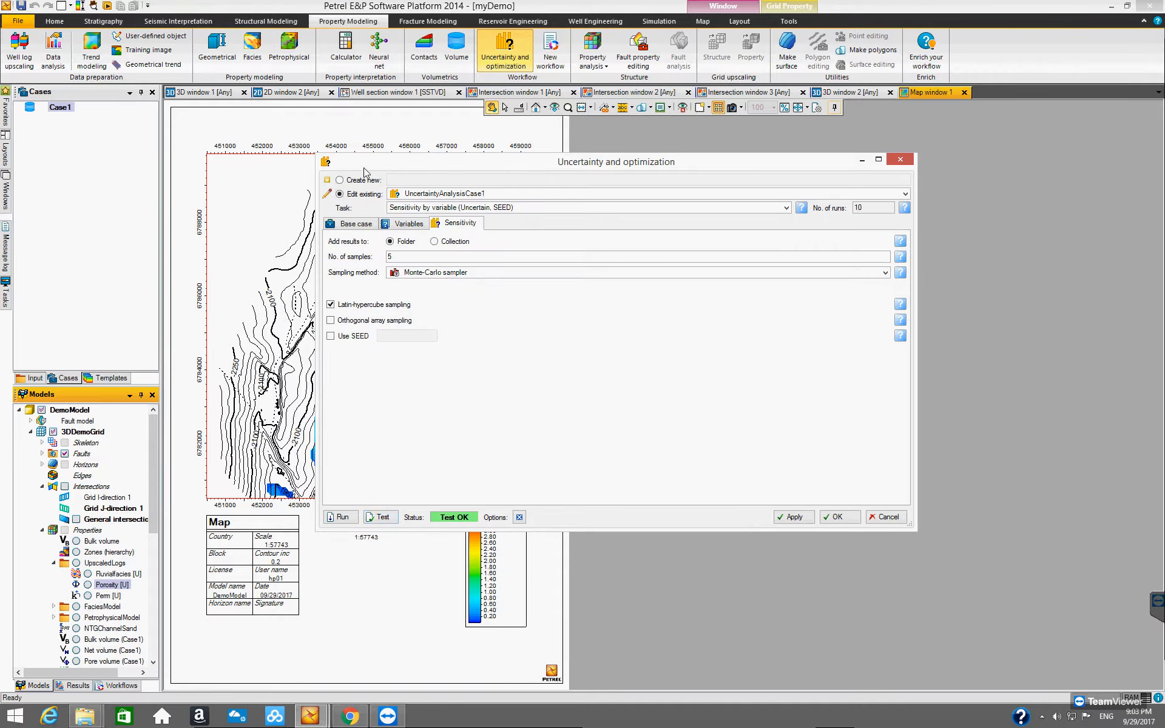
- Check the base case workflow, run UncertaintyAnalysisCase1 while continuing the modeling for all zones with too few upscaled values, and accept the finished dialog
{"action": "left_click", "coordinate": [357, 225]}
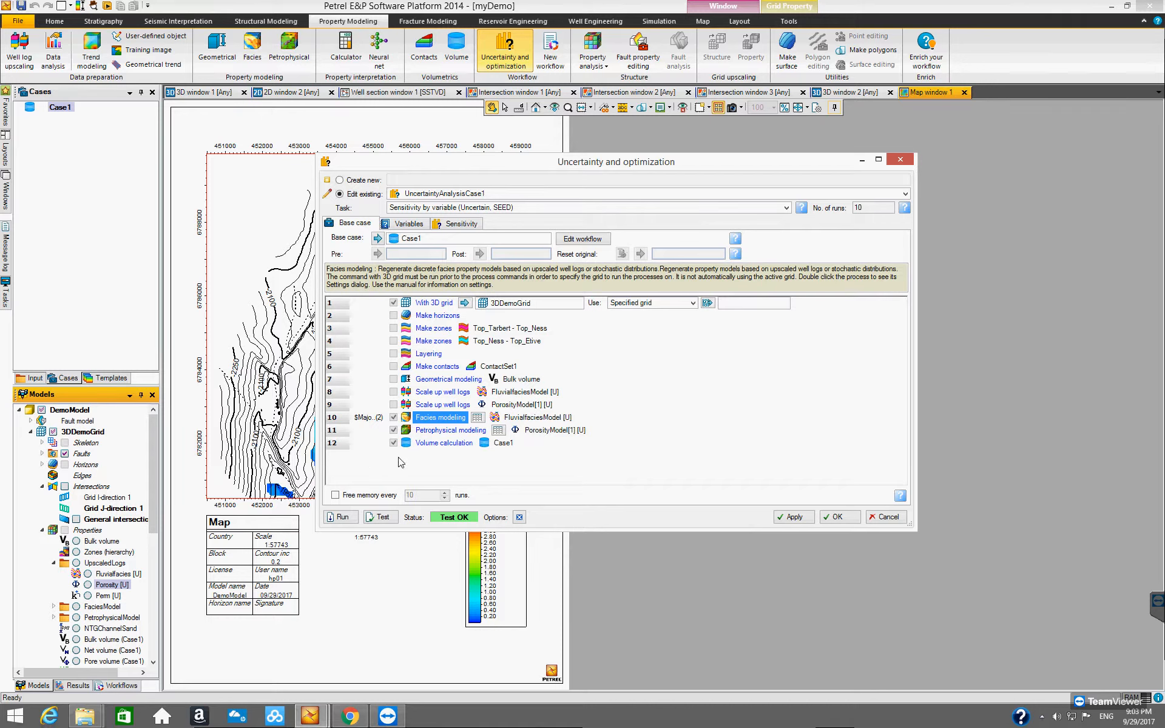
{"action": "left_click", "coordinate": [342, 516]}
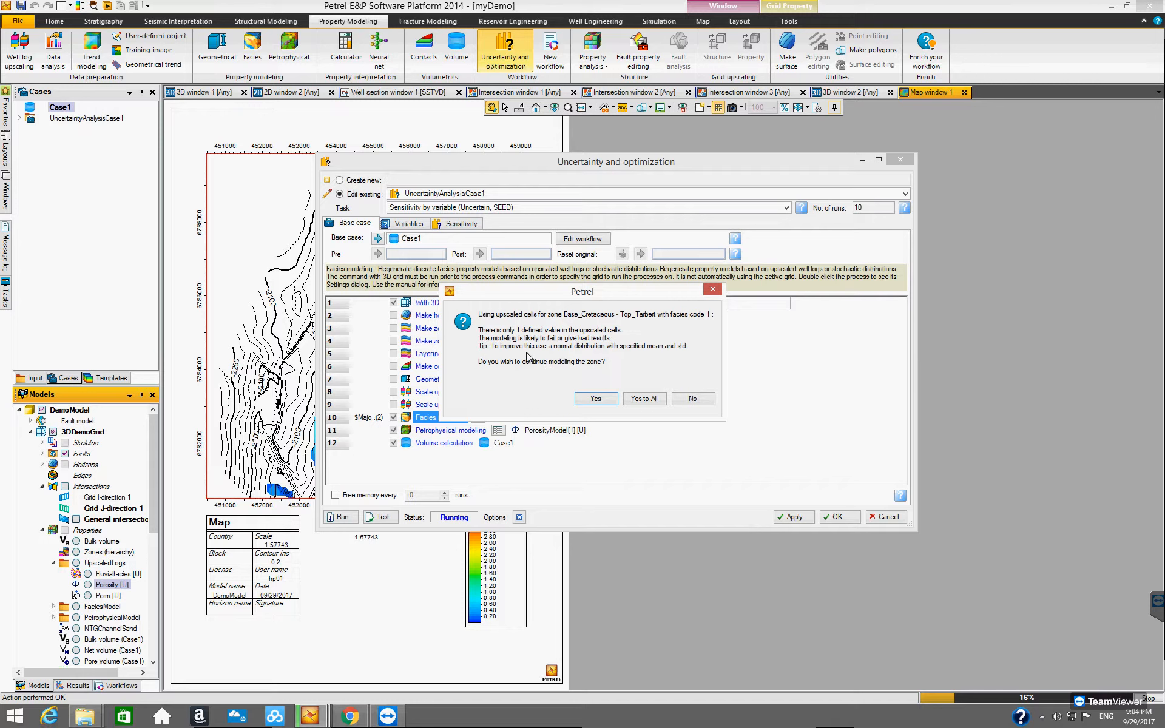
{"action": "left_click", "coordinate": [644, 398]}
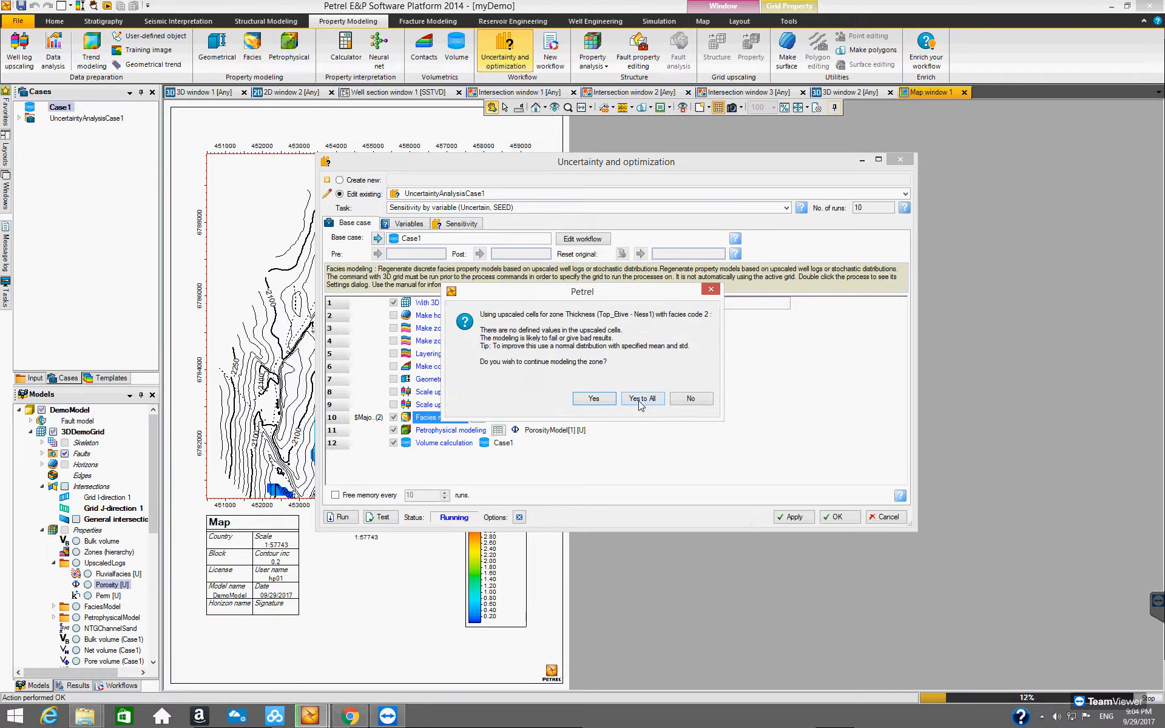
{"action": "left_click", "coordinate": [641, 401]}
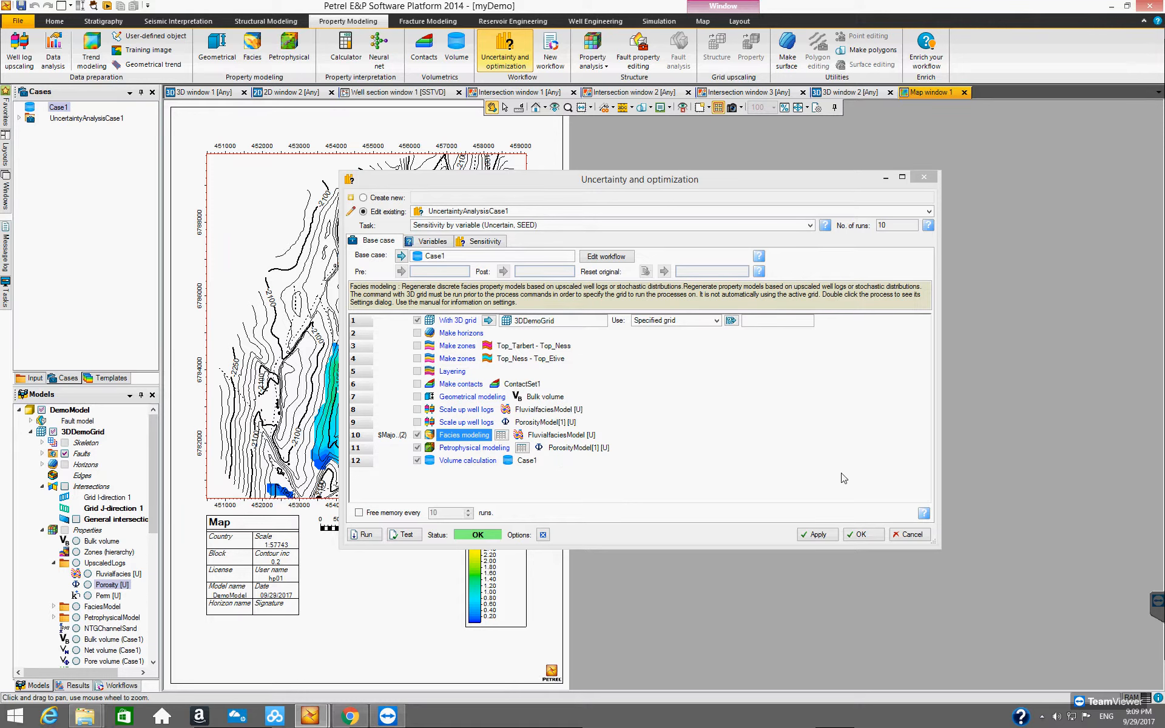
{"action": "left_click", "coordinate": [871, 535]}
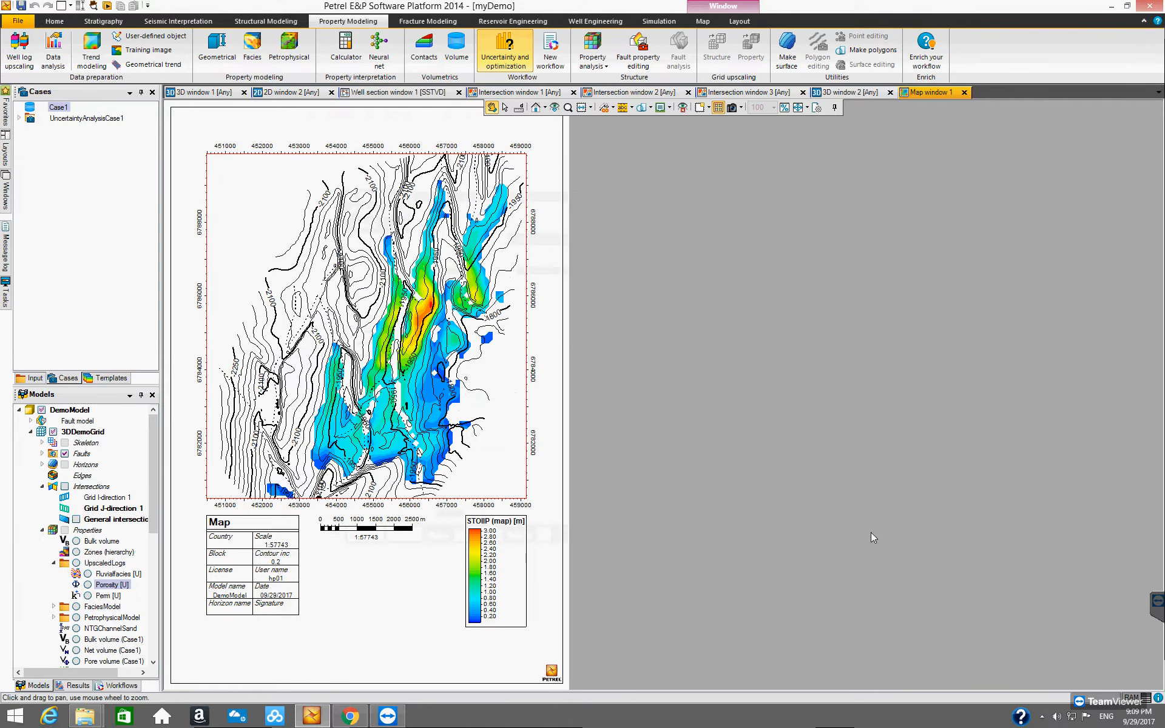
- Expand UncertaintyAnalysisCase1 to its individual $MajorRange and $MinorRange cases and show the volumetric results list
{"action": "left_click", "coordinate": [20, 118]}
{"action": "left_click", "coordinate": [30, 130]}
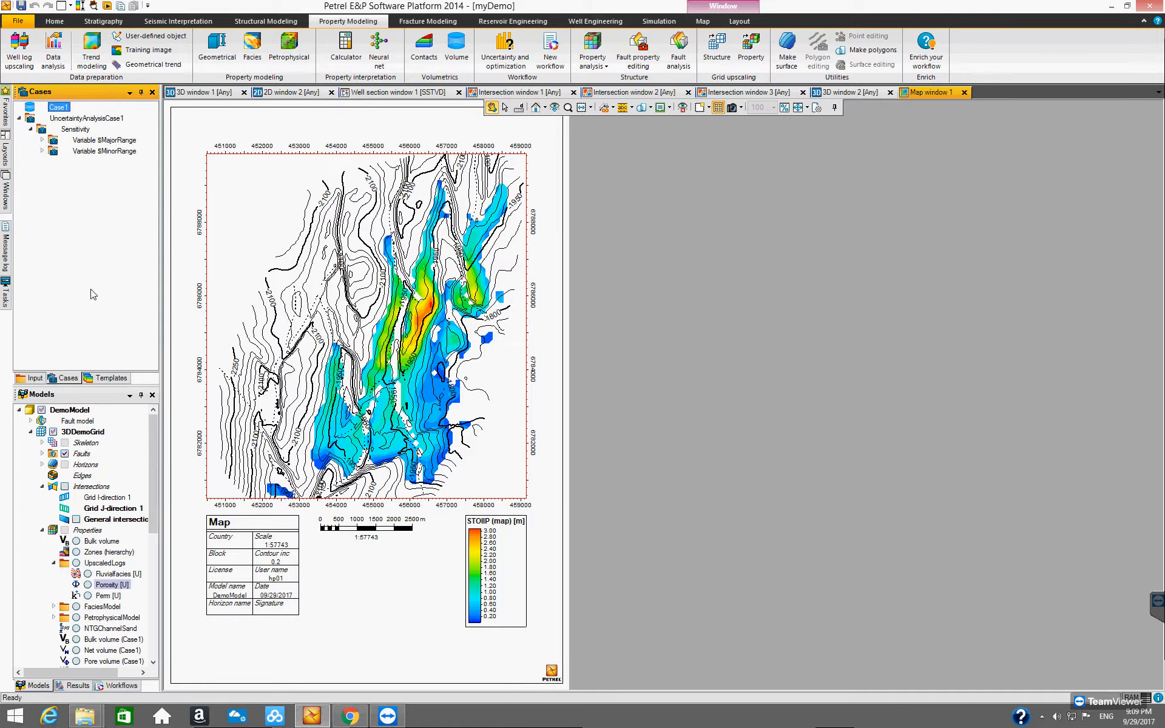
{"action": "left_click", "coordinate": [78, 686]}
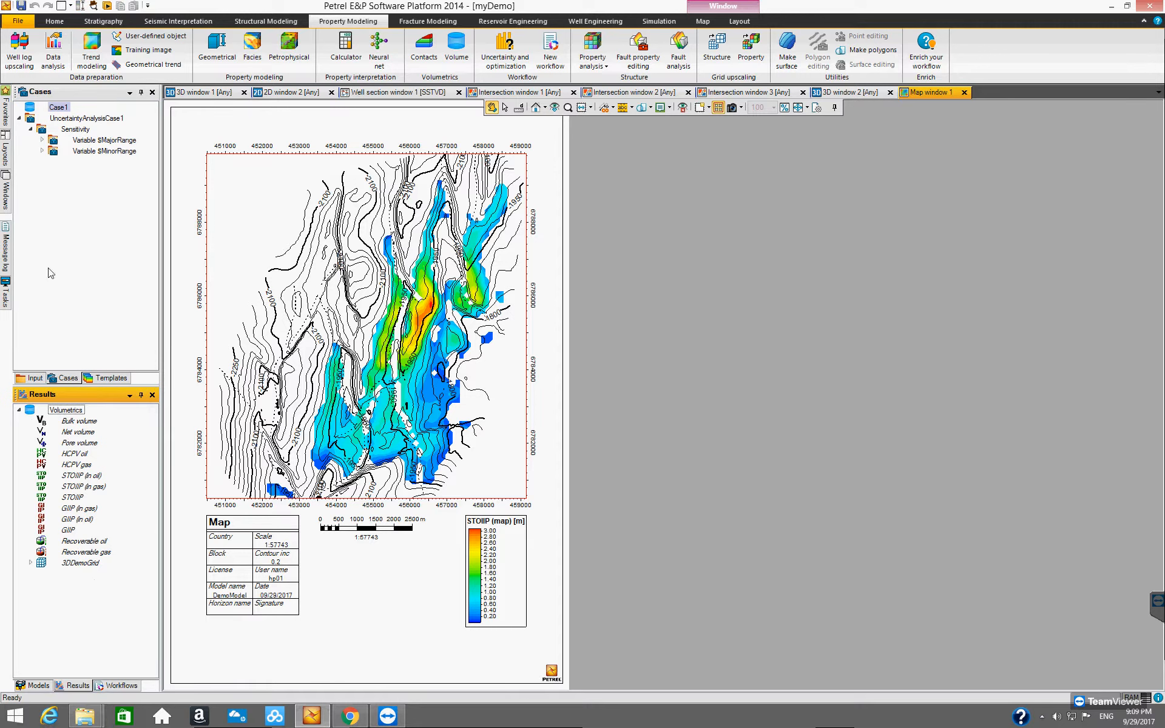
{"action": "left_click", "coordinate": [42, 140]}
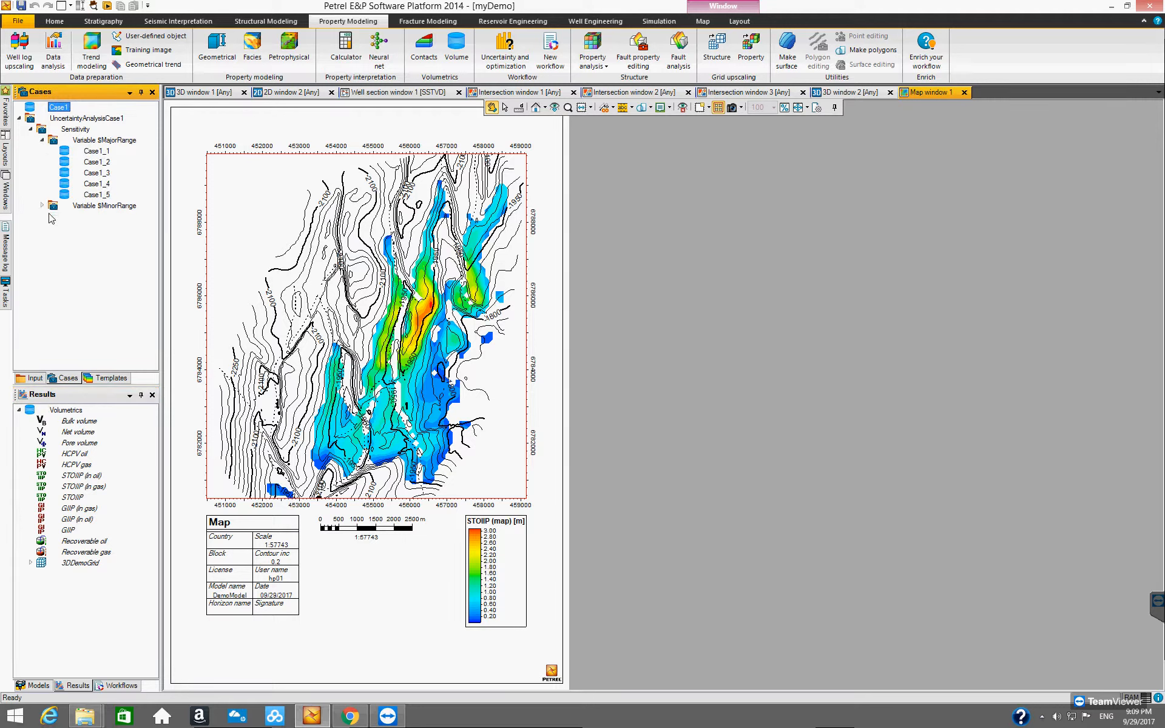
{"action": "left_click", "coordinate": [43, 206]}
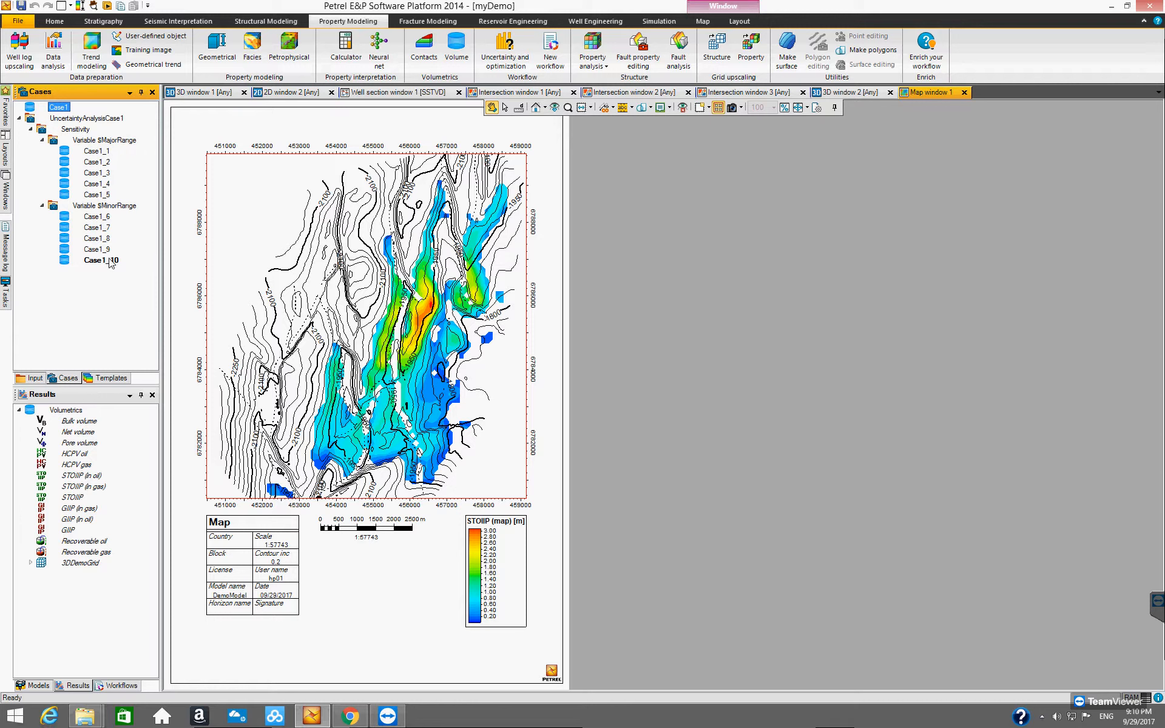
- Examine the sampled $MajorRange and $MinorRange values per run in the variables spreadsheet of UncertaintyAnalysisCase1 and close it
{"action": "left_click", "coordinate": [92, 119]}
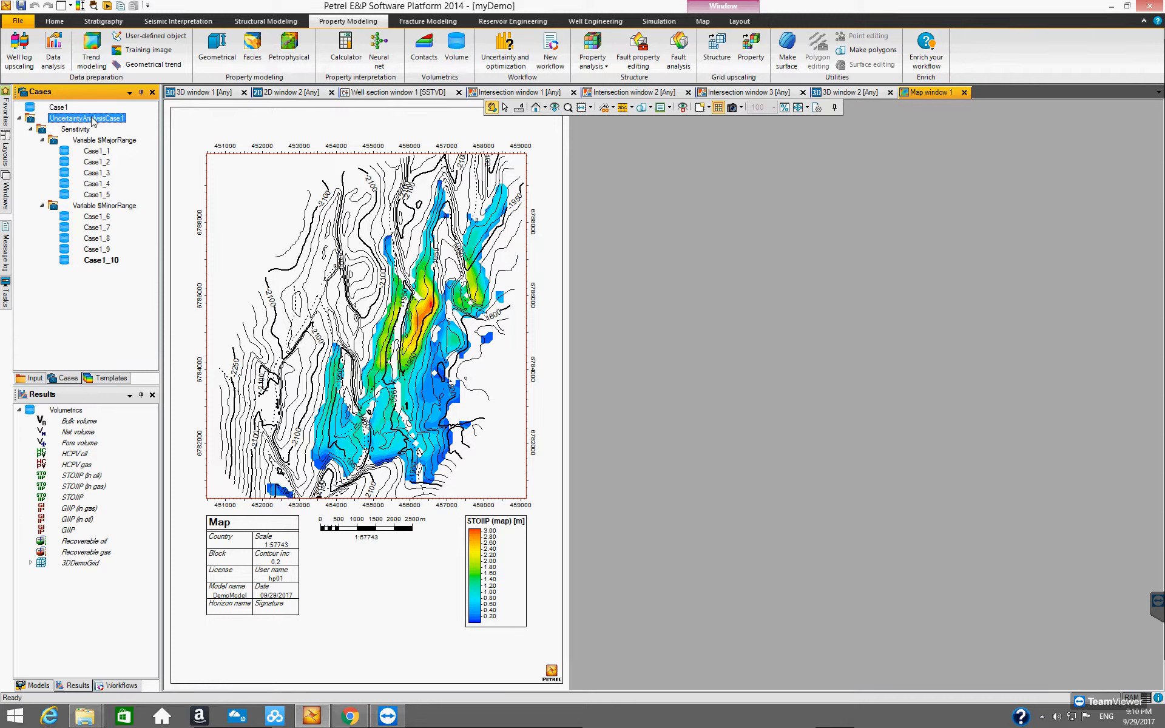
{"action": "right_click", "coordinate": [93, 120]}
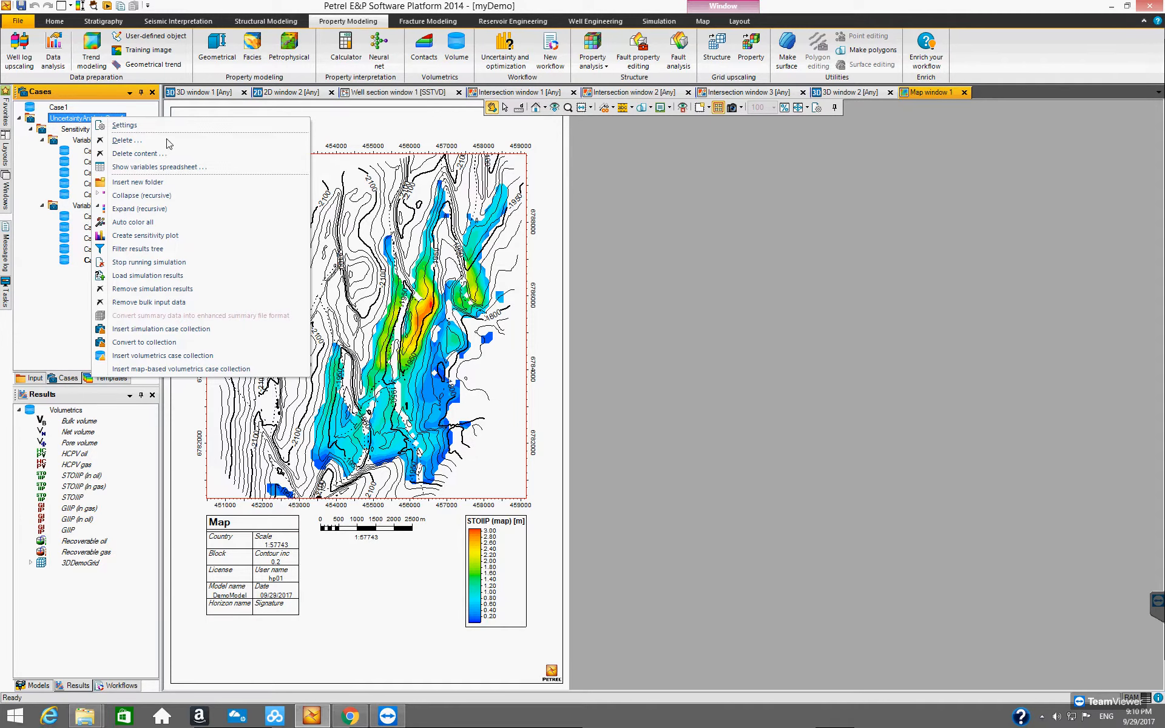
{"action": "left_click", "coordinate": [170, 168]}
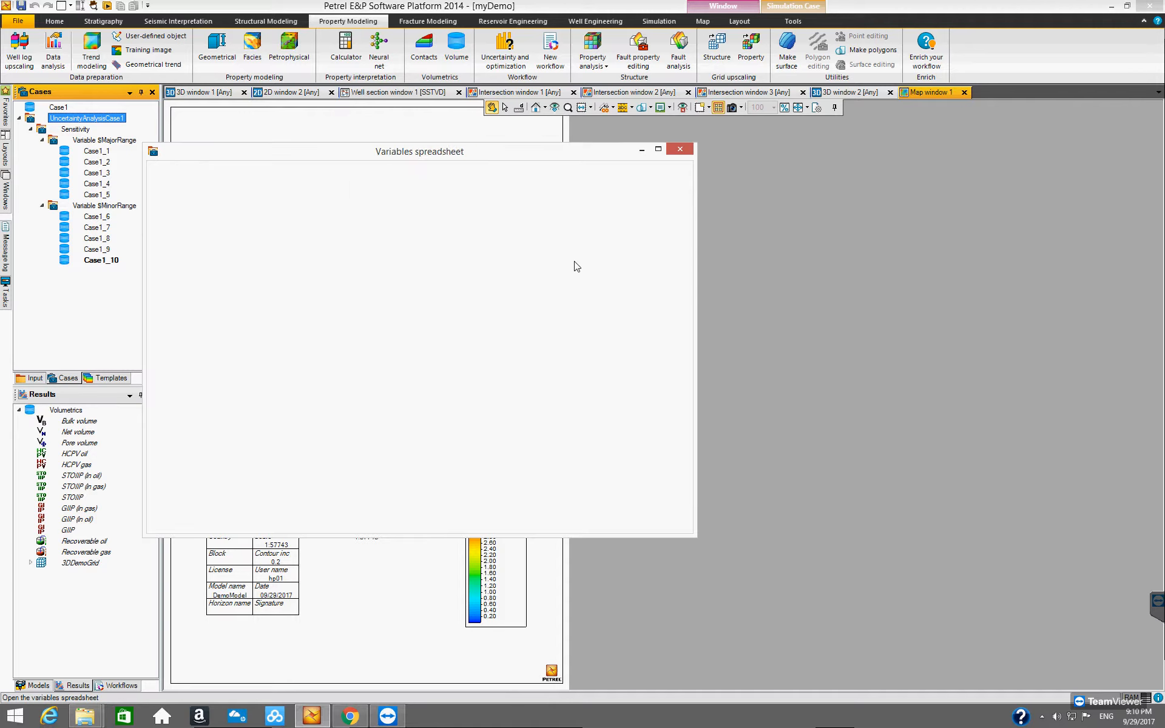
{"action": "left_click_drag", "start_coordinate": [500, 156], "coordinate": [839, 195]}
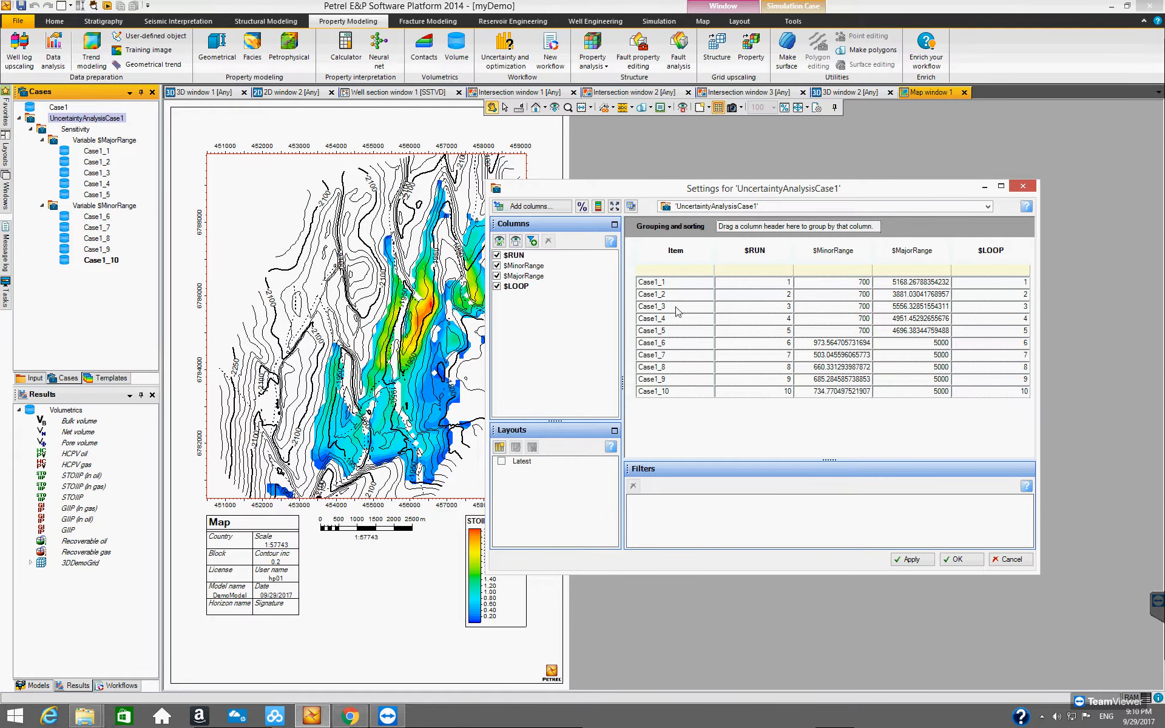
{"action": "left_click_drag", "start_coordinate": [708, 189], "coordinate": [779, 187]}
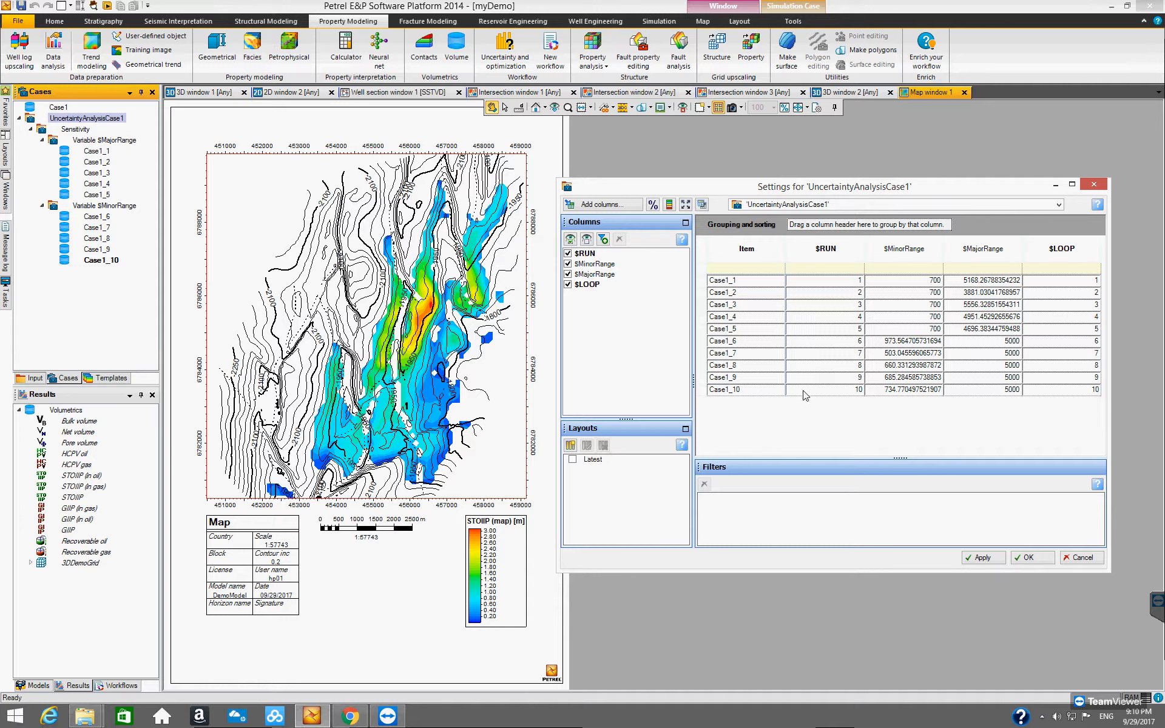
{"action": "left_click", "coordinate": [906, 341]}
{"action": "left_click", "coordinate": [909, 353]}
{"action": "left_click", "coordinate": [910, 366]}
{"action": "left_click", "coordinate": [1094, 184]}
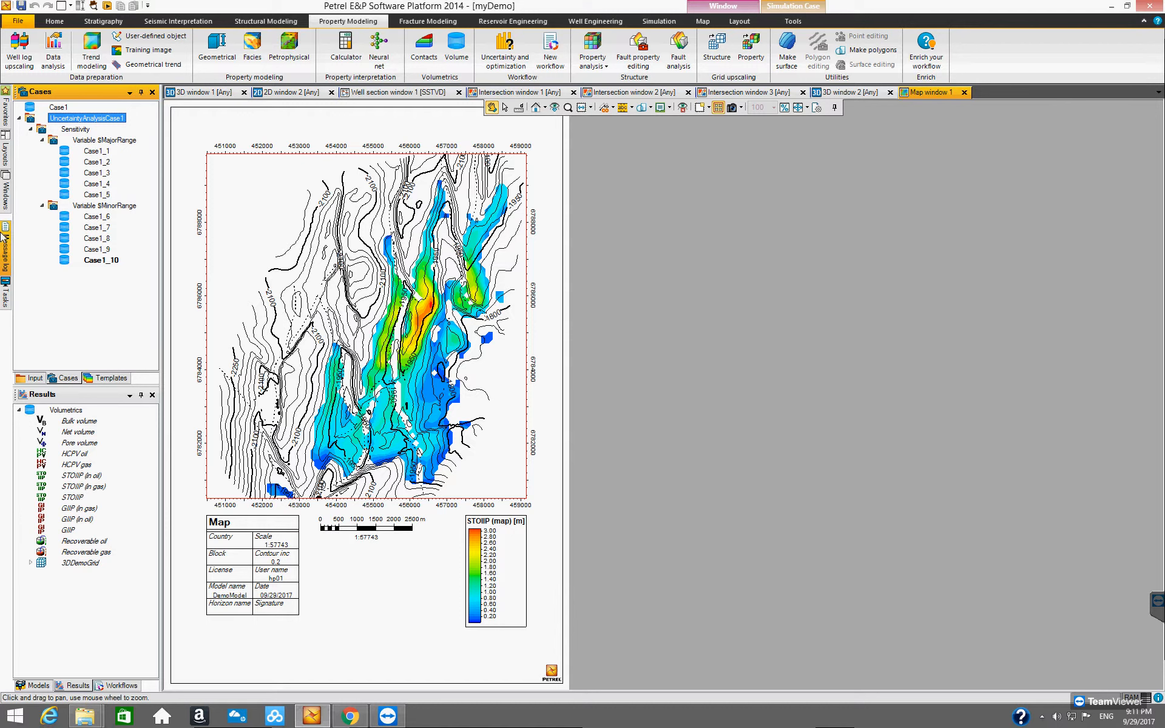
- Create a new histogram window and plot STOIIP for the $MajorRange and $MinorRange cases of UncertaintyAnalysisCase1
{"action": "right_click", "coordinate": [89, 120]}
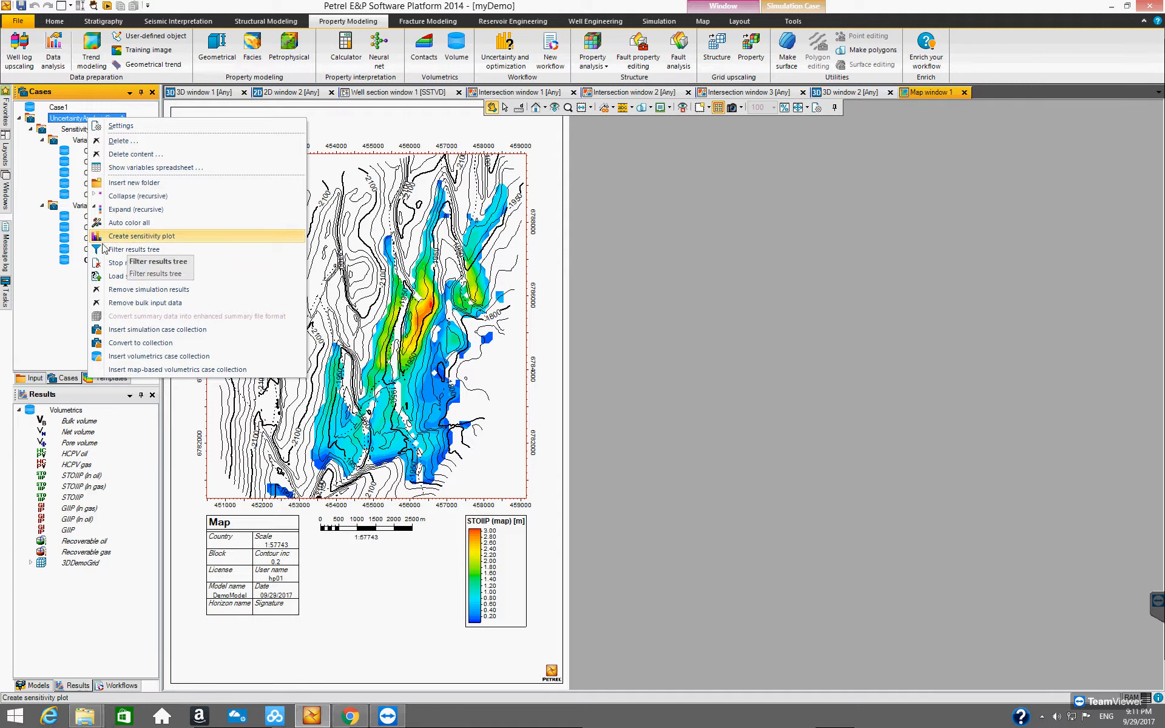
{"action": "left_click", "coordinate": [65, 327]}
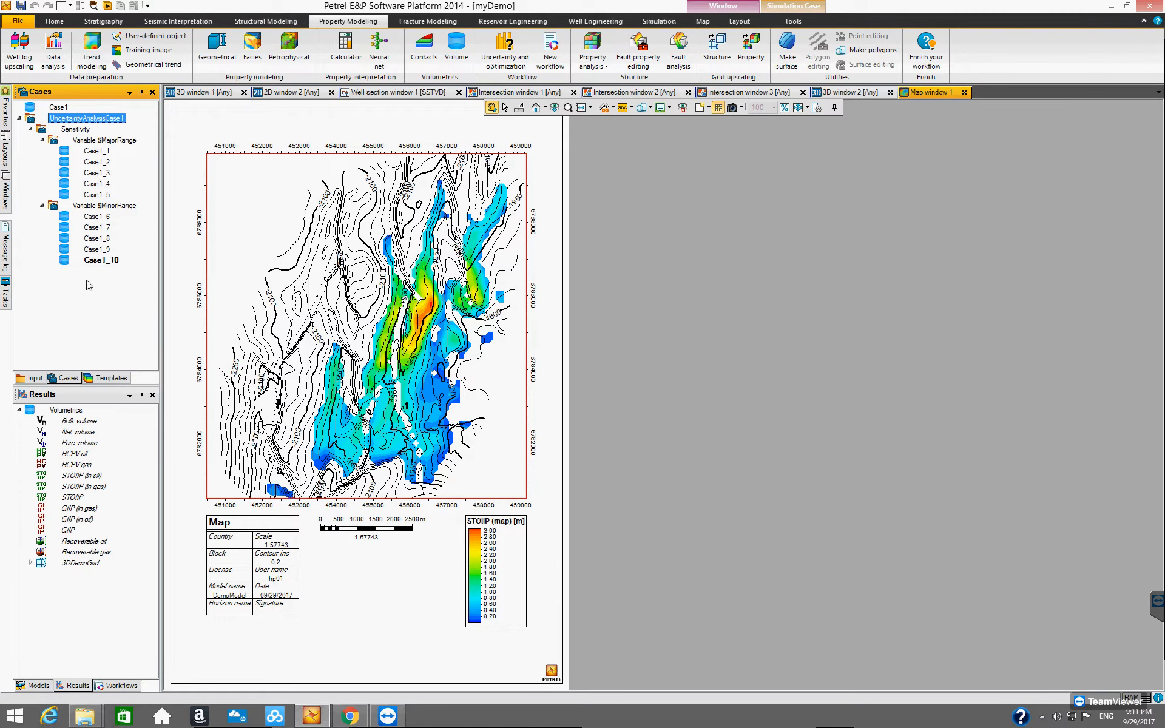
{"action": "left_click", "coordinate": [68, 6]}
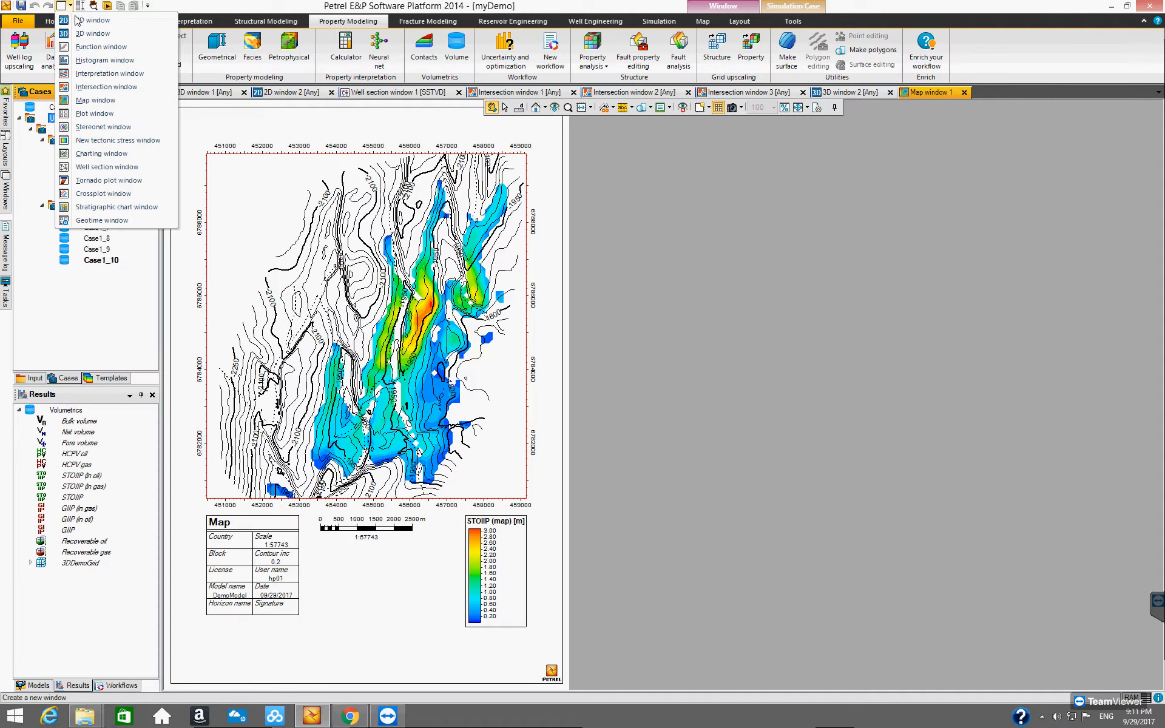
{"action": "left_click", "coordinate": [93, 63]}
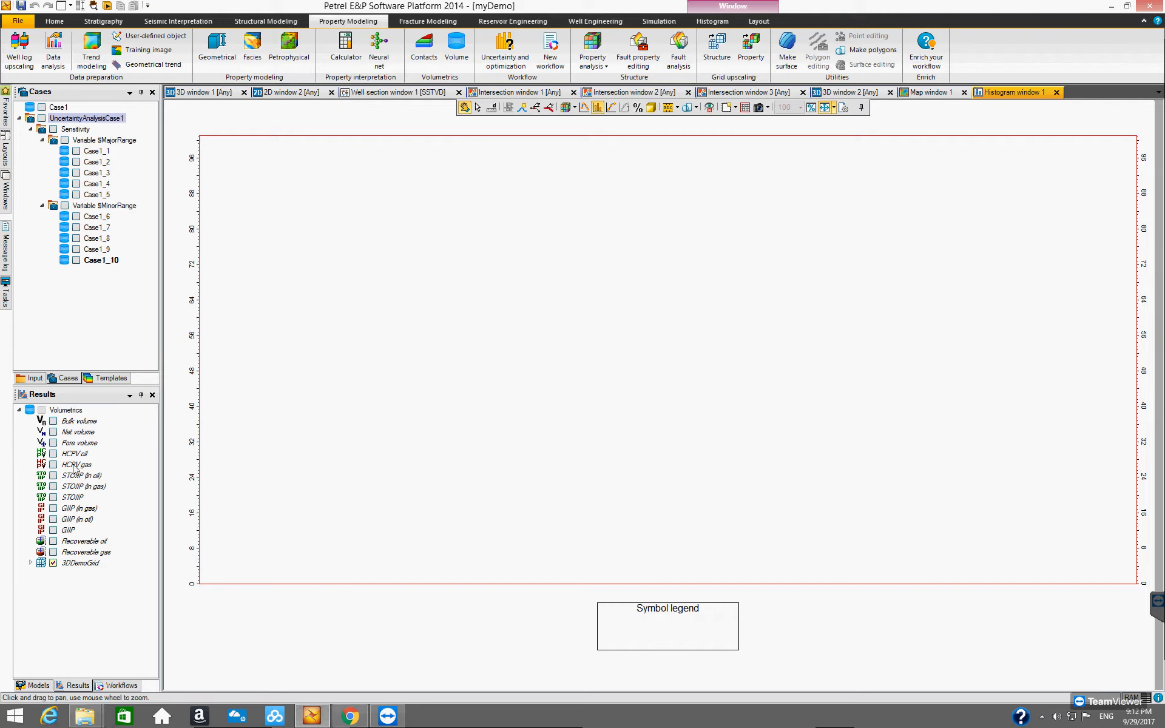
{"action": "left_click", "coordinate": [53, 499]}
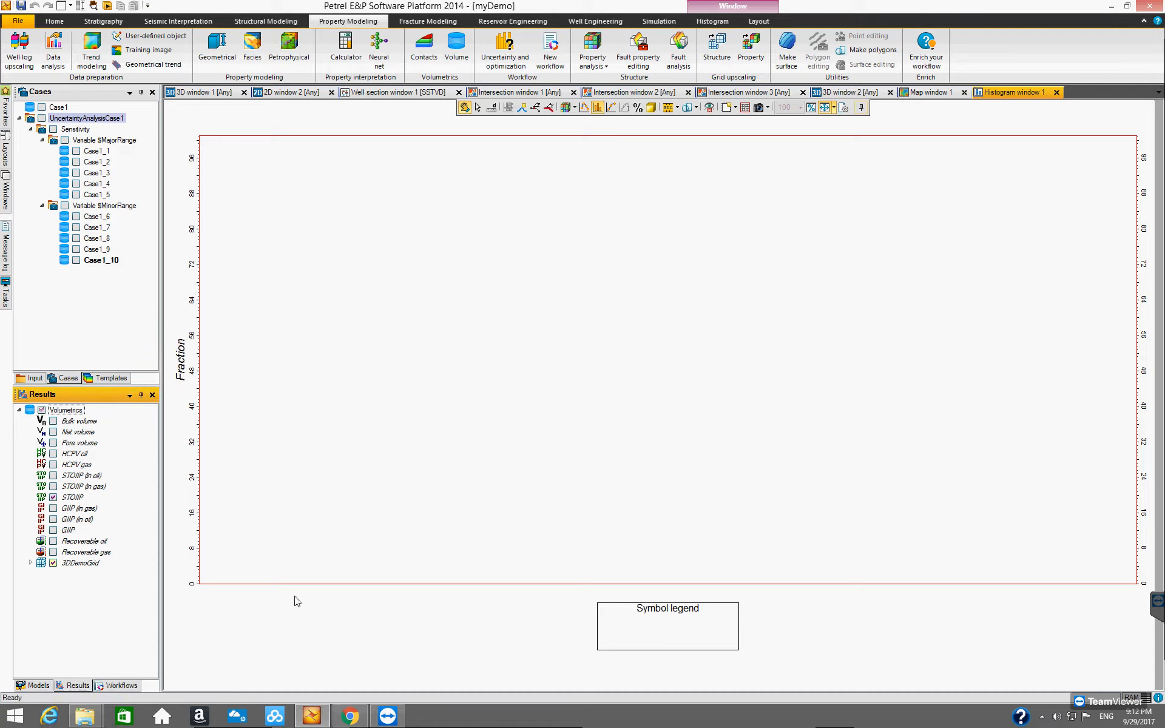
{"action": "left_click", "coordinate": [65, 140]}
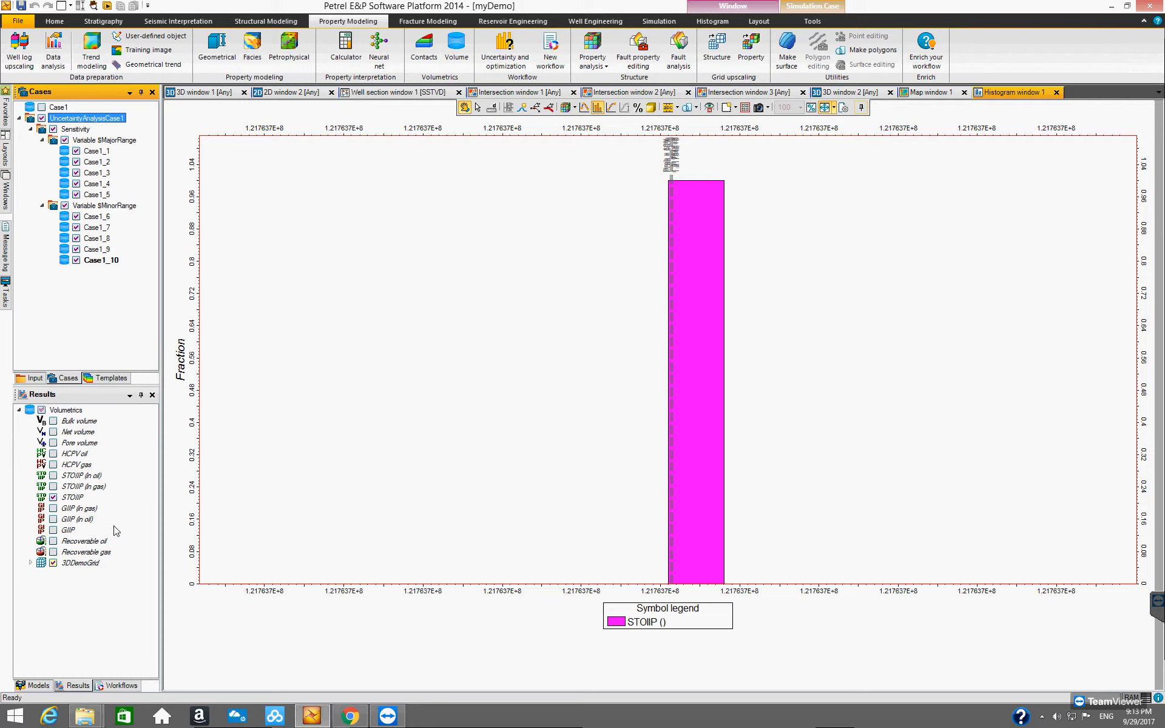
- Replace STOIIP with GIIP in the histogram and limit the plotted cases to the $MinorRange group
{"action": "left_click", "coordinate": [52, 498]}
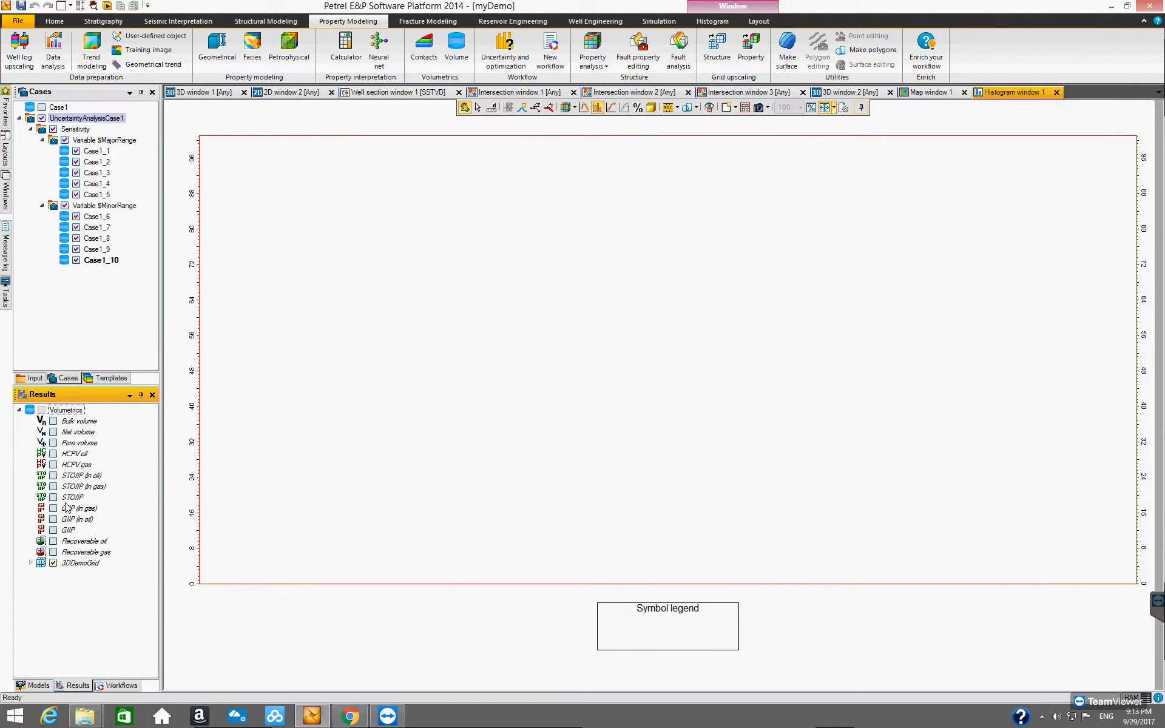
{"action": "left_click", "coordinate": [54, 530]}
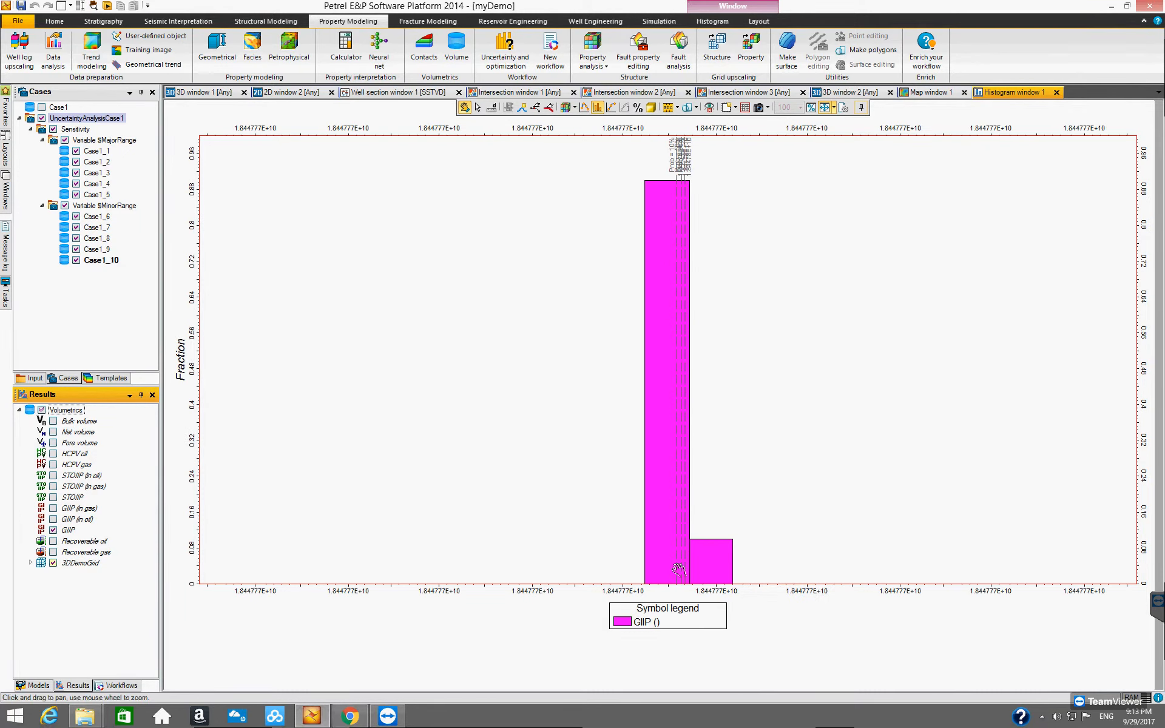
{"action": "left_click", "coordinate": [66, 207]}
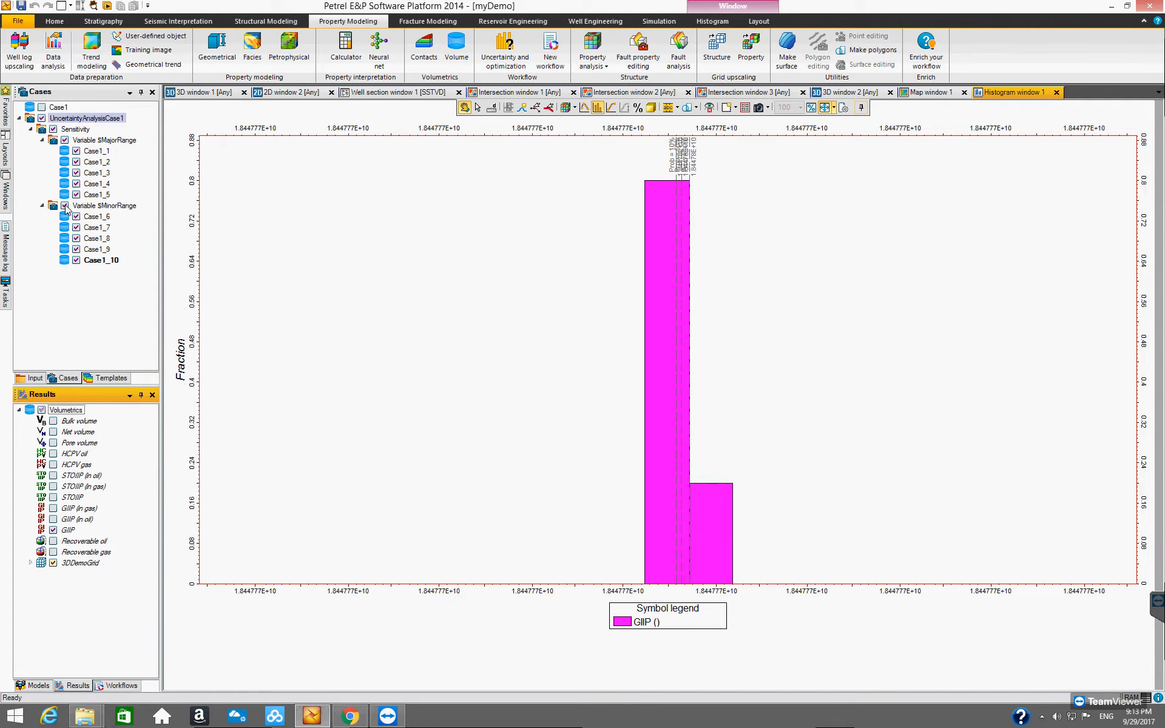
{"action": "left_click", "coordinate": [65, 206]}
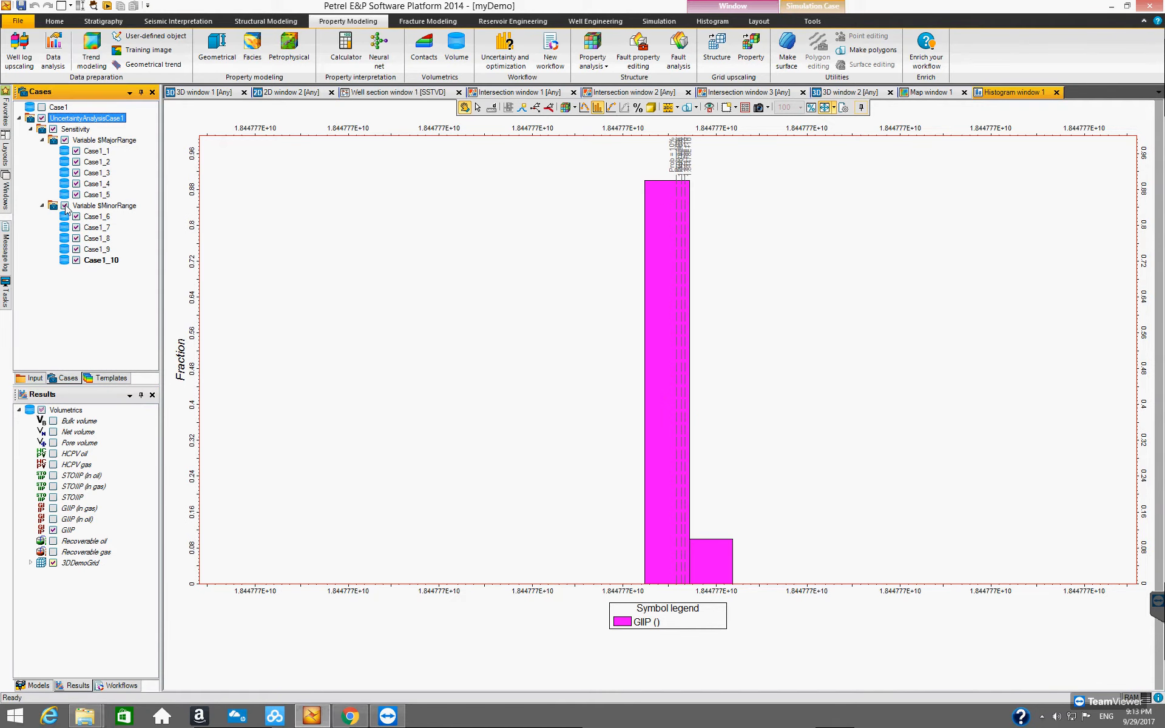
{"action": "left_click", "coordinate": [64, 141]}
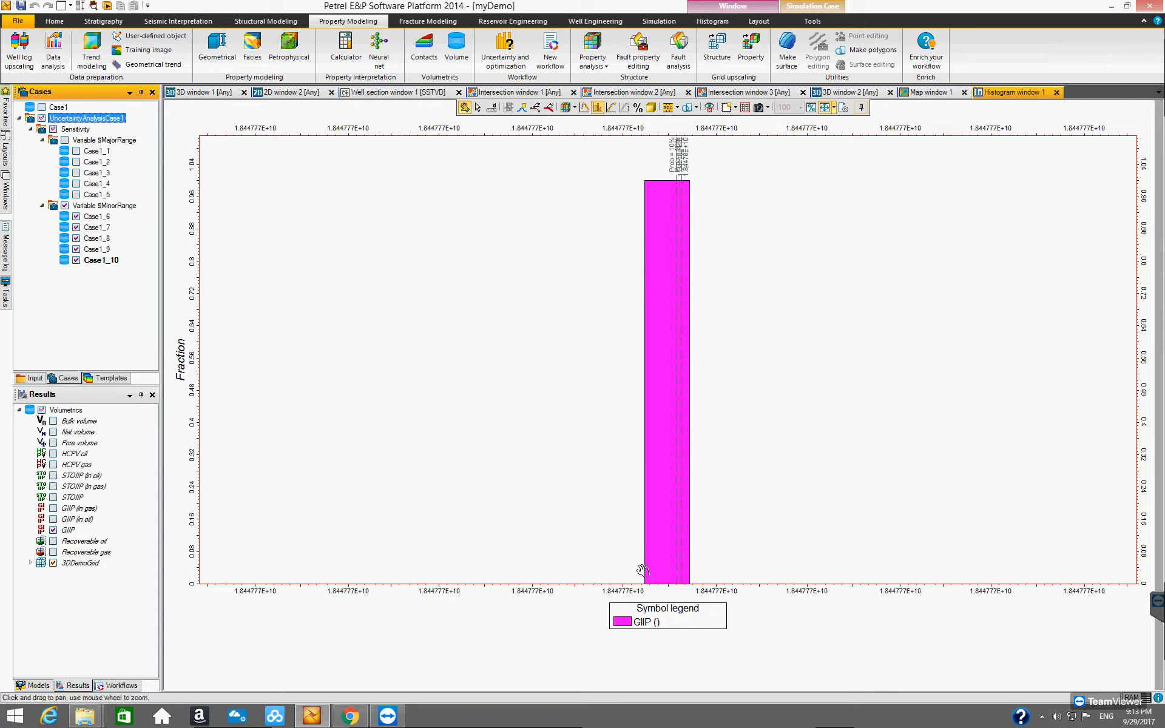
- Add the $MajorRange cases to the histogram and plot STOIIP alongside GIIP
{"action": "left_click", "coordinate": [64, 140]}
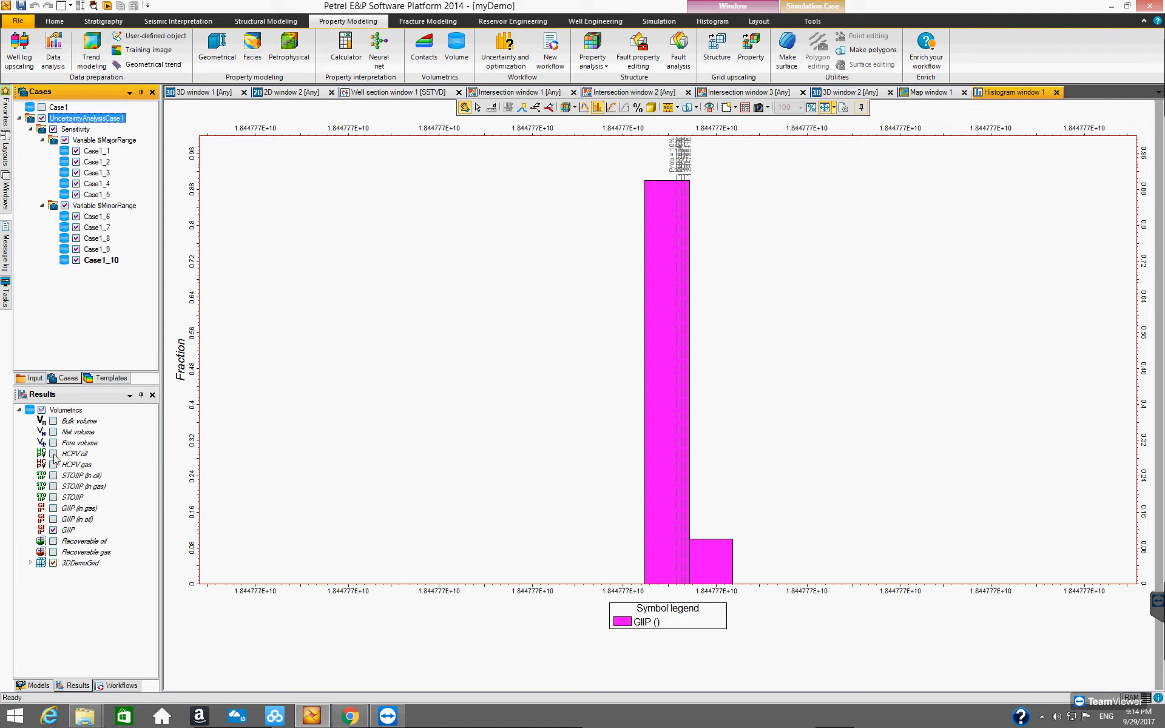
{"action": "left_click", "coordinate": [54, 497]}
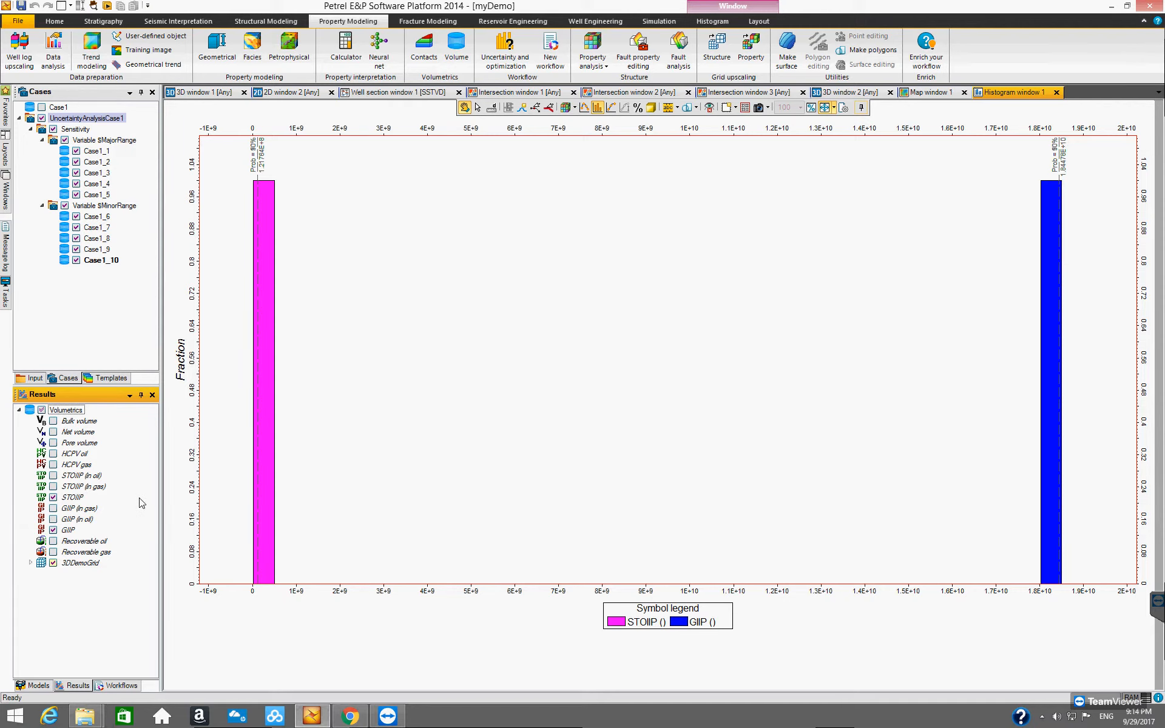
{"action": "left_click_drag", "start_coordinate": [160, 492], "coordinate": [152, 493]}
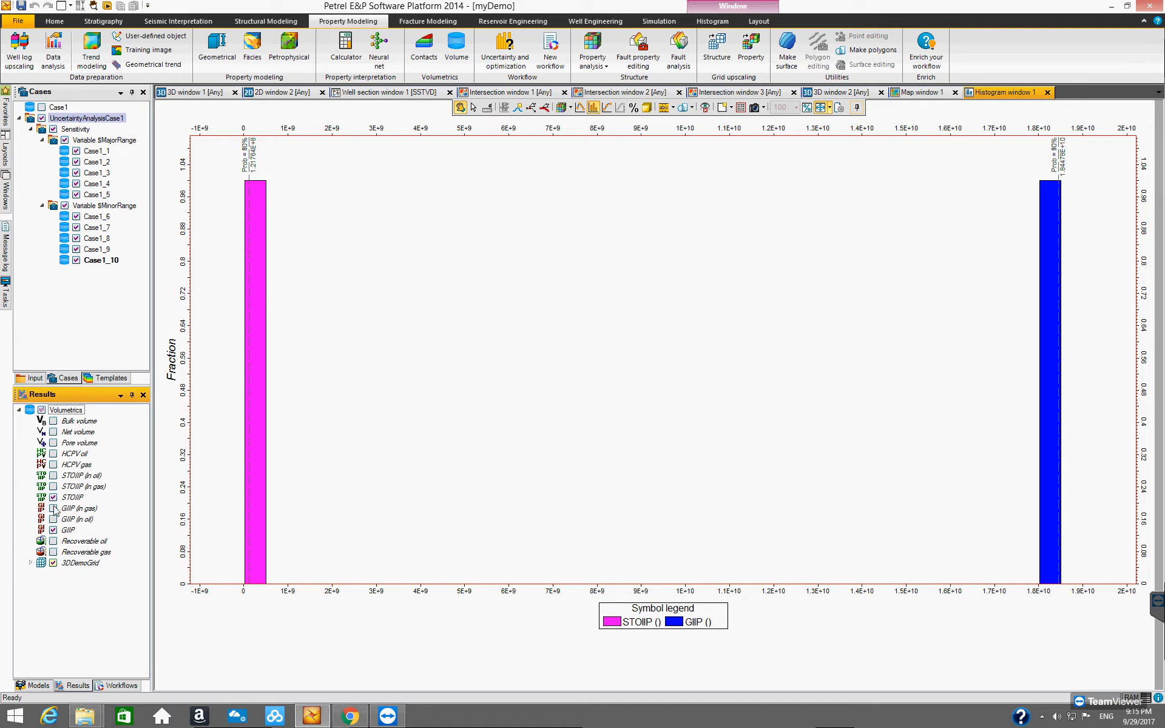
- Add HCPV, STOIIP and GIIP by oil and gas, and the recoverable oil and gas volumes to the histogram
{"action": "left_click", "coordinate": [53, 453]}
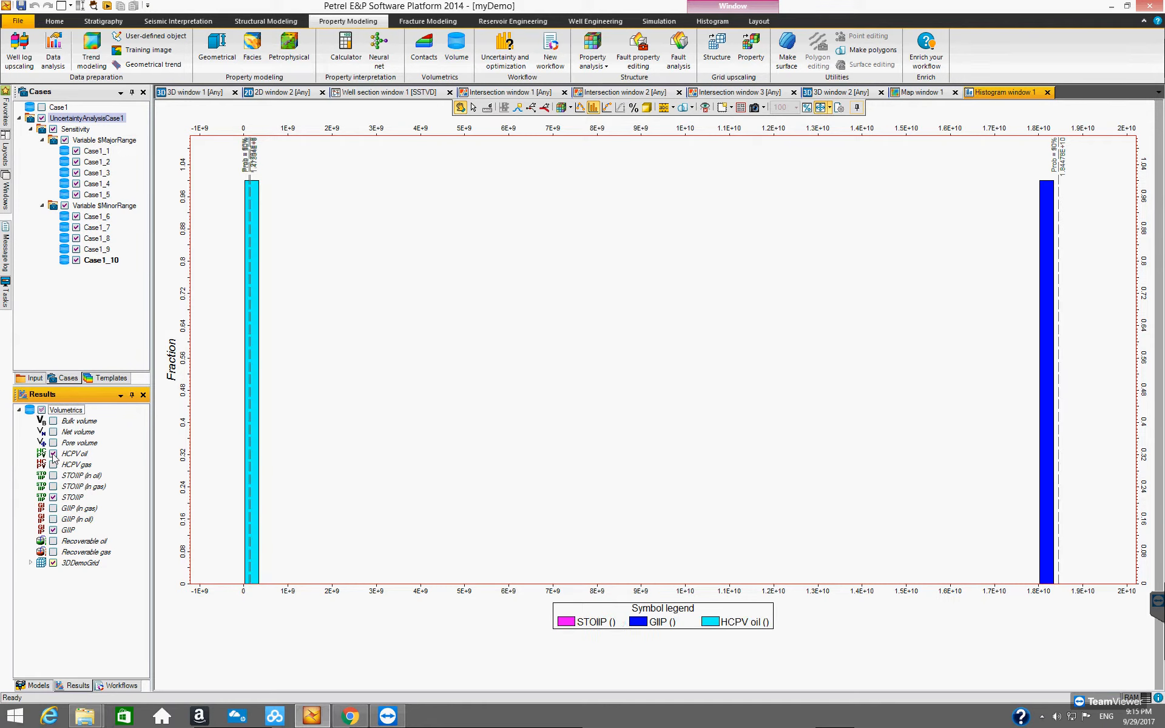
{"action": "left_click", "coordinate": [54, 455]}
{"action": "left_click", "coordinate": [53, 455]}
{"action": "left_click", "coordinate": [53, 455]}
{"action": "left_click", "coordinate": [54, 465]}
{"action": "left_click", "coordinate": [54, 465]}
{"action": "left_click", "coordinate": [53, 465]}
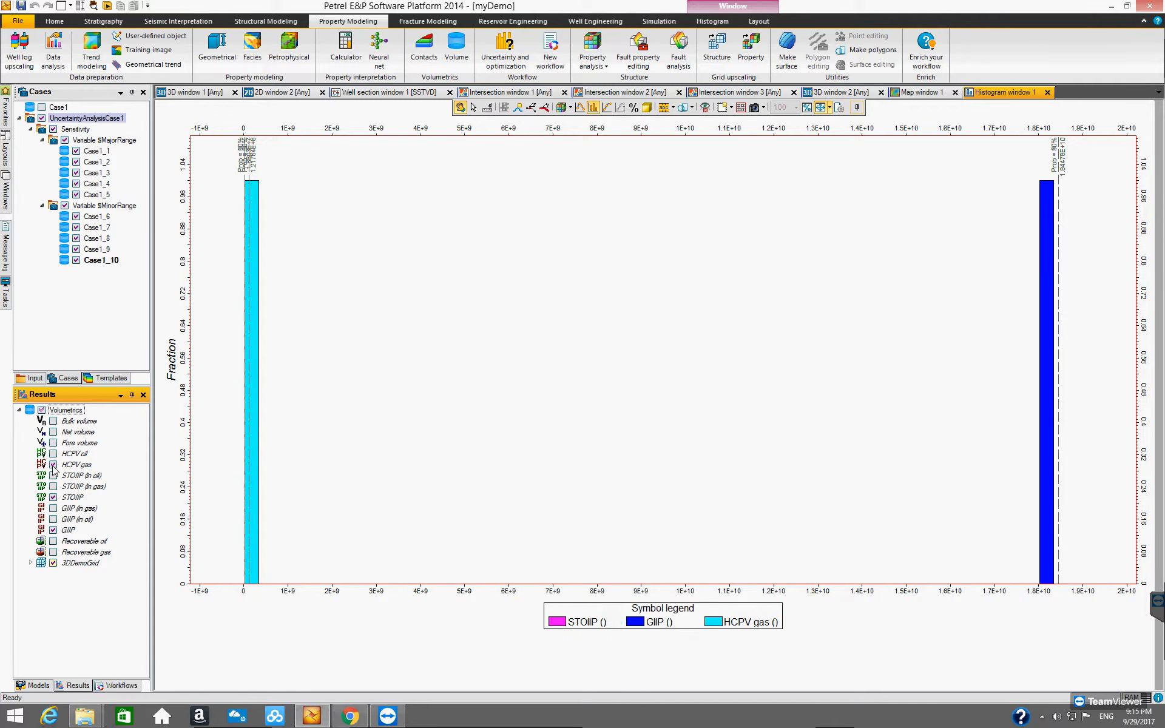
{"action": "left_click", "coordinate": [53, 455]}
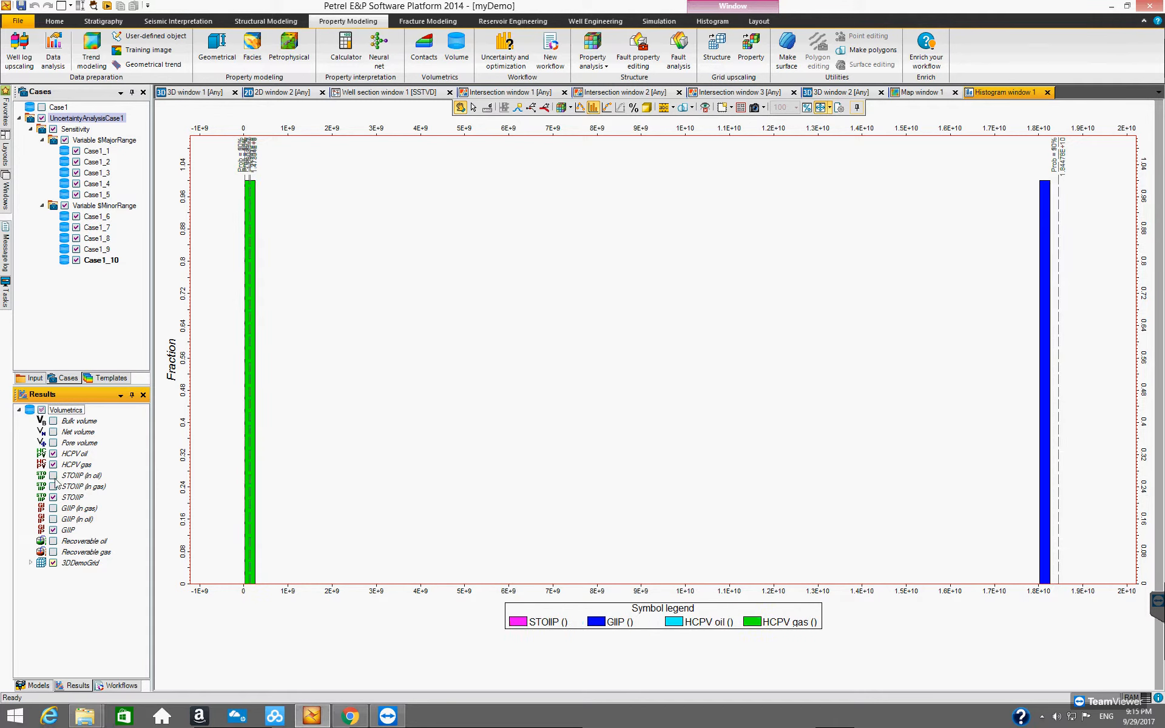
{"action": "left_click", "coordinate": [54, 487]}
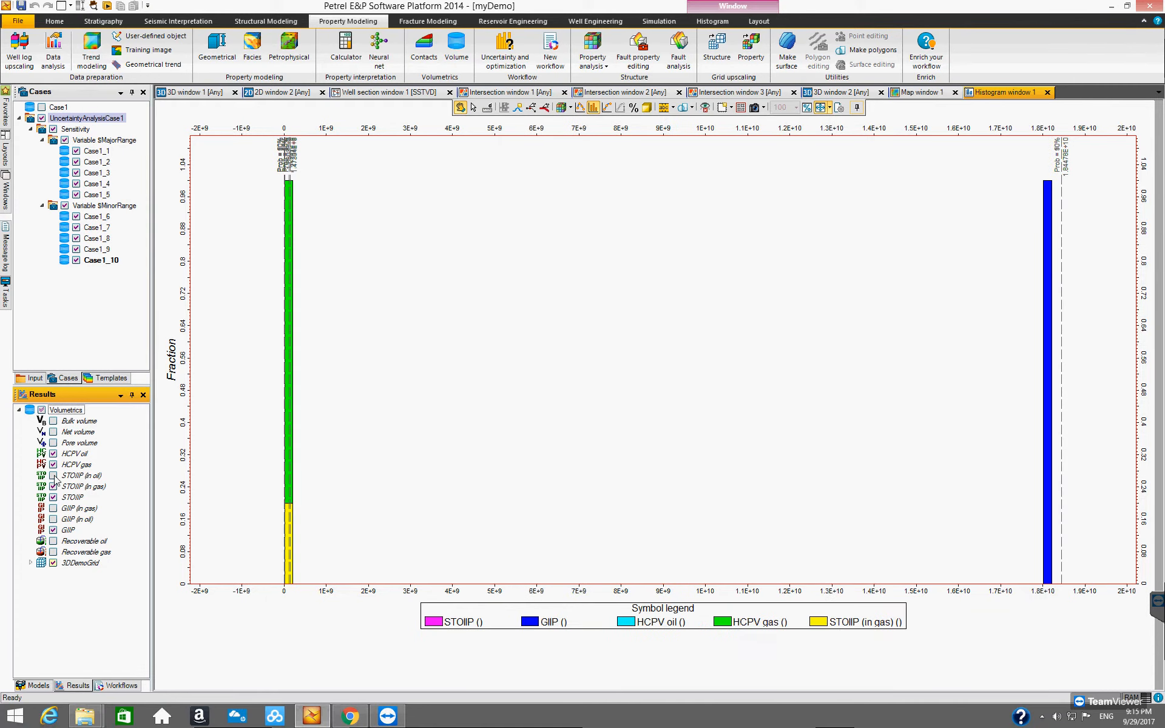
{"action": "left_click", "coordinate": [54, 476]}
{"action": "left_click", "coordinate": [53, 509]}
{"action": "left_click", "coordinate": [54, 519]}
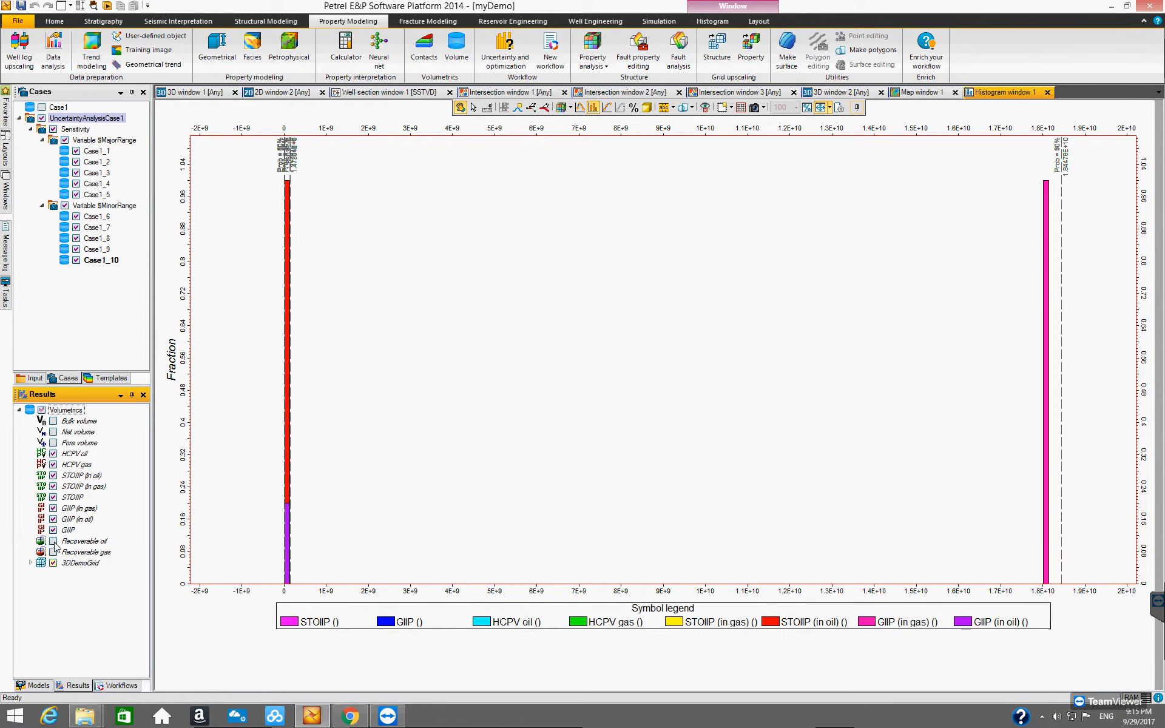
{"action": "left_click", "coordinate": [53, 541]}
{"action": "left_click", "coordinate": [53, 552]}
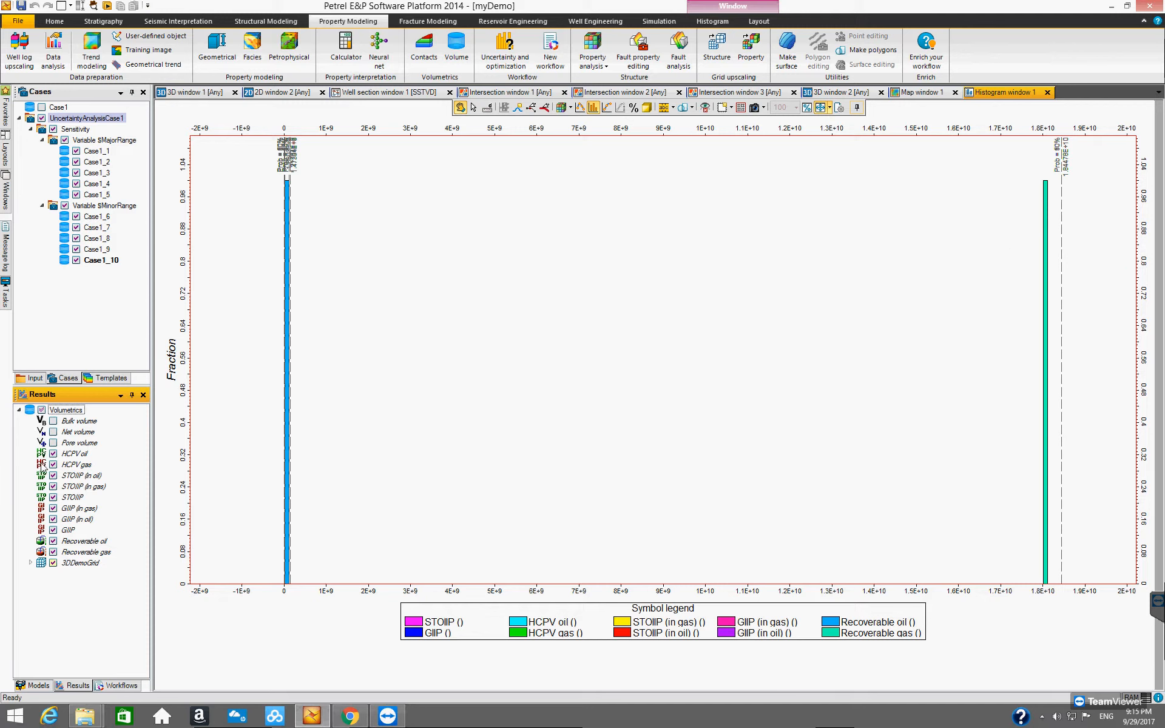
- Remove all volumes except STOIIP and GIIP from the histogram
{"action": "left_click", "coordinate": [54, 454]}
{"action": "left_click", "coordinate": [53, 464]}
{"action": "left_click", "coordinate": [53, 476]}
{"action": "left_click", "coordinate": [54, 486]}
{"action": "left_click", "coordinate": [54, 497]}
{"action": "left_click", "coordinate": [54, 519]}
{"action": "left_click", "coordinate": [54, 508]}
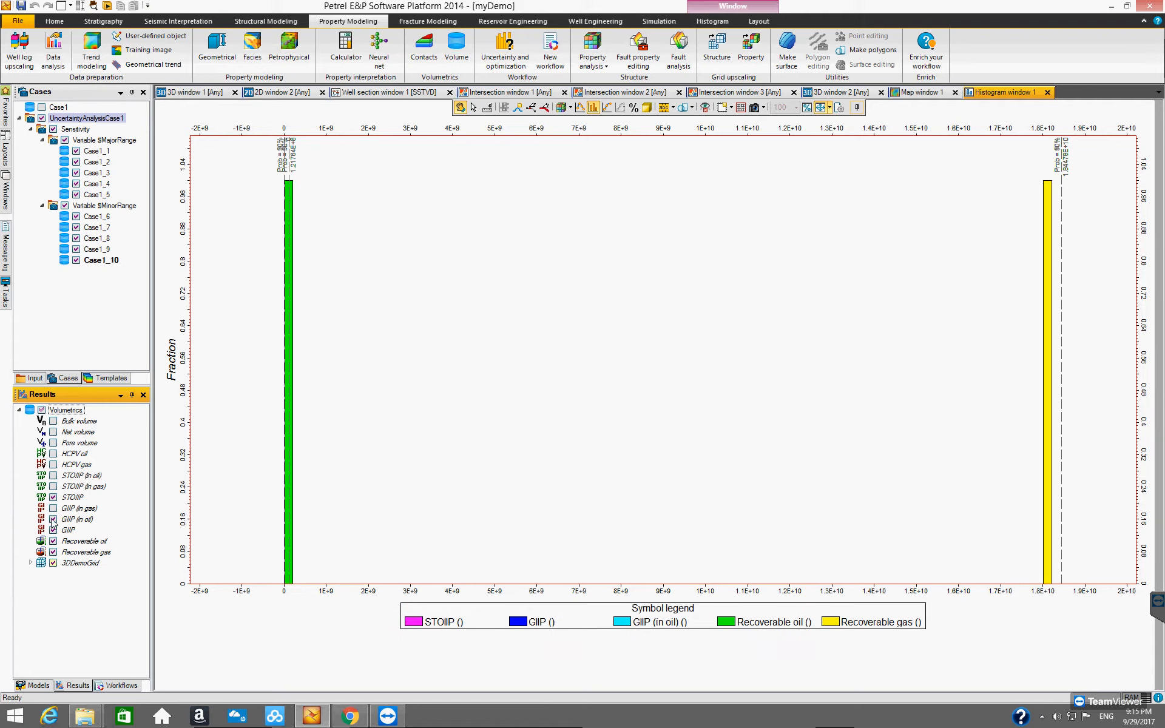
{"action": "left_click", "coordinate": [54, 519]}
{"action": "left_click", "coordinate": [54, 541]}
{"action": "left_click", "coordinate": [53, 552]}
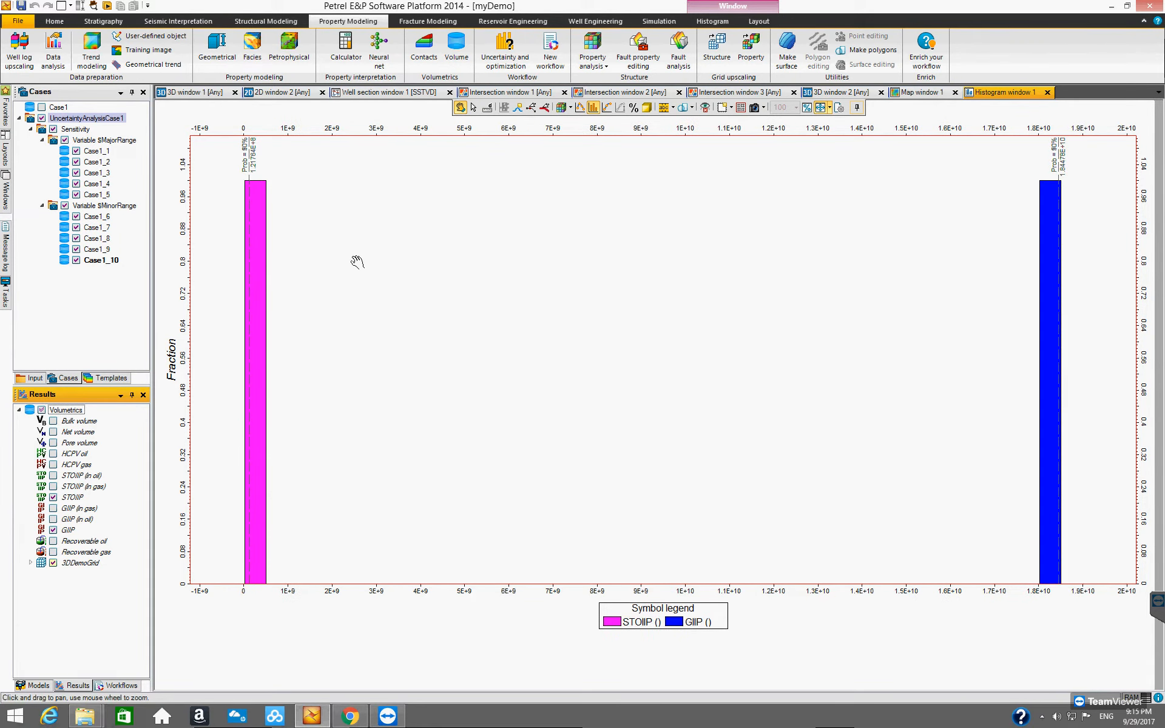
- In the petrophysical modeling process of UncertaintyAnalysisCase1, set the variogram's major range to $MajorDirPor and its minor range to $MinorDirPor
{"action": "left_click", "coordinate": [504, 51]}
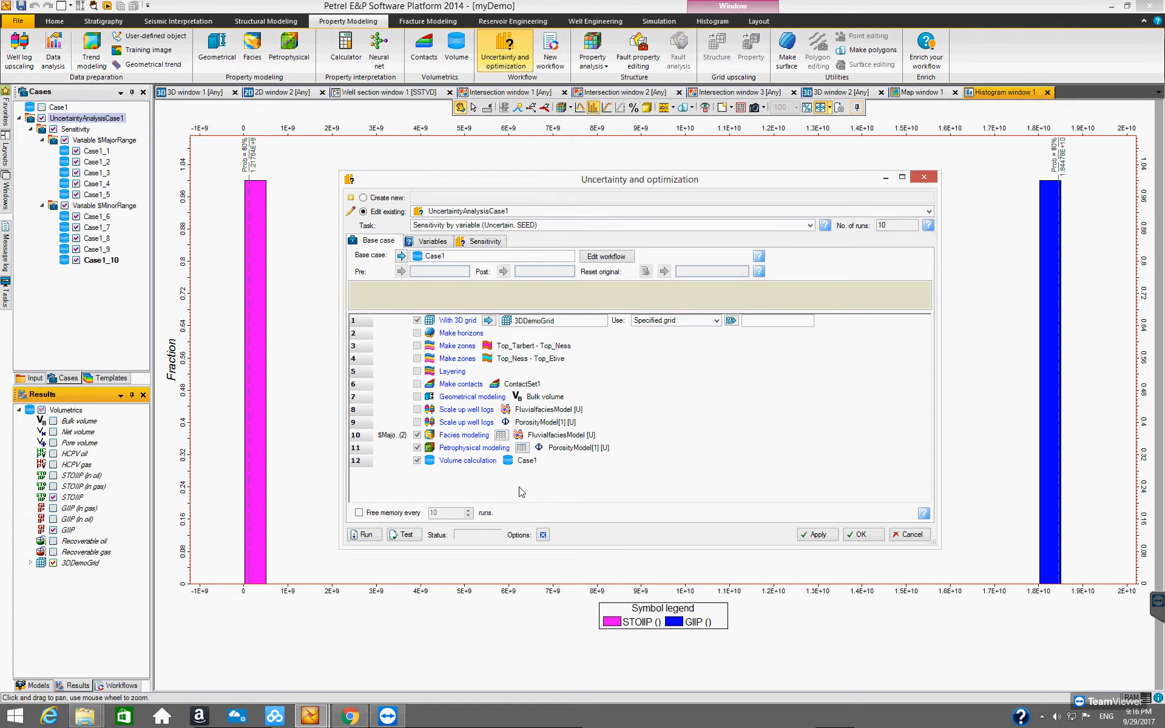
{"action": "left_click", "coordinate": [463, 452]}
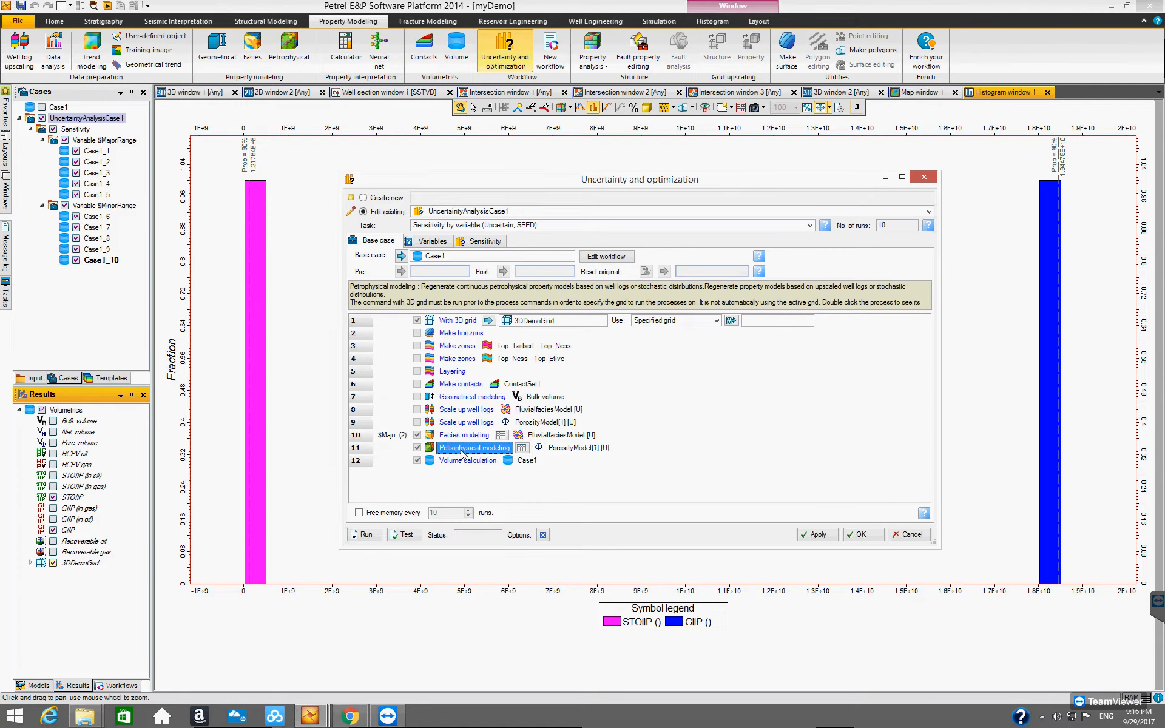
{"action": "double_click", "coordinate": [461, 450]}
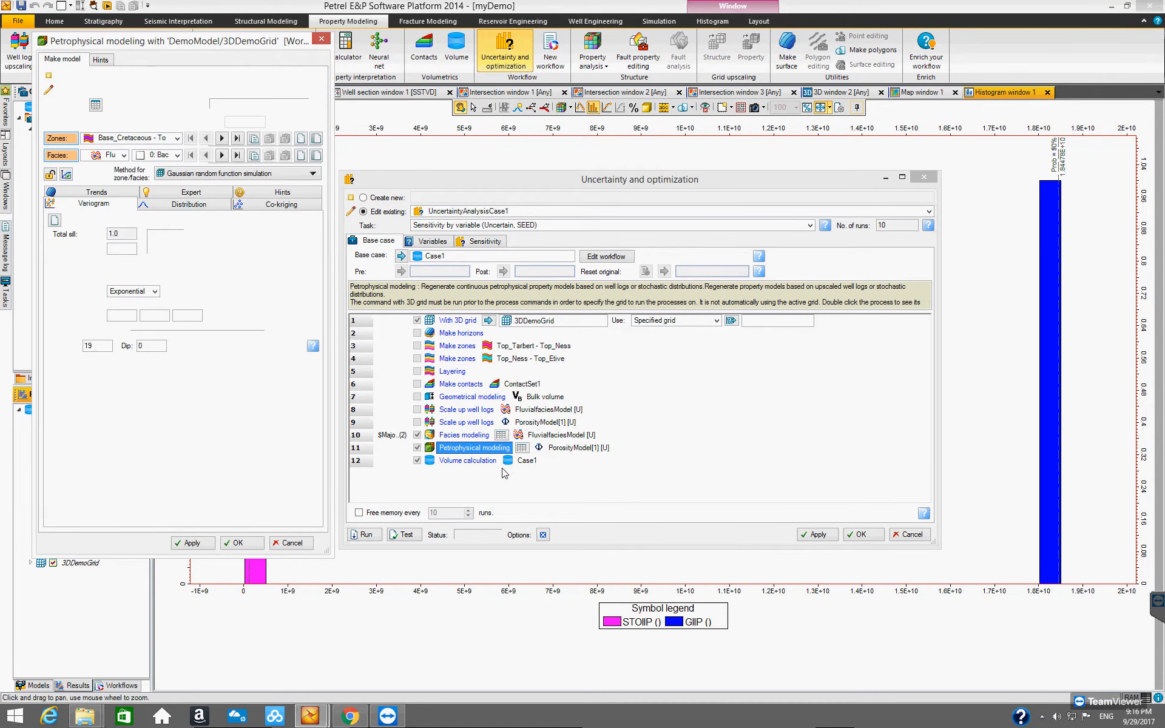
{"action": "left_click_drag", "start_coordinate": [229, 47], "coordinate": [521, 99]}
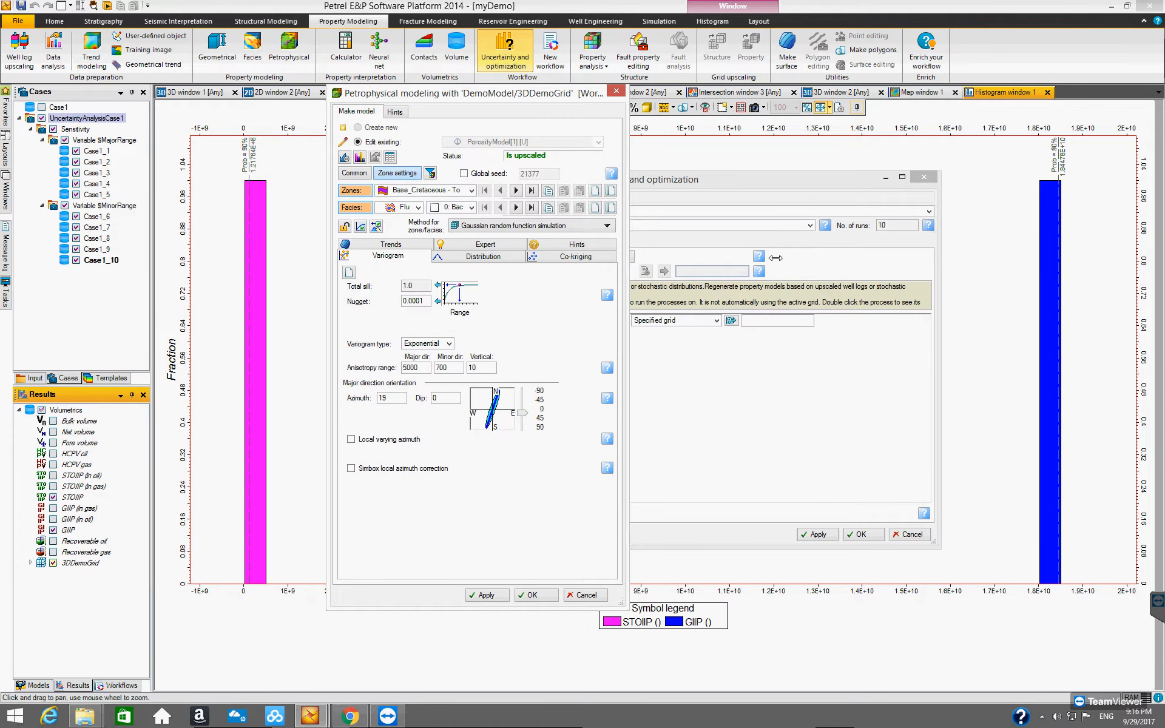
{"action": "left_click_drag", "start_coordinate": [627, 256], "coordinate": [780, 257]}
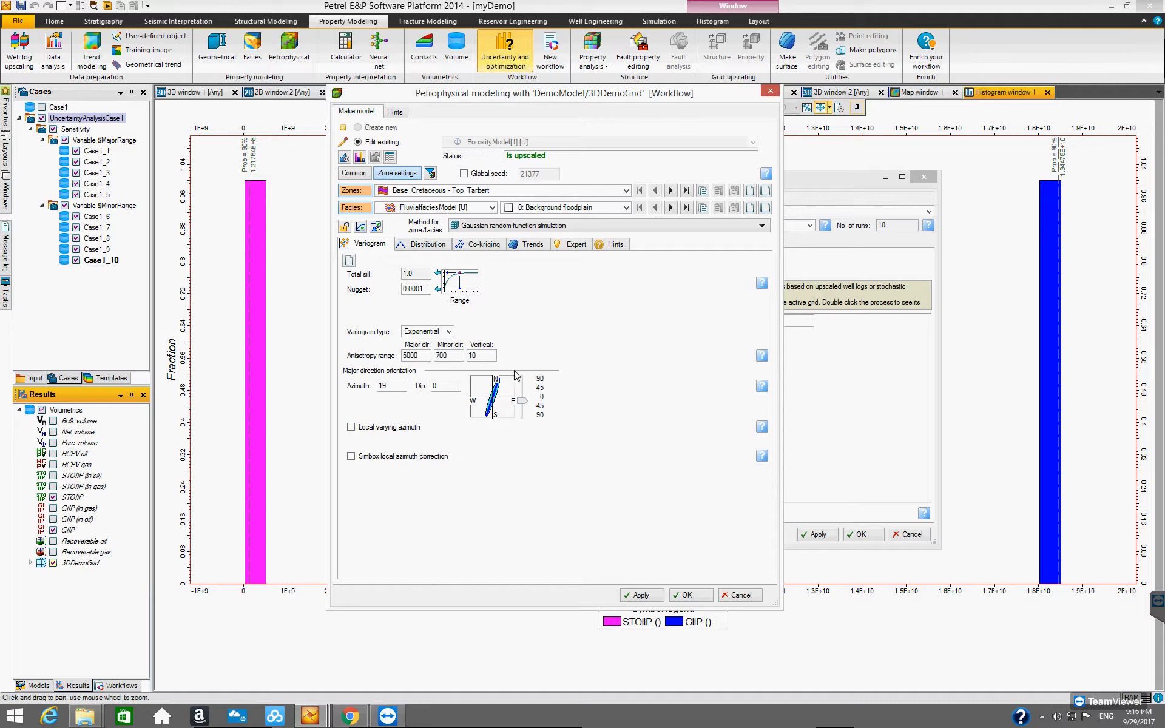
{"action": "left_click_drag", "start_coordinate": [425, 355], "coordinate": [397, 353]}
{"action": "type", "text": "5MajorDirPor"}
{"action": "double_click", "coordinate": [446, 356]}
{"action": "key", "text": "BackSpace"}
{"action": "type", "text": "$MinorDirPor"}
{"action": "left_click", "coordinate": [690, 594]}
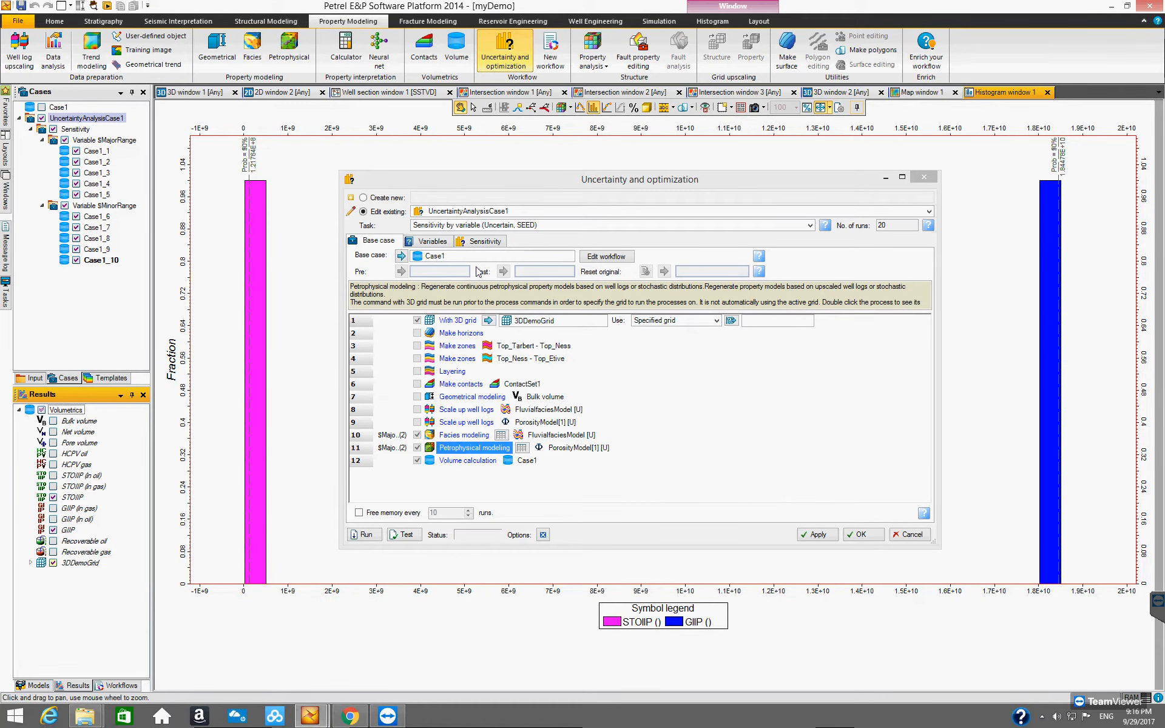
- Give the variable $MajorDirPor a triangular distribution with minimum 3500, mode 5000 and maximum 6000
{"action": "left_click", "coordinate": [431, 240]}
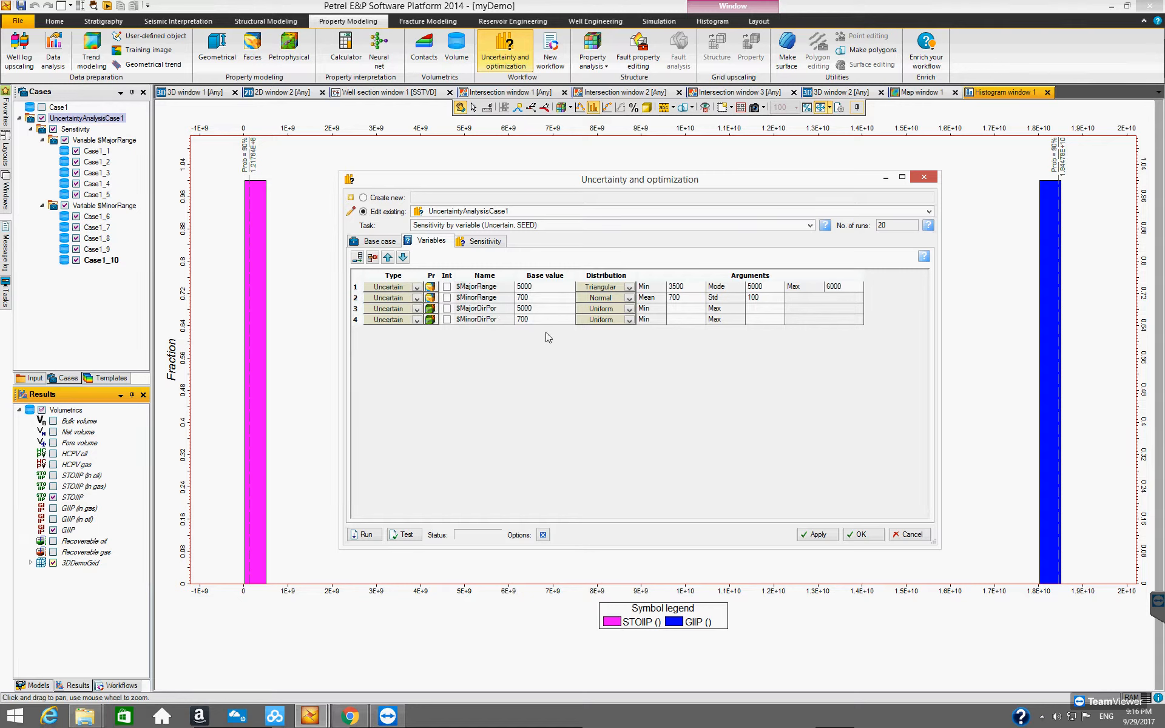
{"action": "left_click", "coordinate": [629, 310]}
{"action": "left_click", "coordinate": [624, 318]}
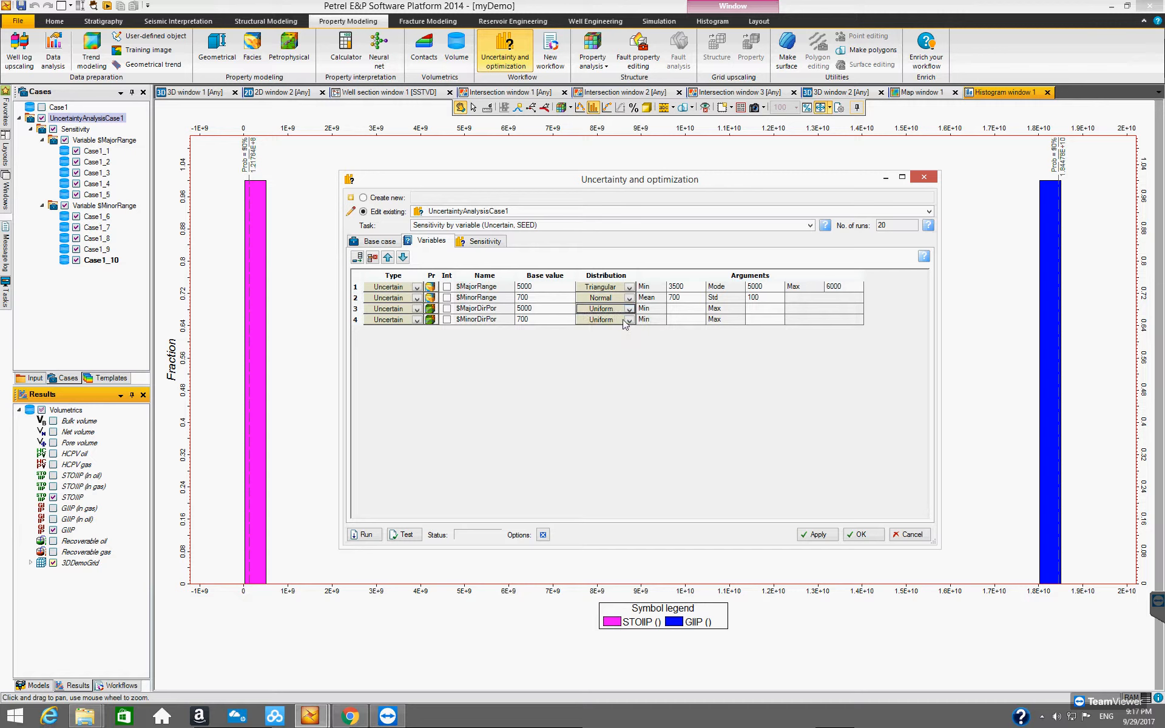
{"action": "left_click", "coordinate": [686, 309]}
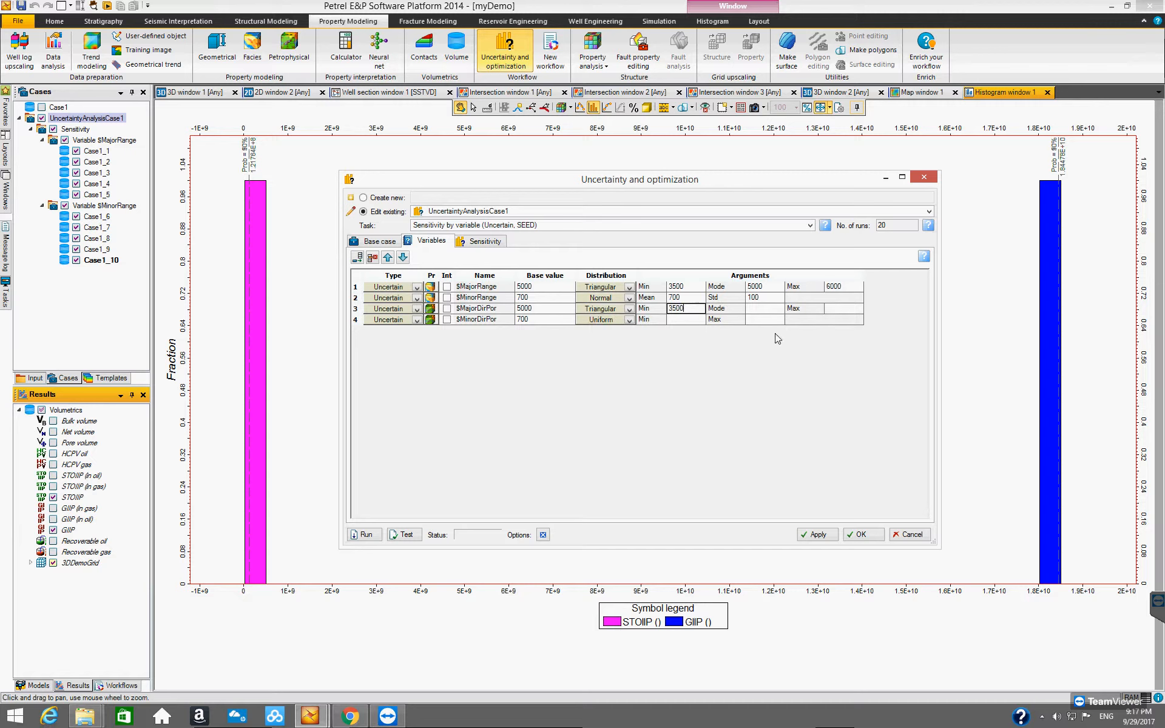
{"action": "left_click", "coordinate": [773, 310]}
{"action": "type", "text": "5000"}
{"action": "left_click", "coordinate": [838, 309]}
{"action": "type", "text": "6000"}
- Give the variable $MinorDirPor a normal distribution and fill in its mean and standard deviation
{"action": "left_click", "coordinate": [629, 321]}
{"action": "left_click", "coordinate": [623, 345]}
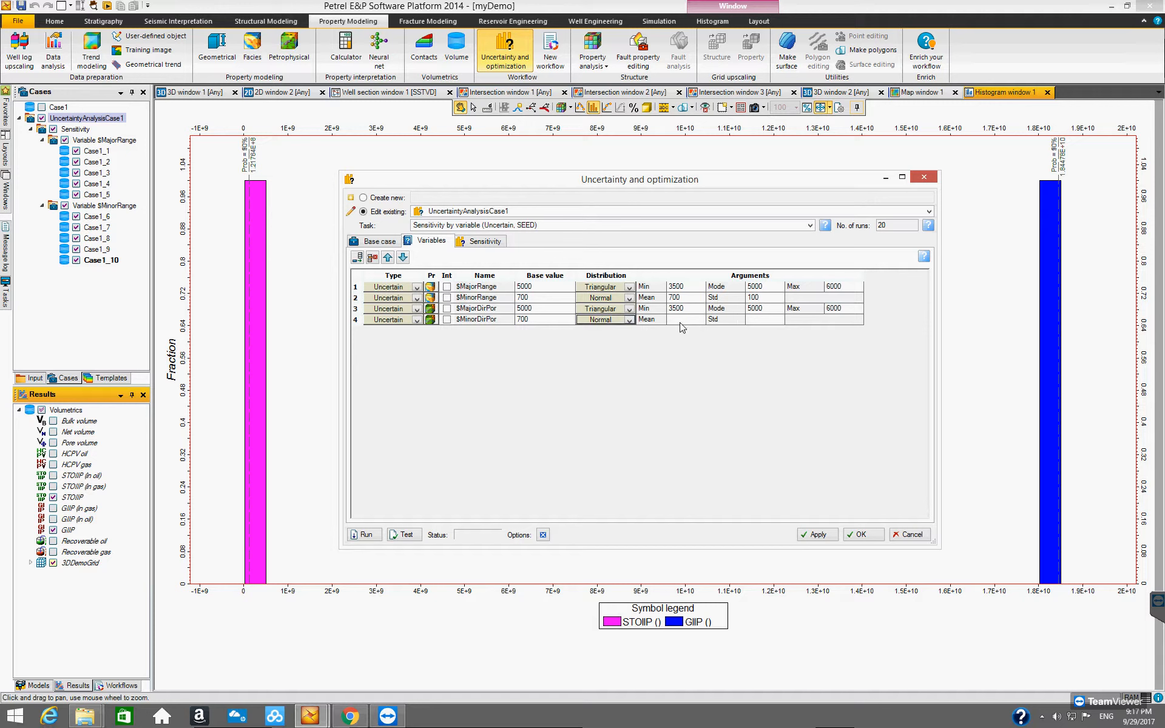
{"action": "left_click", "coordinate": [681, 320]}
{"action": "left_click", "coordinate": [765, 321]}
- Set the sensitivity sampling to 2 samples with the Monte-Carlo sampler and accept the uncertainty settings
{"action": "left_click", "coordinate": [484, 241]}
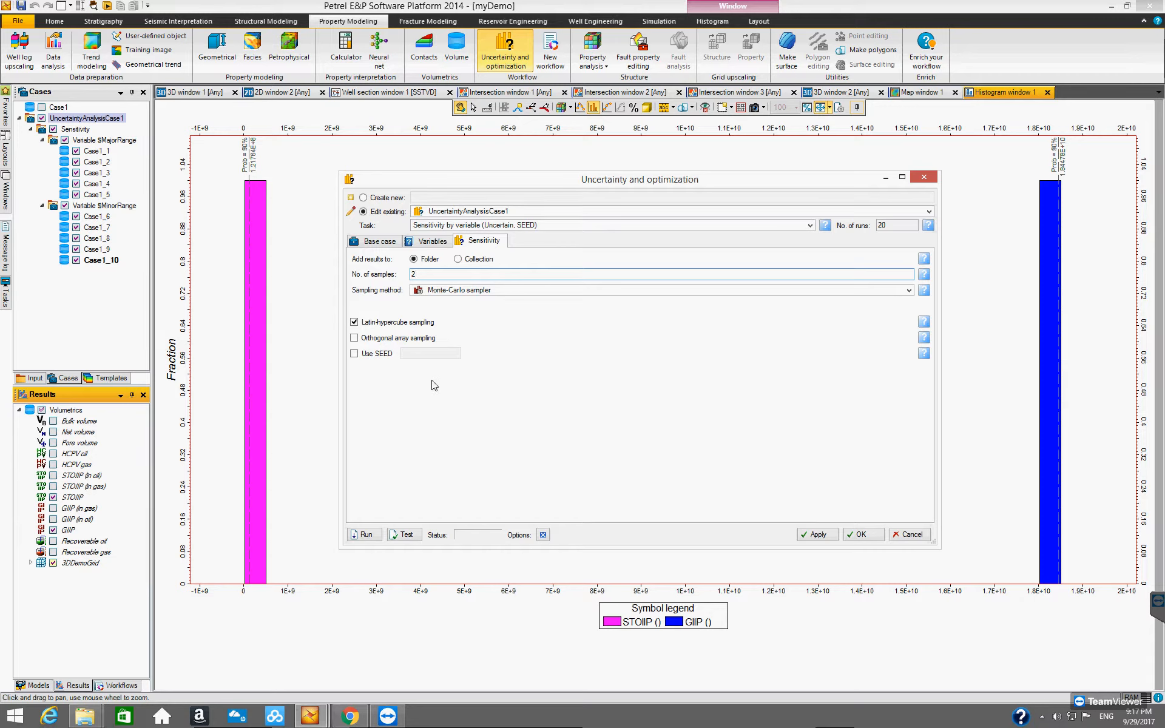
{"action": "left_click", "coordinate": [521, 292]}
{"action": "left_click", "coordinate": [522, 291]}
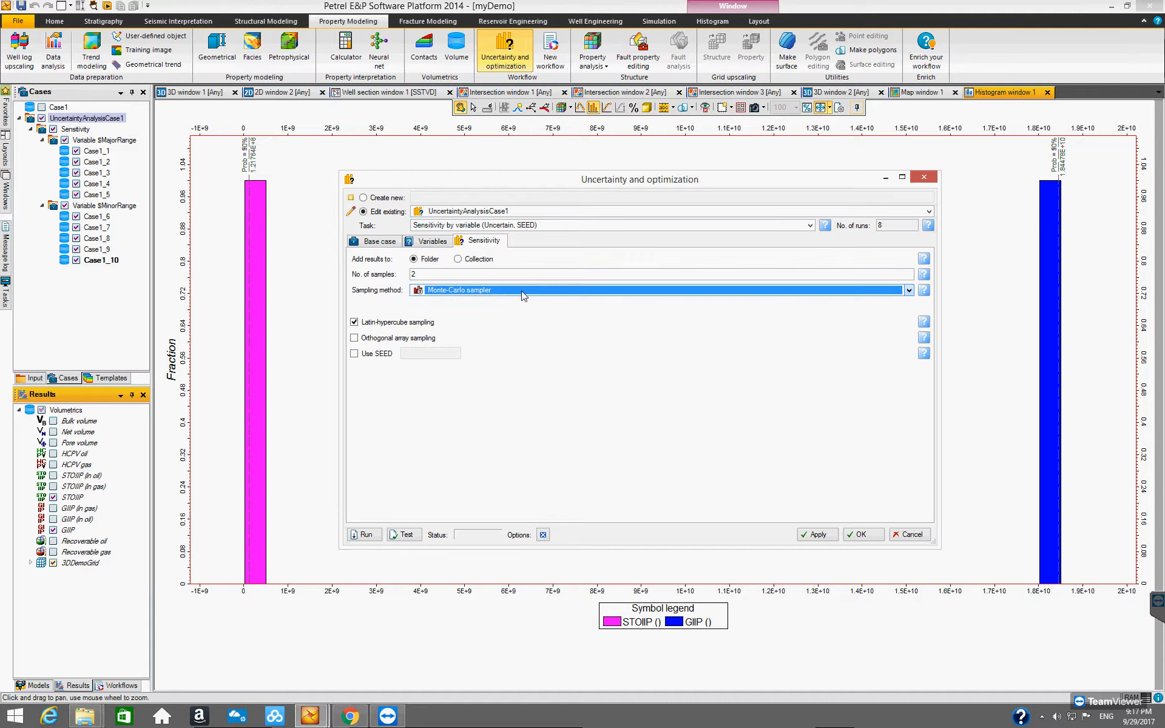
{"action": "left_click", "coordinate": [861, 535]}
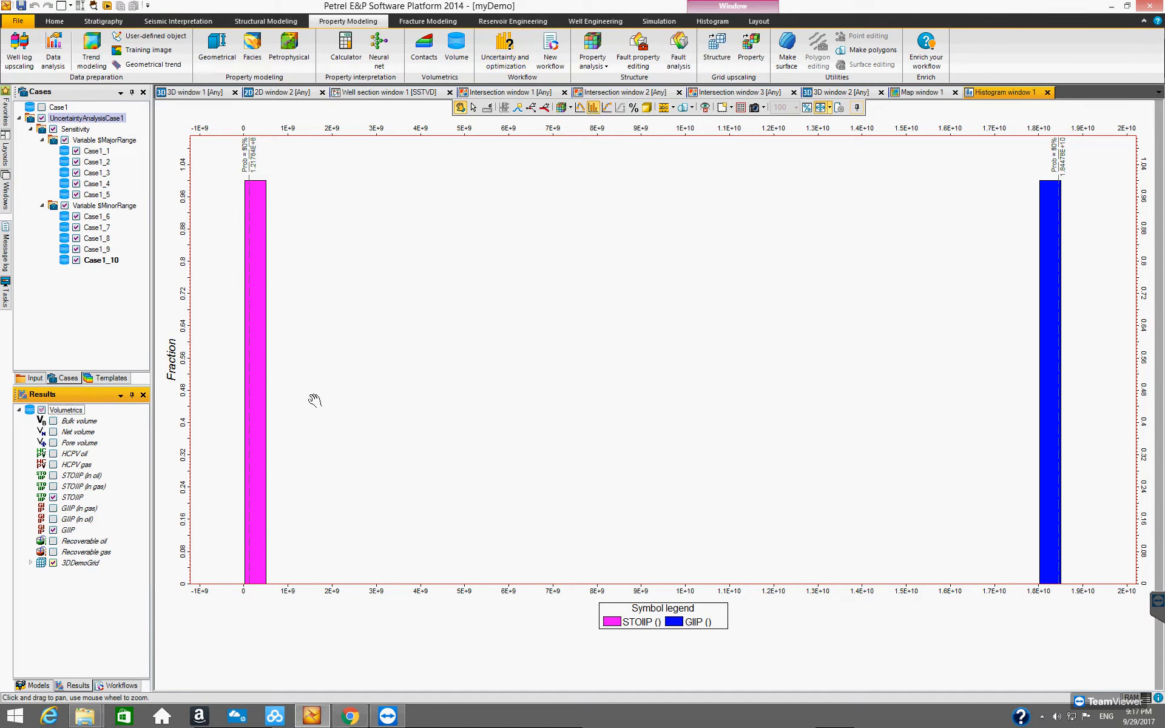
- Reopen the uncertainty setup, test and run UncertaintyAnalysisCase1, and close the setup once the runs finish
{"action": "left_click", "coordinate": [494, 56]}
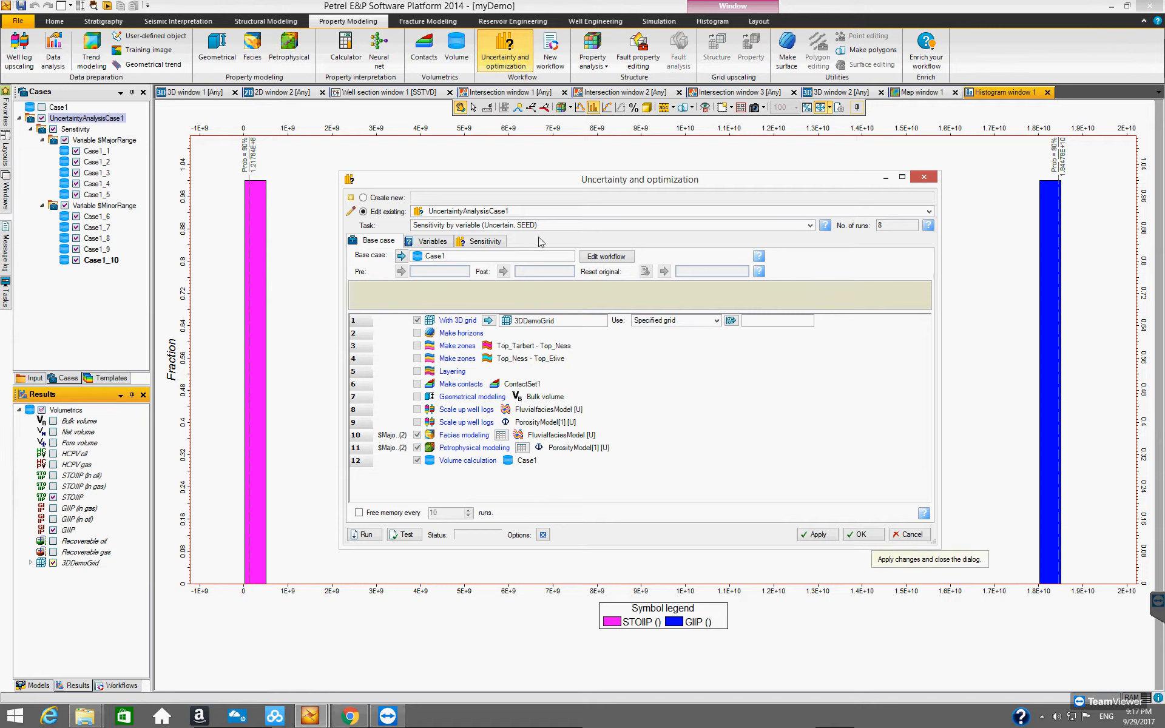
{"action": "left_click", "coordinate": [485, 242]}
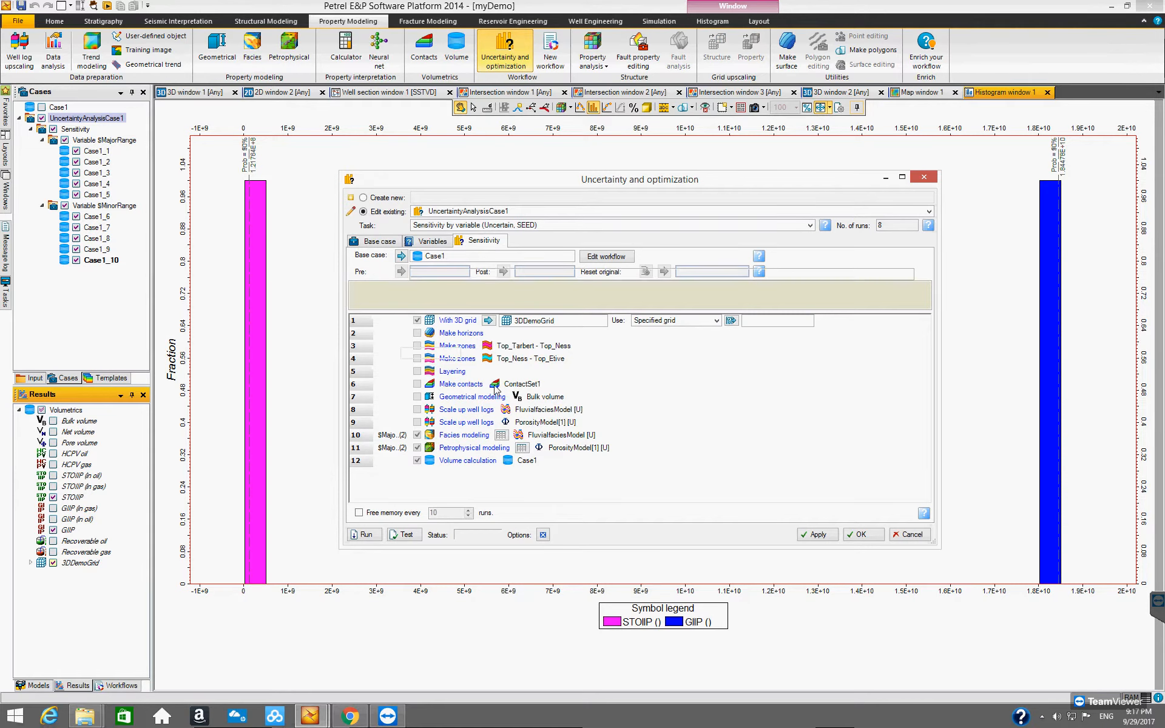
{"action": "left_click", "coordinate": [411, 534]}
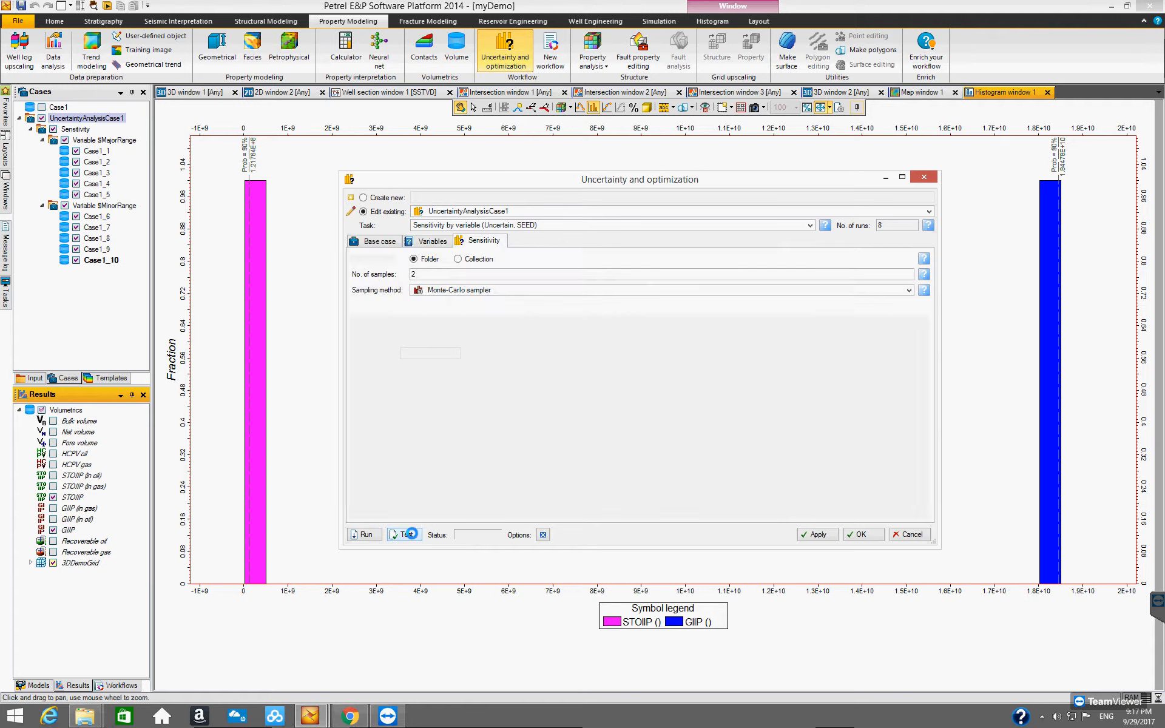
{"action": "left_click", "coordinate": [367, 534]}
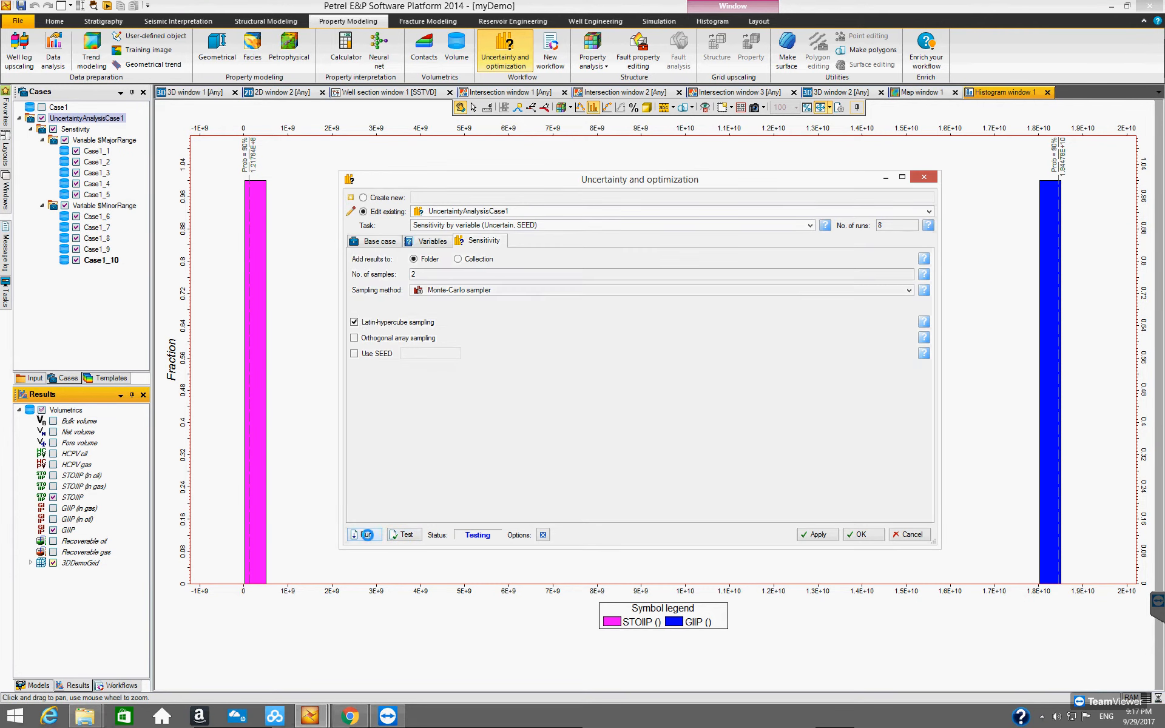
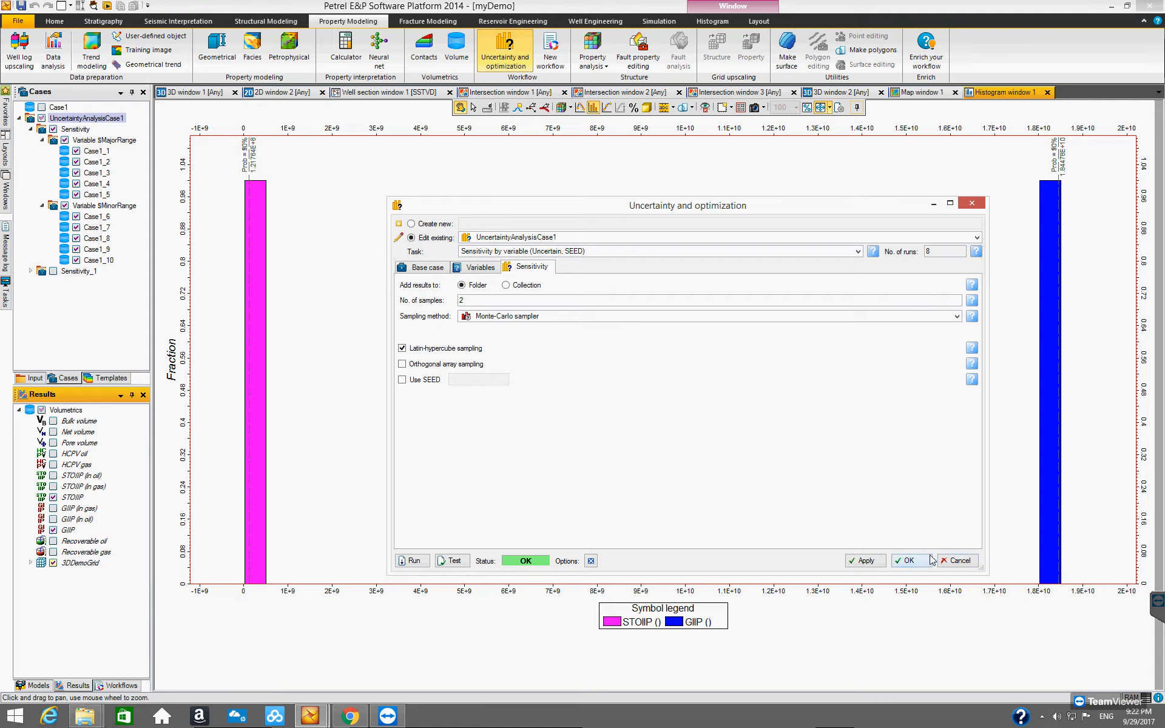
{"action": "left_click", "coordinate": [970, 205]}
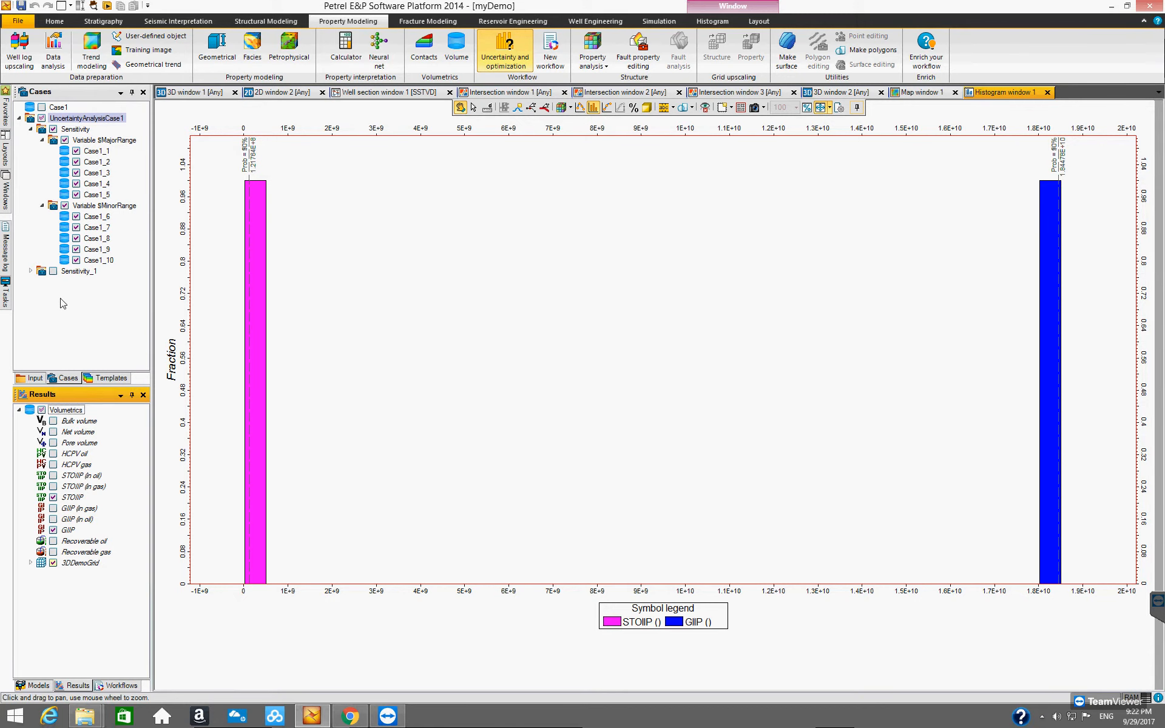
- Clear the original Sensitivity cases from the histogram and expand the four variable folders of Sensitivity_1
{"action": "left_click", "coordinate": [31, 271]}
{"action": "left_click", "coordinate": [52, 128]}
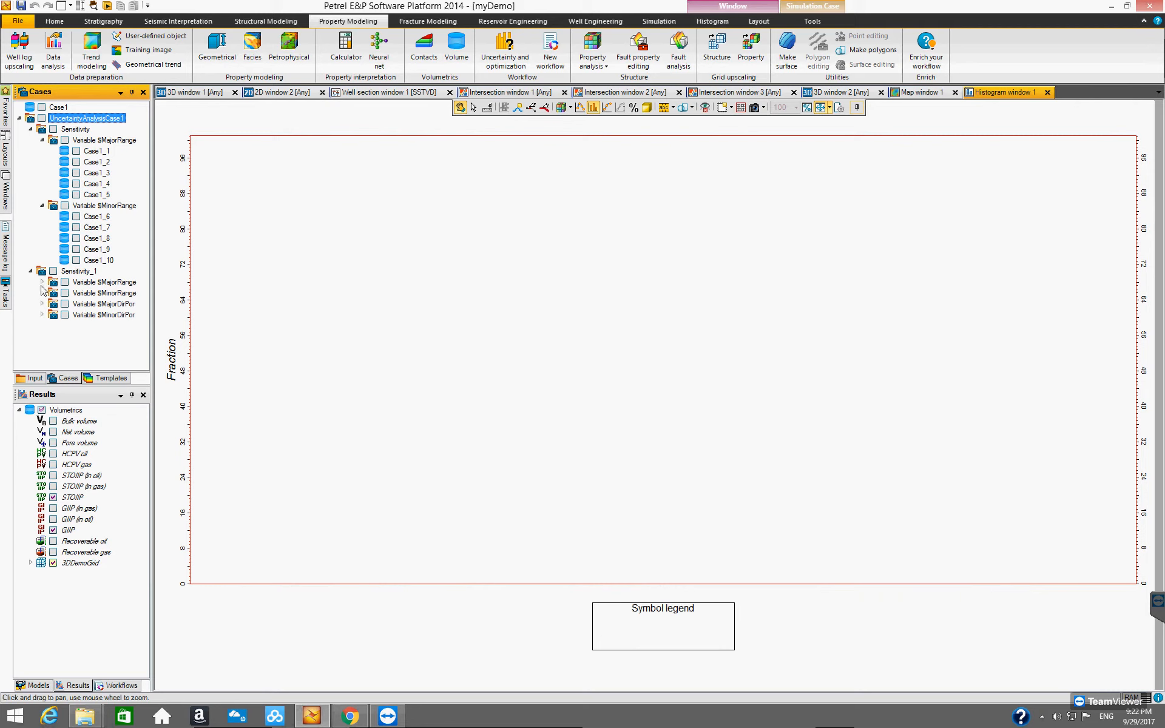
{"action": "left_click", "coordinate": [43, 283]}
{"action": "left_click", "coordinate": [42, 315]}
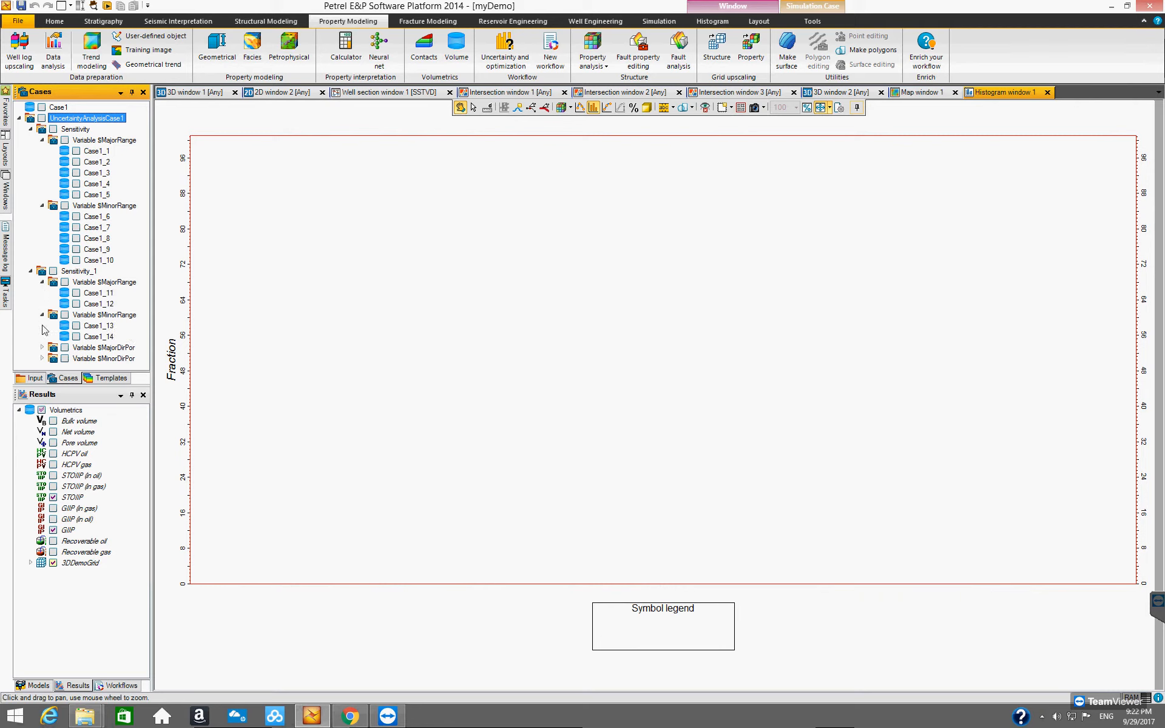
{"action": "left_click", "coordinate": [43, 348]}
{"action": "scroll", "coordinate": [48, 358], "scroll_direction": "down", "scroll_amount": 1}
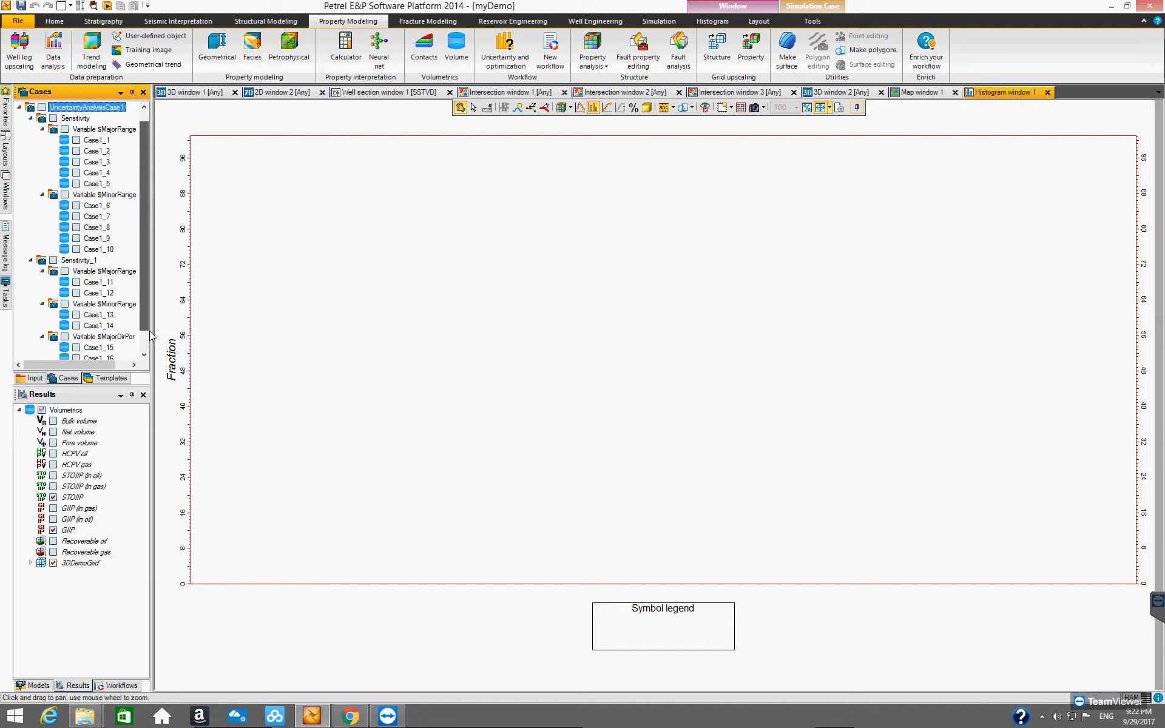
{"action": "left_click", "coordinate": [42, 347]}
- Show the variables spreadsheet of Sensitivity_1 to examine the sampled variable values of each run
{"action": "left_click", "coordinate": [77, 240]}
{"action": "right_click", "coordinate": [77, 242]}
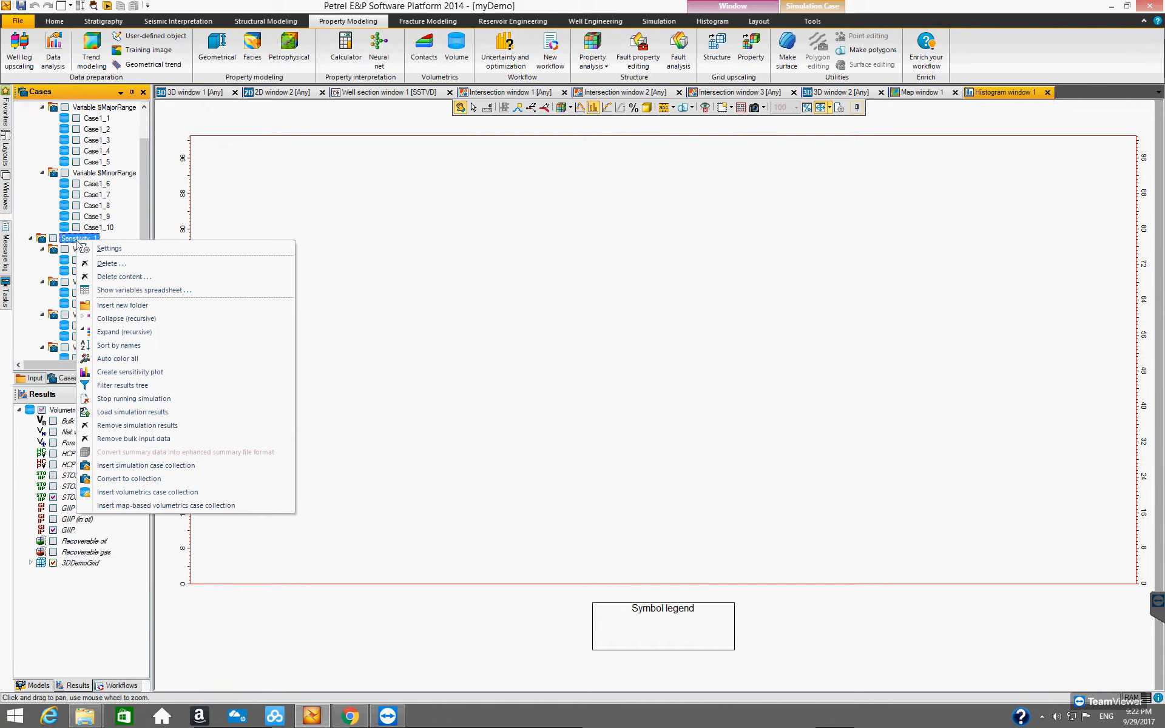
{"action": "left_click", "coordinate": [156, 290]}
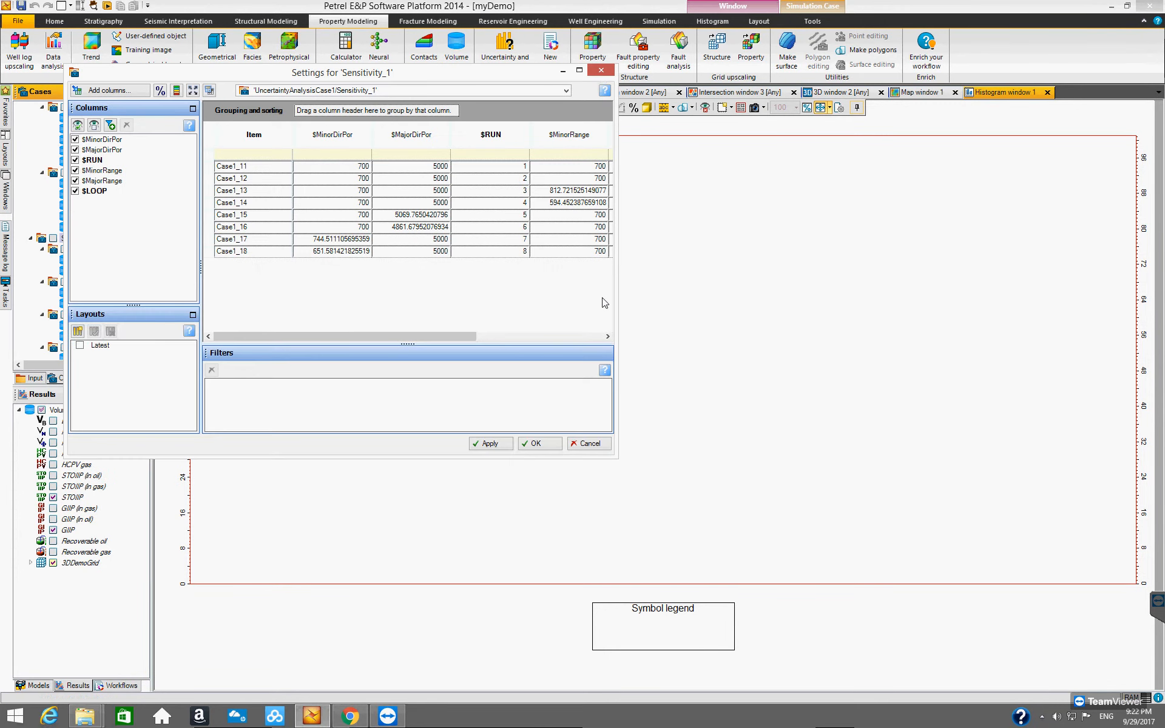
- Widen the Sensitivity_1 variables spreadsheet to examine the sampled values in all columns, and close it
{"action": "left_click", "coordinate": [622, 297]}
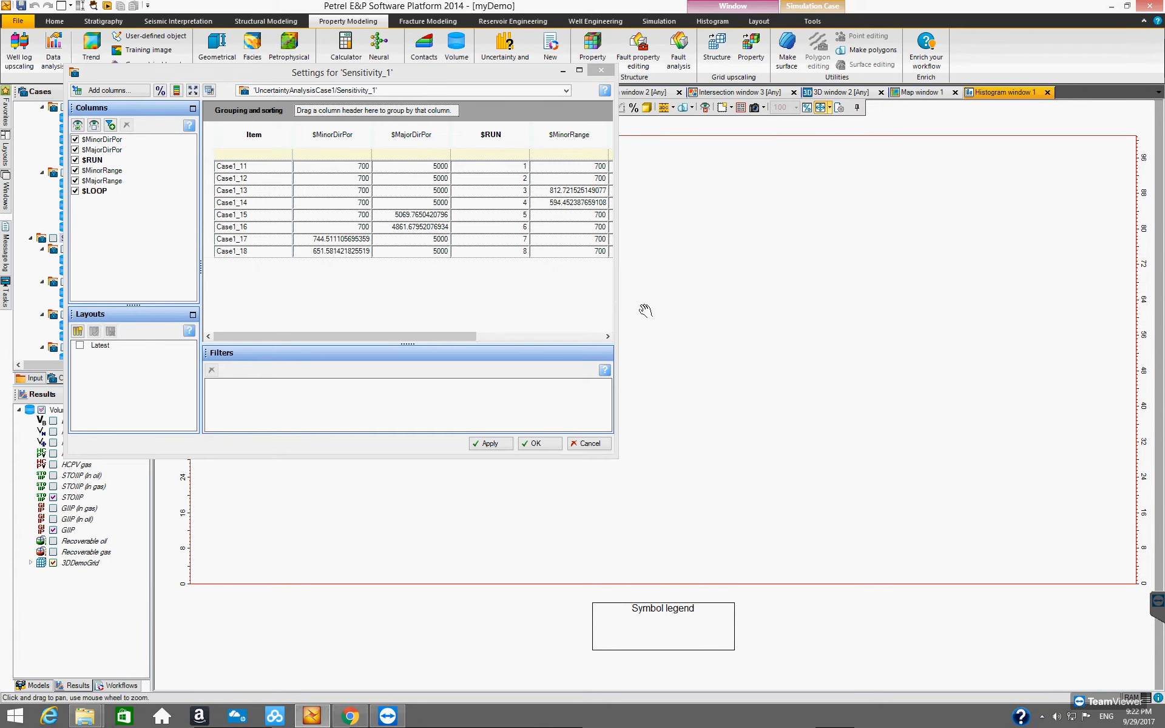
{"action": "left_click_drag", "start_coordinate": [616, 298], "coordinate": [889, 303]}
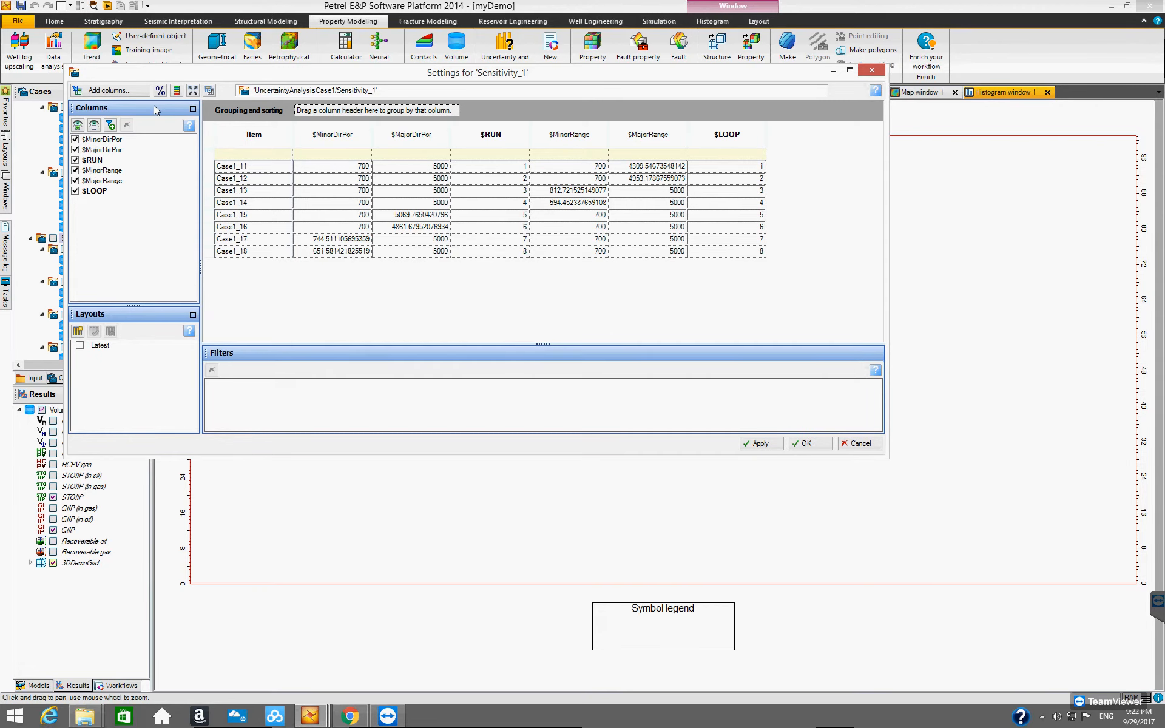
{"action": "left_click", "coordinate": [868, 69]}
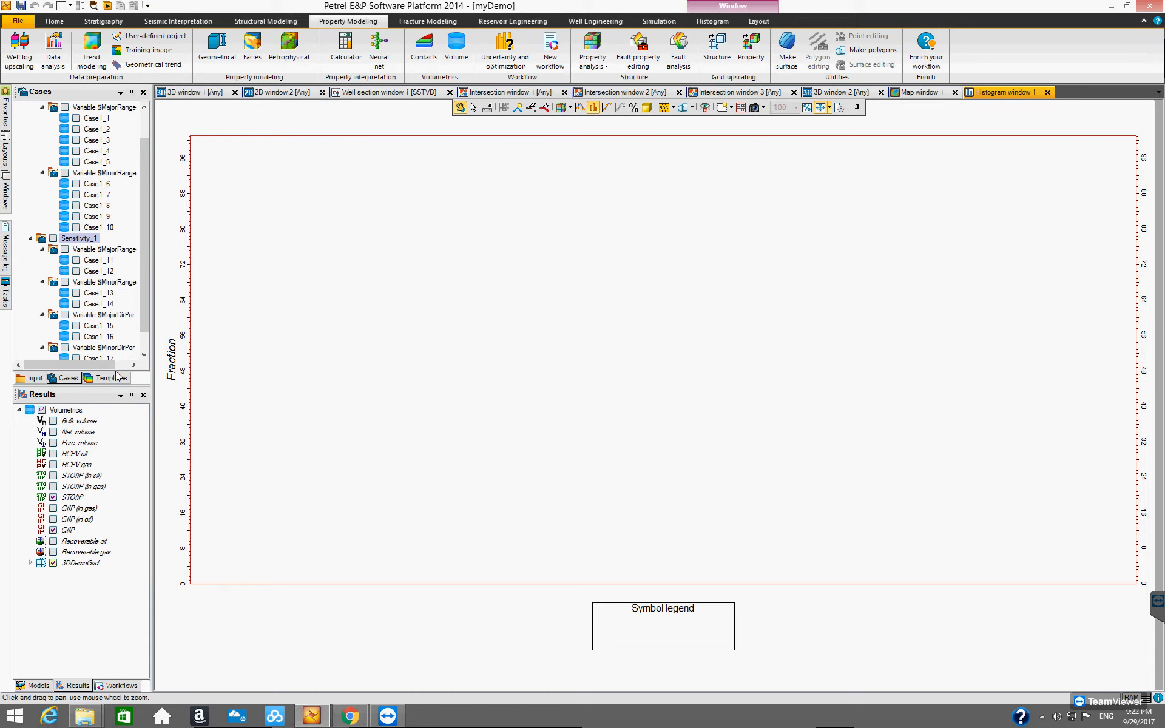
- Leave only STOIIP plotted, enlarge the Cases pane, and check the $MajorRange and $MinorRange cases of Sensitivity_1 one variable at a time
{"action": "left_click", "coordinate": [53, 530]}
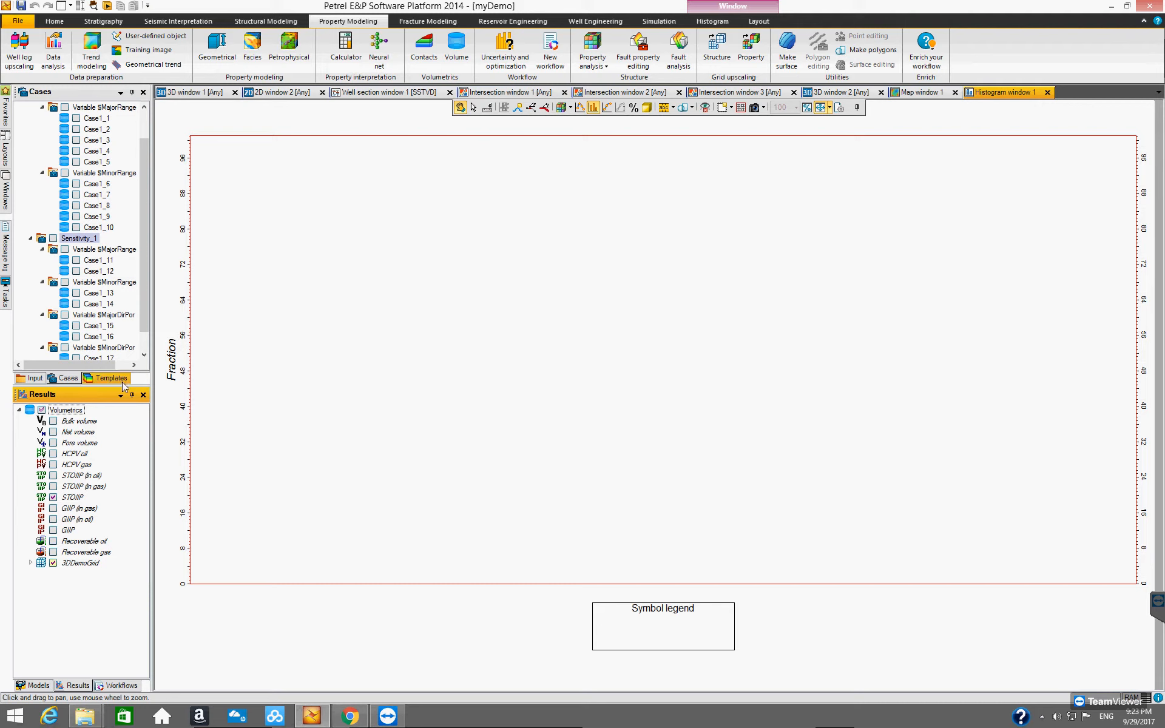
{"action": "left_click_drag", "start_coordinate": [119, 428], "coordinate": [113, 486]}
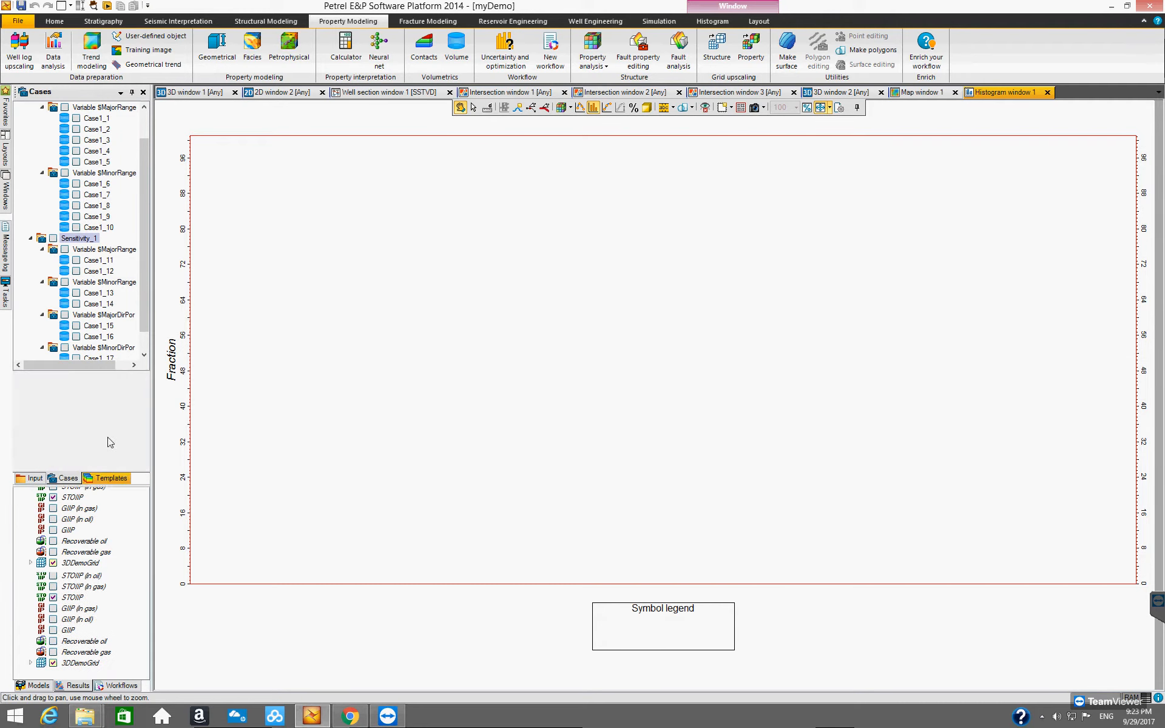
{"action": "left_click", "coordinate": [65, 283]}
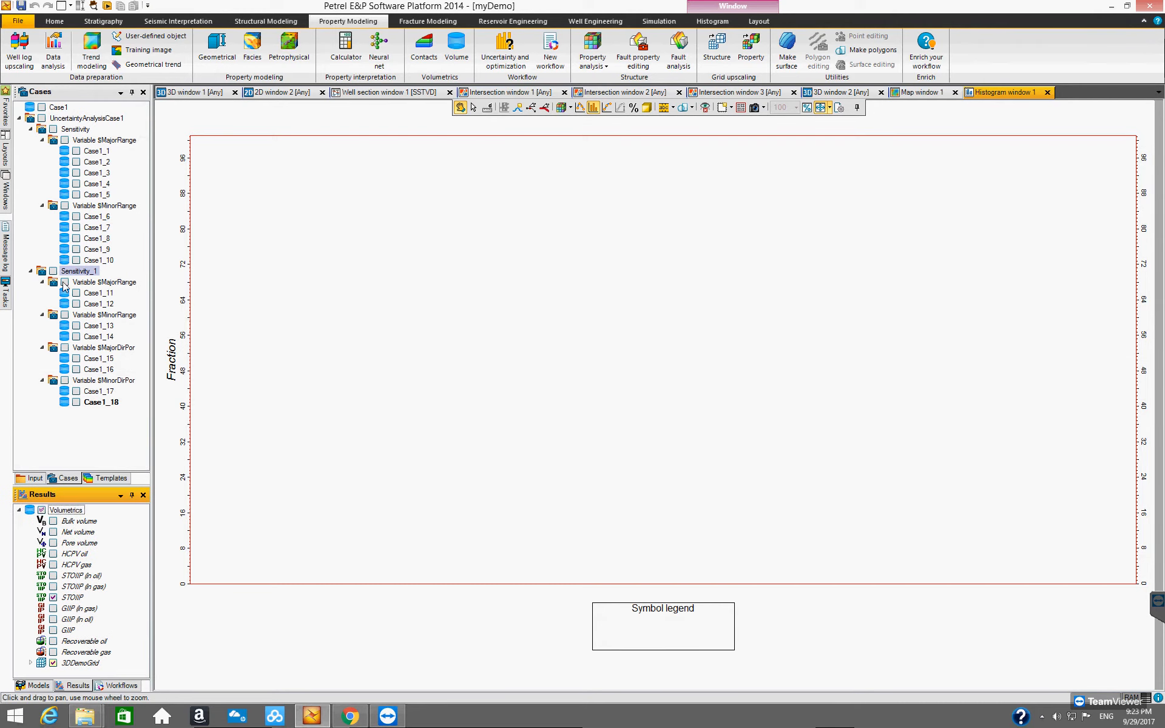
{"action": "left_click", "coordinate": [64, 283]}
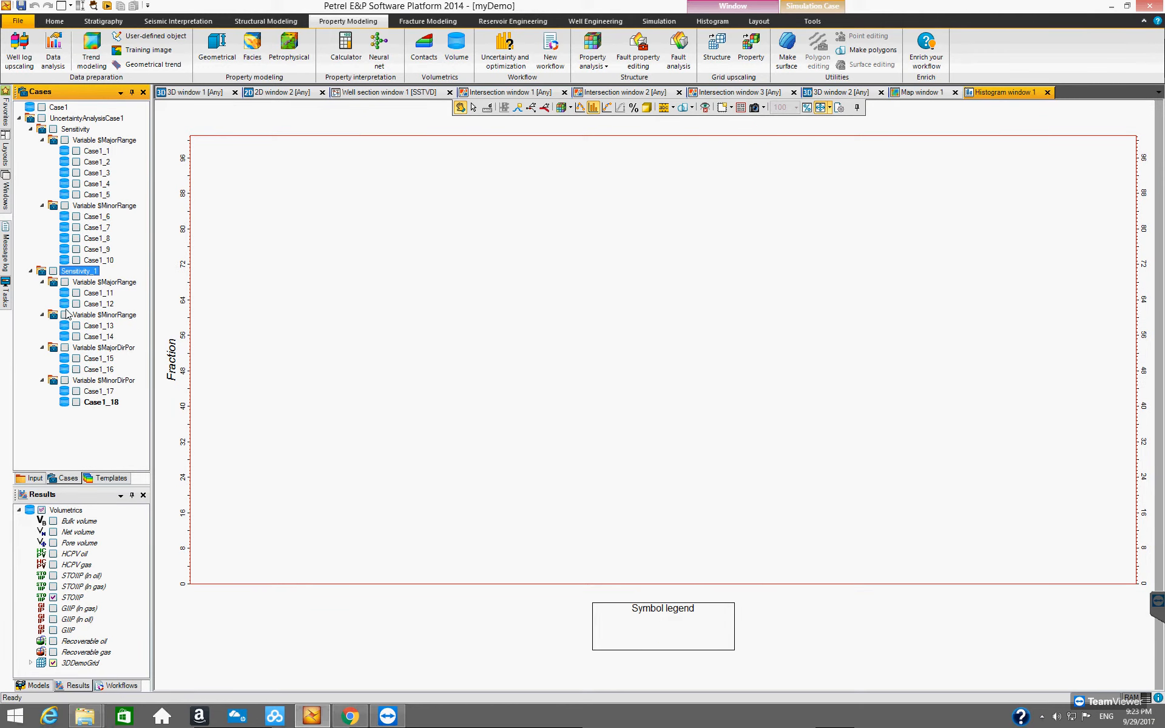
{"action": "left_click", "coordinate": [64, 316]}
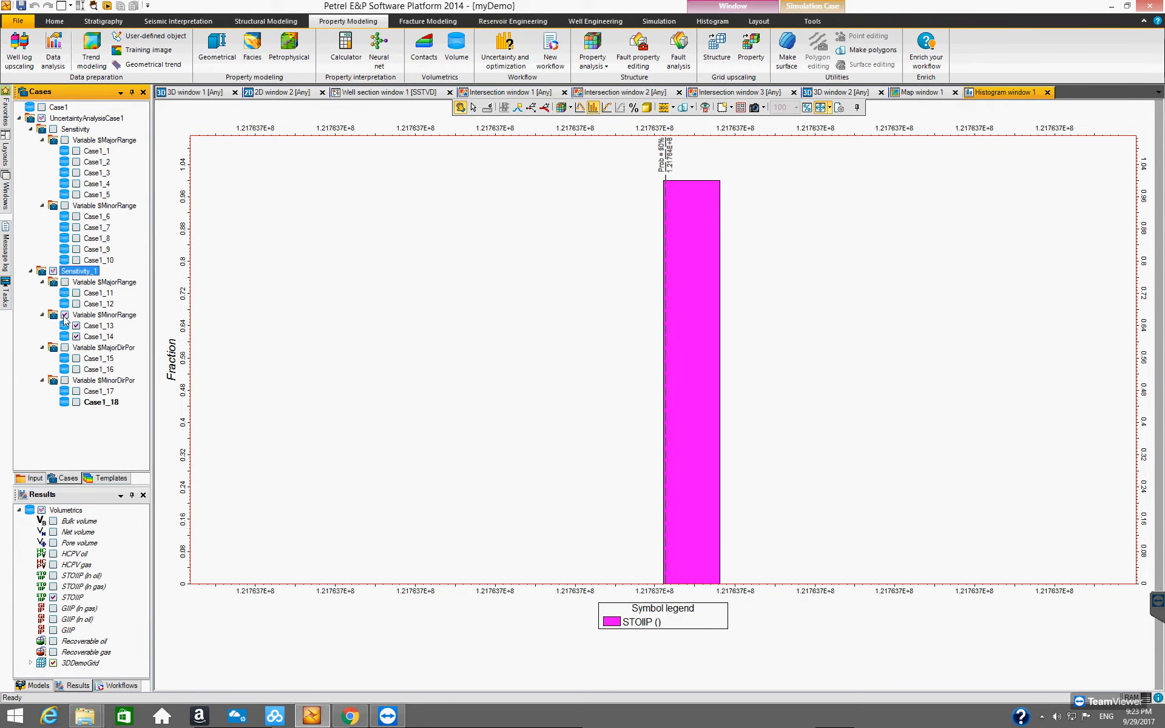
{"action": "left_click", "coordinate": [64, 315]}
- Compare the STOIIP histograms of the $MajorDirPor and $MinorDirPor cases of Sensitivity_1, together and separately
{"action": "left_click", "coordinate": [64, 349]}
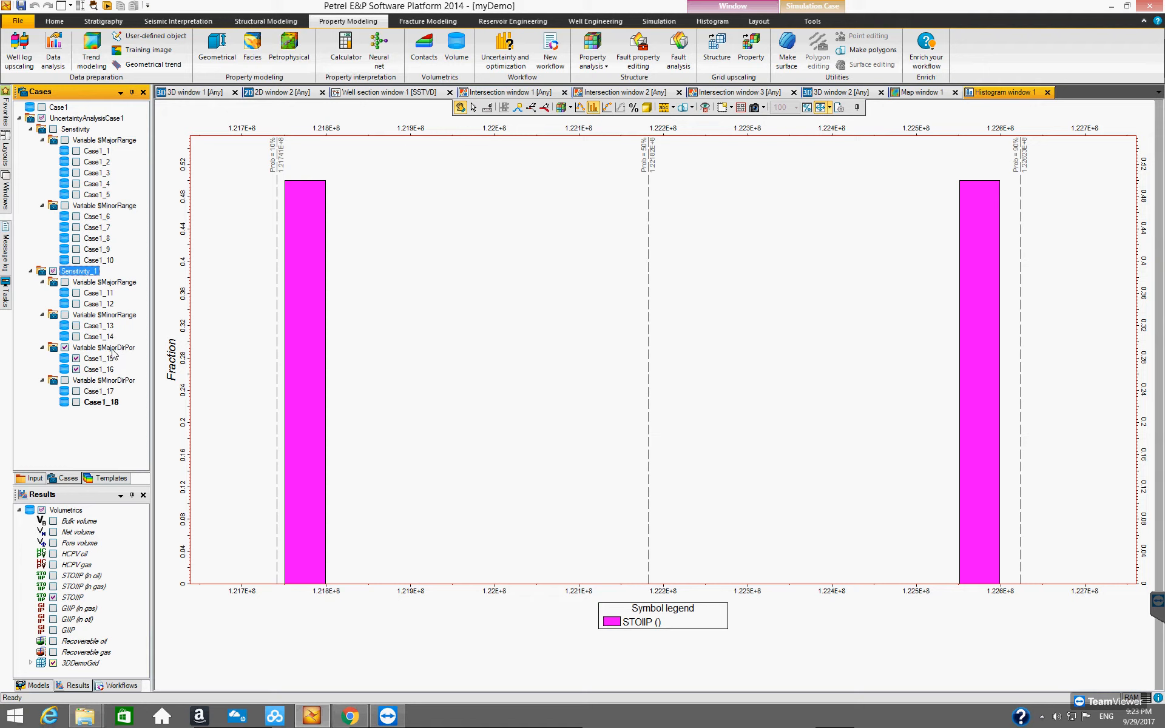
{"action": "left_click", "coordinate": [64, 380]}
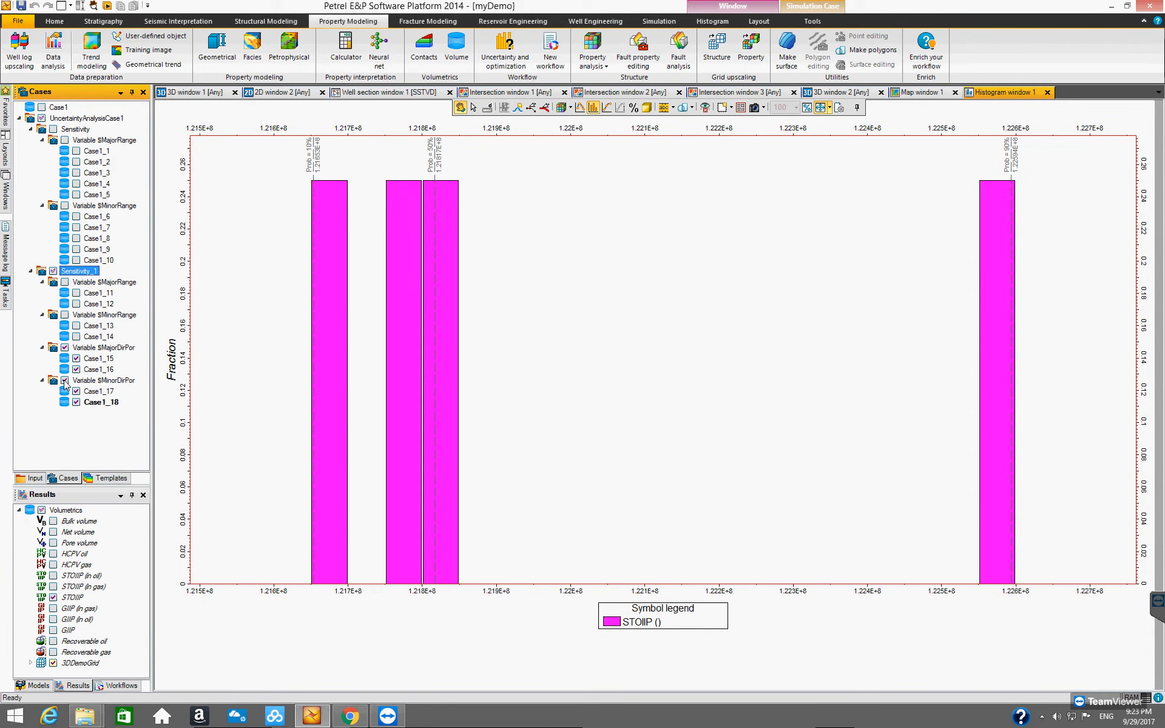
{"action": "left_click", "coordinate": [65, 381]}
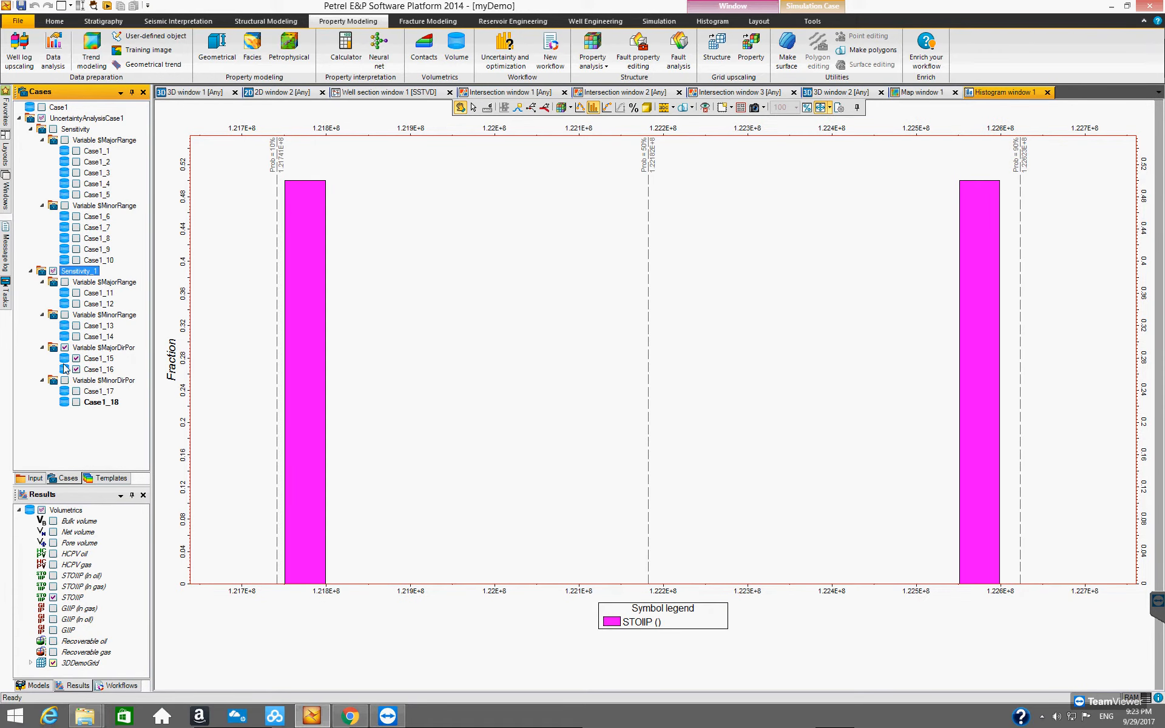
{"action": "left_click", "coordinate": [66, 347]}
{"action": "left_click", "coordinate": [66, 380]}
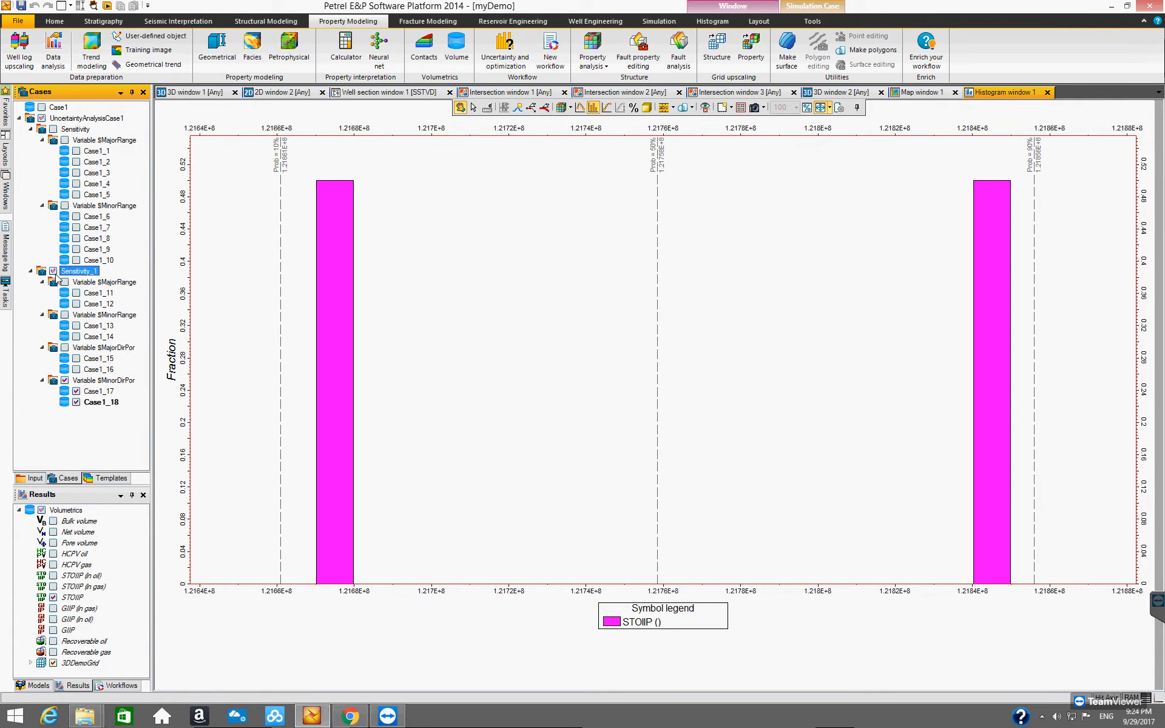
- Show all Sensitivity_1 cases in the histogram and switch the plotted volume from STOIIP to GIIP
{"action": "left_click", "coordinate": [54, 272]}
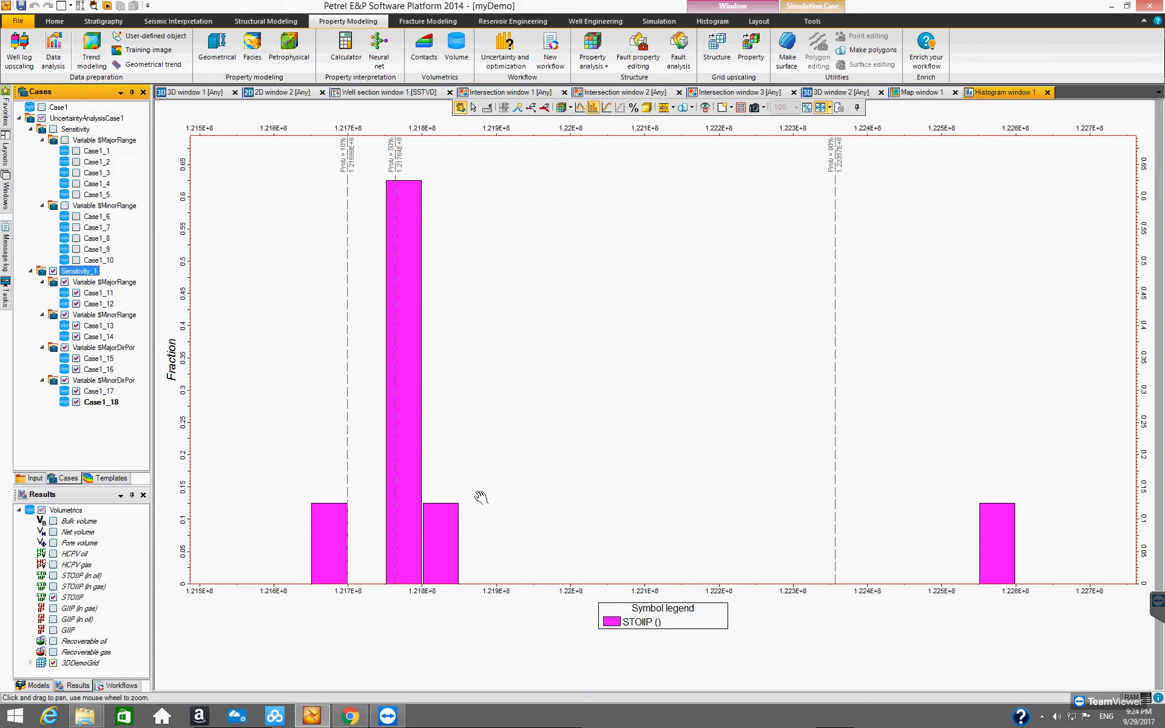
{"action": "left_click", "coordinate": [53, 630]}
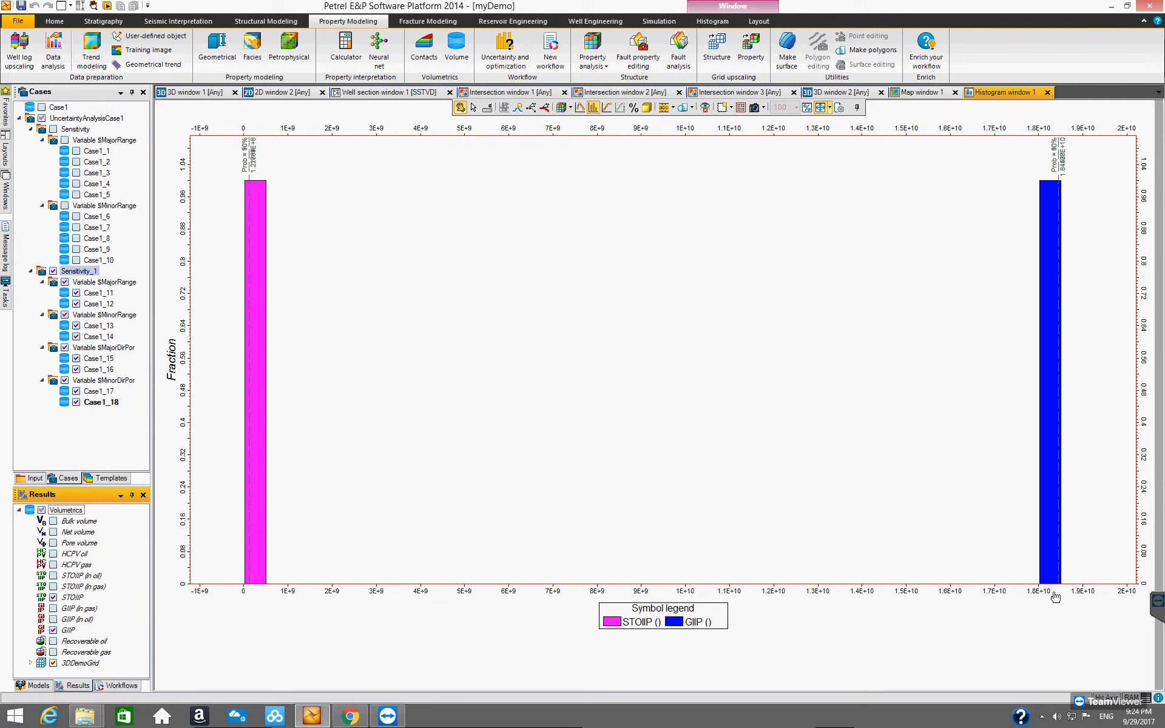
{"action": "left_click", "coordinate": [53, 598]}
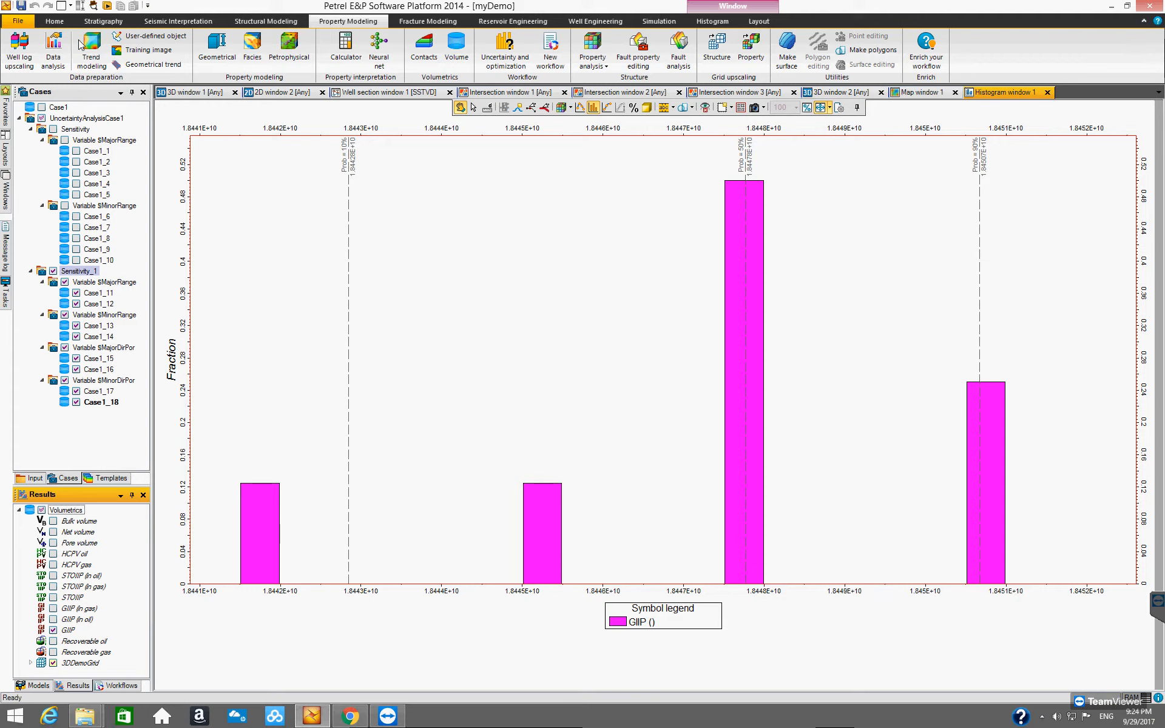
- Create a tornado plot window showing STOIIP for all Sensitivity_1 cases and examine the bar of each porosity variable
{"action": "left_click", "coordinate": [70, 6]}
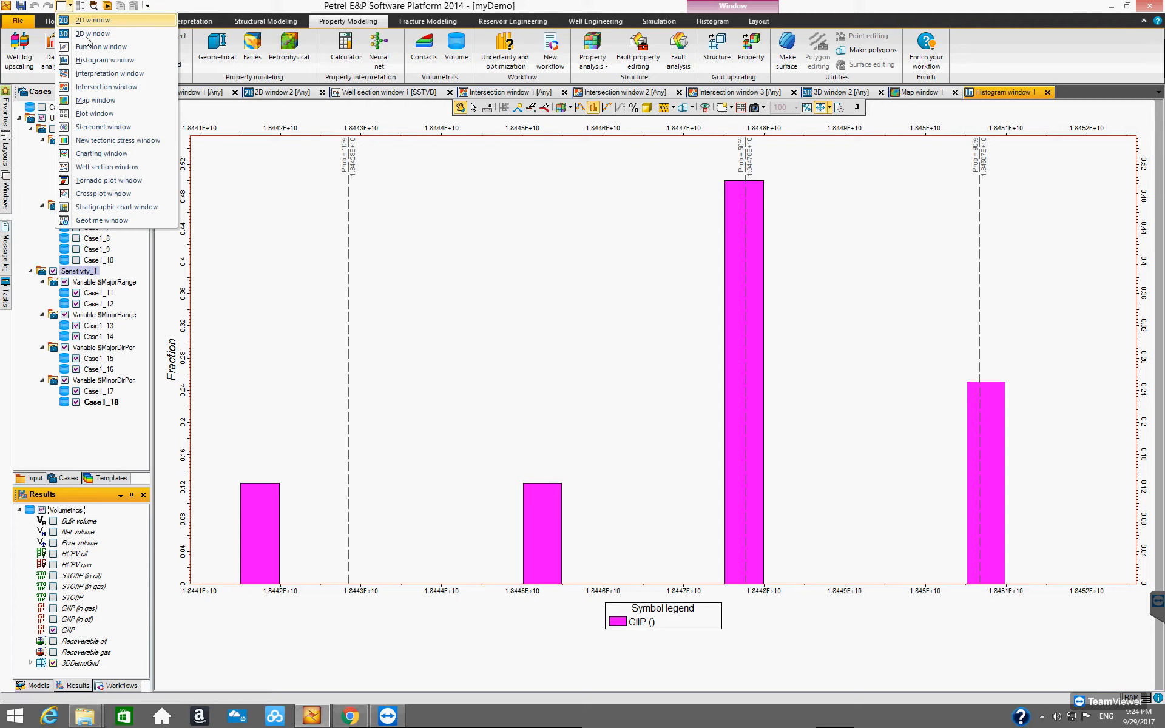
{"action": "left_click", "coordinate": [95, 183]}
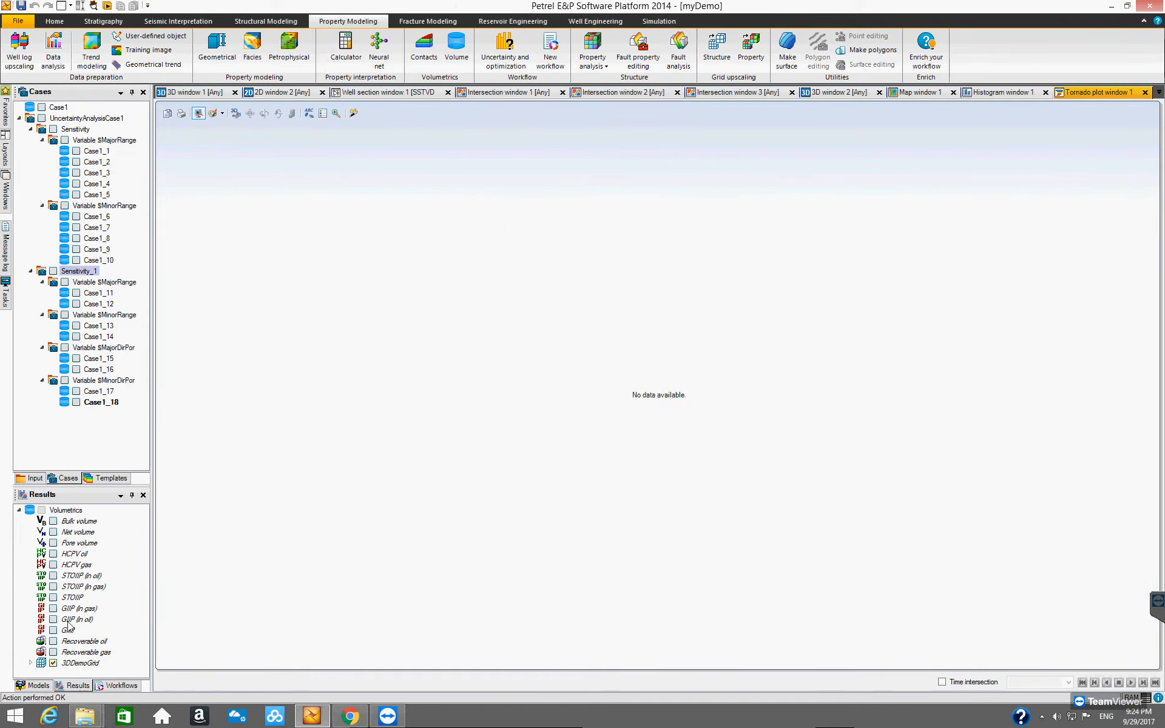
{"action": "left_click", "coordinate": [53, 598]}
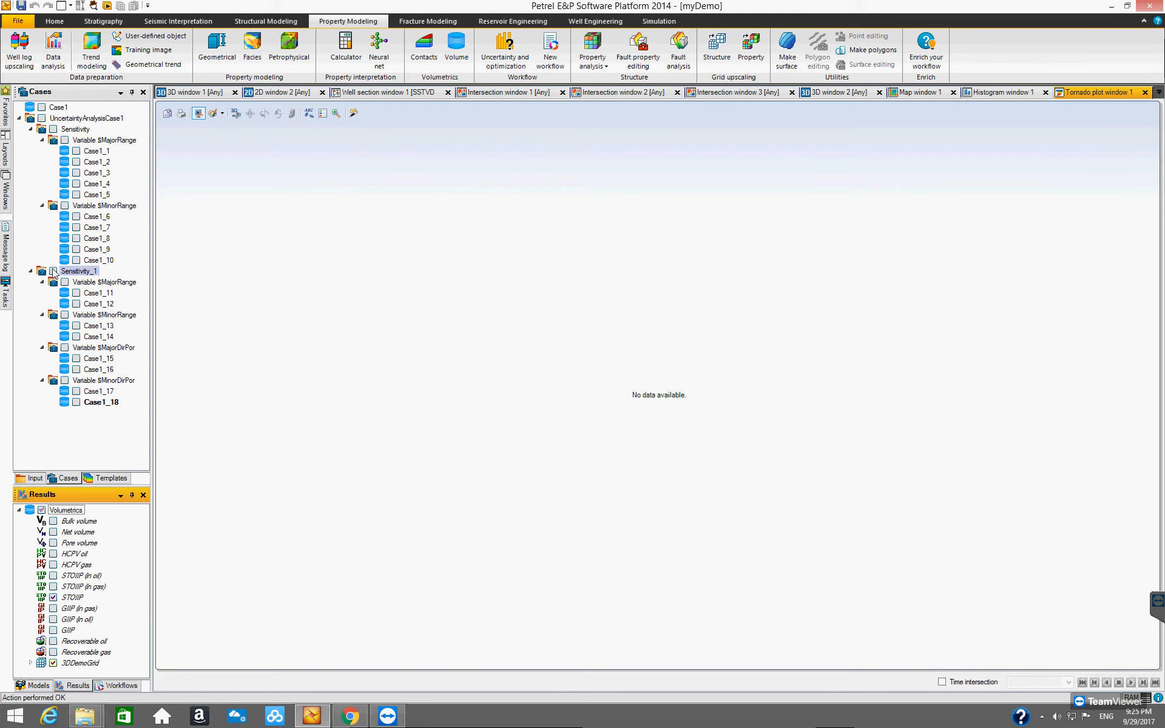
{"action": "left_click", "coordinate": [53, 272]}
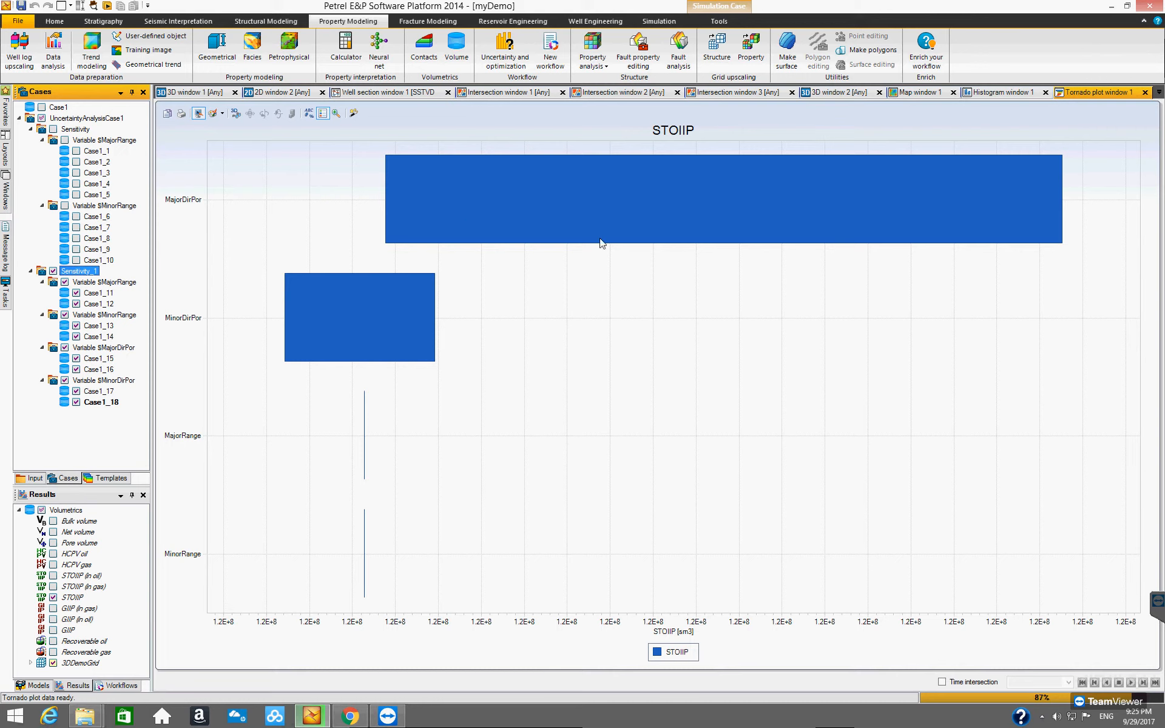
{"action": "mouse_move", "coordinate": [407, 215]}
{"action": "mouse_move", "coordinate": [304, 336]}
{"action": "mouse_move", "coordinate": [389, 360]}
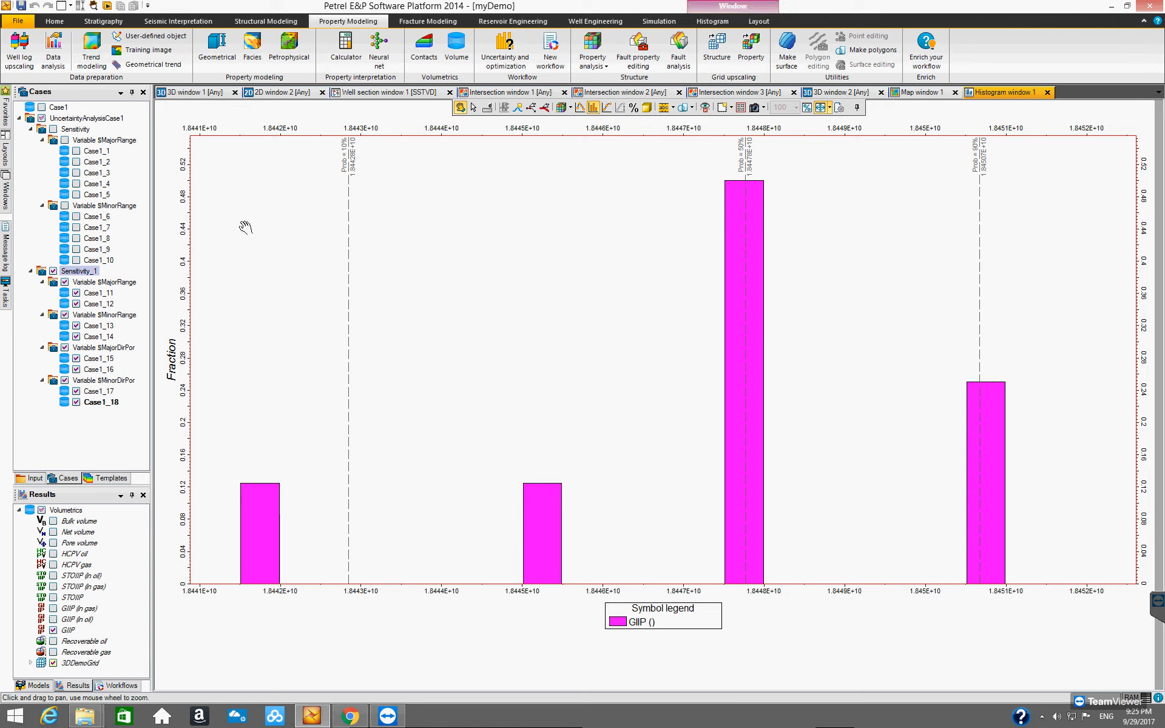
- Open data analysis for 3DDemoGrid and select the upscaled property Fluvialfacies [U]
{"action": "left_click", "coordinate": [53, 52]}
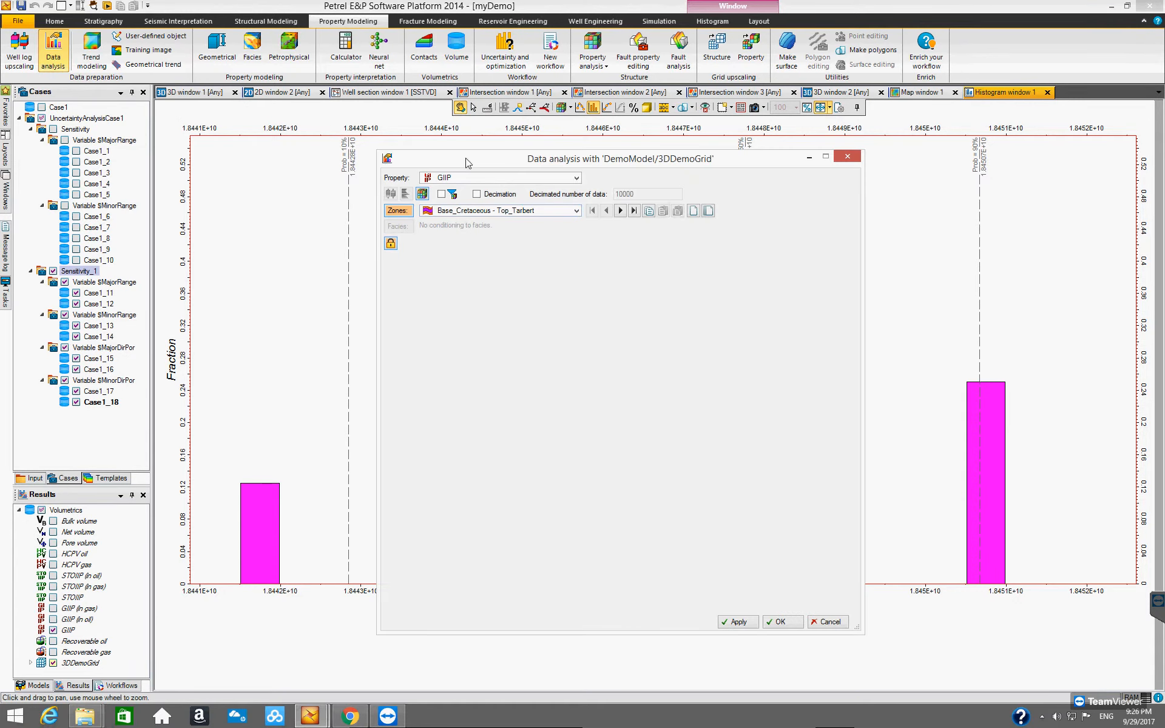
{"action": "left_click_drag", "start_coordinate": [448, 161], "coordinate": [395, 173]}
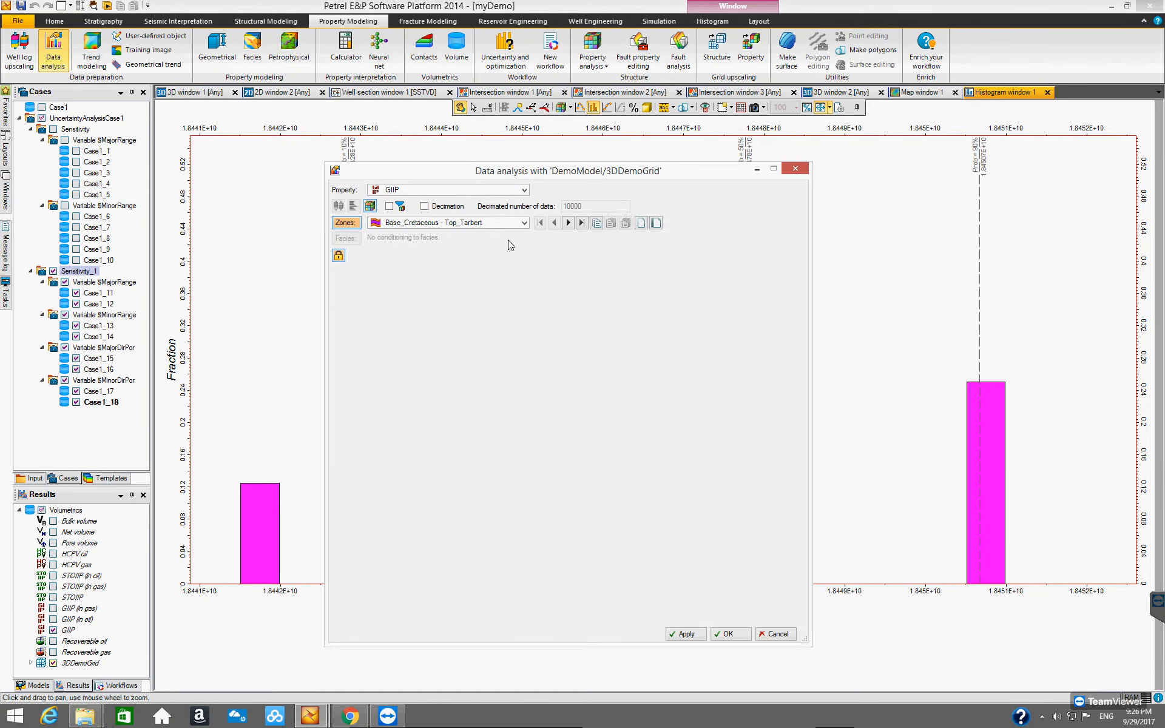
{"action": "left_click", "coordinate": [524, 190]}
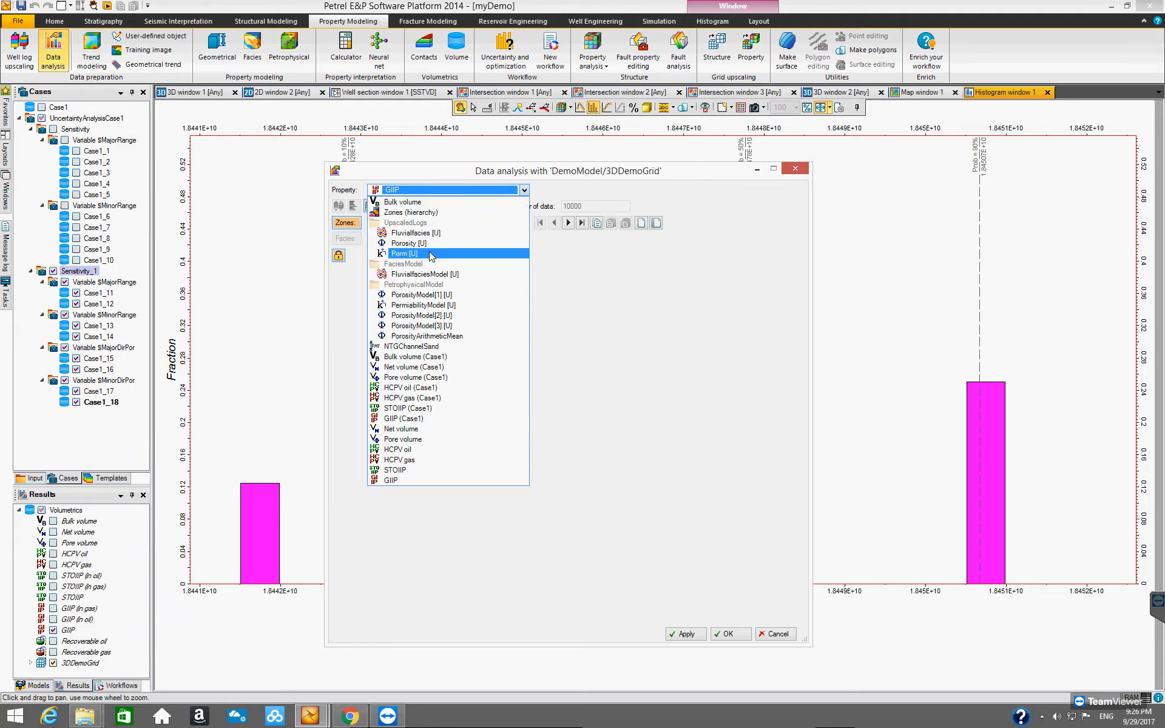
{"action": "left_click", "coordinate": [403, 234]}
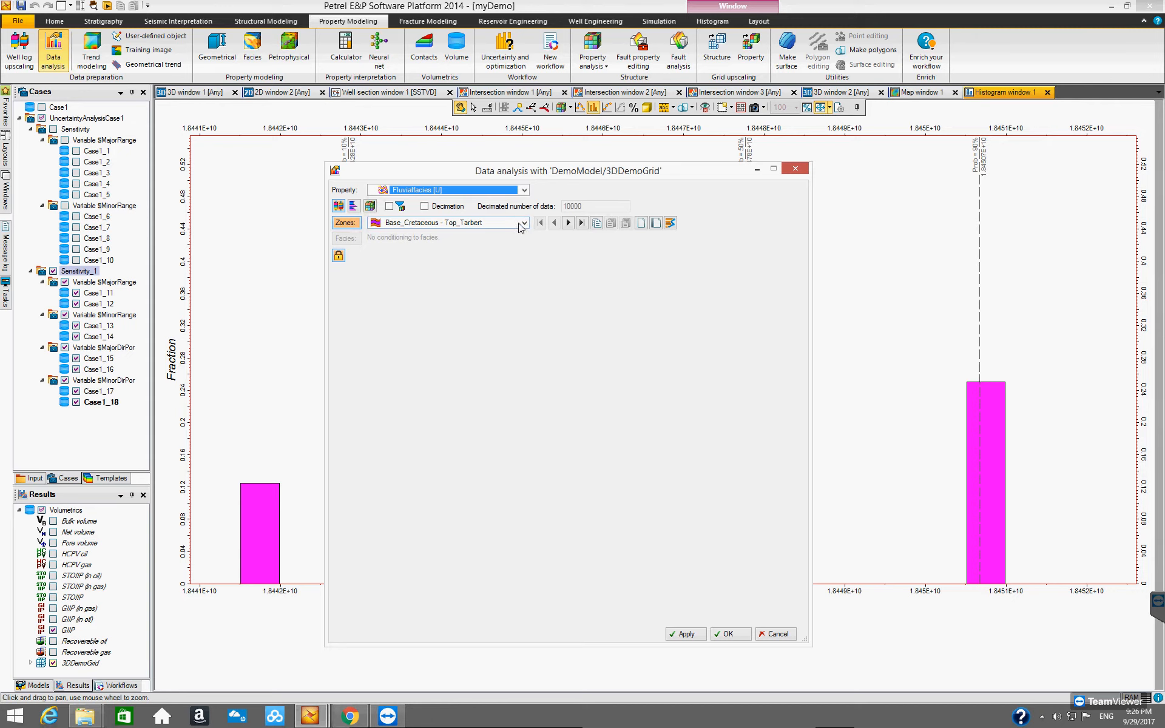
- Unlock the Base_Cretaceous - Top_Tarbert zone, widen the dialog, and fit the facies proportion curves to the estimated proportions
{"action": "left_click", "coordinate": [338, 256]}
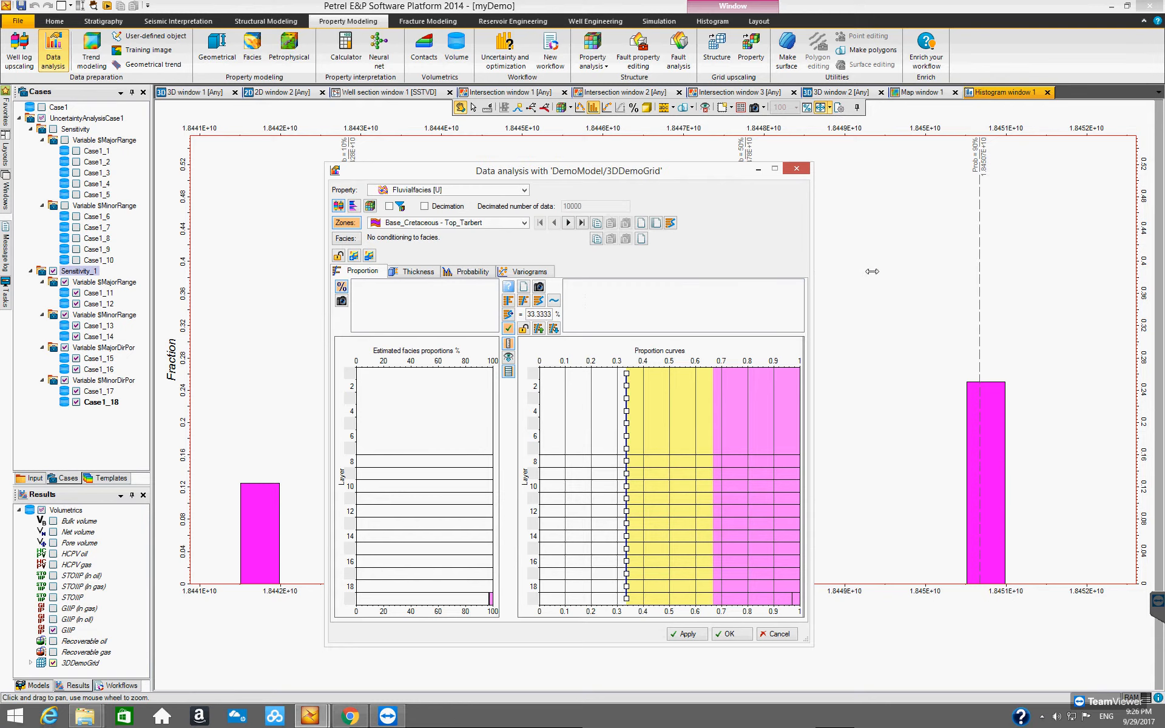
{"action": "left_click_drag", "start_coordinate": [809, 301], "coordinate": [874, 301]}
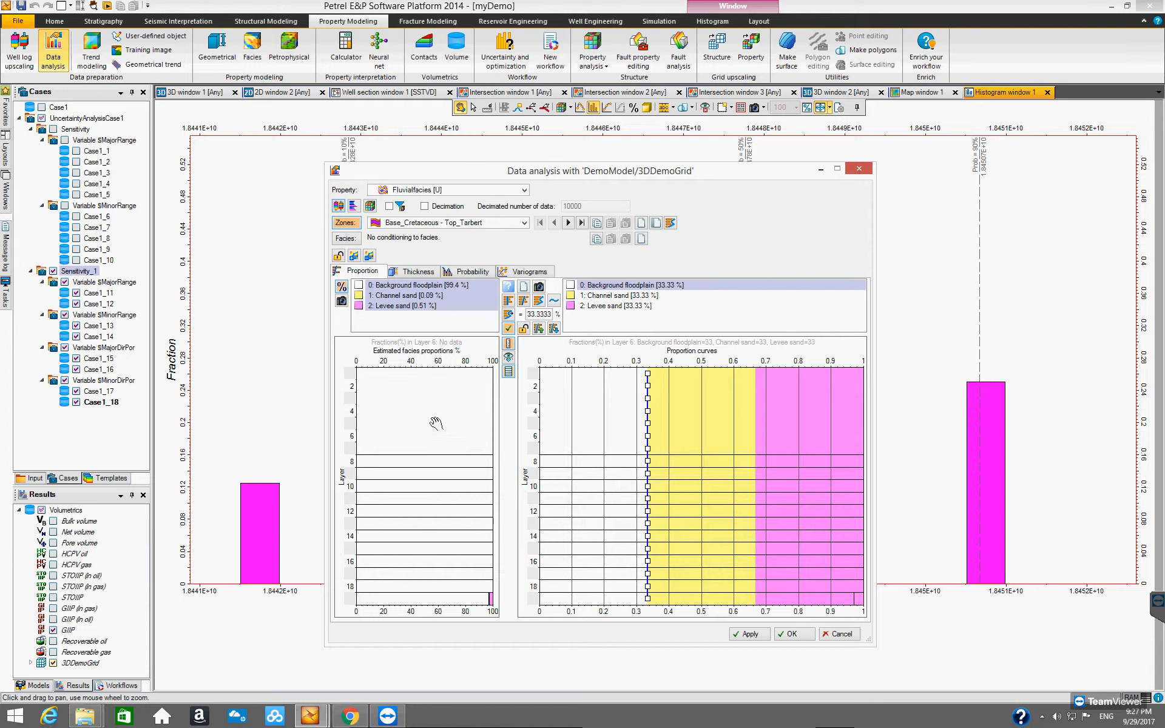
{"action": "left_click", "coordinate": [525, 301]}
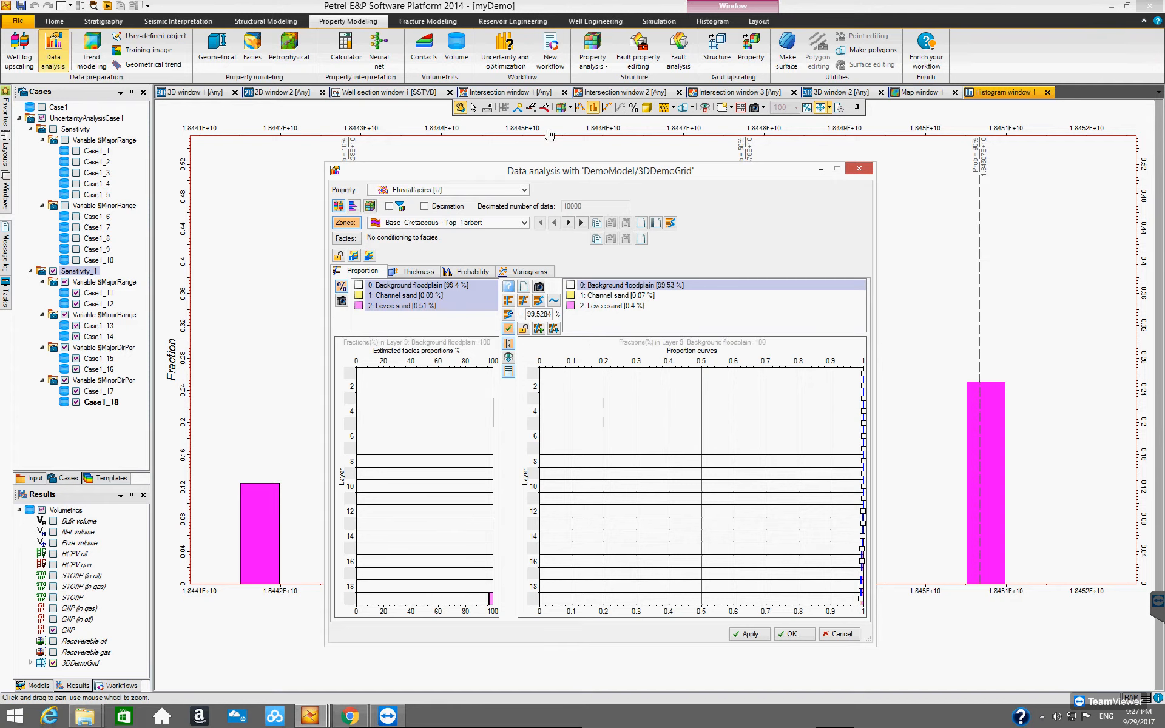
- Switch the data analysis to the Thickness (Tarbert2 - Top_Tarbert) zone and unlock it
{"action": "left_click", "coordinate": [524, 223]}
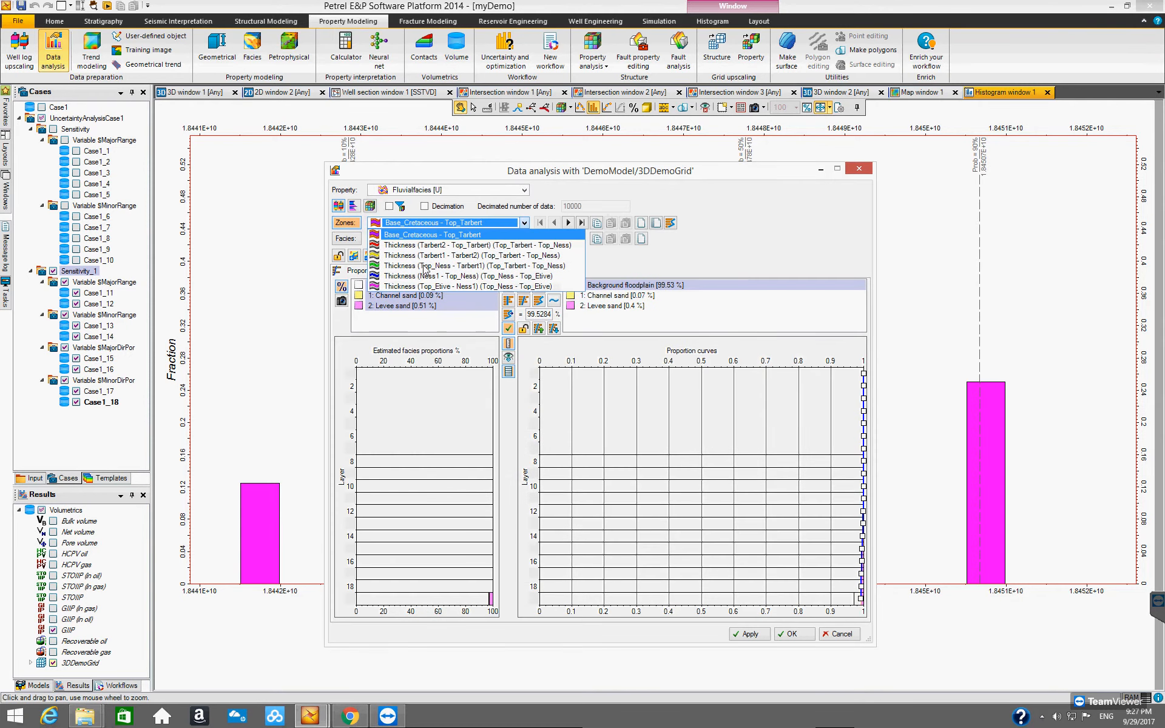
{"action": "left_click", "coordinate": [447, 247]}
{"action": "left_click", "coordinate": [339, 256]}
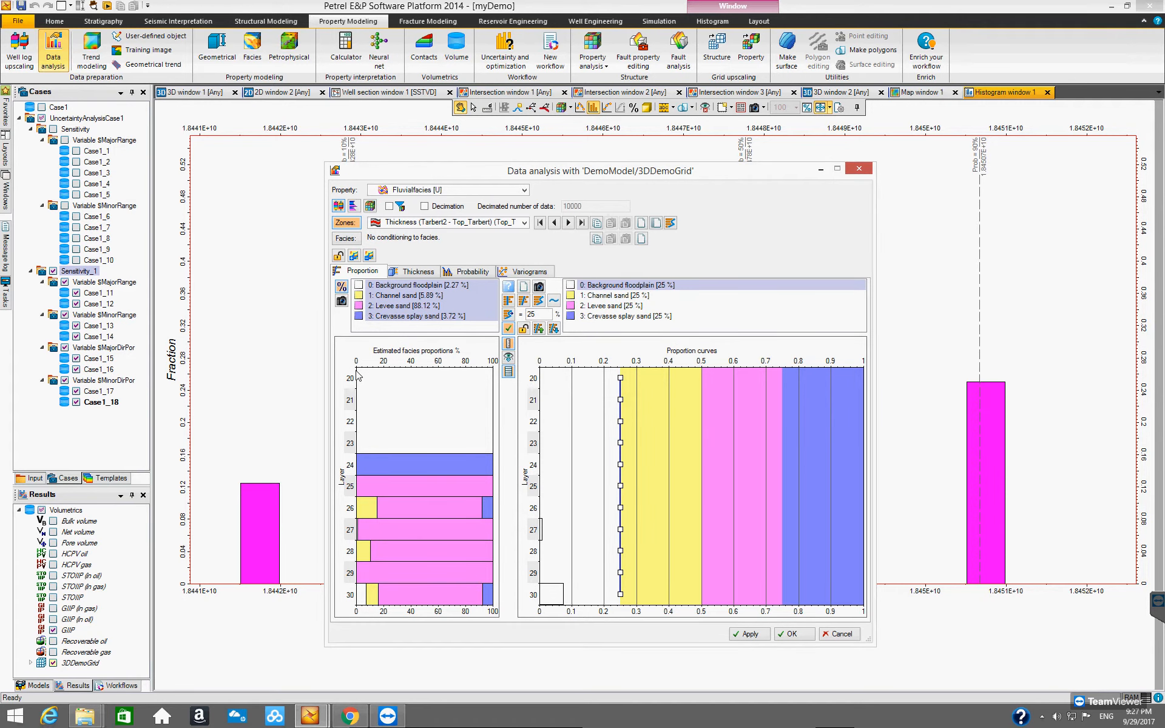
- Open the layering settings of 3DDemoGrid, widen the zone names to examine each zone's division, and close them without changes
{"action": "left_click", "coordinate": [254, 23]}
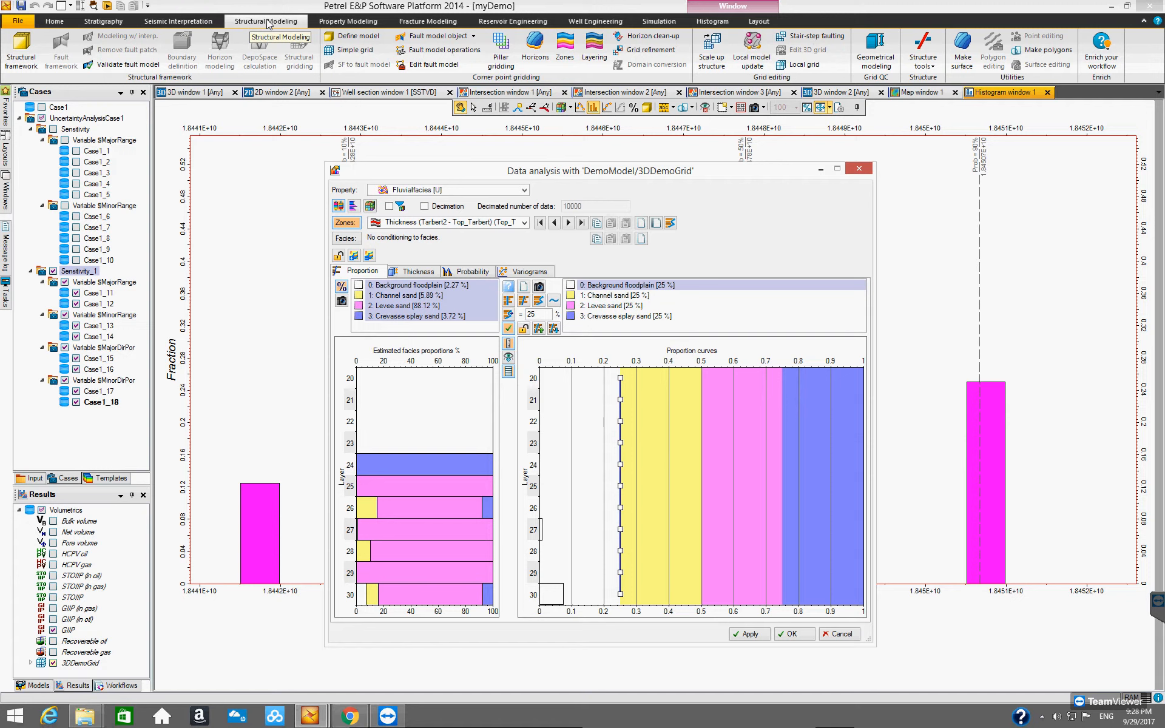
{"action": "left_click", "coordinate": [591, 51]}
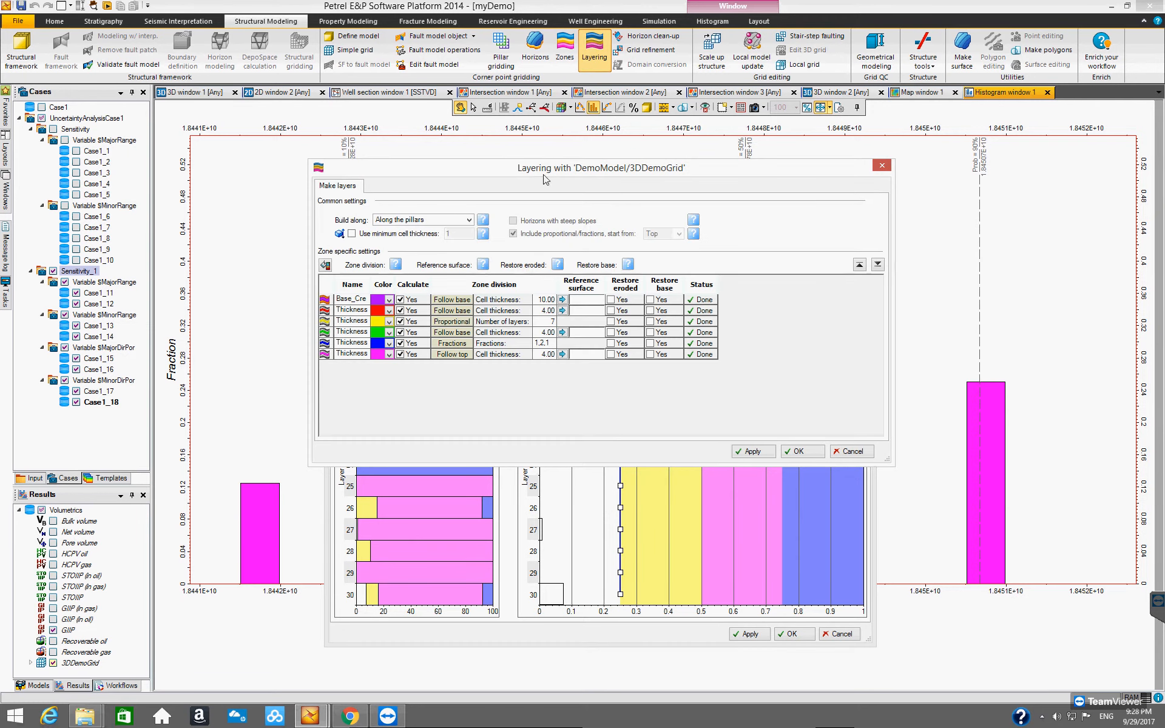
{"action": "left_click_drag", "start_coordinate": [543, 169], "coordinate": [552, 155]}
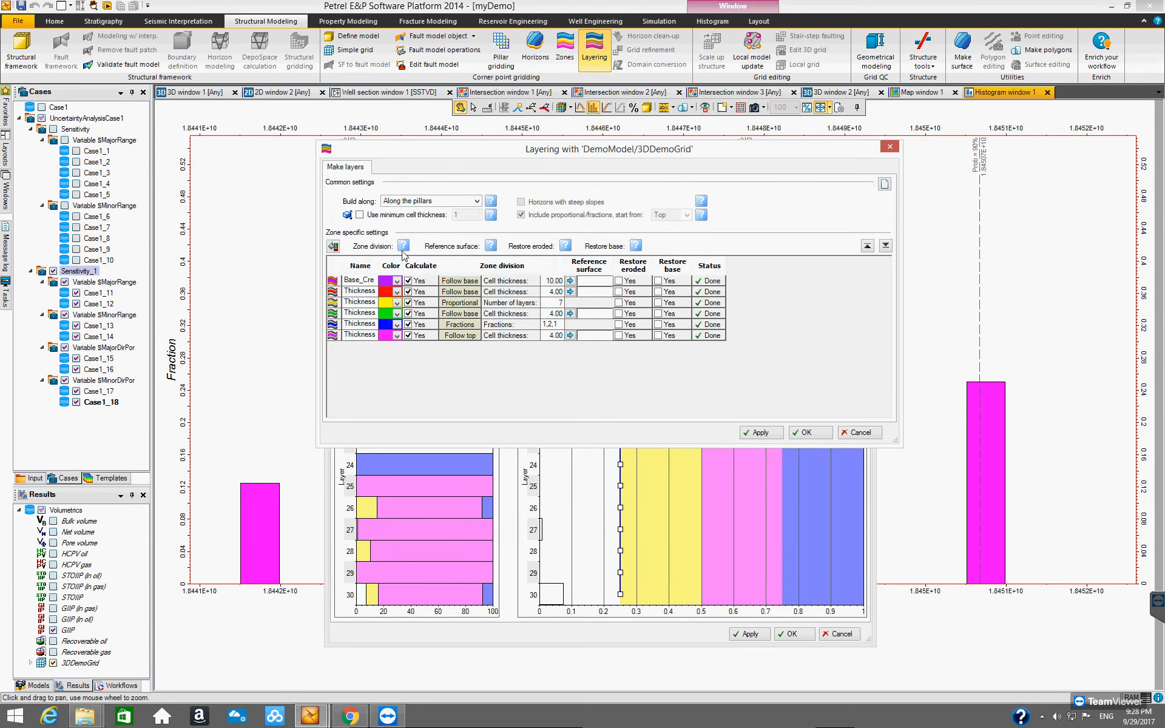
{"action": "left_click_drag", "start_coordinate": [378, 266], "coordinate": [465, 308]}
{"action": "left_click_drag", "start_coordinate": [451, 152], "coordinate": [359, 315]}
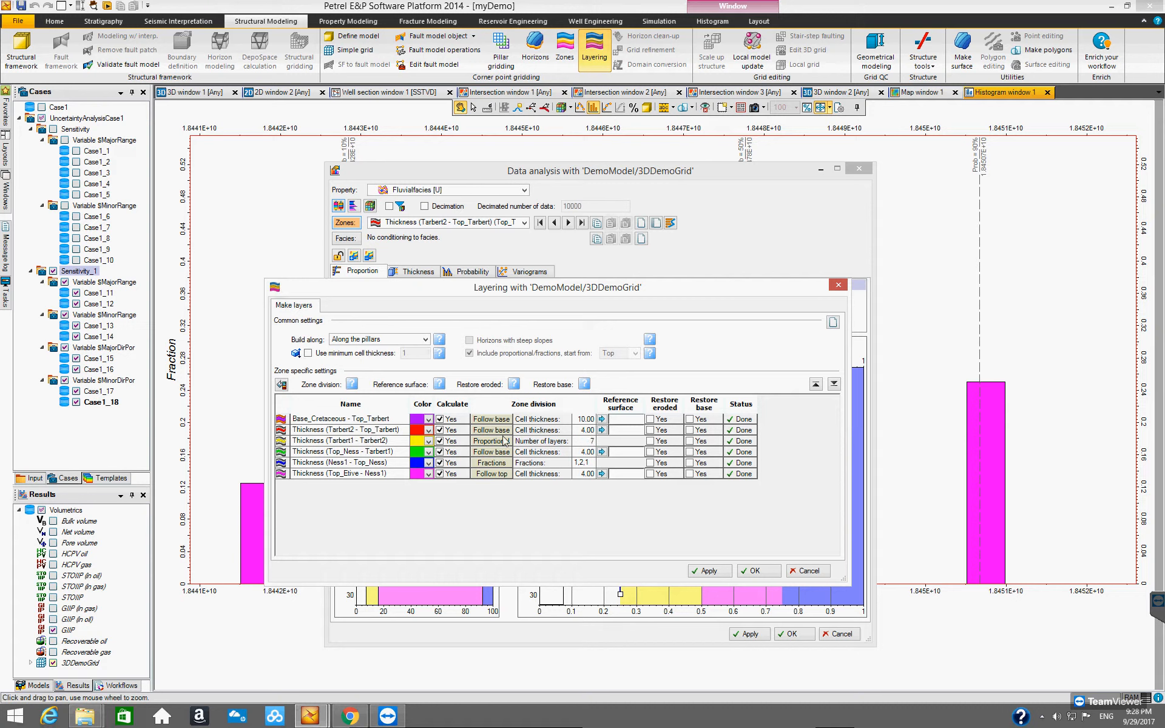
{"action": "left_click", "coordinate": [838, 286]}
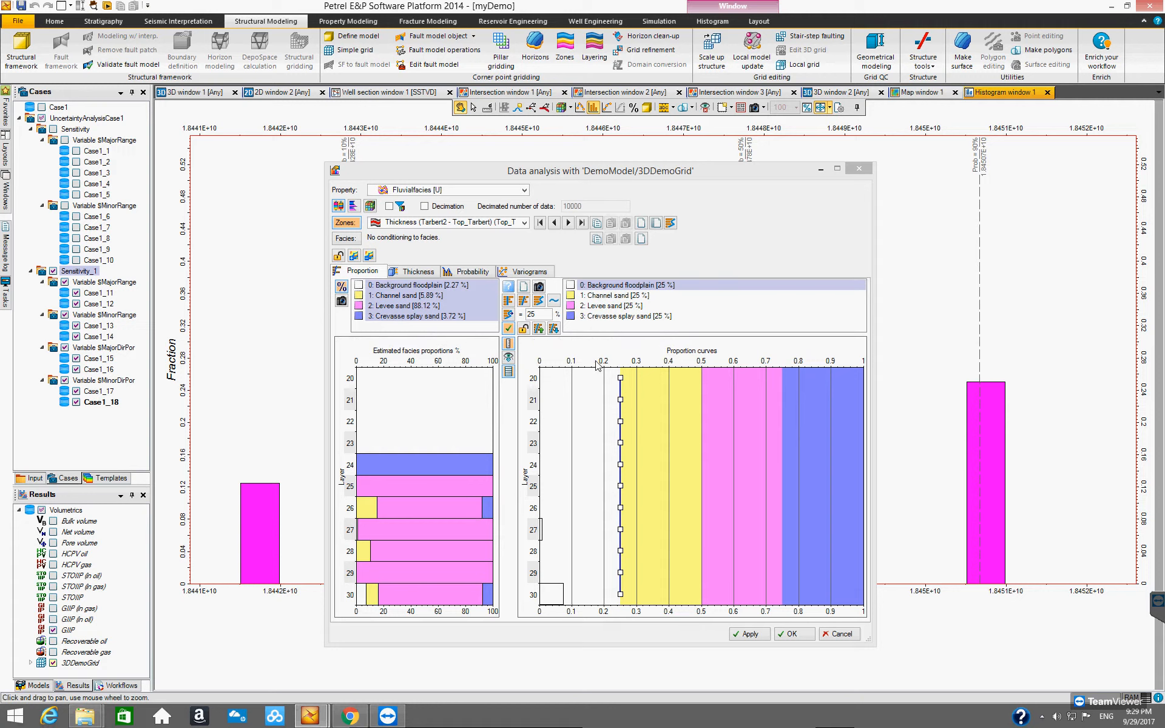
- Fit the facies proportion curves of the Tarbert2 - Top_Tarbert zone to its estimated facies proportions
{"action": "left_click", "coordinate": [526, 304]}
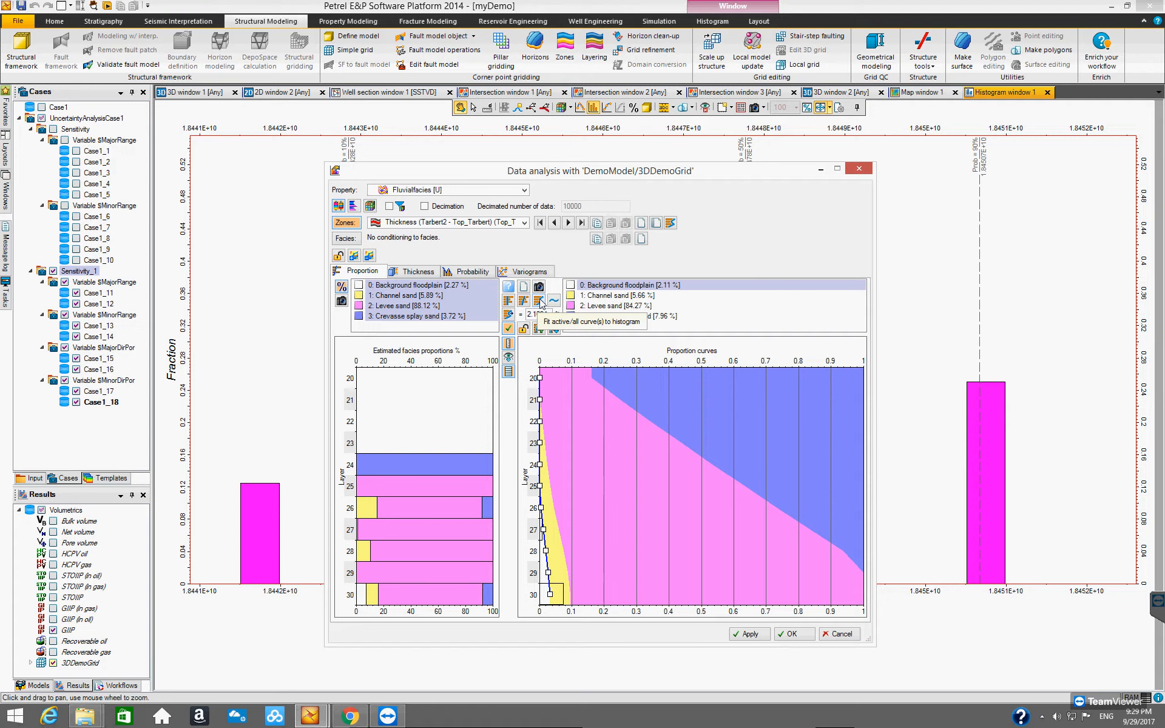
- Refit the facies proportion curves to the histogram, smooth the Background floodplain curve twice and lock it
{"action": "left_click", "coordinate": [539, 301]}
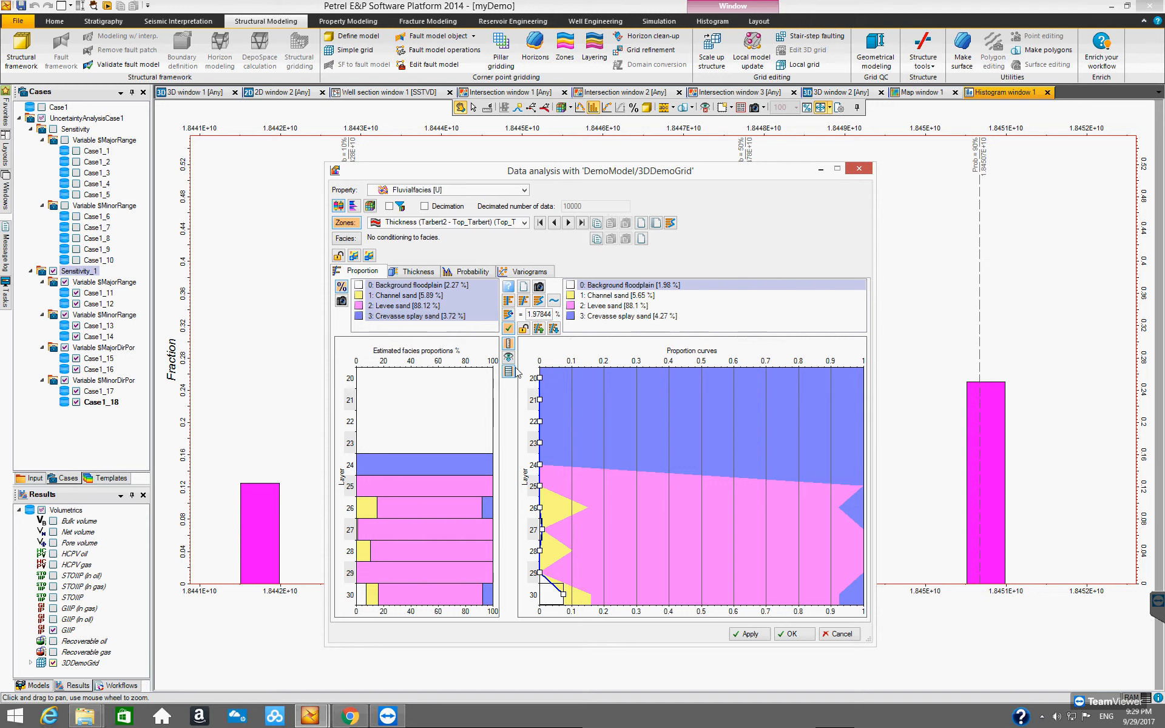
{"action": "left_click", "coordinate": [555, 302]}
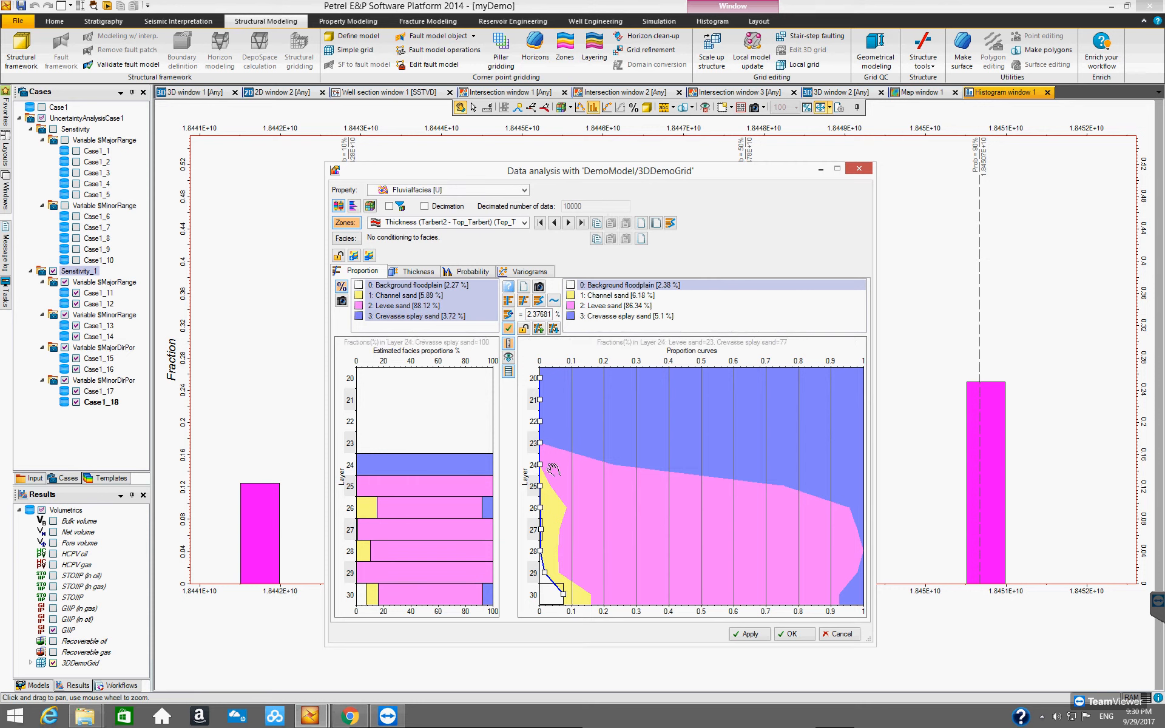
{"action": "left_click", "coordinate": [554, 301]}
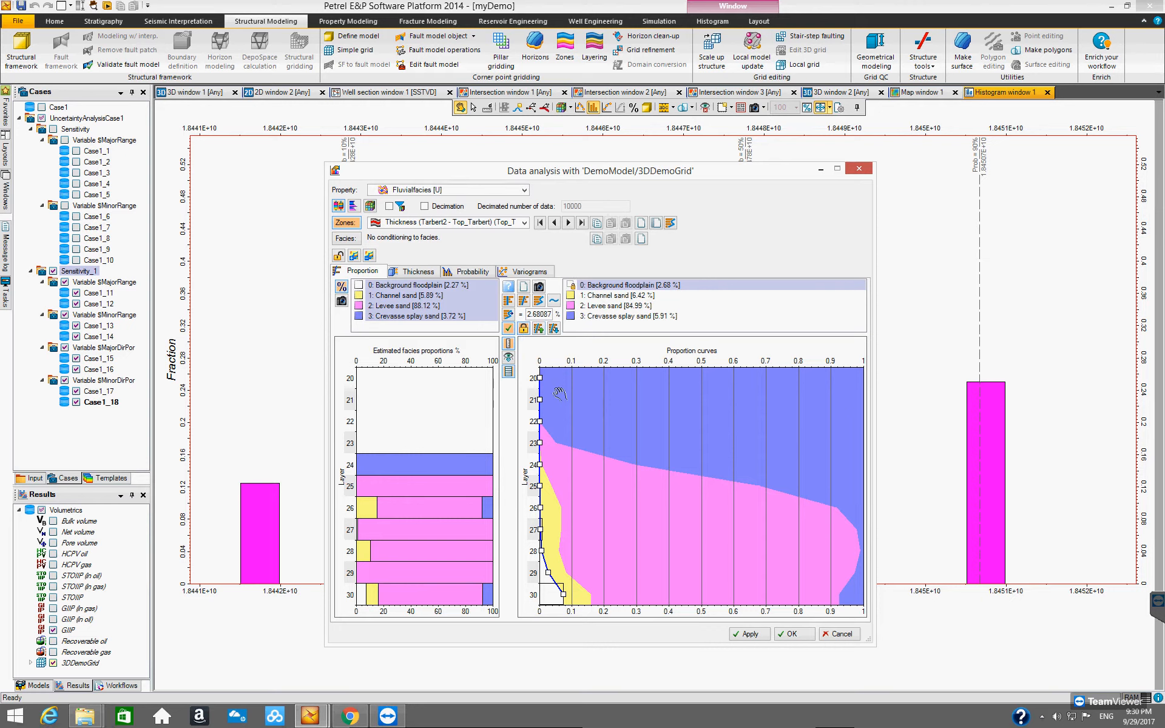
- Refit the Channel sand proportion curve, smooth it twice and lock it, and check the Levee sand and Crevasse splay sand curves
{"action": "left_click", "coordinate": [628, 296]}
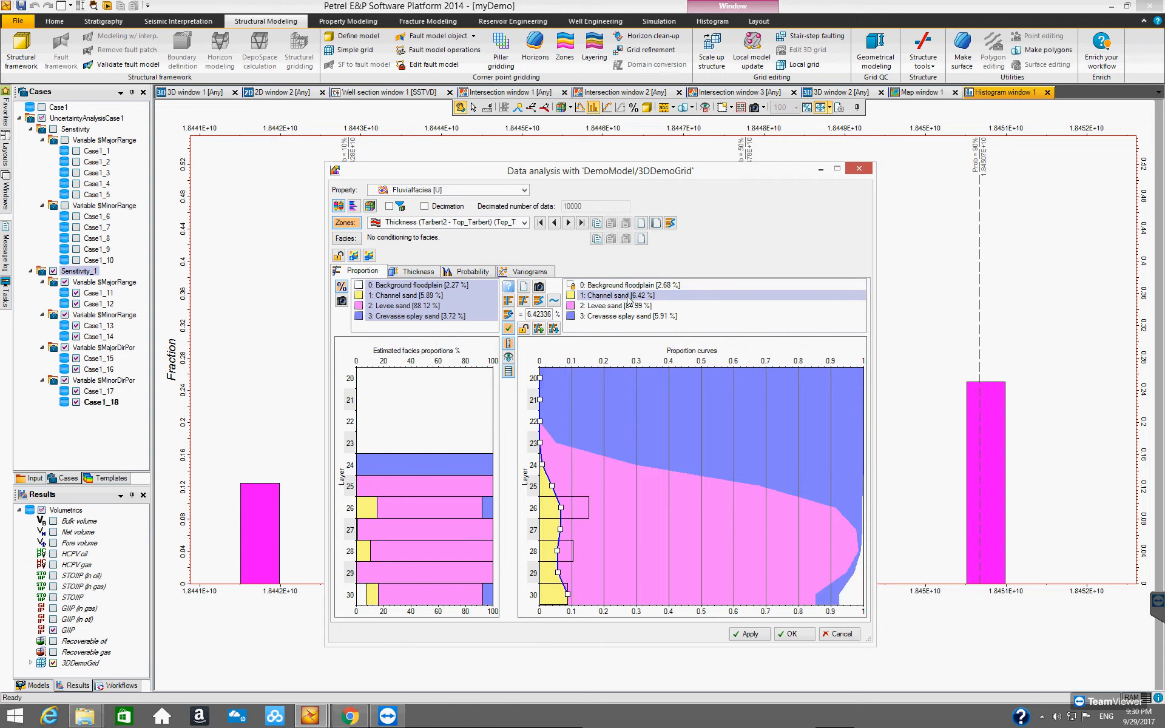
{"action": "left_click", "coordinate": [539, 301]}
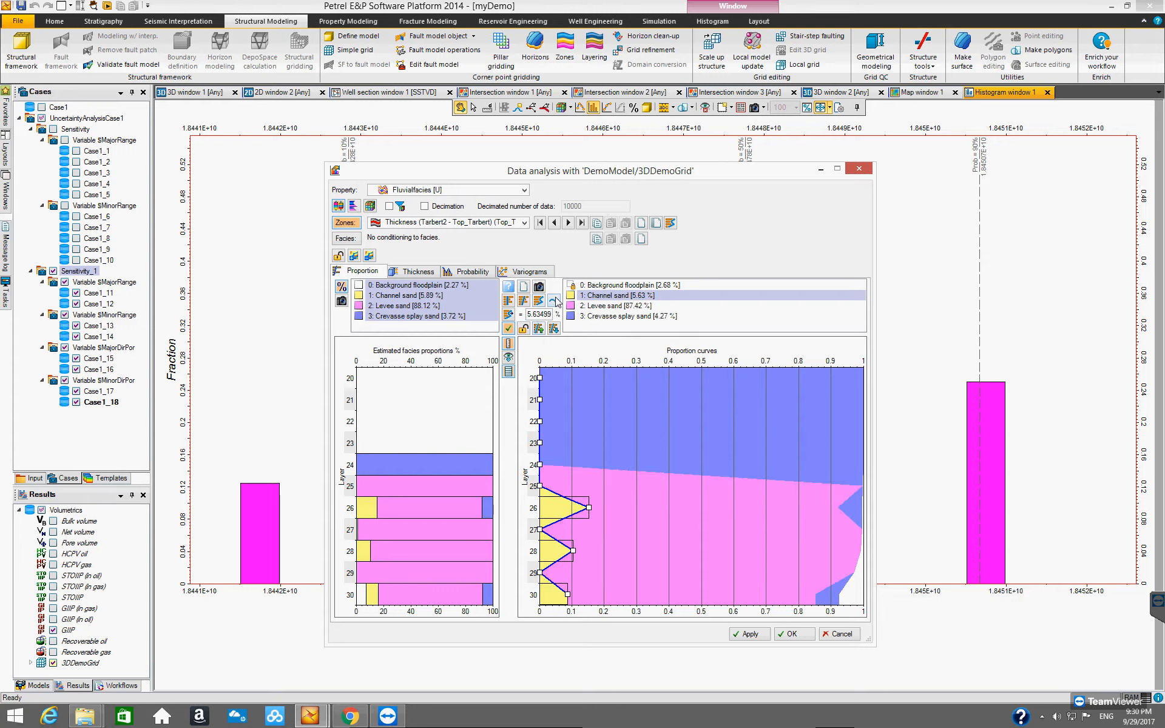
{"action": "left_click", "coordinate": [555, 302]}
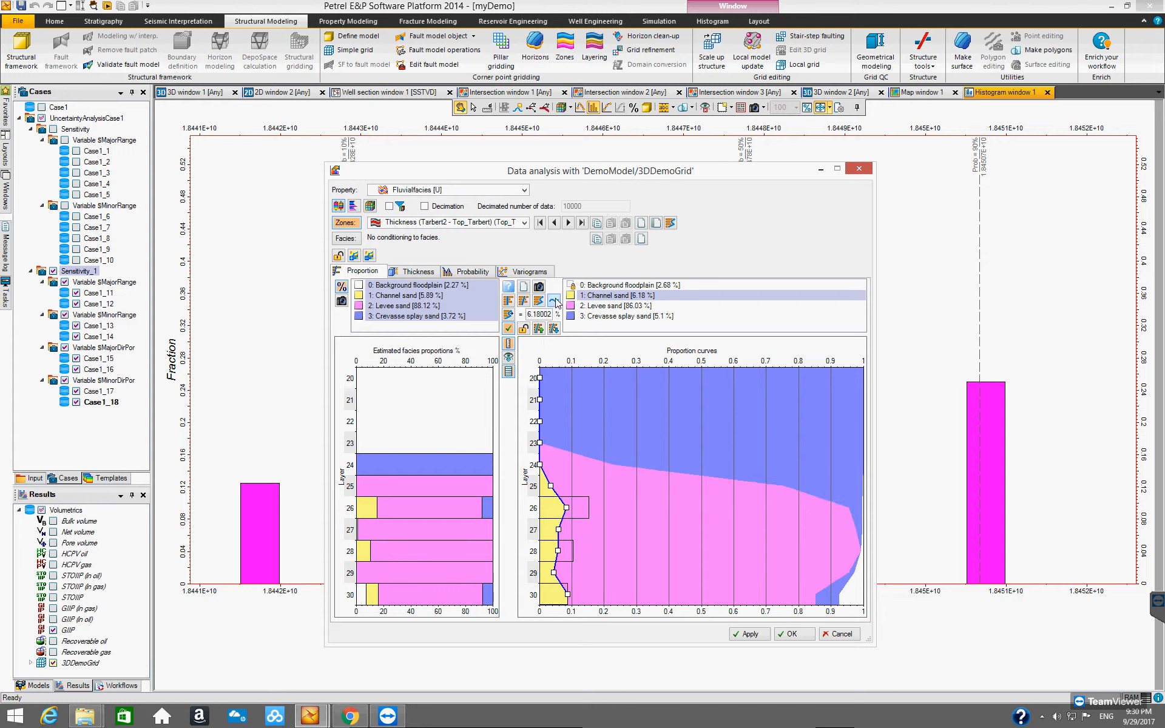
{"action": "left_click", "coordinate": [555, 302]}
{"action": "left_click", "coordinate": [524, 330]}
{"action": "left_click", "coordinate": [594, 306]}
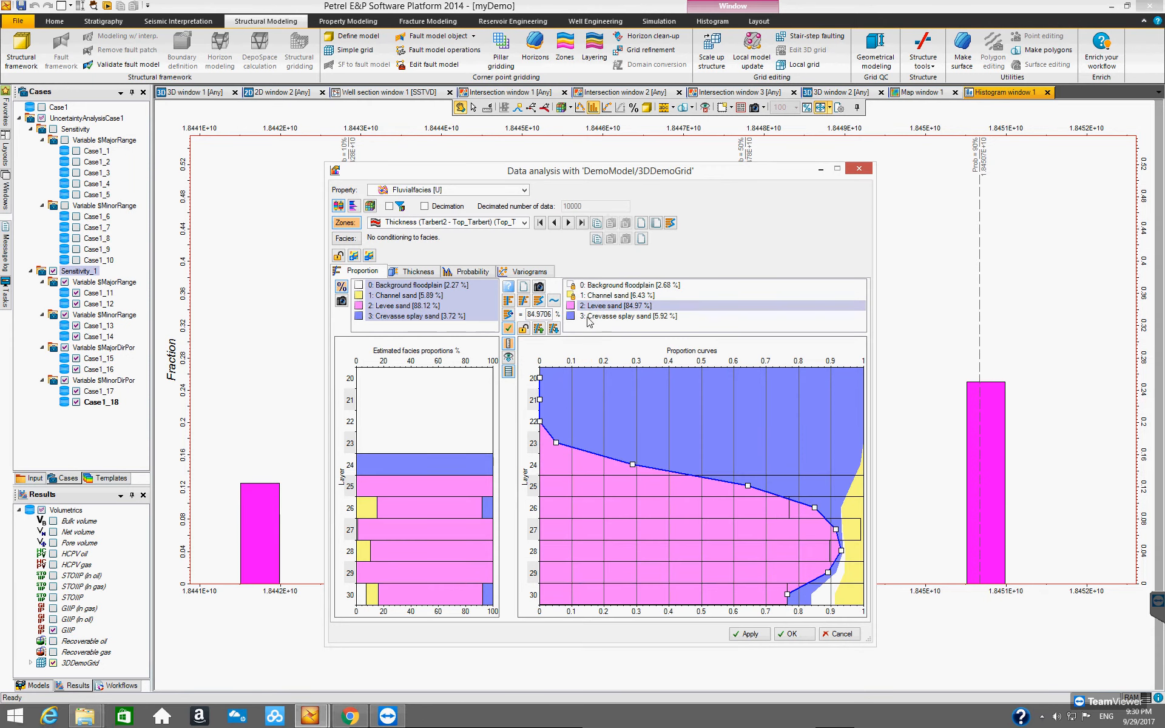
{"action": "left_click", "coordinate": [613, 316]}
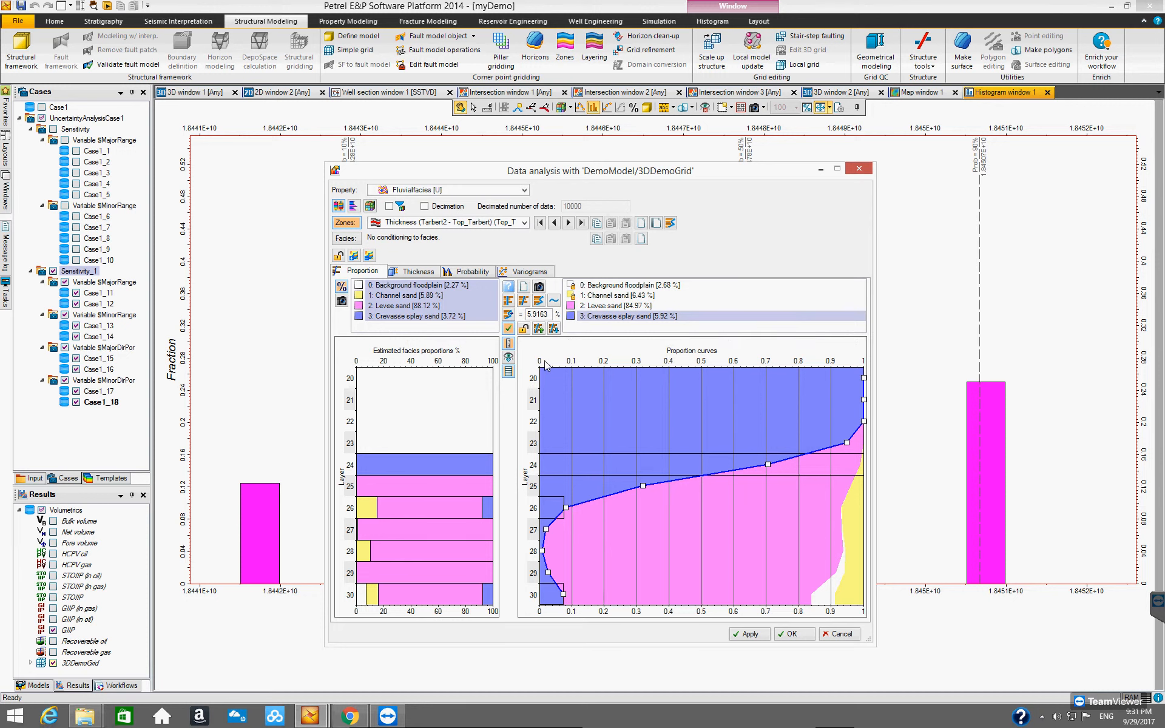
- Set the bin interval of the facies thickness histogram to 1 with all facies included
{"action": "left_click", "coordinate": [412, 272]}
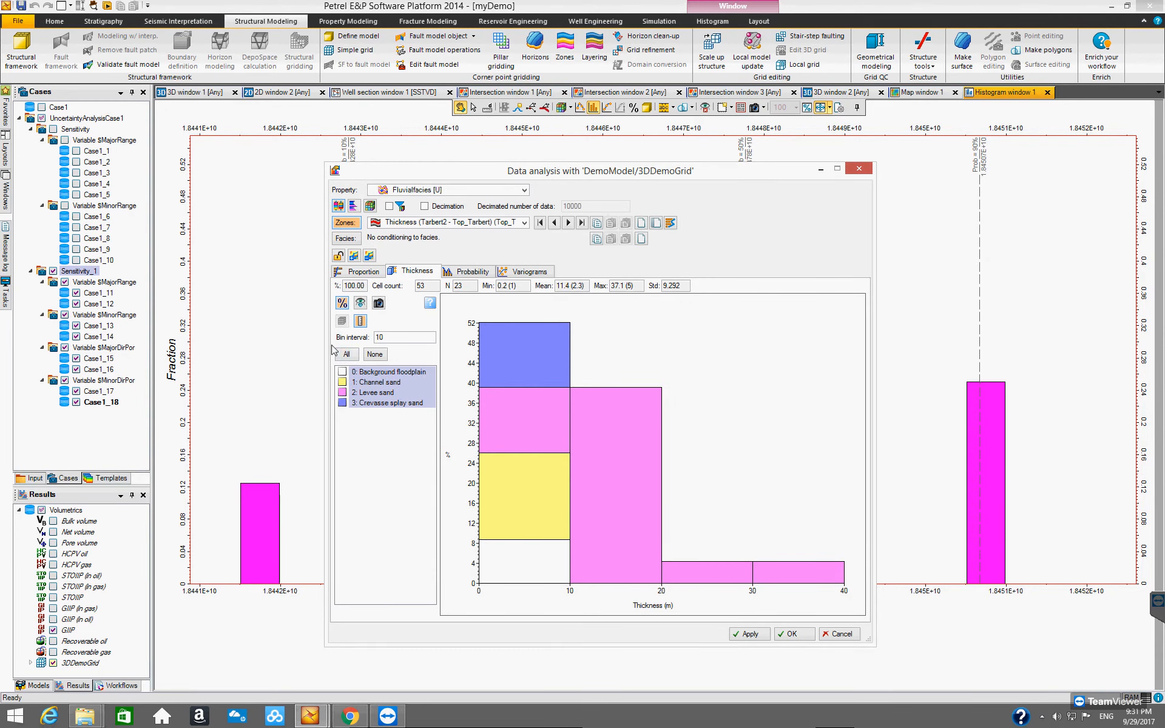
{"action": "double_click", "coordinate": [385, 338]}
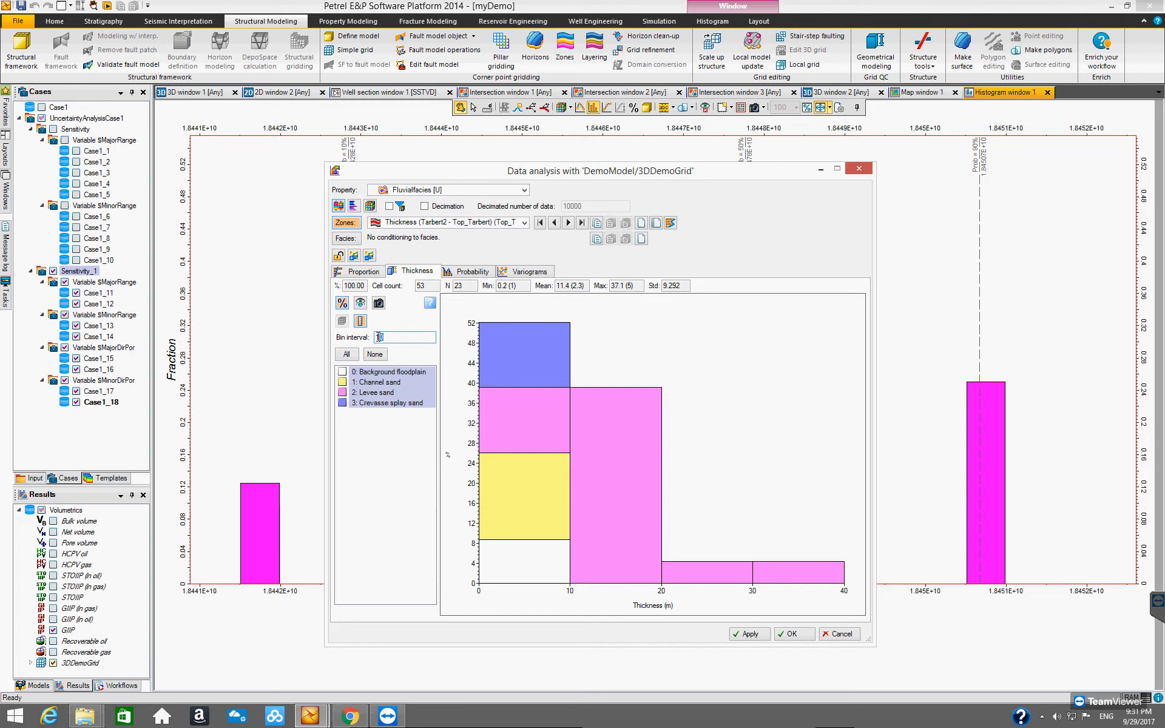
{"action": "left_click", "coordinate": [349, 354]}
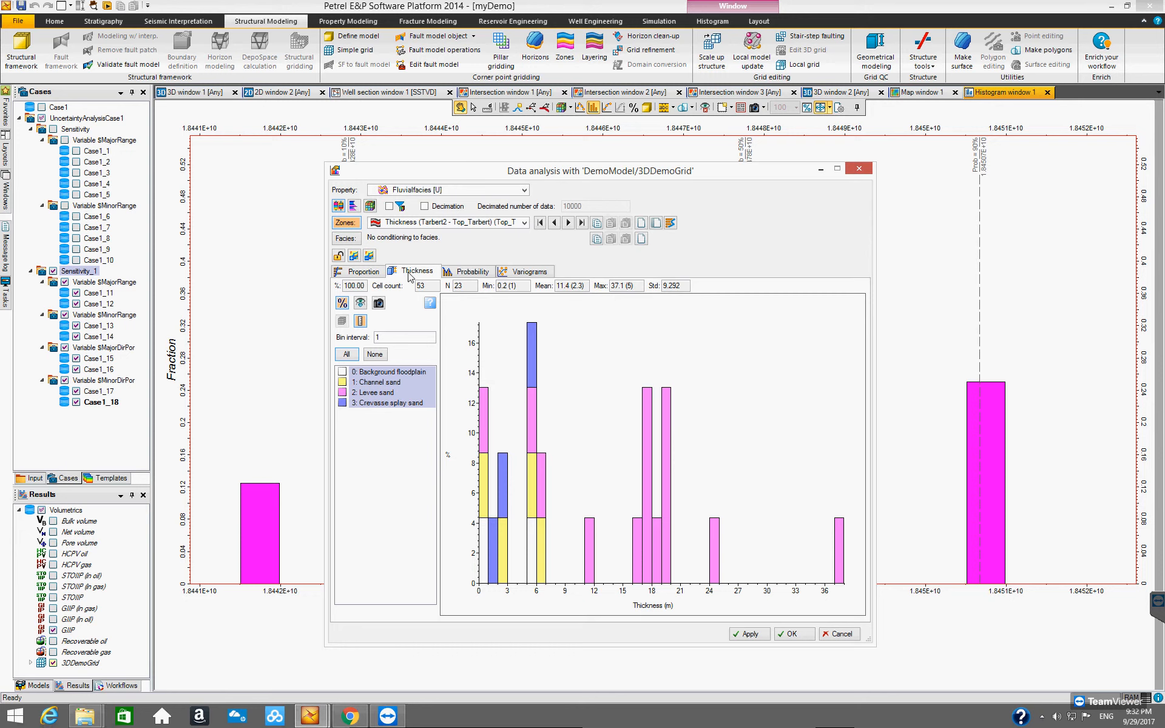
- Use Porosity [U] as the secondary attribute for facies probability and fit the probability curves to the histogram
{"action": "left_click", "coordinate": [482, 272]}
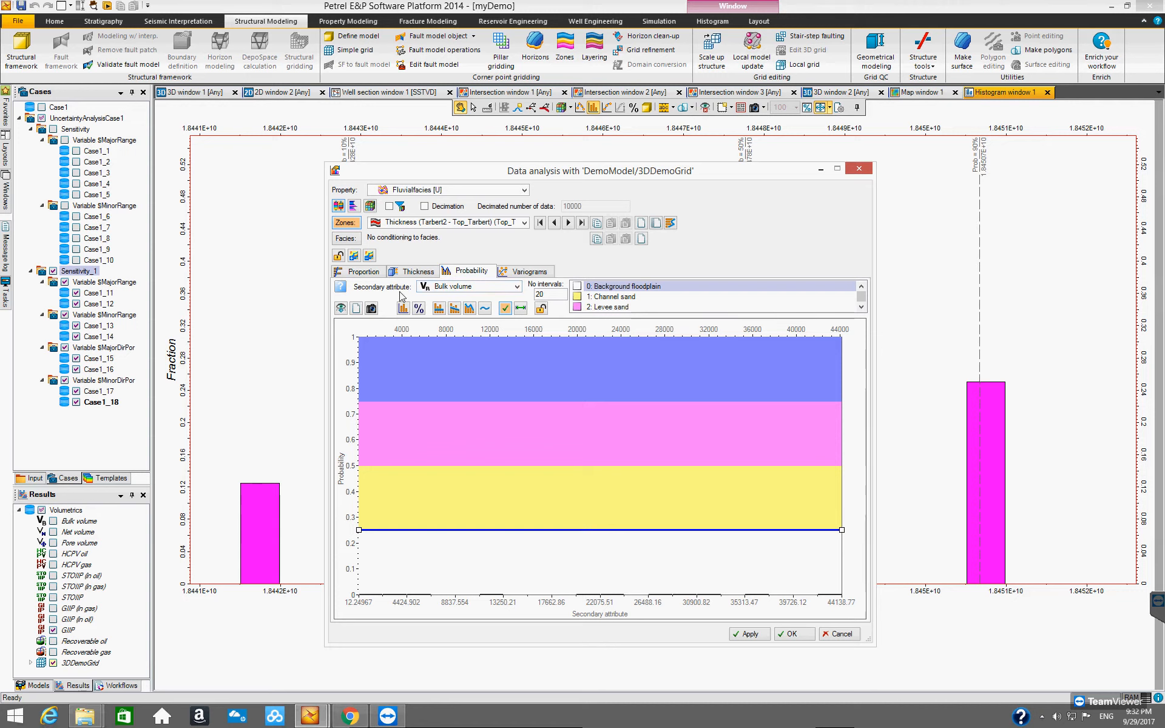
{"action": "left_click", "coordinate": [517, 287]}
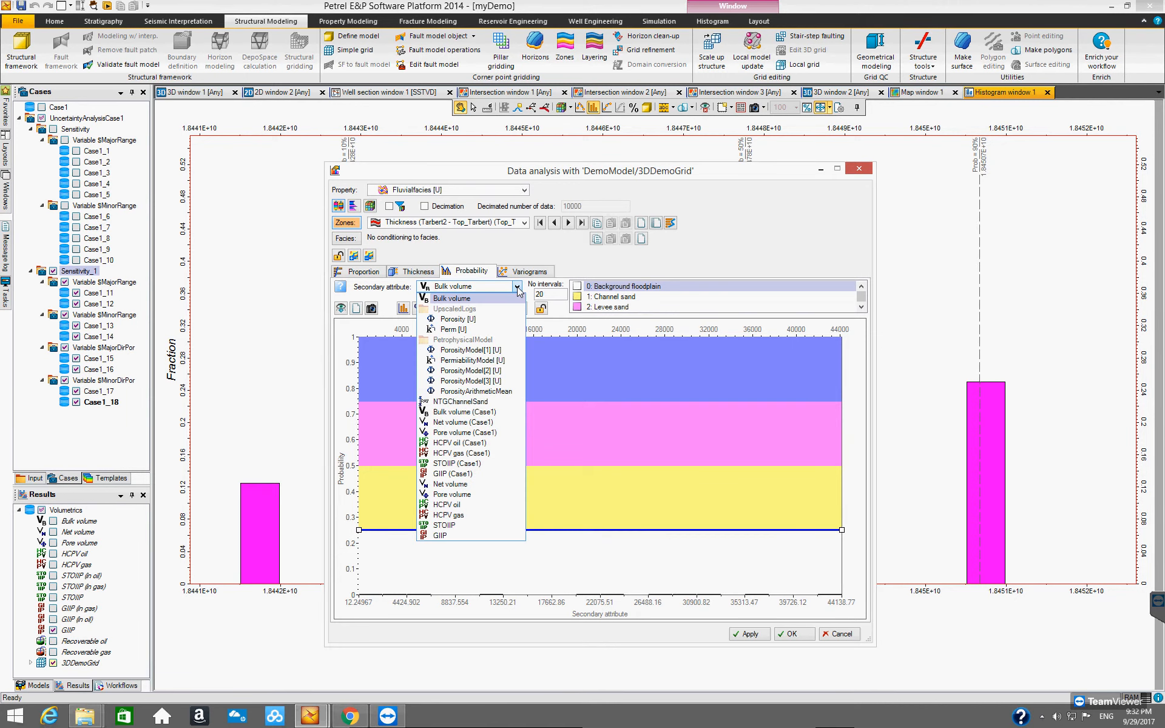
{"action": "left_click", "coordinate": [490, 319]}
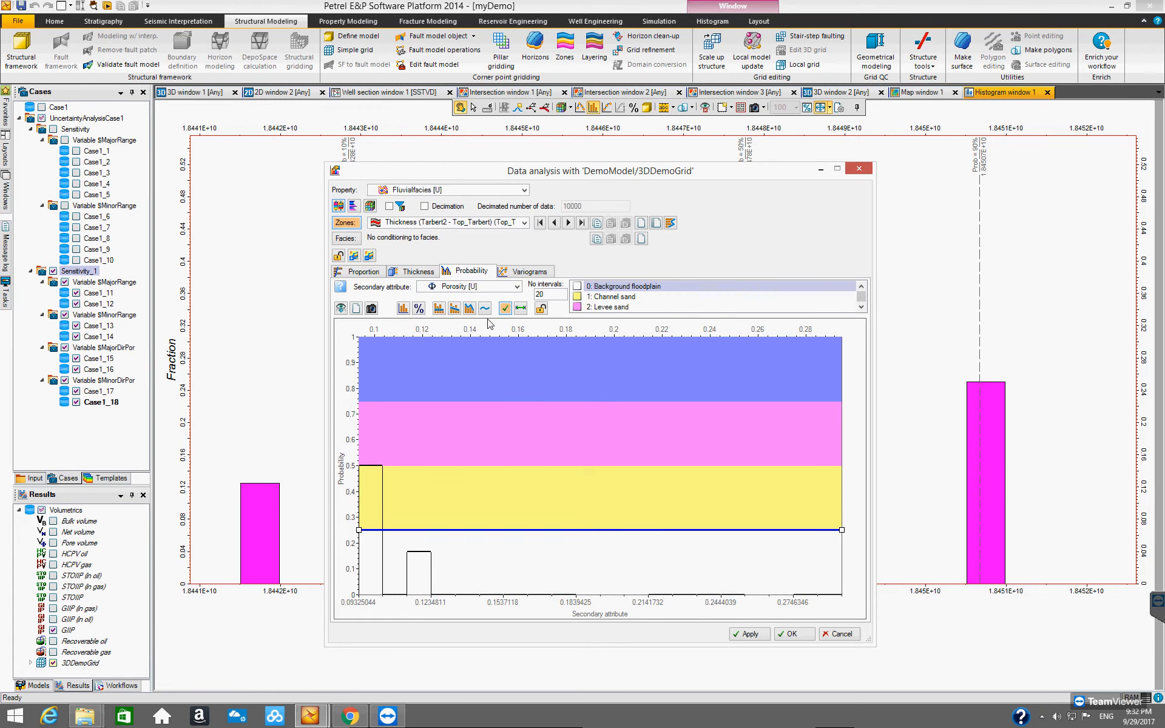
{"action": "left_click", "coordinate": [469, 309]}
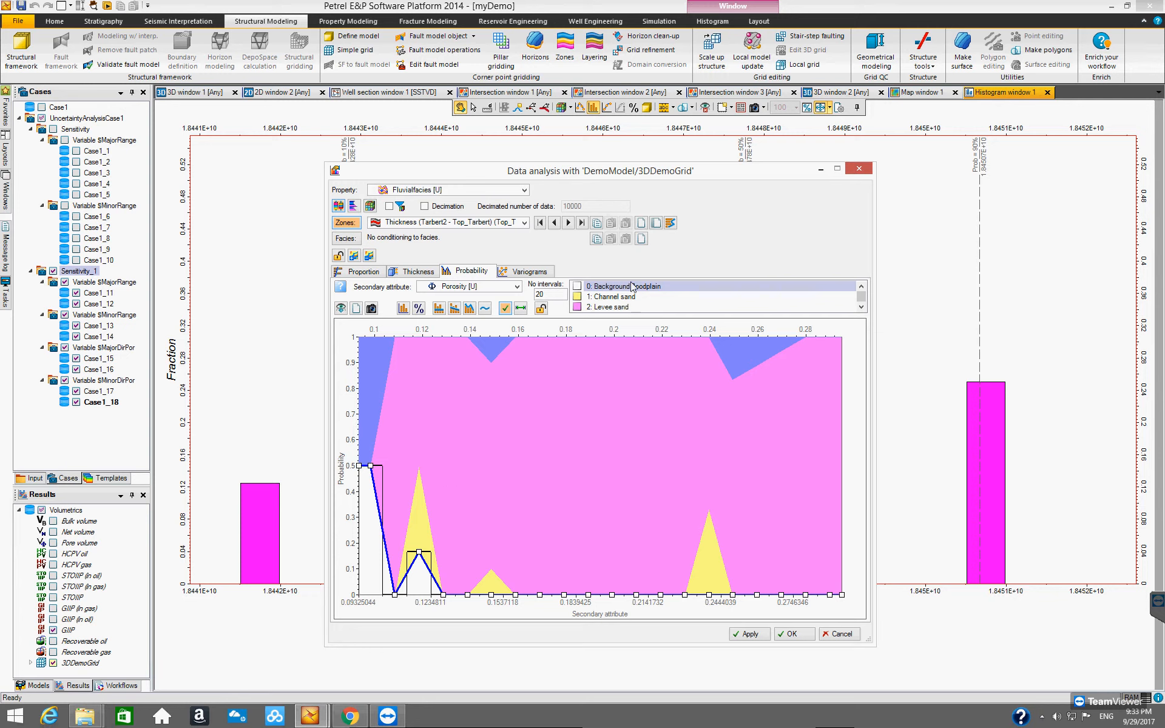
- Try smoothing the Background floodplain probability curve against porosity
{"action": "left_click", "coordinate": [860, 307]}
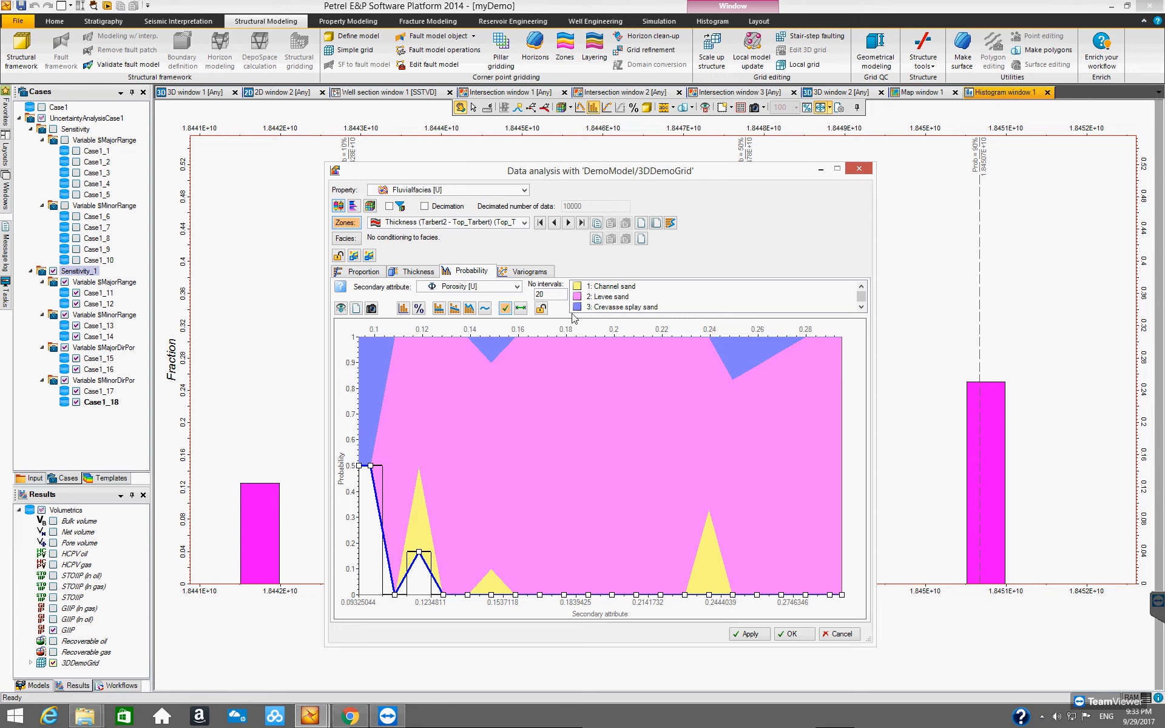
{"action": "left_click", "coordinate": [485, 309]}
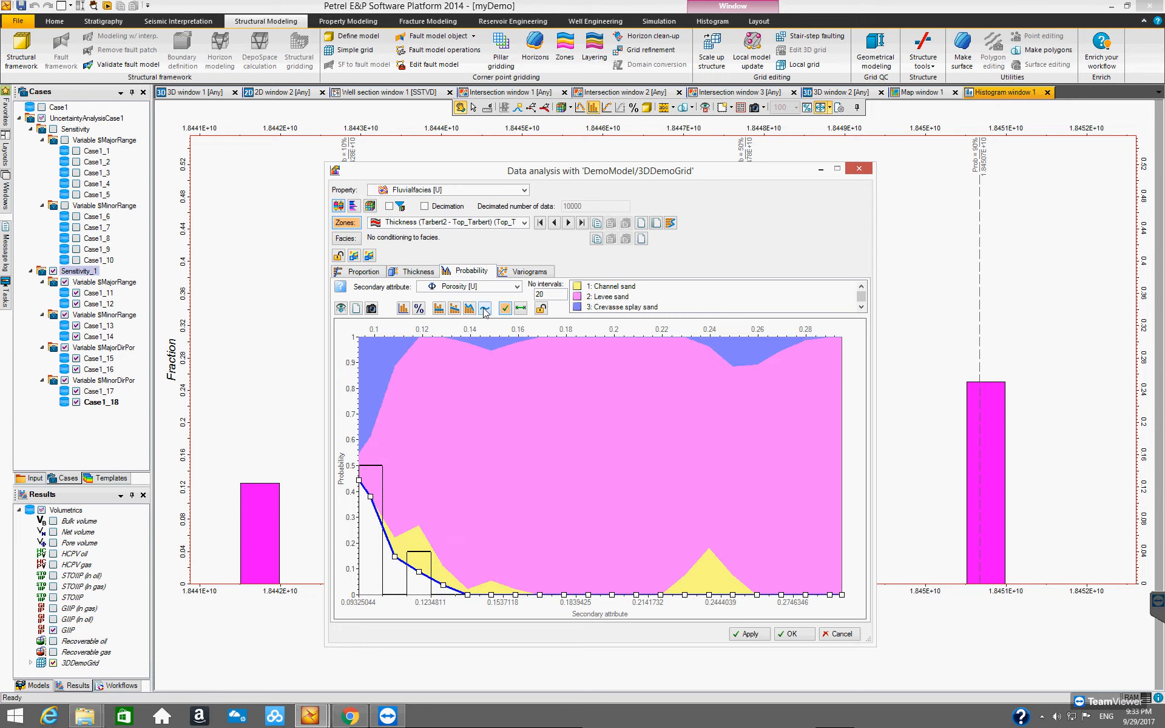
{"action": "left_click", "coordinate": [485, 310]}
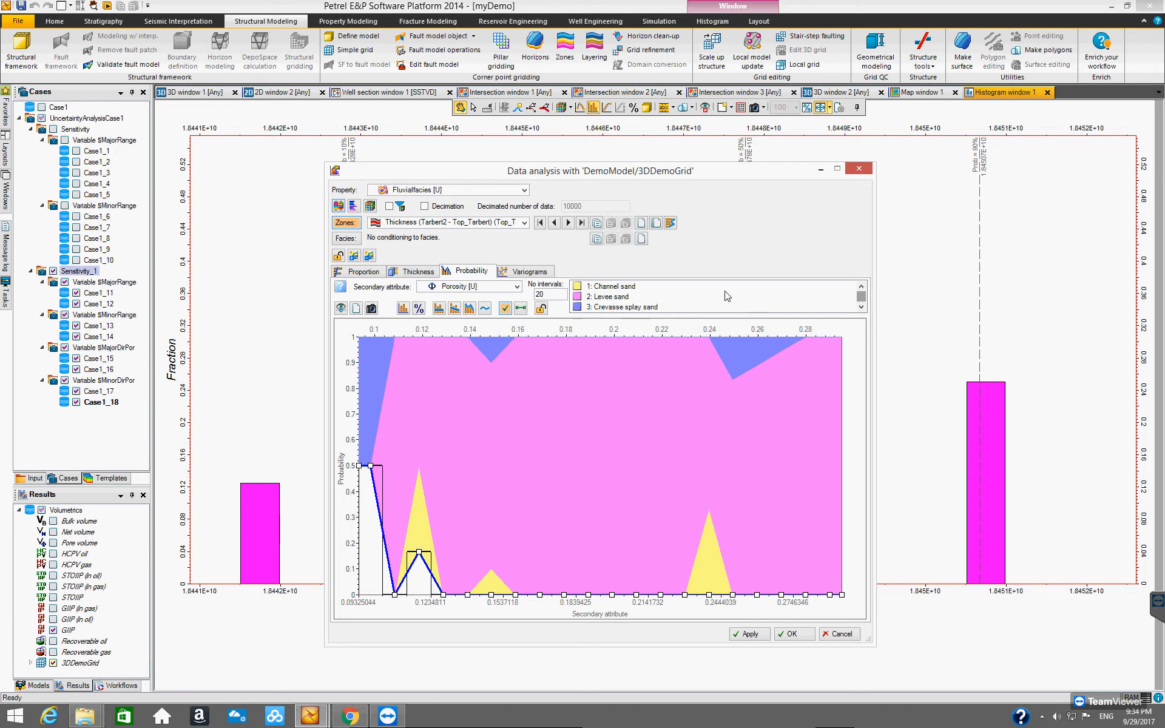
- Smooth and lock the porosity-based probability curves of Channel sand and Levee sand
{"action": "left_click", "coordinate": [664, 286]}
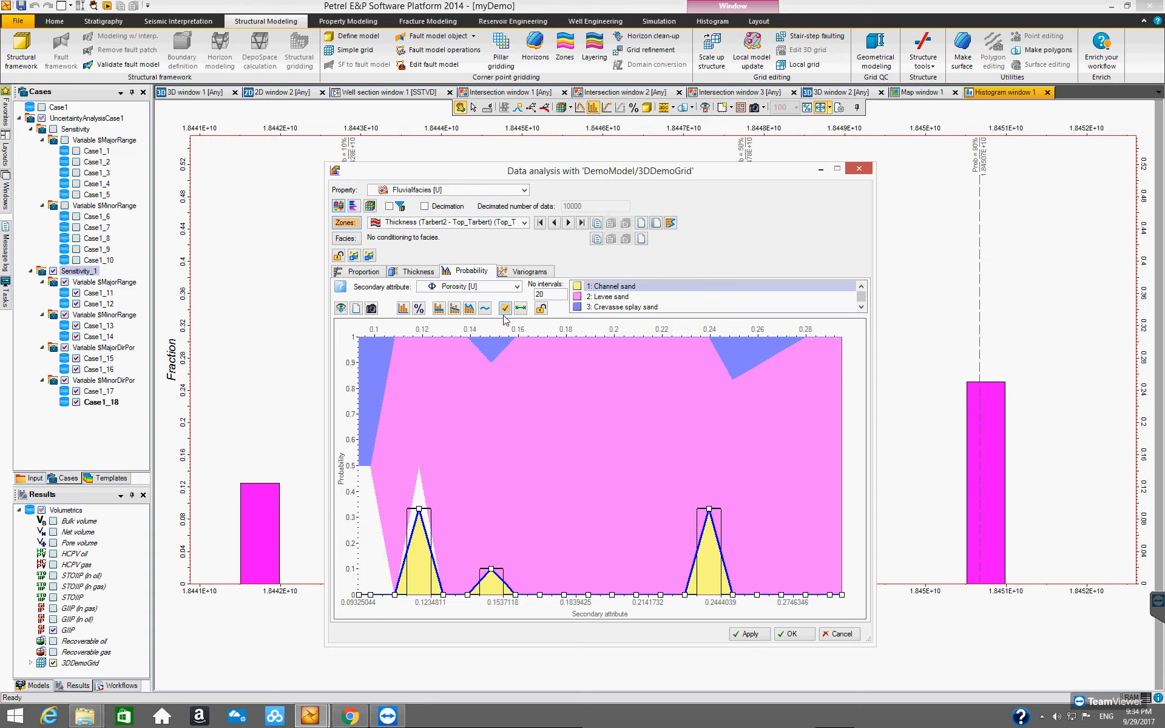
{"action": "left_click", "coordinate": [484, 309]}
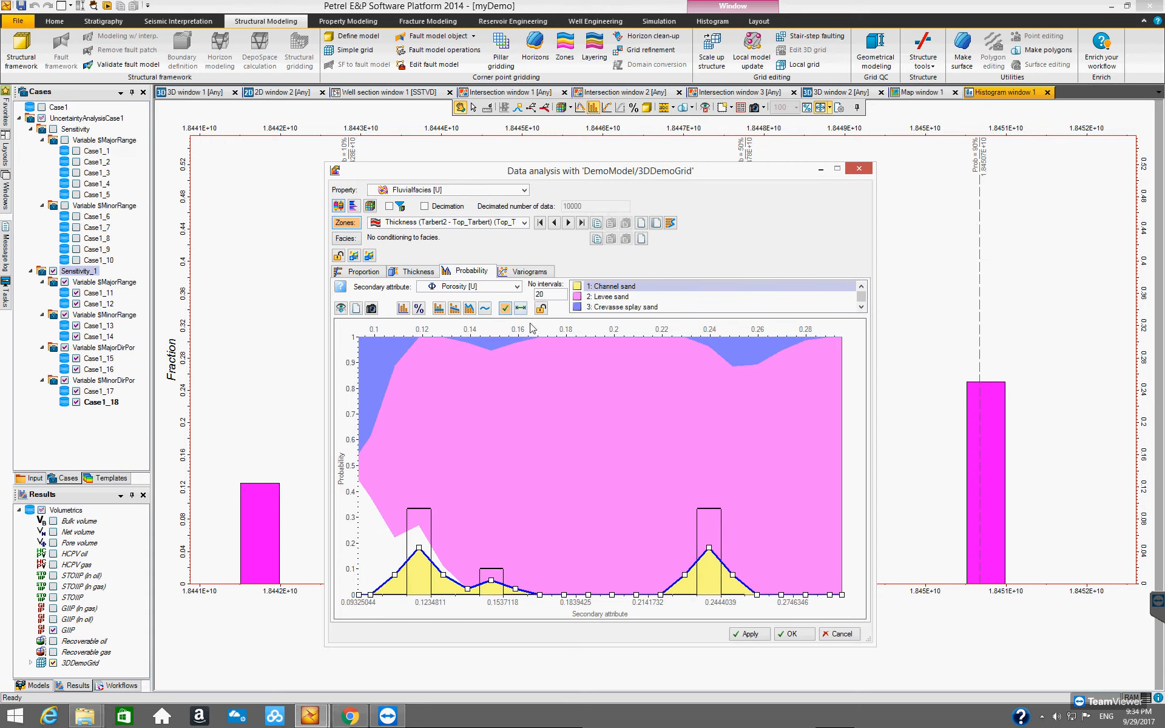
{"action": "left_click", "coordinate": [540, 308]}
{"action": "left_click", "coordinate": [603, 297]}
{"action": "left_click", "coordinate": [486, 309]}
{"action": "left_click", "coordinate": [541, 308]}
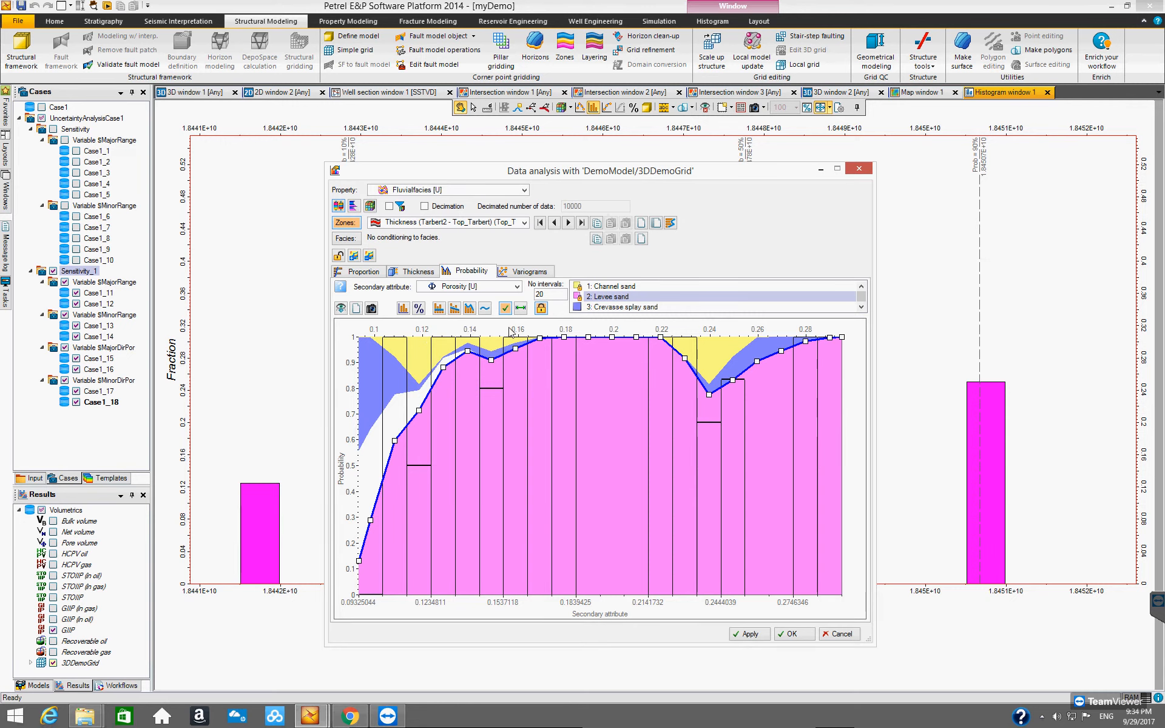
- Enlarge the major-direction variogram search cone of Background floodplain to a search radius of 9952.8, band width 3480 and tolerance angle 65.9
{"action": "left_click", "coordinate": [531, 270]}
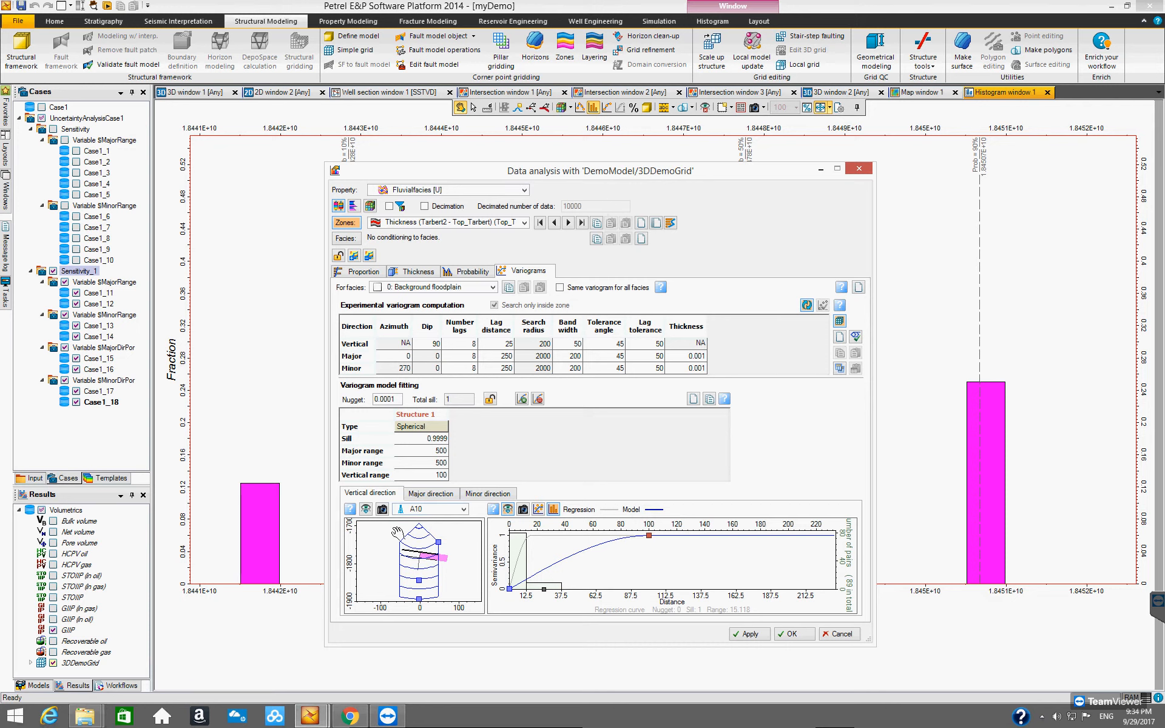
{"action": "left_click", "coordinate": [428, 493]}
{"action": "left_click", "coordinate": [482, 493]}
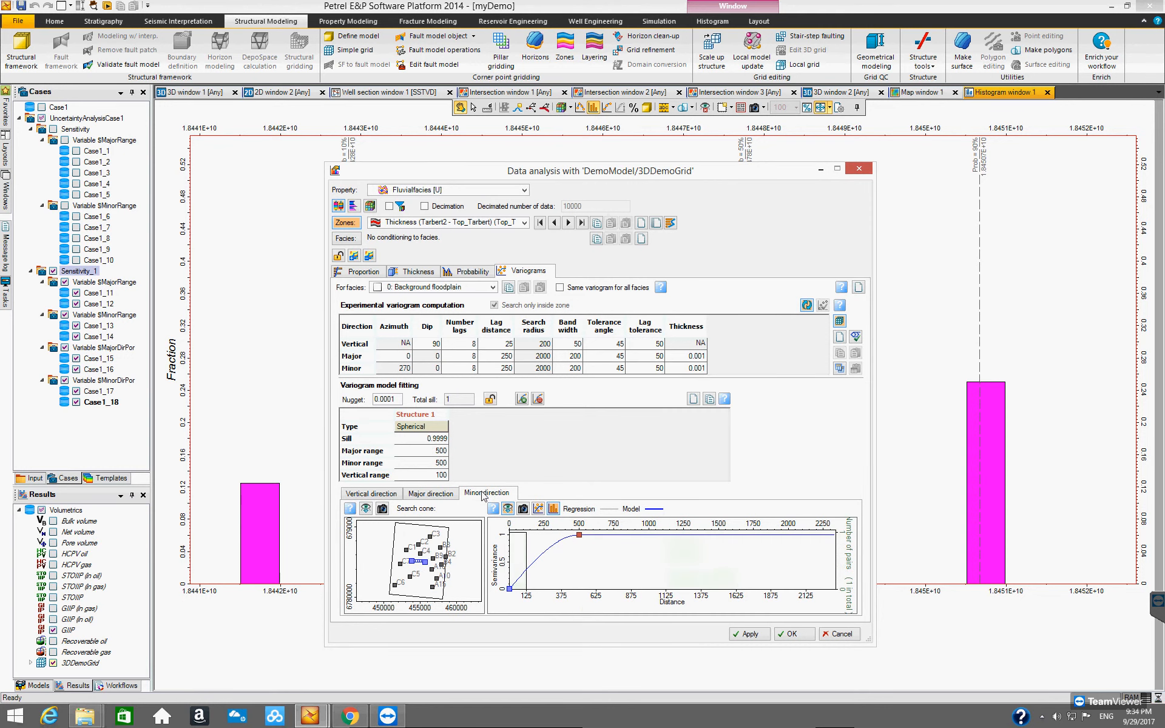
{"action": "left_click", "coordinate": [435, 494]}
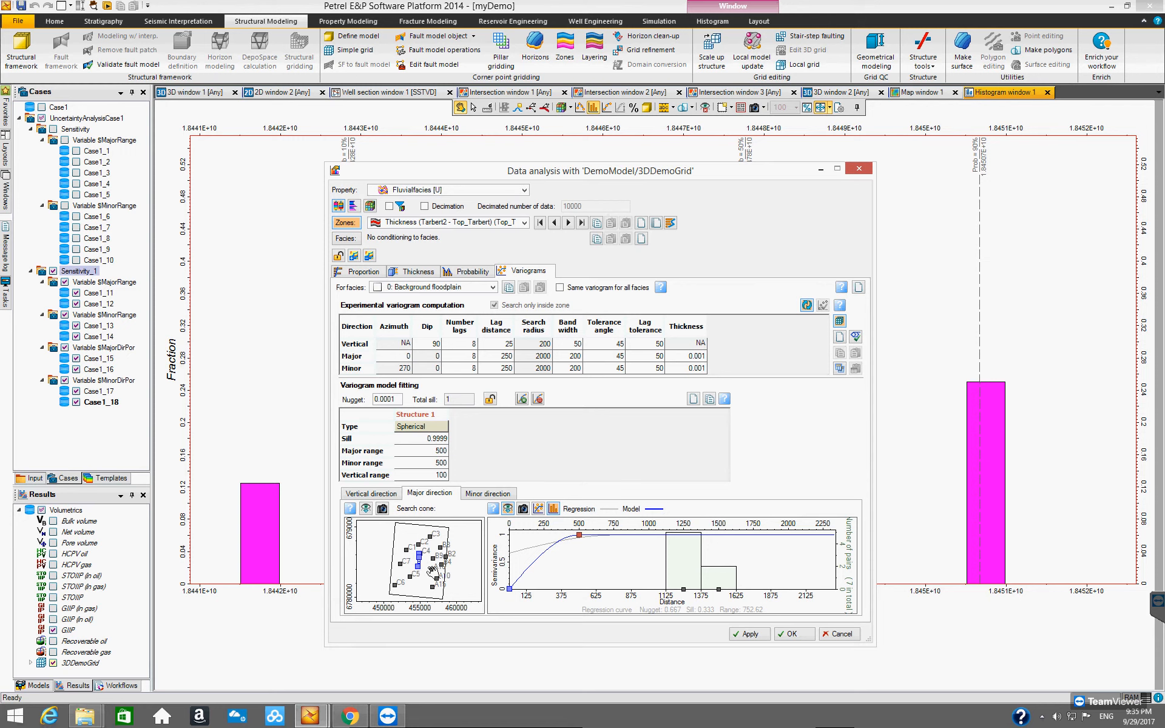
{"action": "mouse_move", "coordinate": [418, 557]}
{"action": "left_mouse_down"}
{"action": "mouse_move", "coordinate": [417, 576]}
{"action": "mouse_move", "coordinate": [412, 567]}
{"action": "left_mouse_up"}
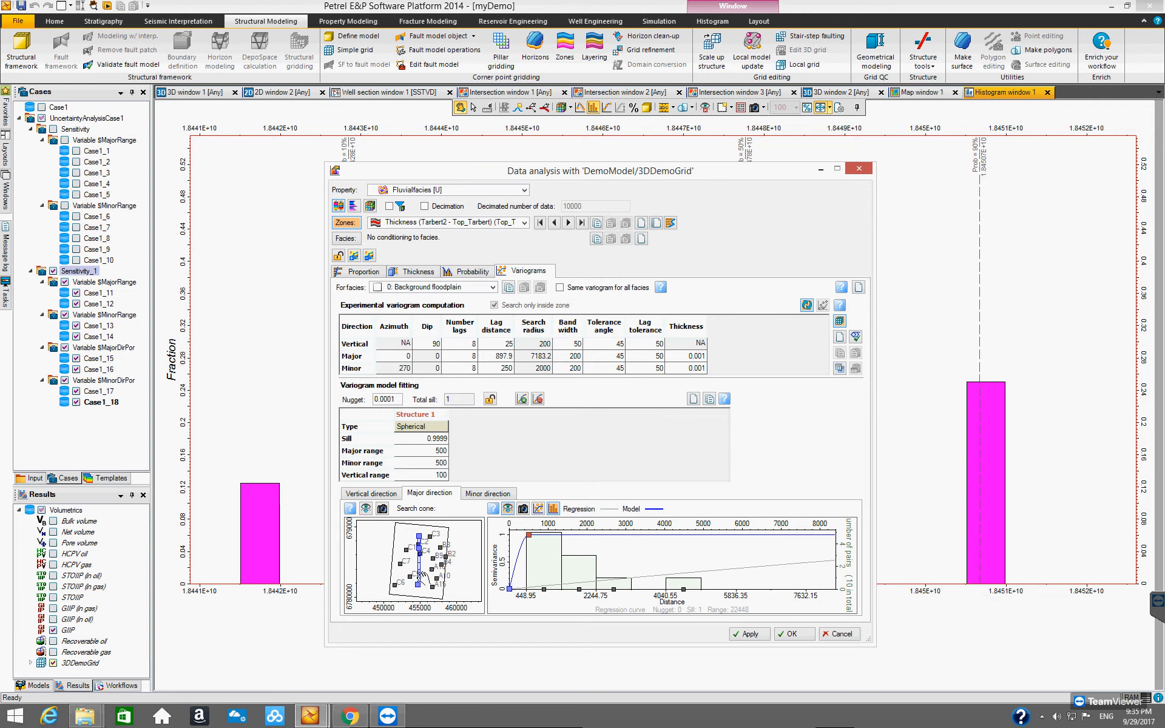
{"action": "left_click_drag", "start_coordinate": [417, 586], "coordinate": [398, 575]}
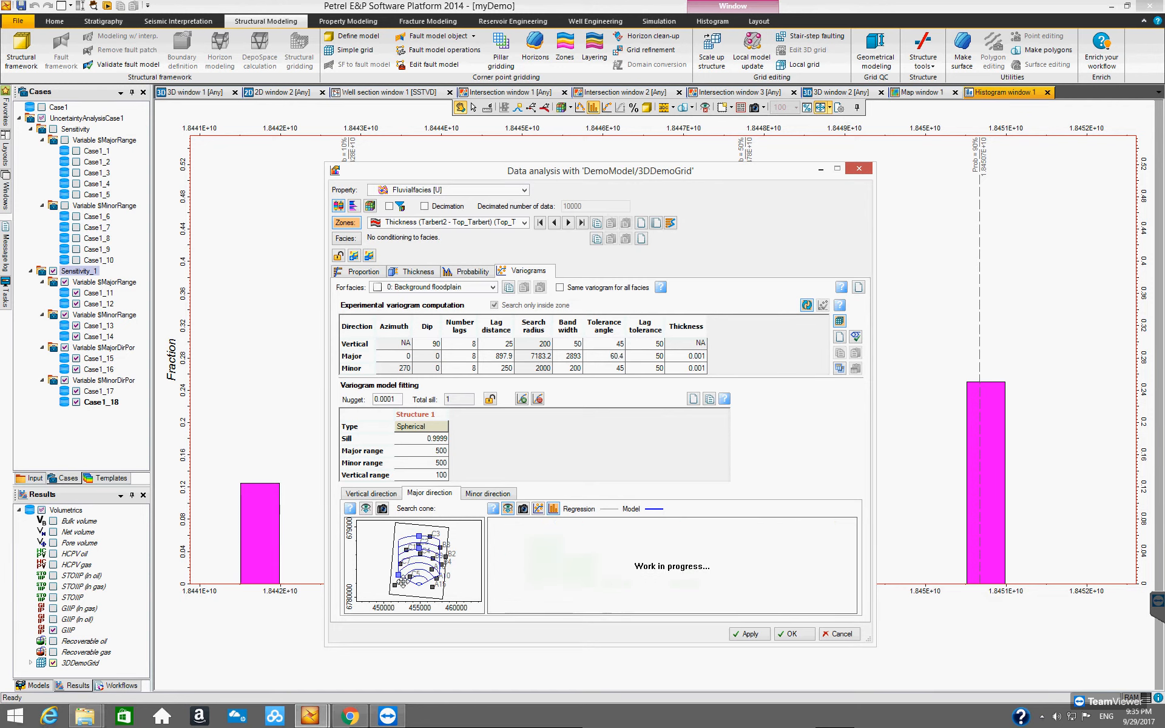
{"action": "left_click_drag", "start_coordinate": [420, 527], "coordinate": [418, 523]}
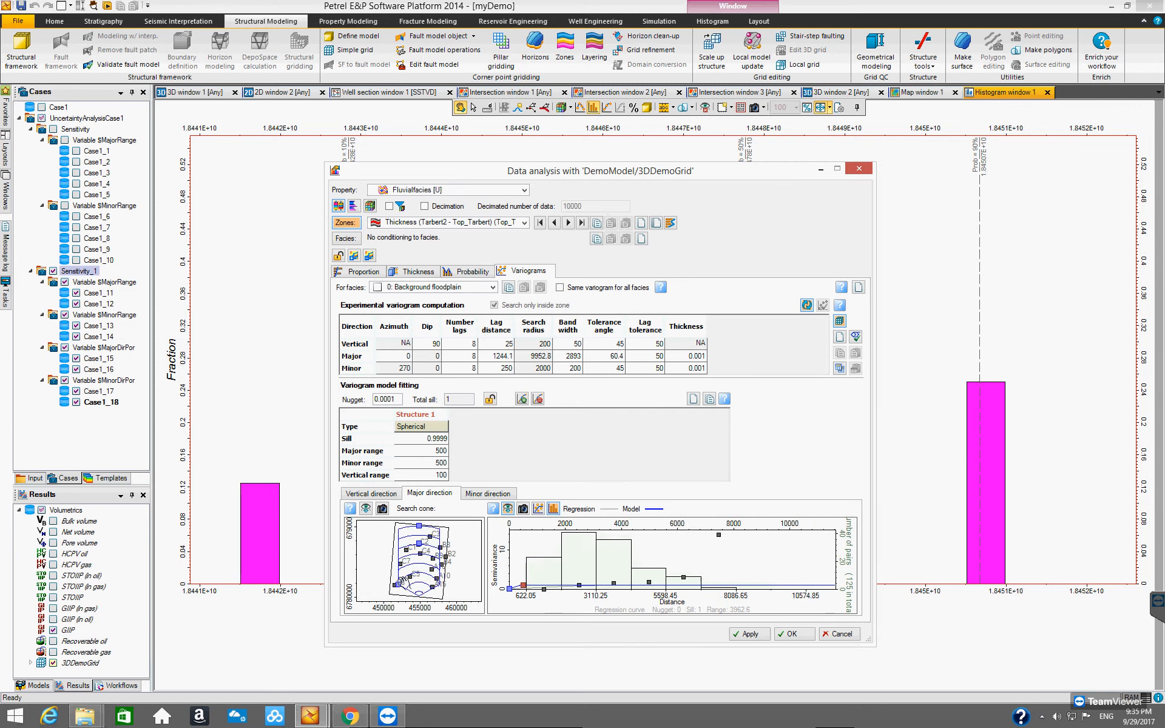
{"action": "left_click_drag", "start_coordinate": [394, 585], "coordinate": [421, 586]}
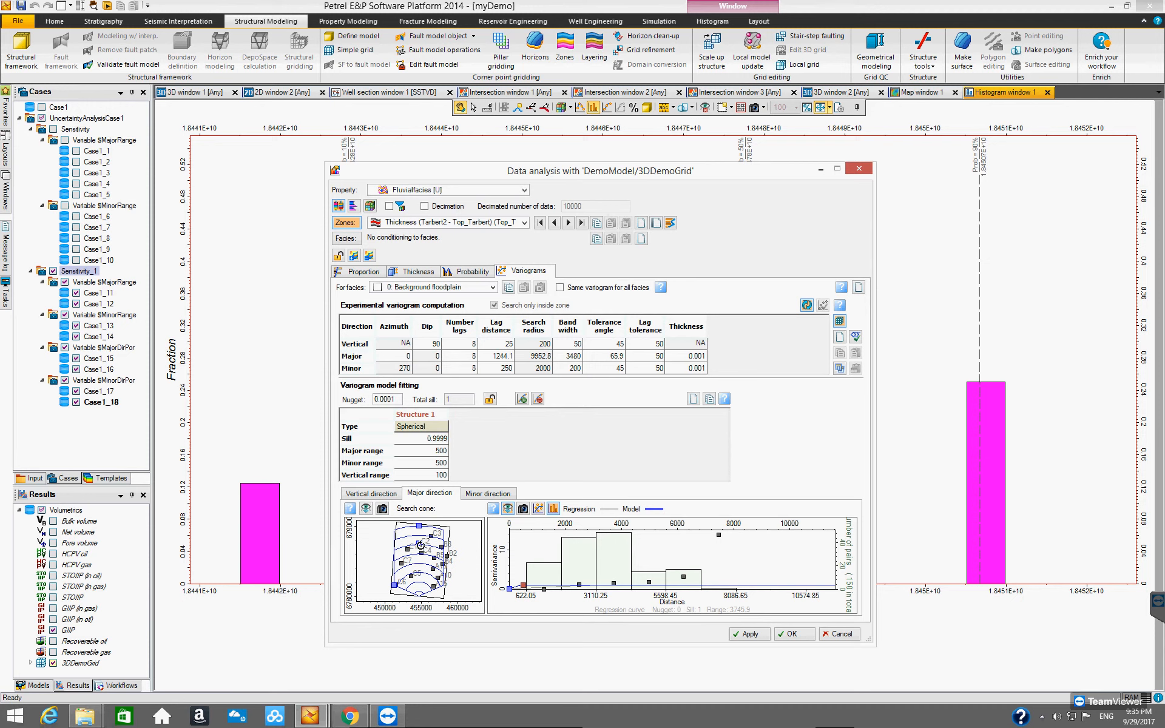
- Rotate the major search cone to azimuth 23.6 and widen it to a band width of 4000.4 and tolerance angle of 67.3
{"action": "mouse_move", "coordinate": [420, 544]}
{"action": "left_mouse_down"}
{"action": "mouse_move", "coordinate": [436, 587]}
{"action": "mouse_move", "coordinate": [430, 568]}
{"action": "left_mouse_up"}
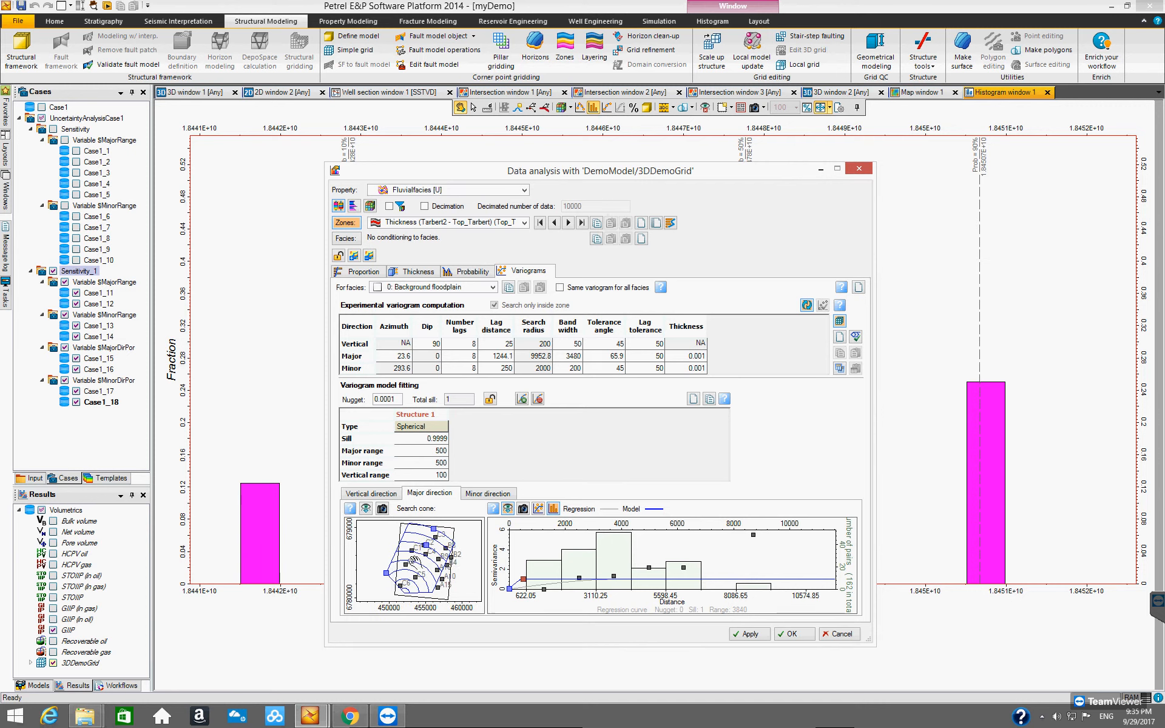
{"action": "left_click_drag", "start_coordinate": [418, 573], "coordinate": [412, 567]}
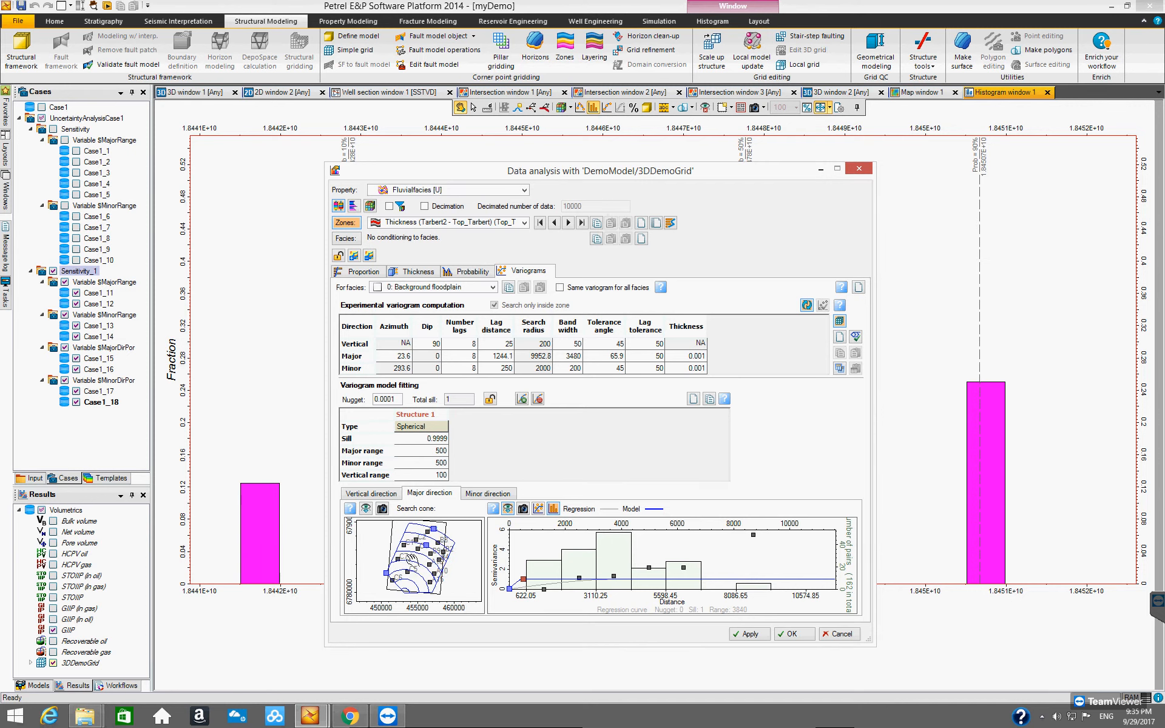
{"action": "left_click", "coordinate": [384, 571]}
{"action": "left_click_drag", "start_coordinate": [384, 572], "coordinate": [383, 570]}
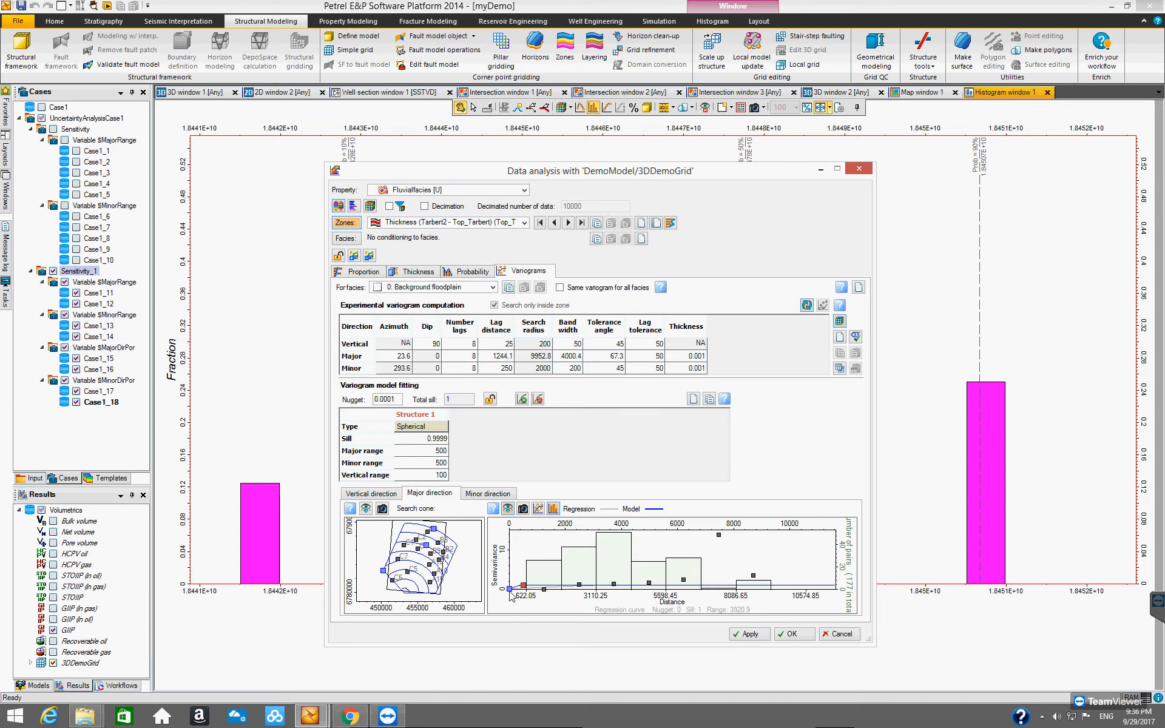
- Extend the major search radius to 11778.4 and fit an Exponential variogram model with a major range of about 2141 and sill of about 1.05
{"action": "left_click_drag", "start_coordinate": [522, 588], "coordinate": [544, 594]}
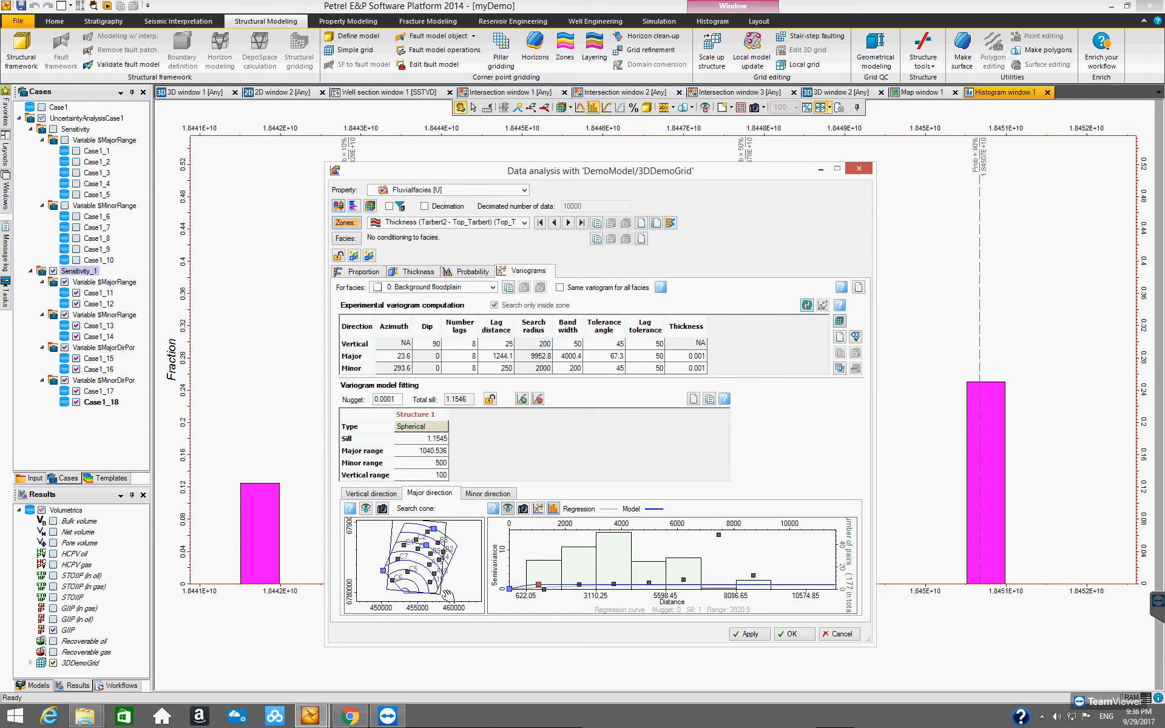
{"action": "left_click_drag", "start_coordinate": [434, 530], "coordinate": [435, 525]}
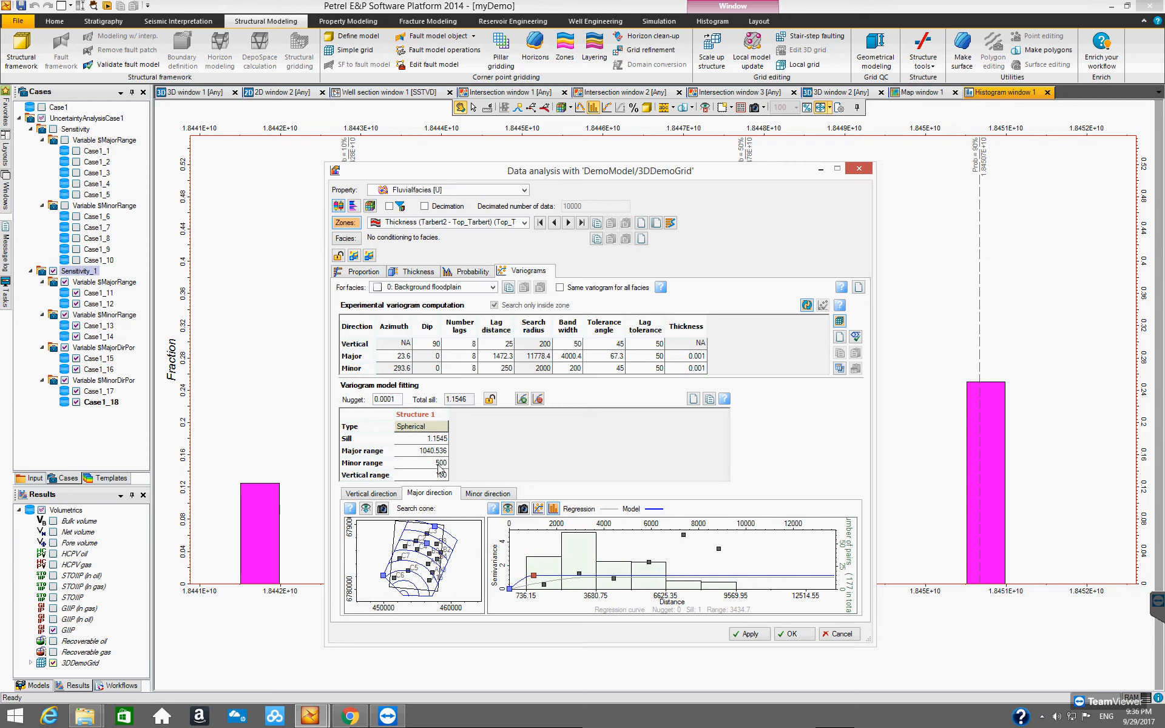
{"action": "left_click", "coordinate": [419, 427]}
{"action": "left_click", "coordinate": [418, 427]}
{"action": "left_click", "coordinate": [416, 440]}
{"action": "left_click_drag", "start_coordinate": [534, 576], "coordinate": [546, 581]}
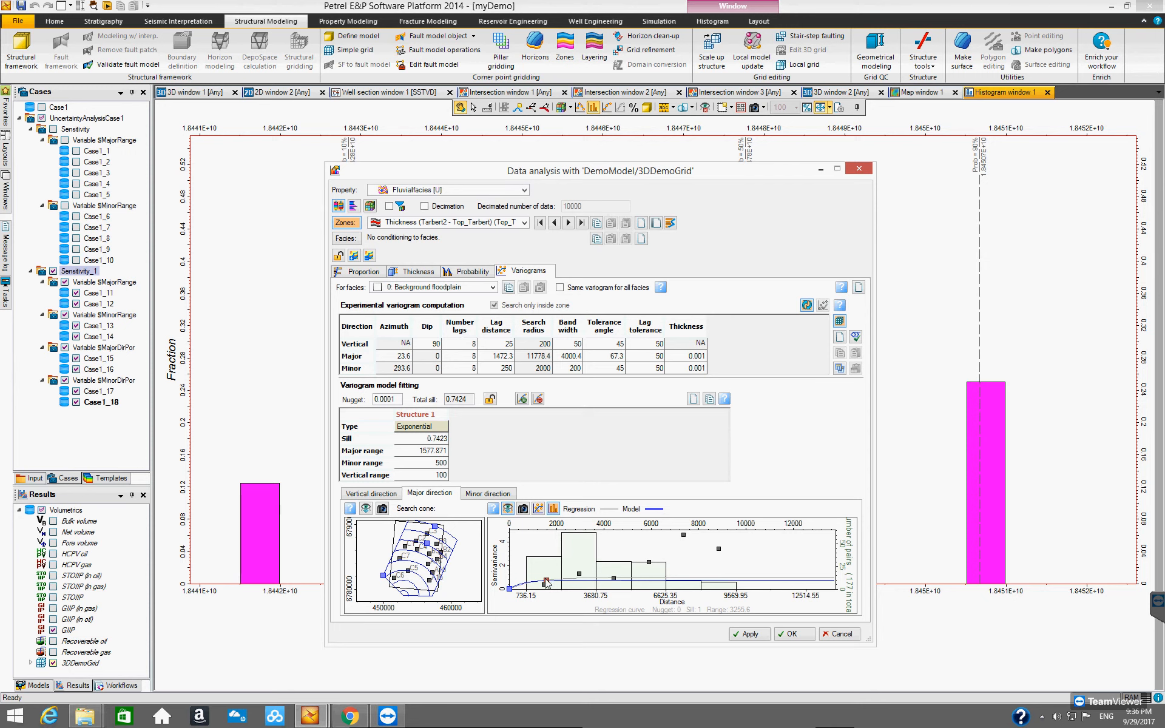
{"action": "left_click_drag", "start_coordinate": [554, 579], "coordinate": [560, 589]}
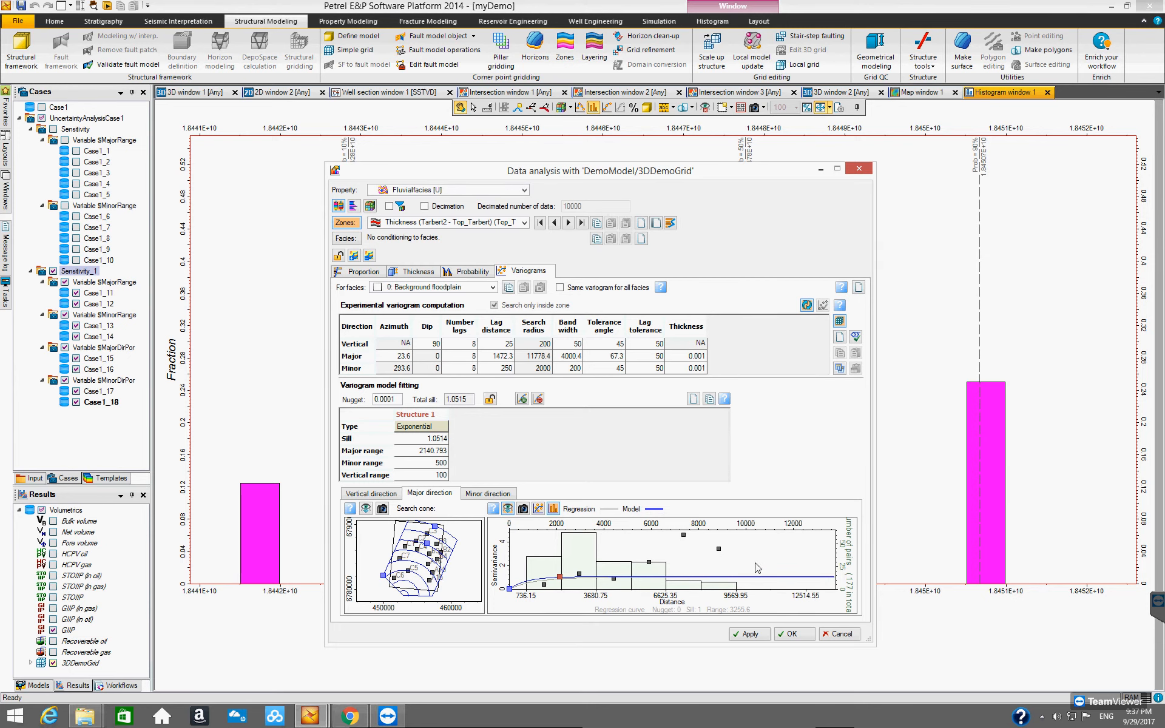
- Refine the major-direction variogram model of Background floodplain to a major range of about 2883 and a sill of about 0.985
{"action": "left_click_drag", "start_coordinate": [702, 172], "coordinate": [681, 127]}
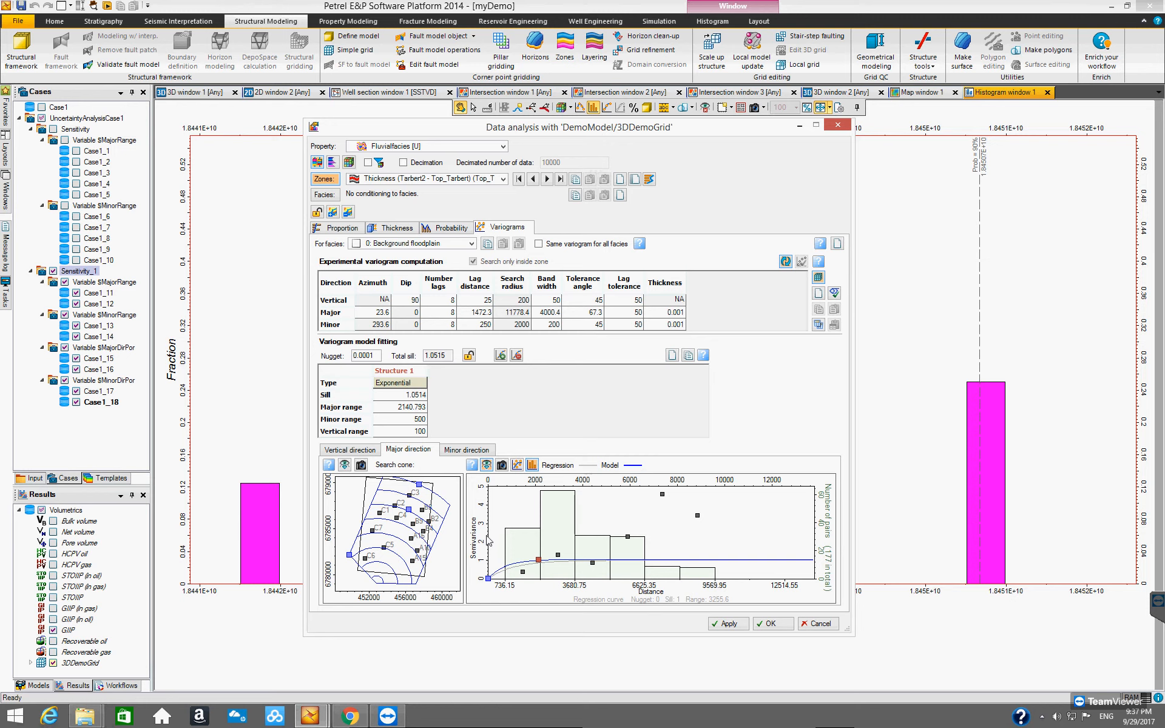
{"action": "left_click_drag", "start_coordinate": [537, 560], "coordinate": [549, 559]}
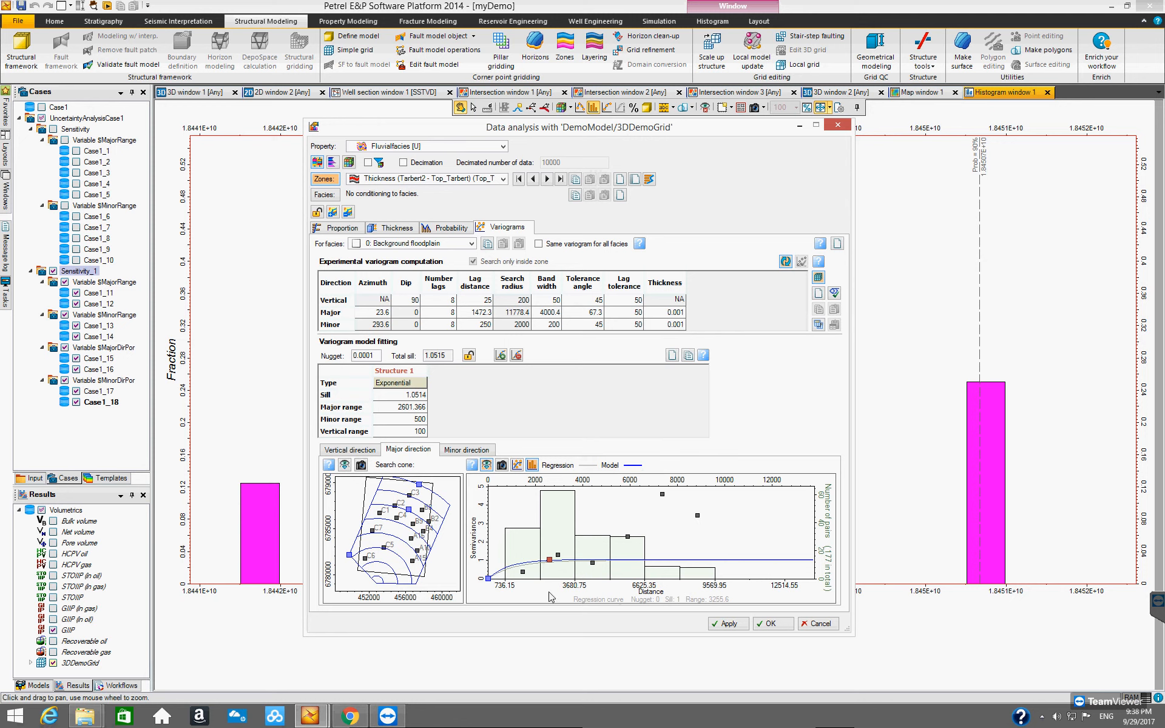
{"action": "left_click_drag", "start_coordinate": [549, 560], "coordinate": [551, 562]}
{"action": "left_click_drag", "start_coordinate": [550, 565], "coordinate": [556, 561]}
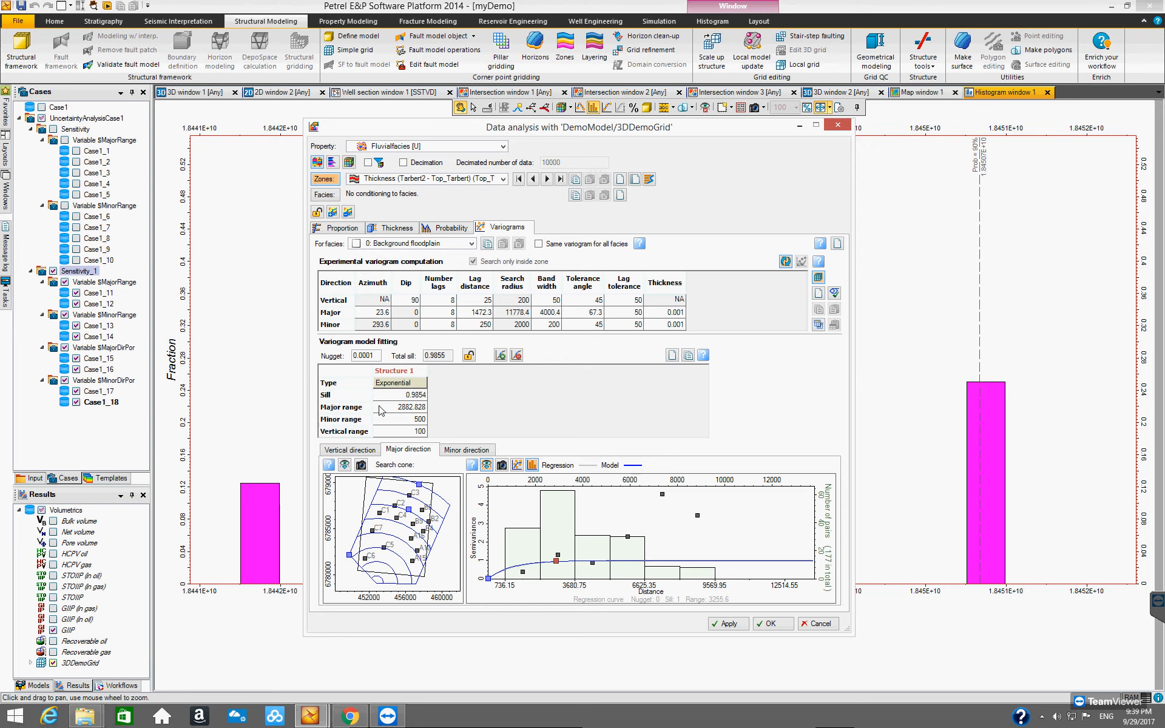
- Enlarge the minor-direction search cone to a search radius of 9536.8, band width 4240.5 and tolerance angle 86.6
{"action": "left_click", "coordinate": [464, 451]}
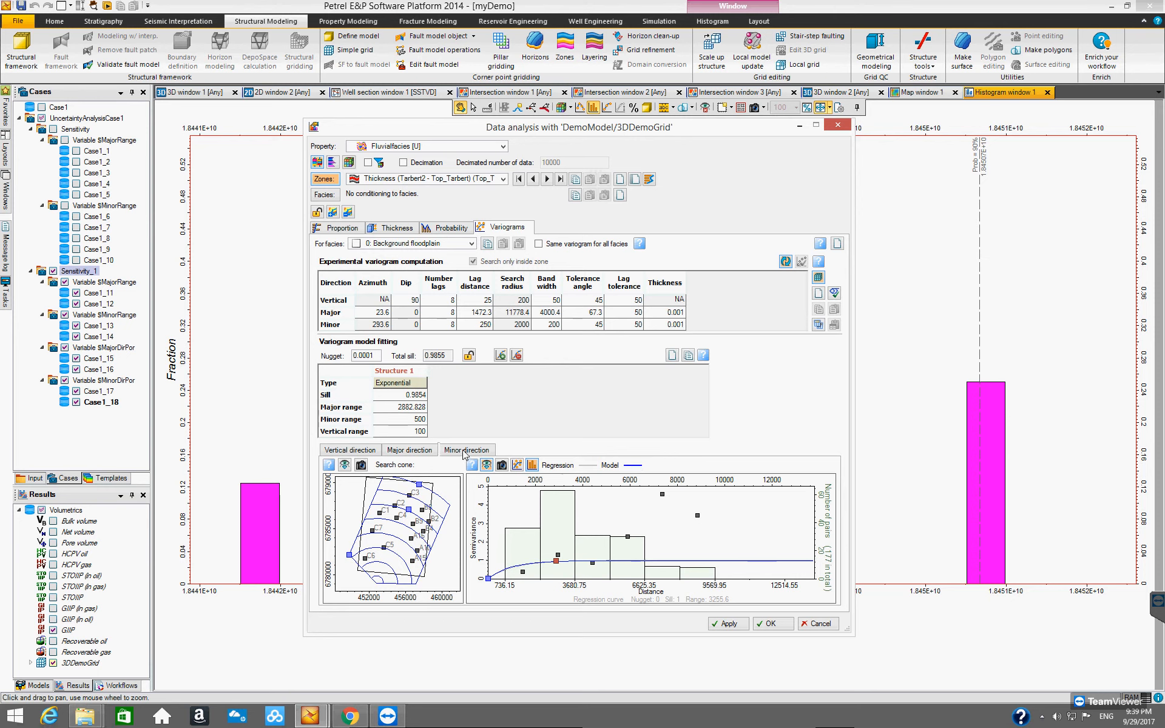
{"action": "left_click_drag", "start_coordinate": [403, 537], "coordinate": [437, 571]}
{"action": "left_click_drag", "start_coordinate": [388, 529], "coordinate": [370, 521]}
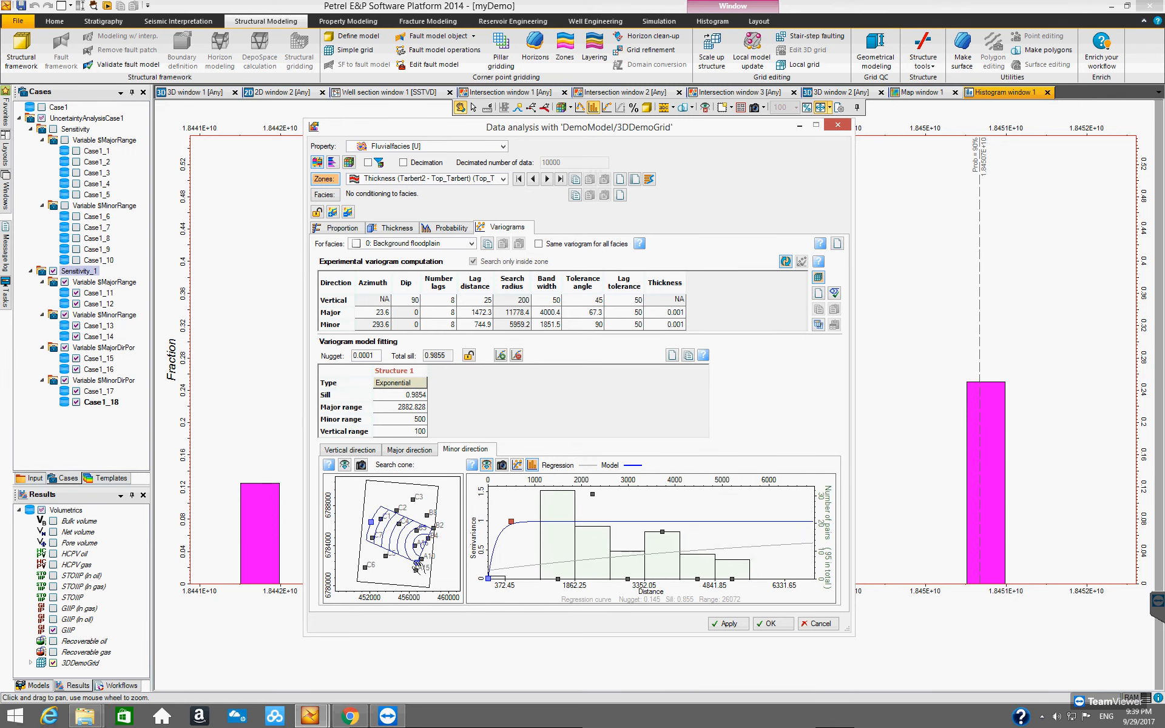
{"action": "left_click_drag", "start_coordinate": [417, 563], "coordinate": [416, 574]}
{"action": "left_click_drag", "start_coordinate": [371, 522], "coordinate": [354, 515]}
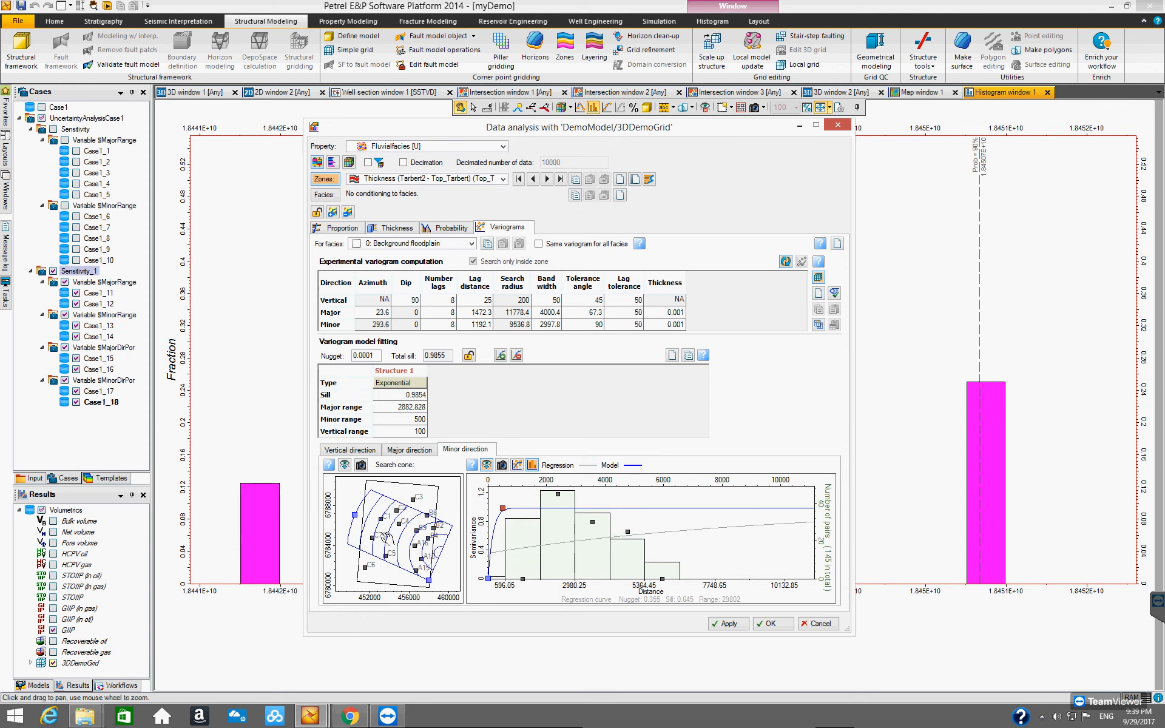
{"action": "left_click_drag", "start_coordinate": [428, 581], "coordinate": [422, 589]}
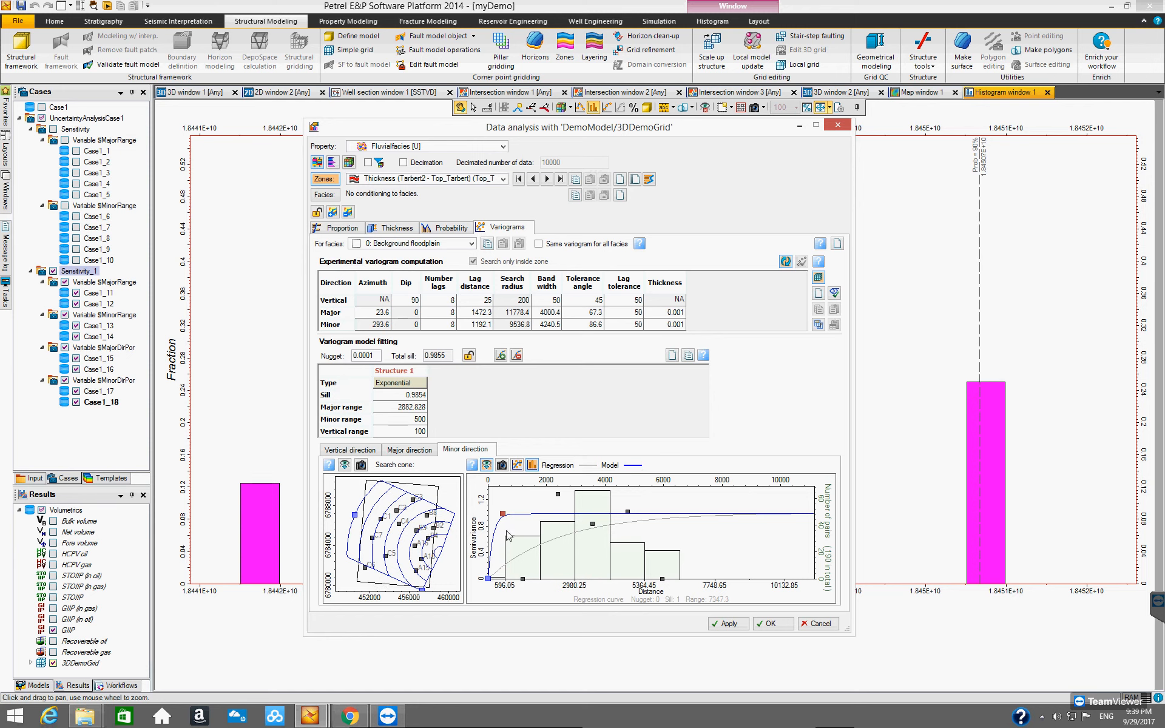
- Fit the minor range to about 624 with sill about 0.645, and resize the minor cone to radius 10152, band width 4718.9 and tolerance angle 83
{"action": "left_click_drag", "start_coordinate": [502, 514], "coordinate": [514, 536]}
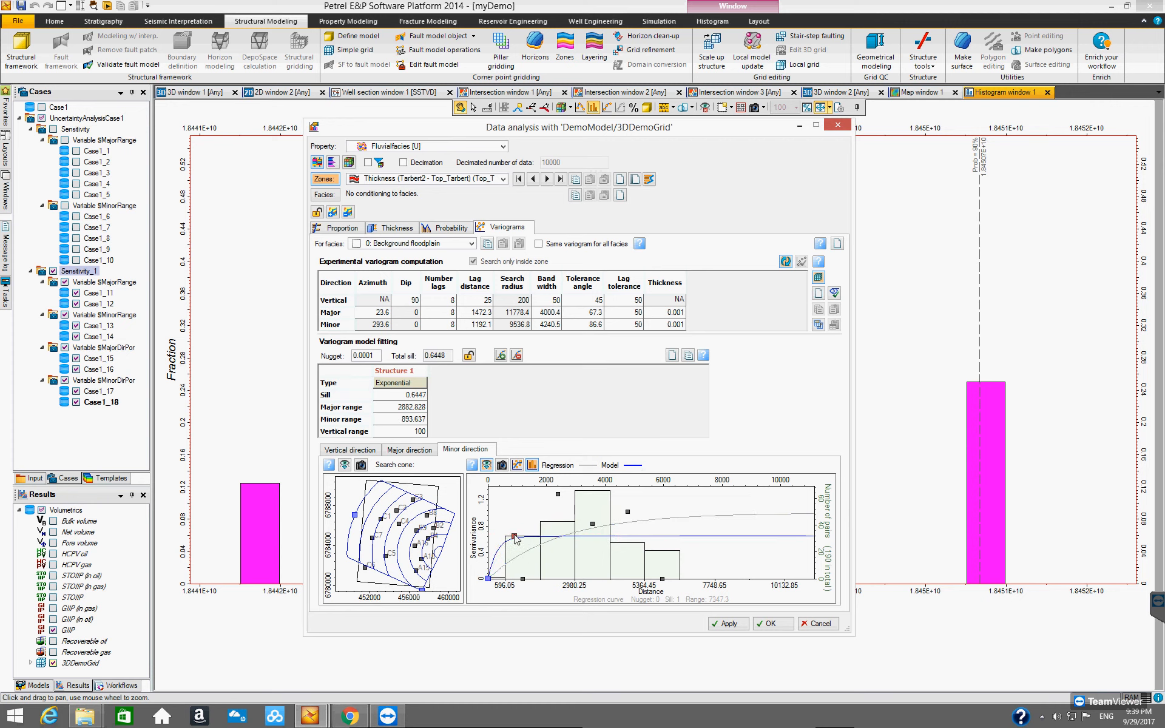
{"action": "left_click_drag", "start_coordinate": [515, 538], "coordinate": [506, 536]}
{"action": "left_click_drag", "start_coordinate": [422, 590], "coordinate": [418, 594]}
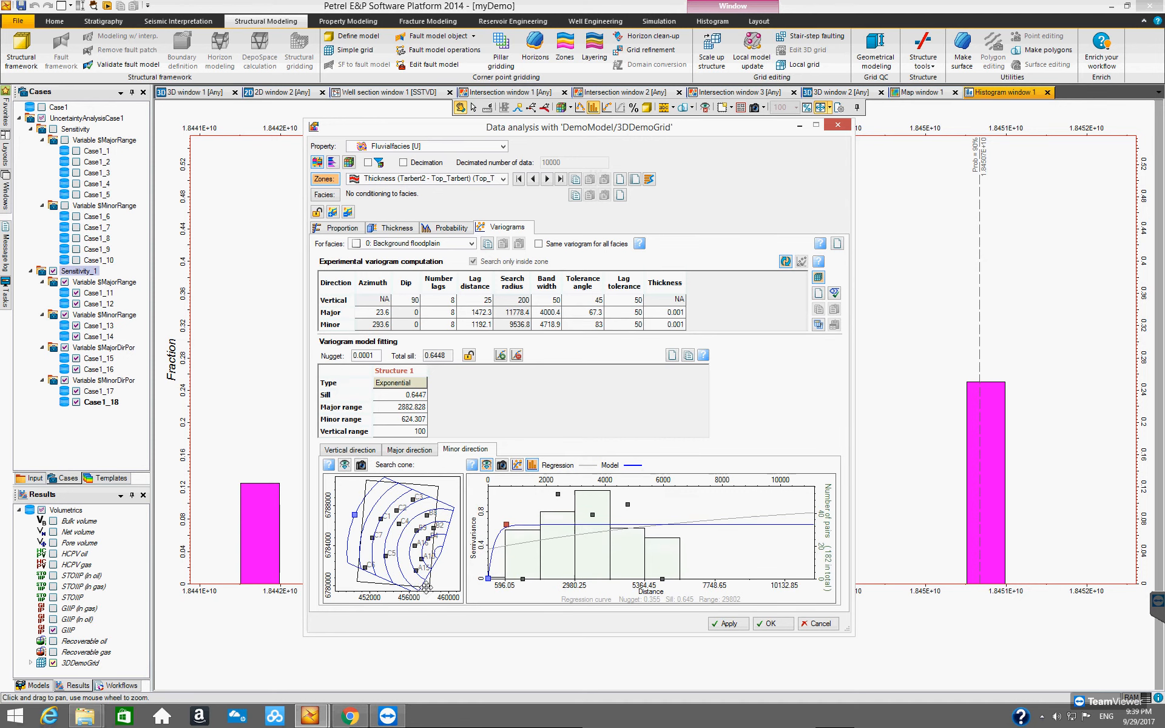
{"action": "left_click_drag", "start_coordinate": [356, 515], "coordinate": [352, 514]}
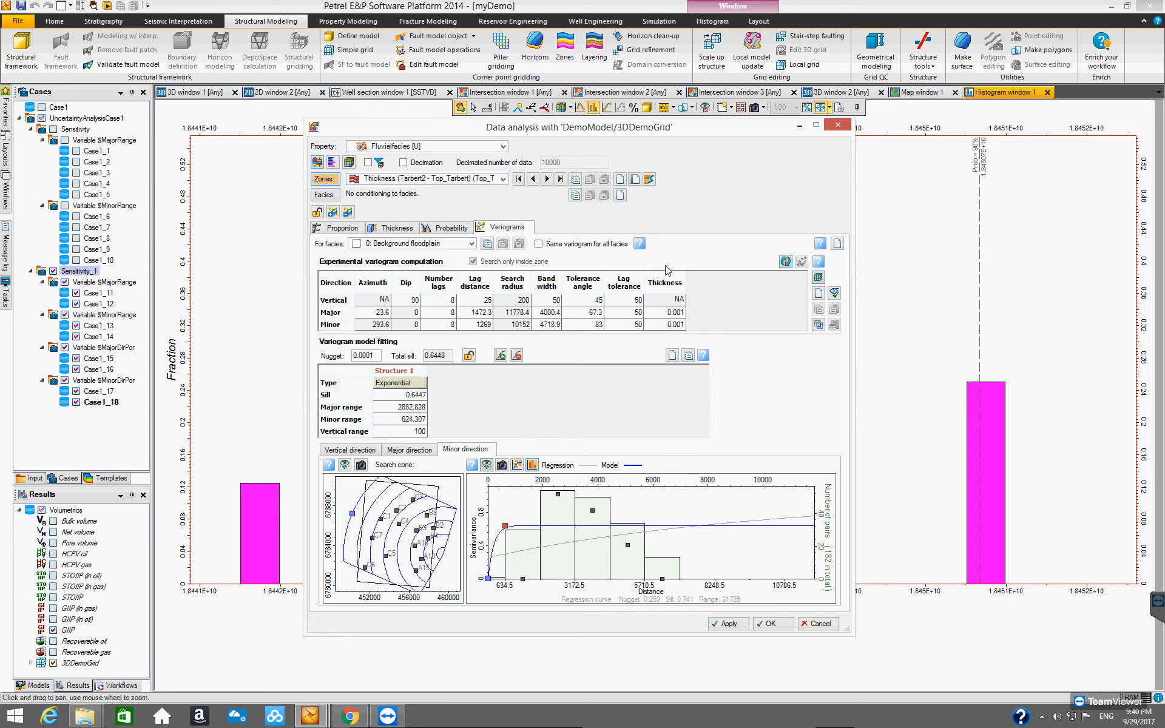
- Set the number of lags for the minor direction to 50
{"action": "double_click", "coordinate": [613, 300]}
{"action": "left_click", "coordinate": [453, 312]}
{"action": "left_click", "coordinate": [453, 325]}
{"action": "left_click", "coordinate": [470, 327]}
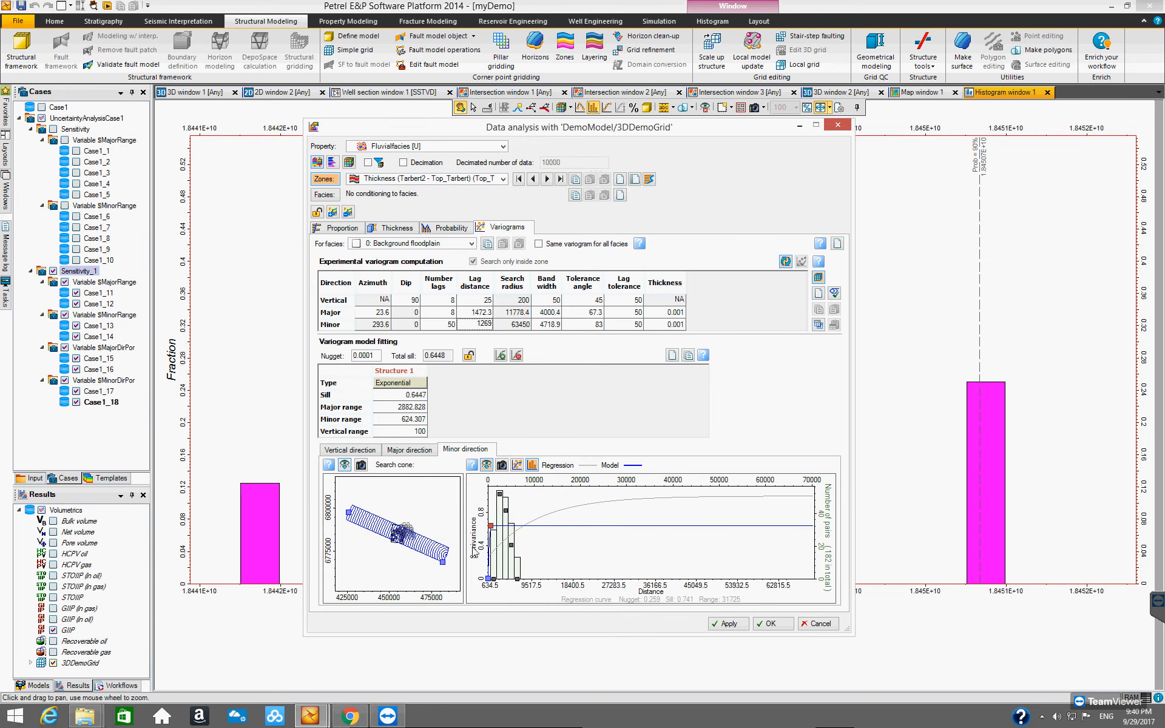
- Resize the minor cone to radius 13370, band width 4408.8 and tolerance angle 75.4, and fit a minor range of about 1232 with sill about 0.909
{"action": "left_click_drag", "start_coordinate": [348, 511], "coordinate": [369, 525]}
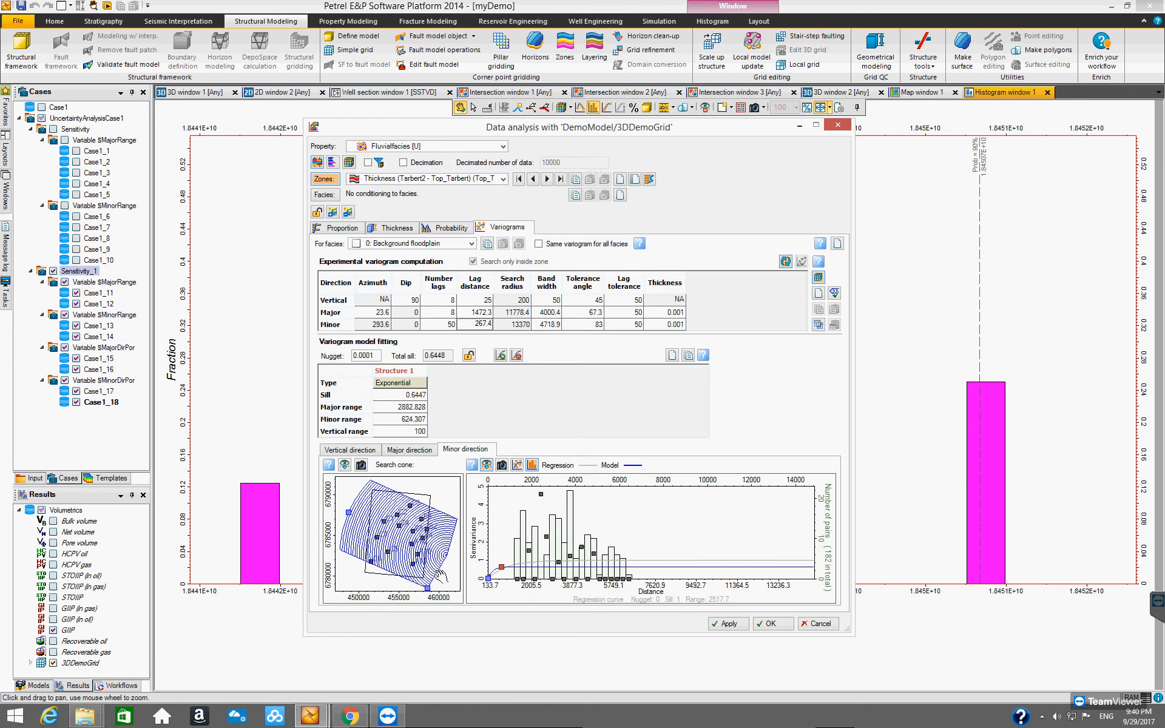
{"action": "left_click_drag", "start_coordinate": [426, 588], "coordinate": [425, 583]}
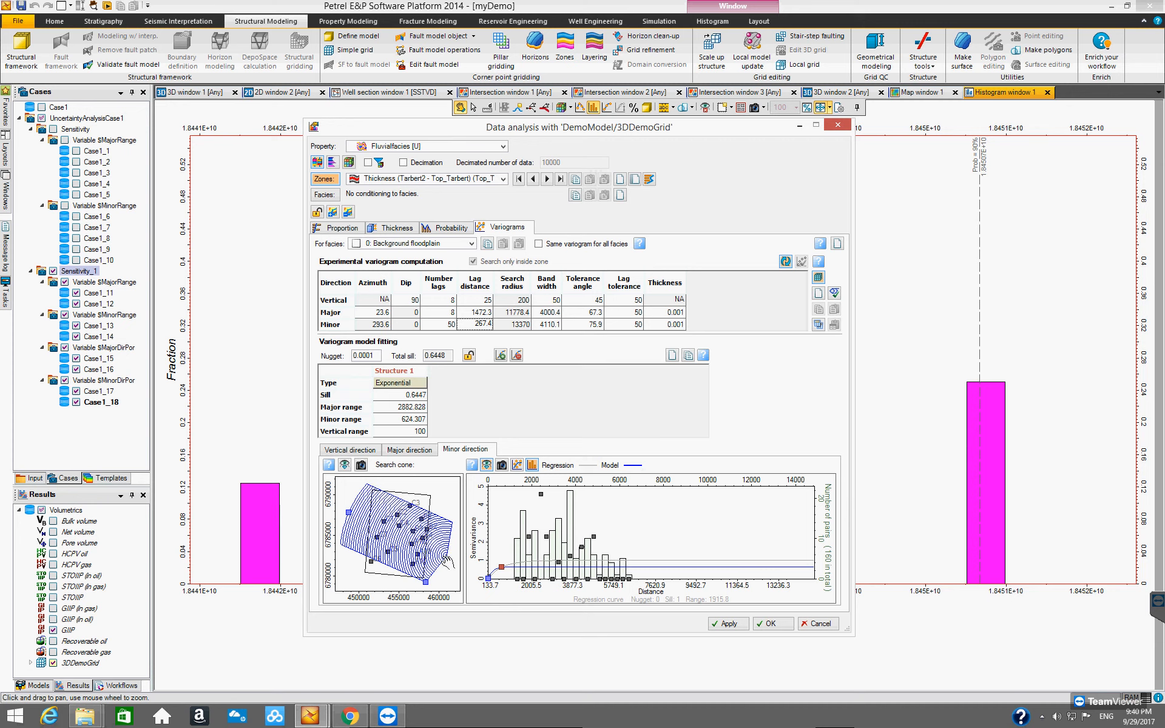
{"action": "left_click_drag", "start_coordinate": [424, 582], "coordinate": [424, 584]}
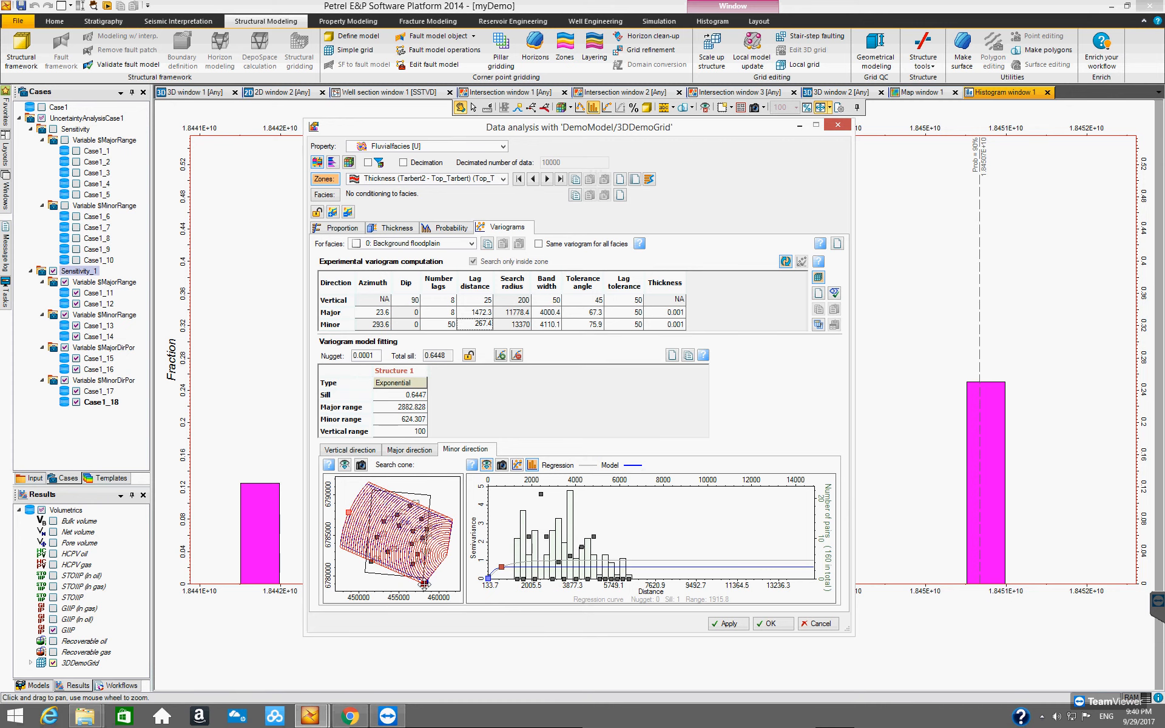
{"action": "left_click_drag", "start_coordinate": [500, 568], "coordinate": [514, 562]}
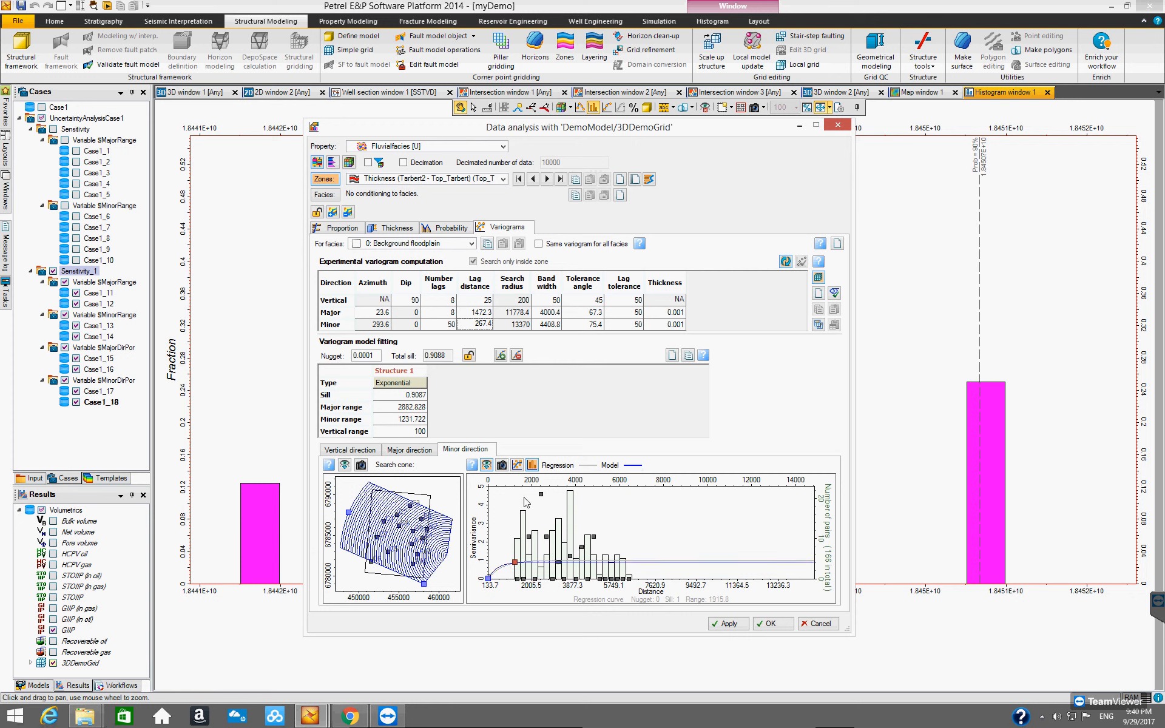
- Set the number of lags for the vertical-direction variogram to 100
{"action": "left_click", "coordinate": [358, 452]}
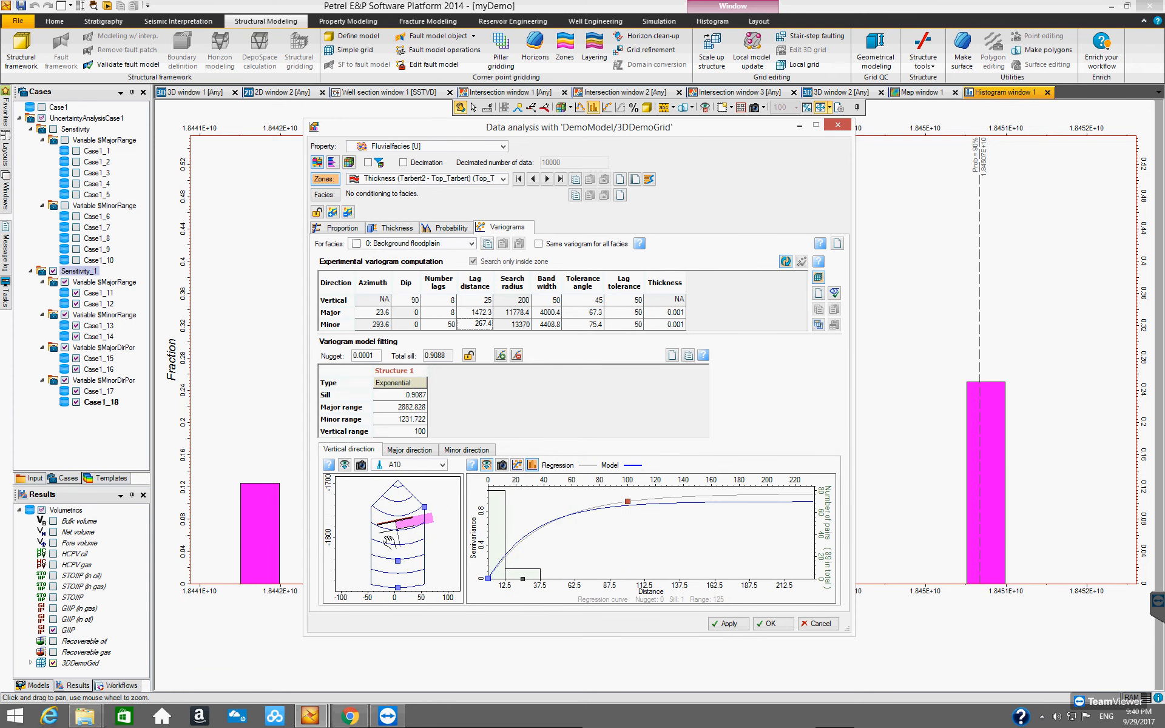
{"action": "left_click", "coordinate": [443, 465]}
{"action": "left_click", "coordinate": [444, 465]}
{"action": "double_click", "coordinate": [453, 300]}
{"action": "left_click", "coordinate": [504, 414]}
- Shorten the vertical search radius to 70 and fit the model to a vertical range of about 5.37 and sill of about 0.732
{"action": "left_click_drag", "start_coordinate": [397, 588], "coordinate": [396, 544]}
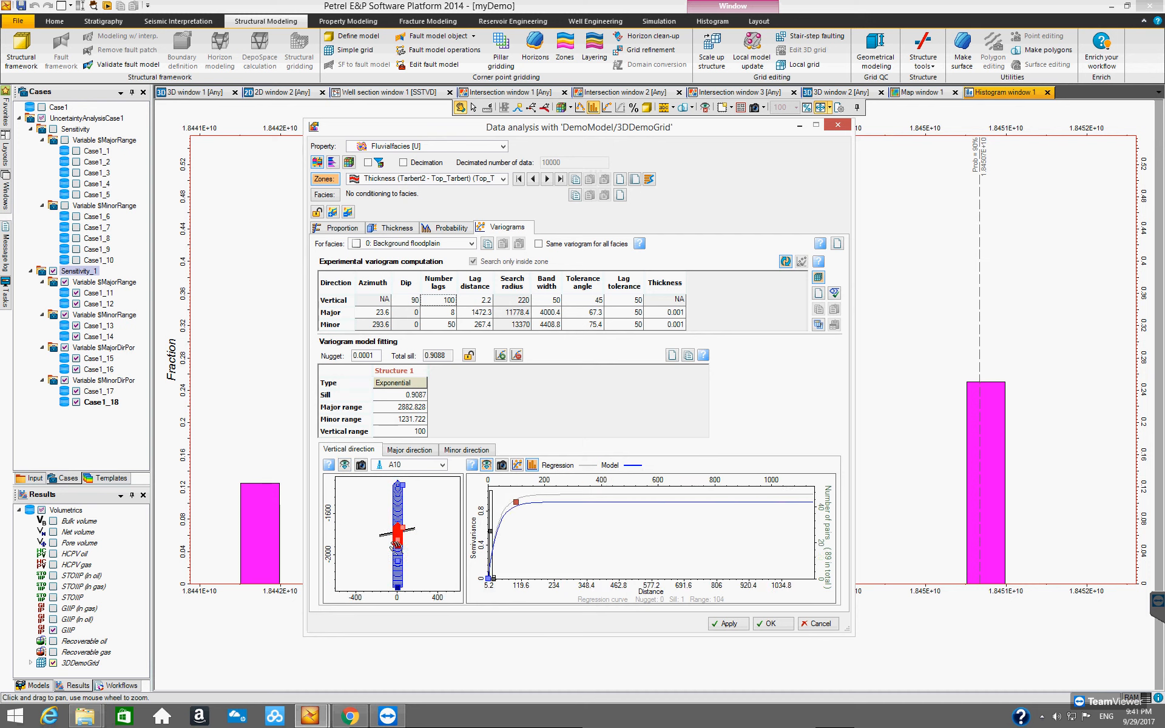
{"action": "mouse_move", "coordinate": [398, 589]}
{"action": "left_mouse_down"}
{"action": "mouse_move", "coordinate": [397, 549]}
{"action": "mouse_move", "coordinate": [397, 570]}
{"action": "left_mouse_up"}
{"action": "left_click_drag", "start_coordinate": [785, 502], "coordinate": [531, 513]}
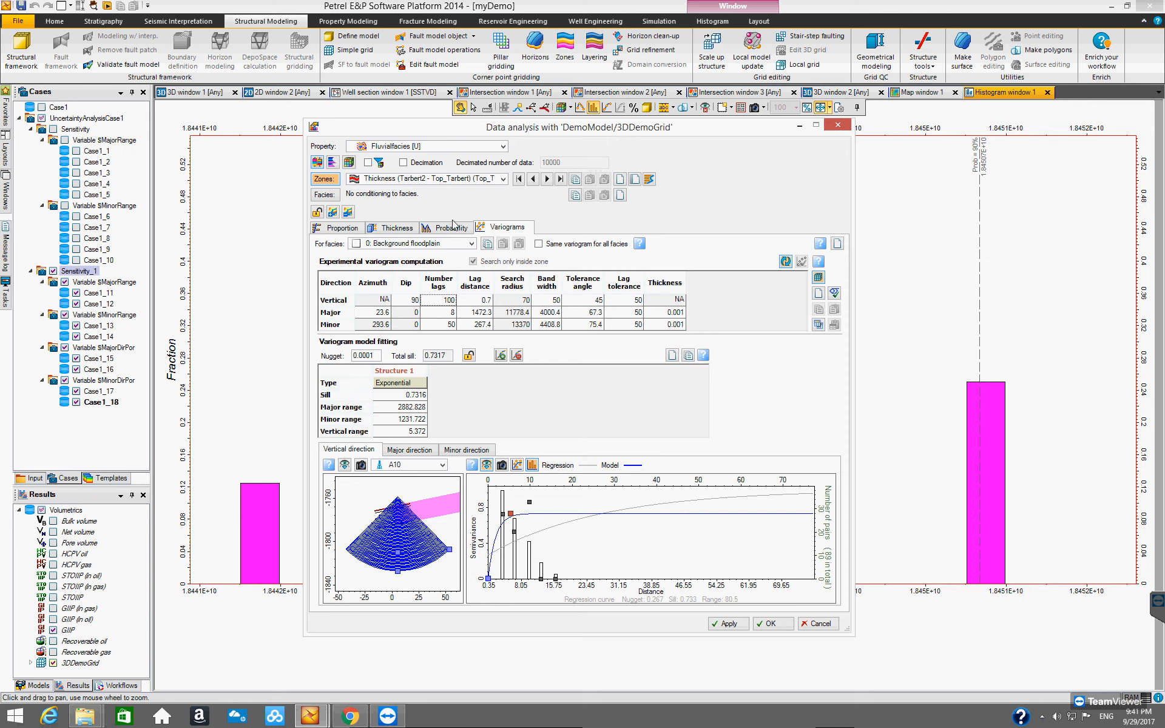
- Examine the vertical variograms of Channel sand, Levee sand and Crevasse splay sand, and check which zones and facies are available
{"action": "left_click", "coordinate": [472, 245]}
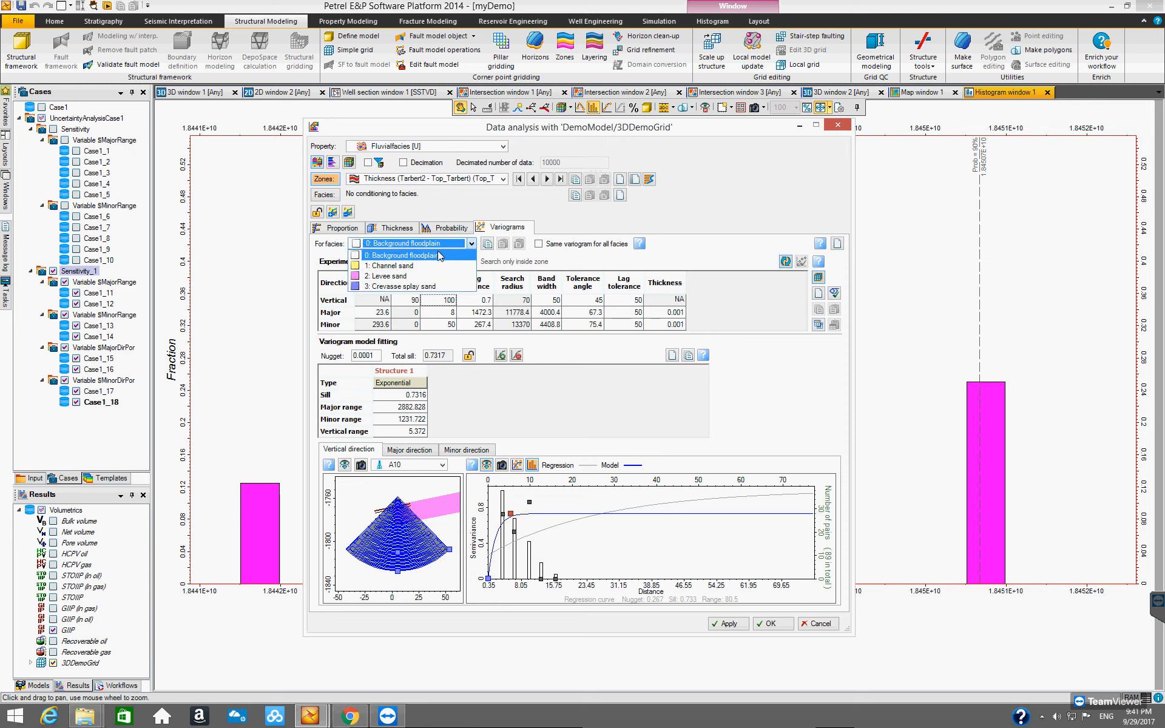
{"action": "left_click", "coordinate": [424, 266]}
{"action": "key", "text": "Down"}
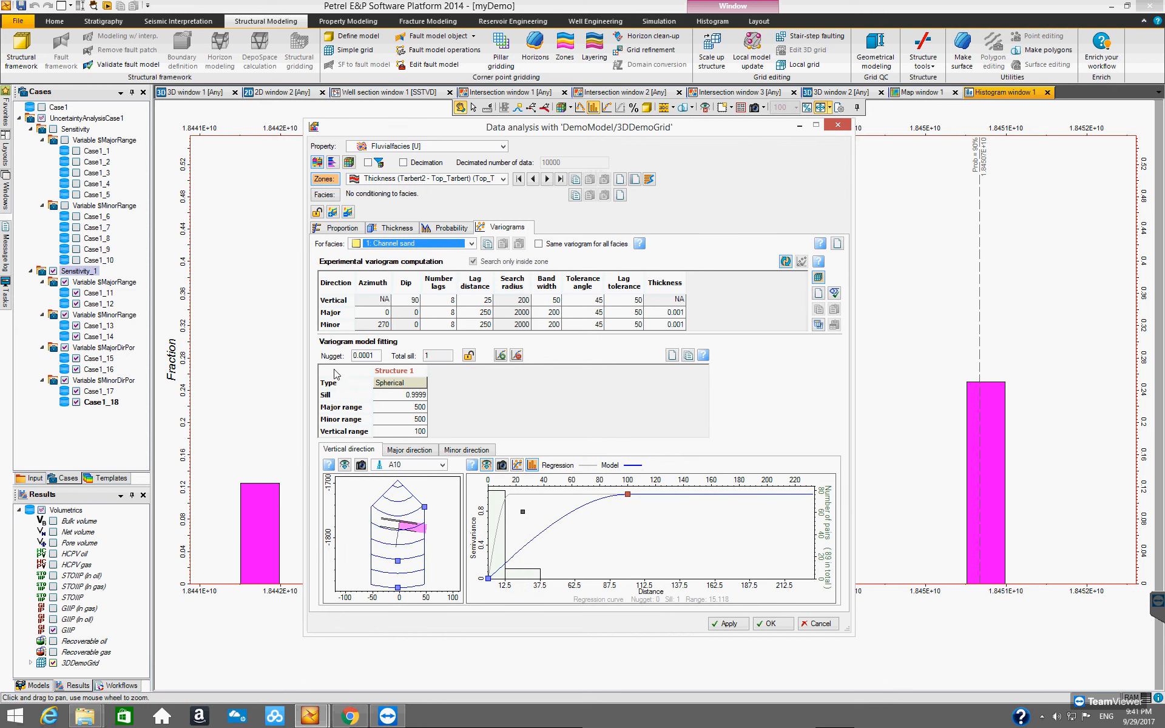
{"action": "left_click", "coordinate": [470, 244]}
{"action": "left_click", "coordinate": [456, 280]}
{"action": "key", "text": "Down"}
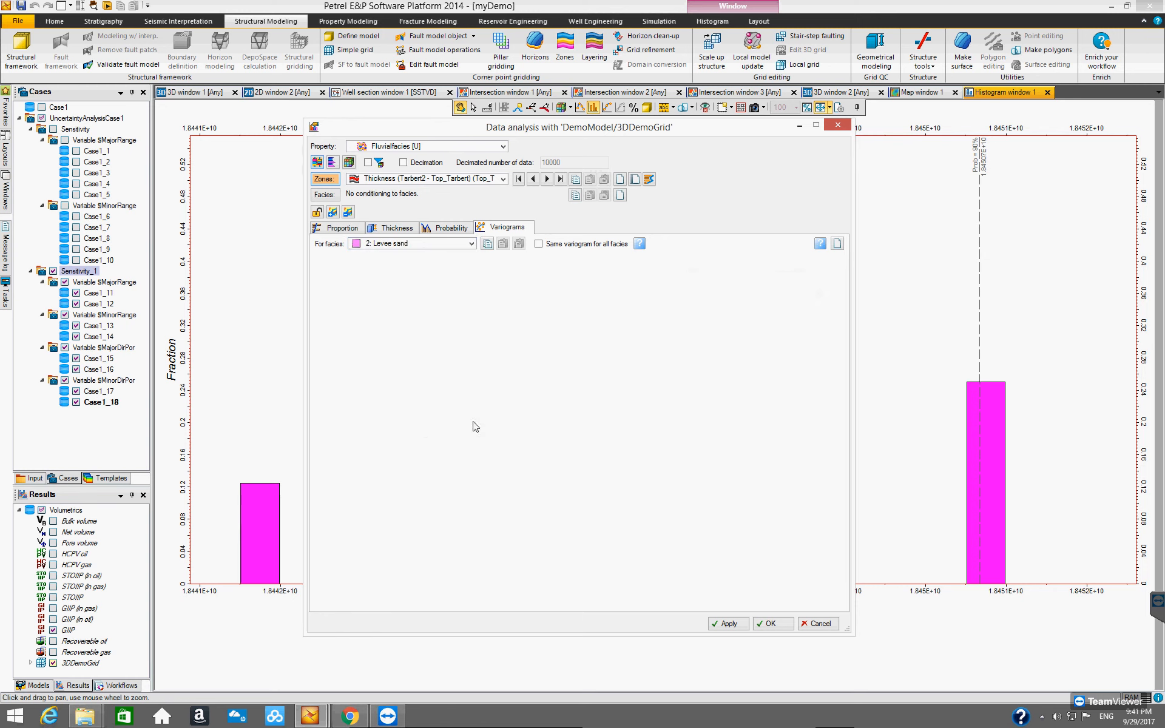
{"action": "left_click", "coordinate": [466, 243]}
{"action": "left_click", "coordinate": [399, 270]}
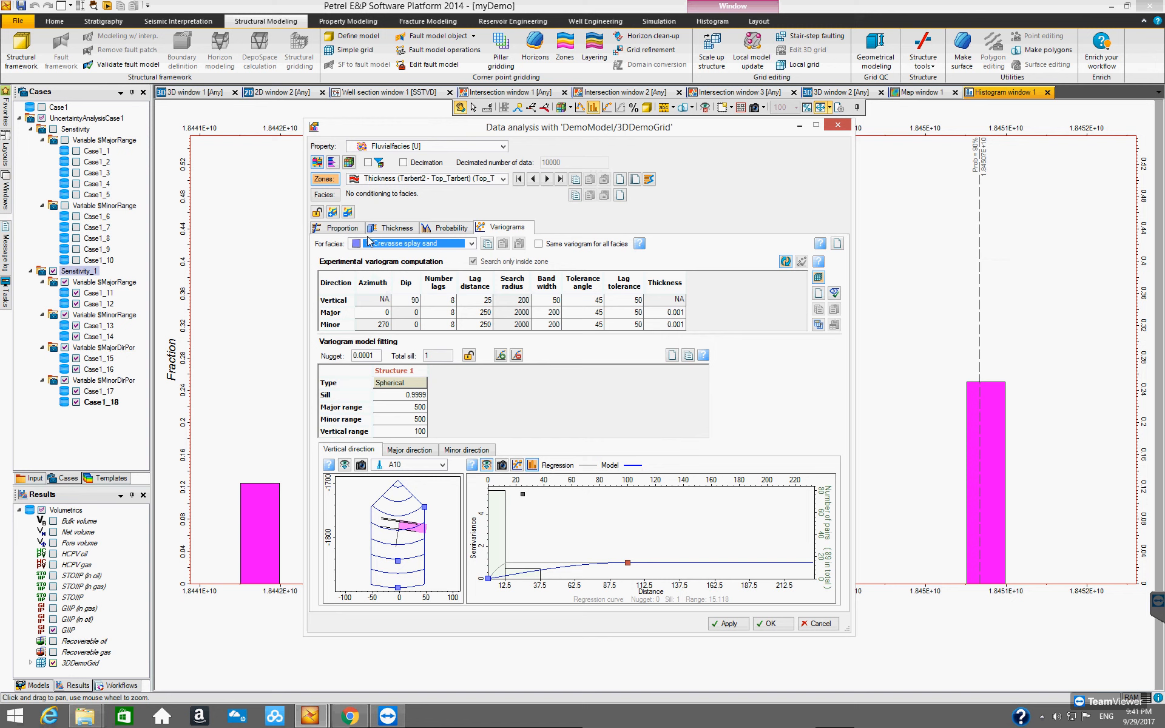
{"action": "left_click", "coordinate": [503, 179]}
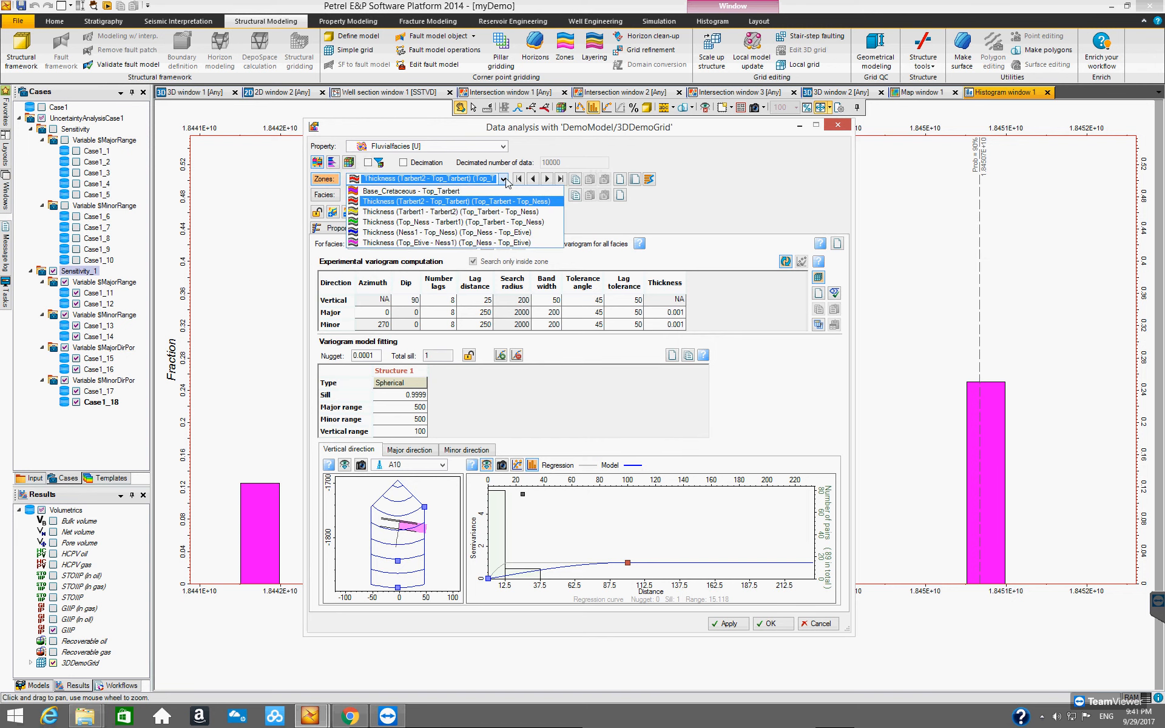
{"action": "left_click", "coordinate": [612, 224]}
{"action": "left_click", "coordinate": [472, 244]}
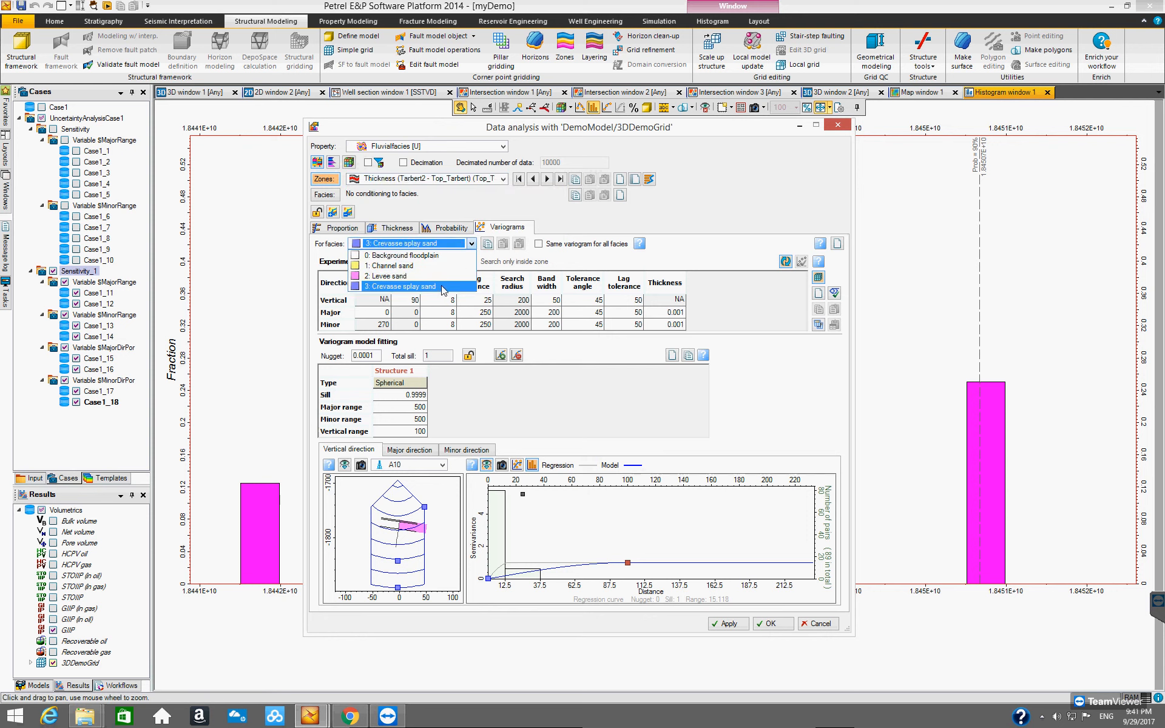
{"action": "left_click", "coordinate": [558, 225]}
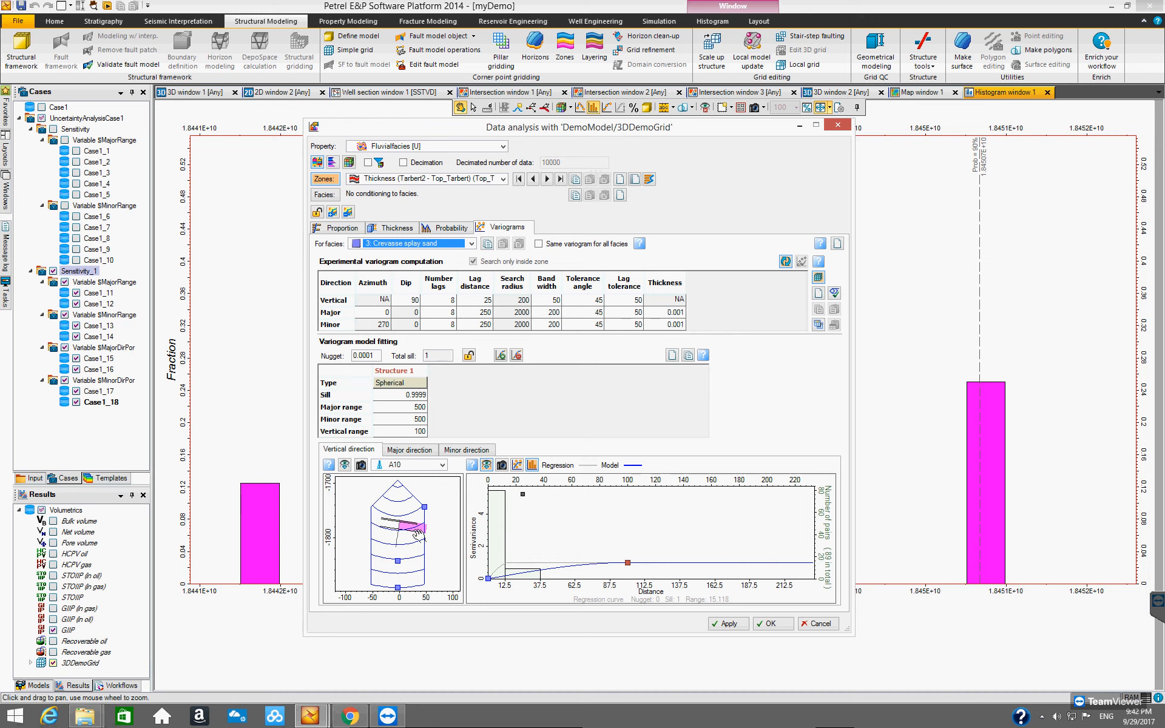
- Turn the major search cone of Crevasse splay sand to azimuth 43.4 with search radius 7102.4, band width 3647.2 and tolerance angle 63.9
{"action": "left_click", "coordinate": [400, 450]}
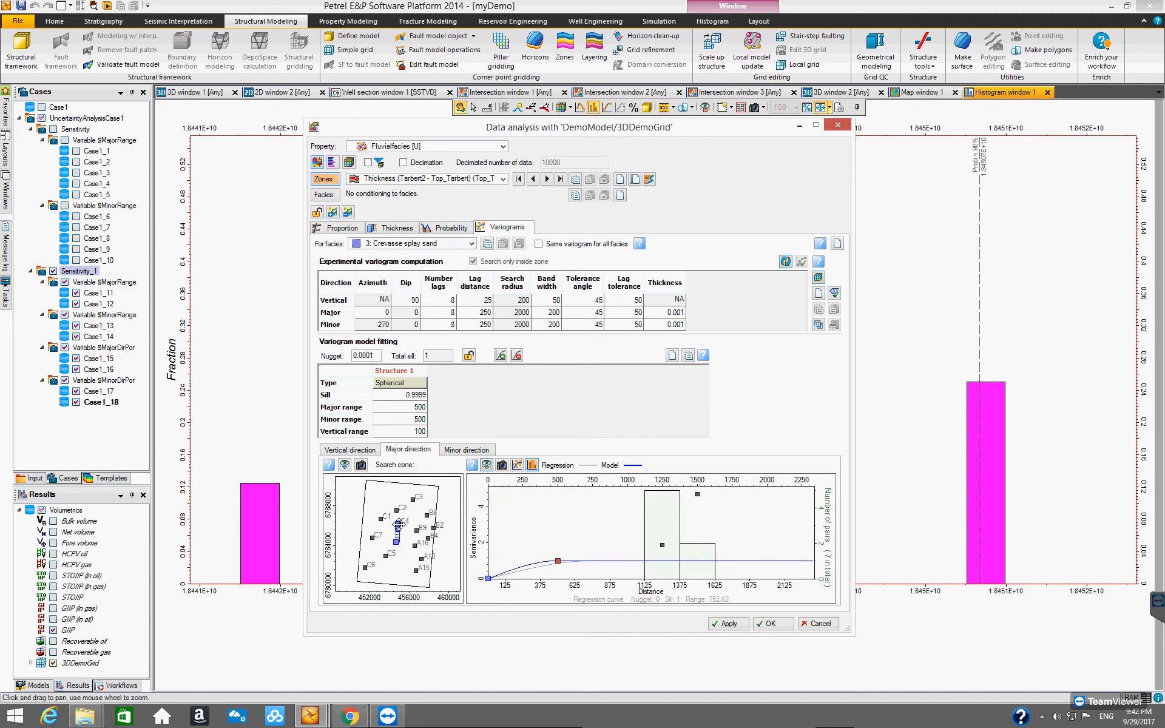
{"action": "mouse_move", "coordinate": [398, 525]}
{"action": "left_mouse_down"}
{"action": "mouse_move", "coordinate": [398, 499]}
{"action": "mouse_move", "coordinate": [396, 517]}
{"action": "mouse_move", "coordinate": [382, 516]}
{"action": "mouse_move", "coordinate": [412, 517]}
{"action": "left_mouse_up"}
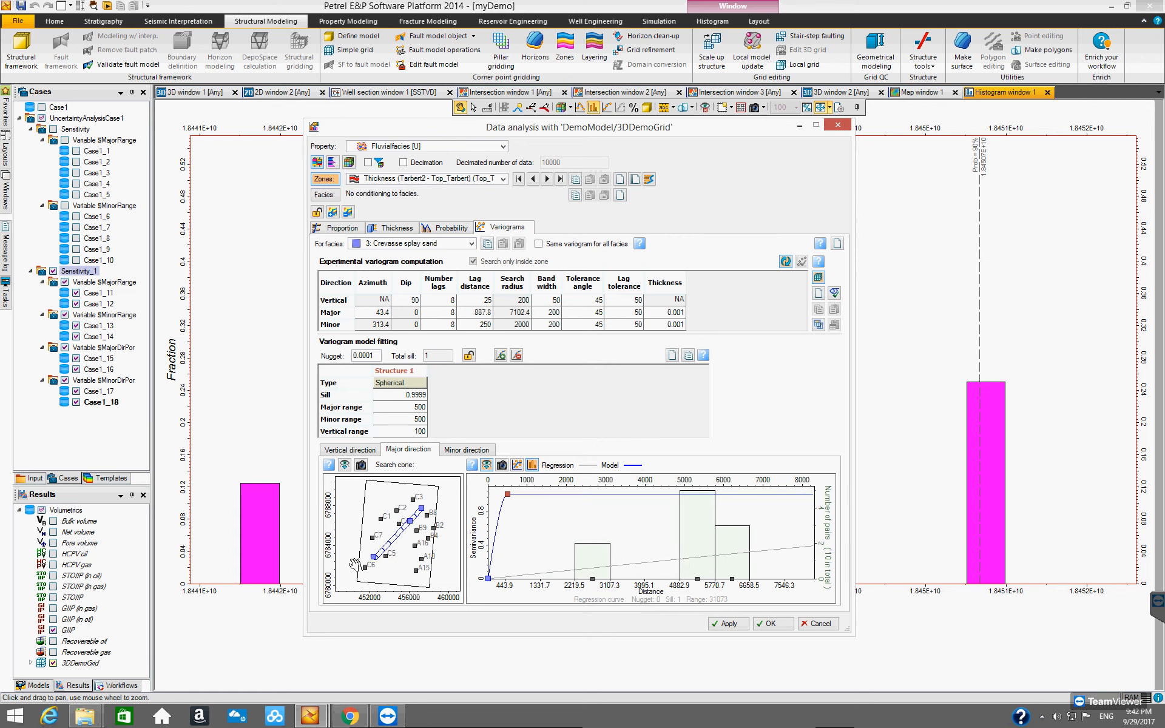
{"action": "left_click_drag", "start_coordinate": [371, 557], "coordinate": [400, 563]}
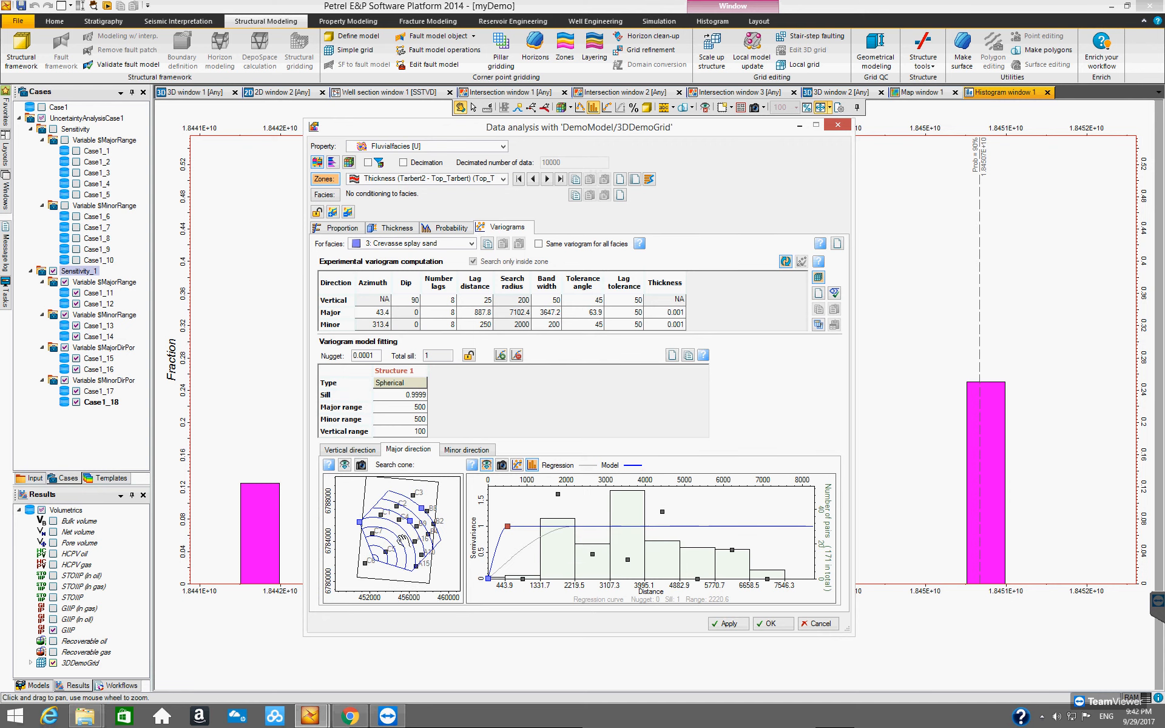
{"action": "left_click_drag", "start_coordinate": [396, 533], "coordinate": [399, 540]}
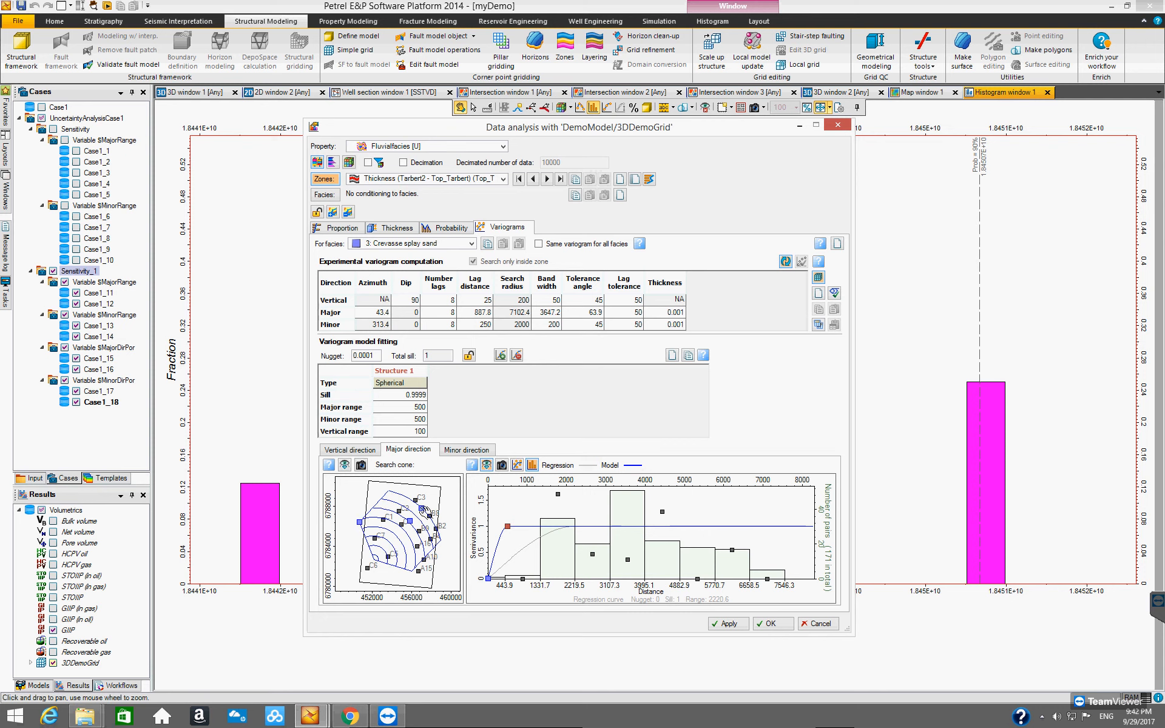
- Enlarge the major cone to search radius 10305.6, band width 3950.5 and tolerance angle 62.1, and accept the data analysis after checking the minor direction
{"action": "left_click_drag", "start_coordinate": [422, 509], "coordinate": [431, 496]}
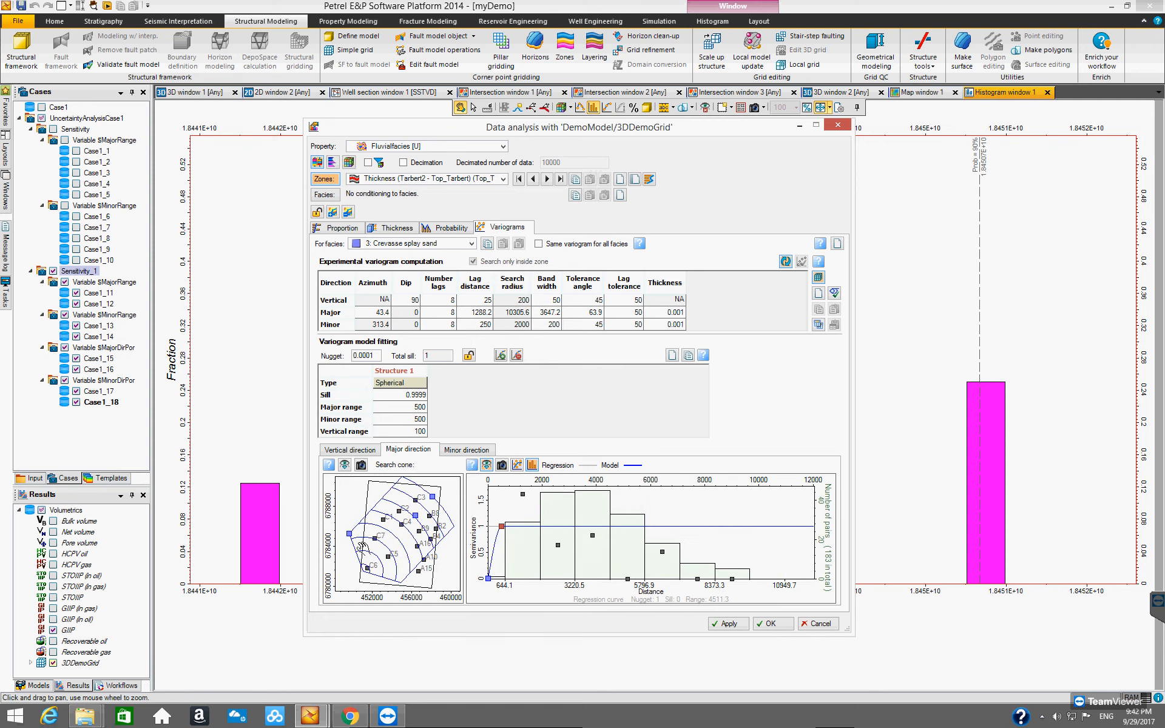
{"action": "left_click", "coordinate": [349, 531]}
{"action": "left_click_drag", "start_coordinate": [350, 531], "coordinate": [396, 536]}
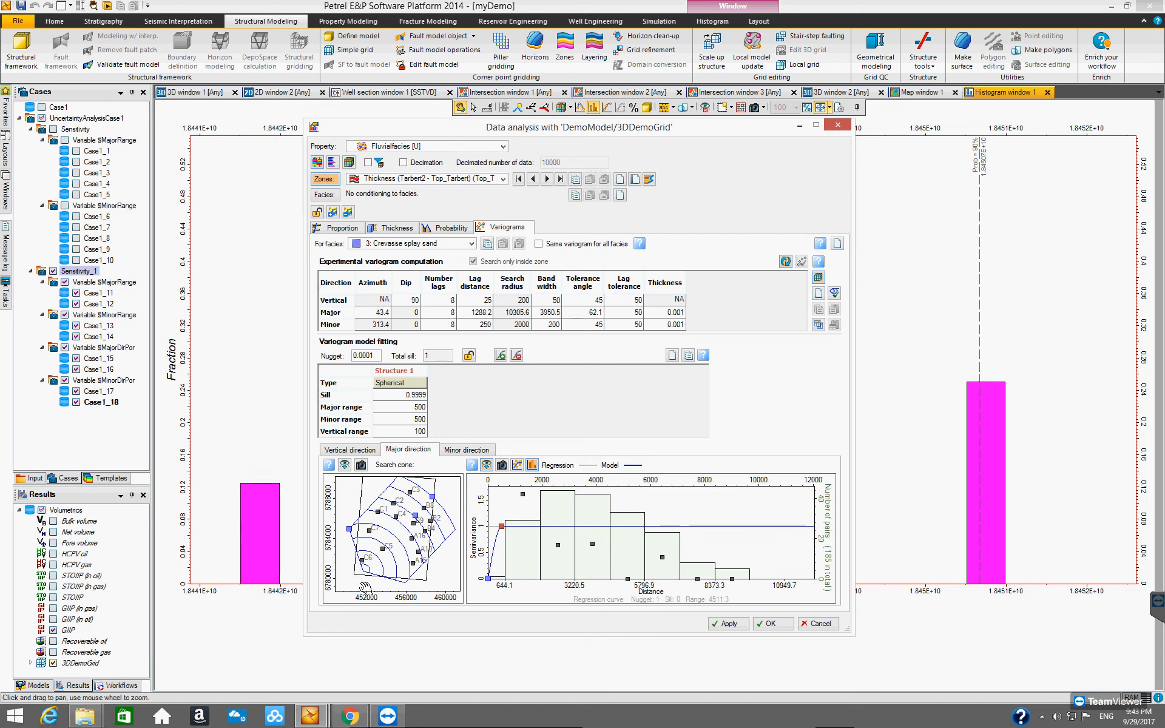
{"action": "left_click", "coordinate": [482, 449]}
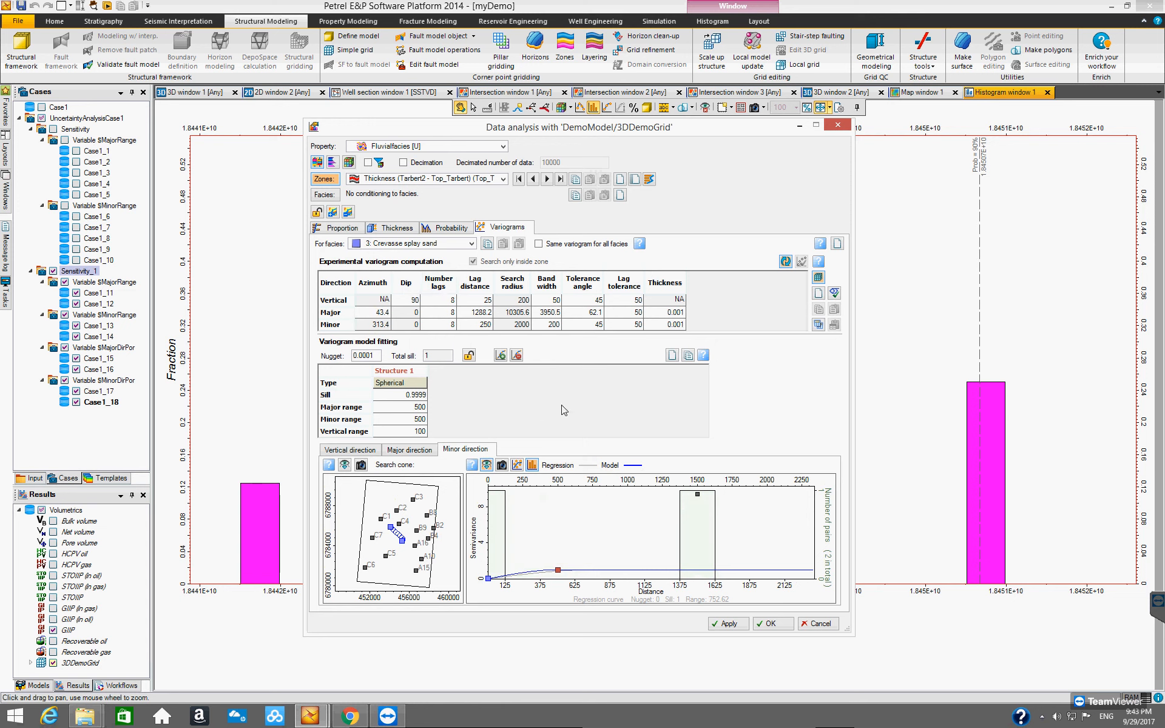
{"action": "left_click", "coordinate": [769, 624]}
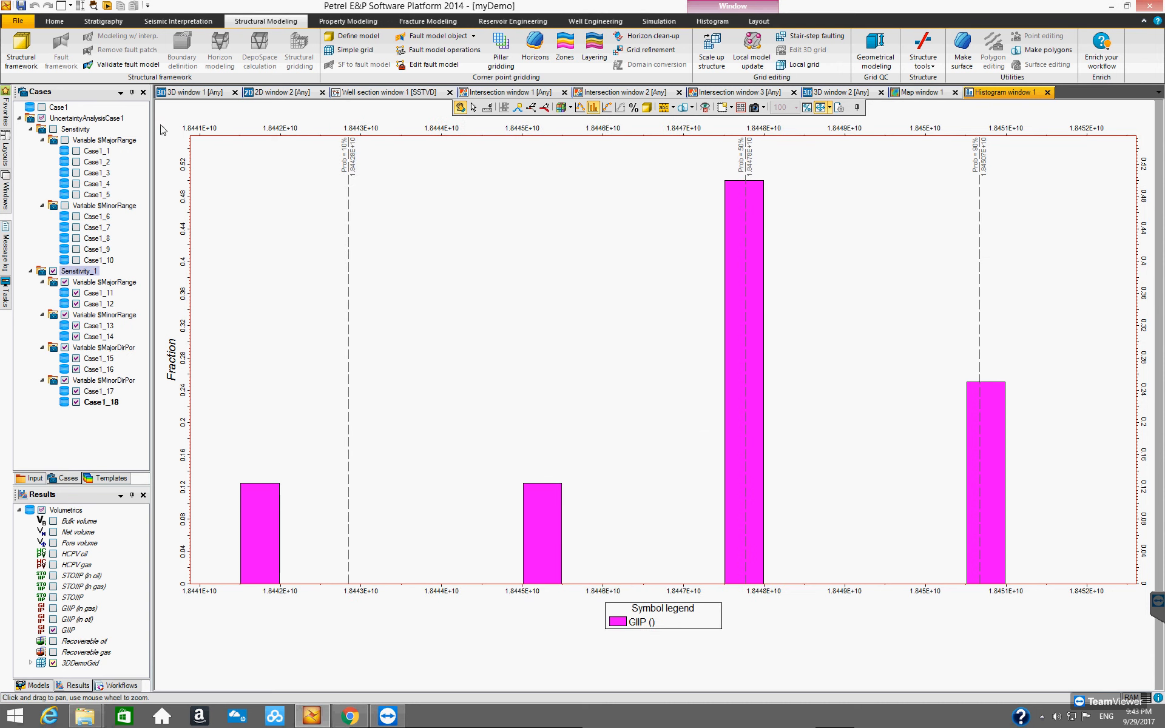
- Open Facies modeling for the existing Fluvialfacies [U] property and widen its dialog
{"action": "left_click", "coordinate": [344, 22]}
{"action": "left_click", "coordinate": [252, 49]}
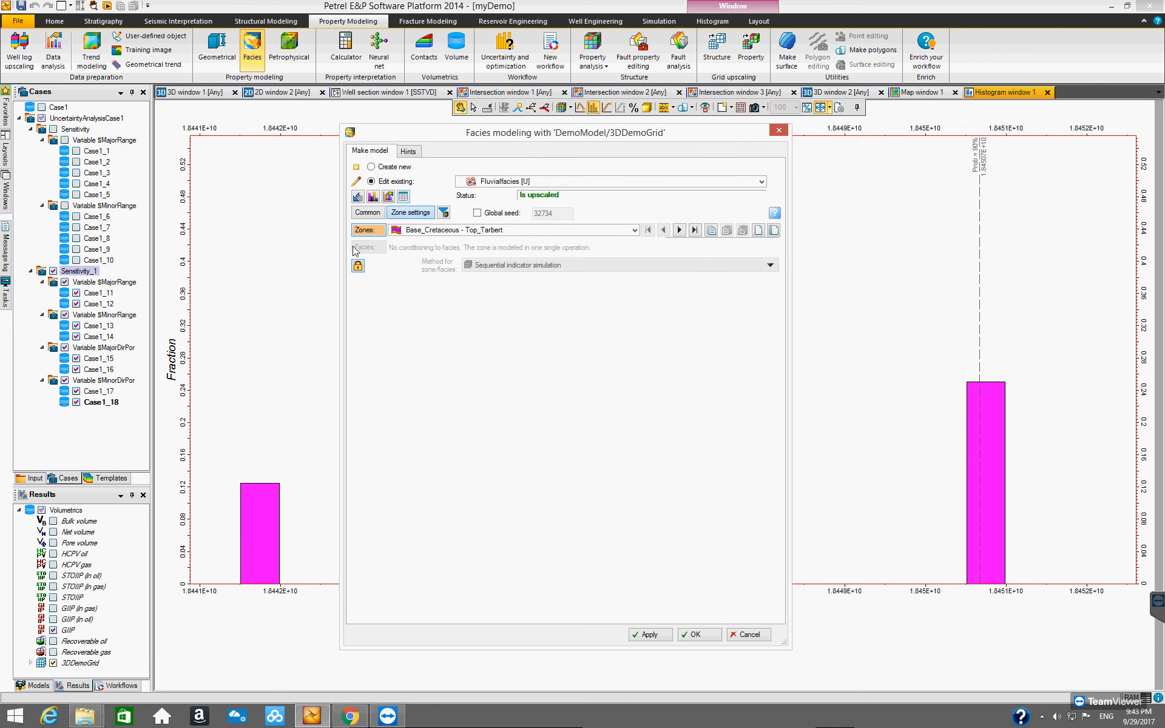
{"action": "left_click_drag", "start_coordinate": [340, 241], "coordinate": [620, 231]}
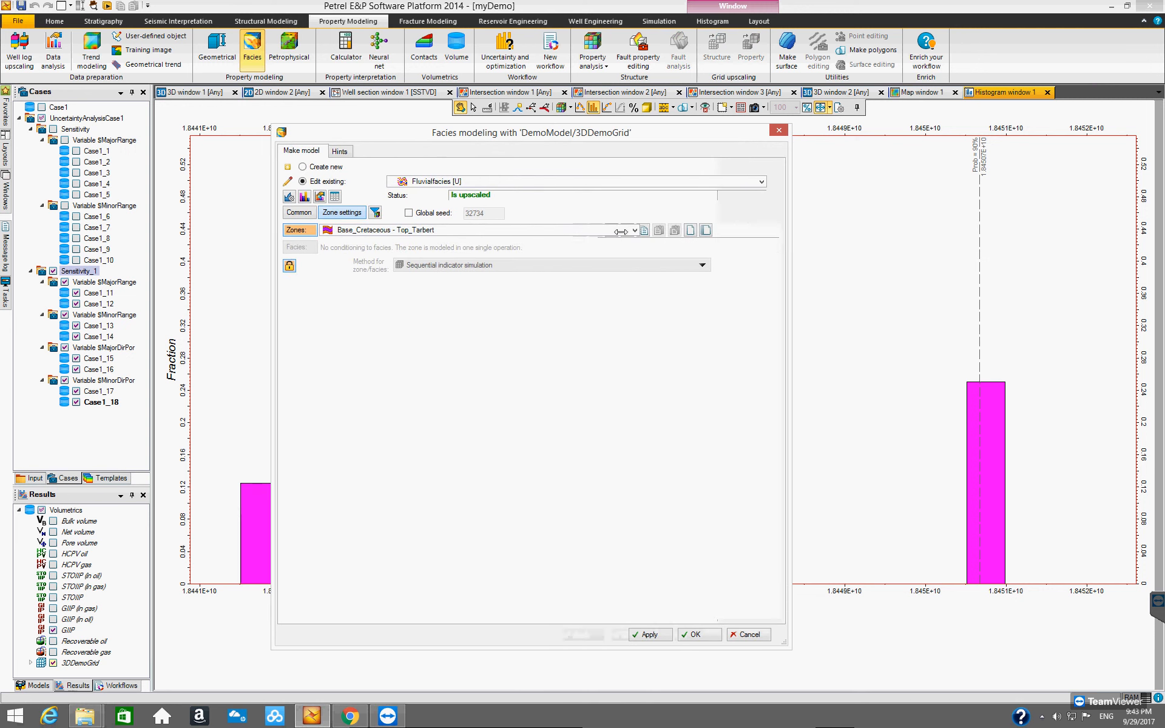
- For zone Thickness (Tarbert2 - Top_Tarbert), take the variograms and vertical proportion curves from the data analysis and add Background floodplain to the modeled facies
{"action": "left_click", "coordinate": [634, 230]}
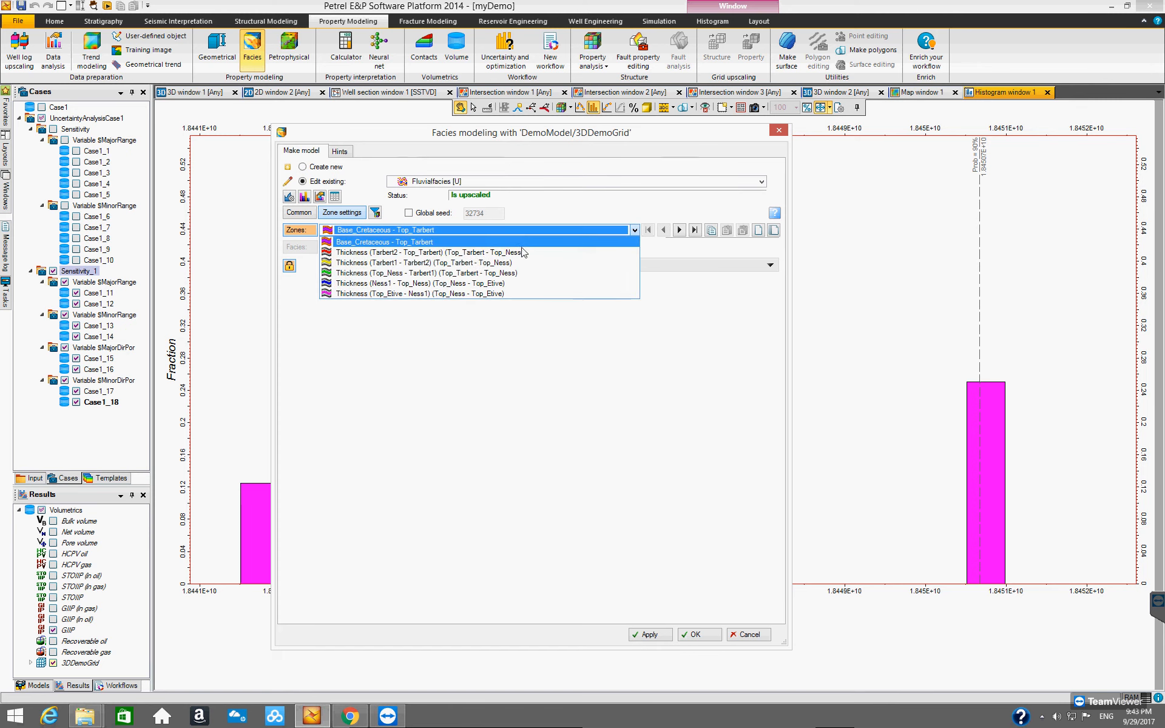
{"action": "left_click", "coordinate": [475, 254]}
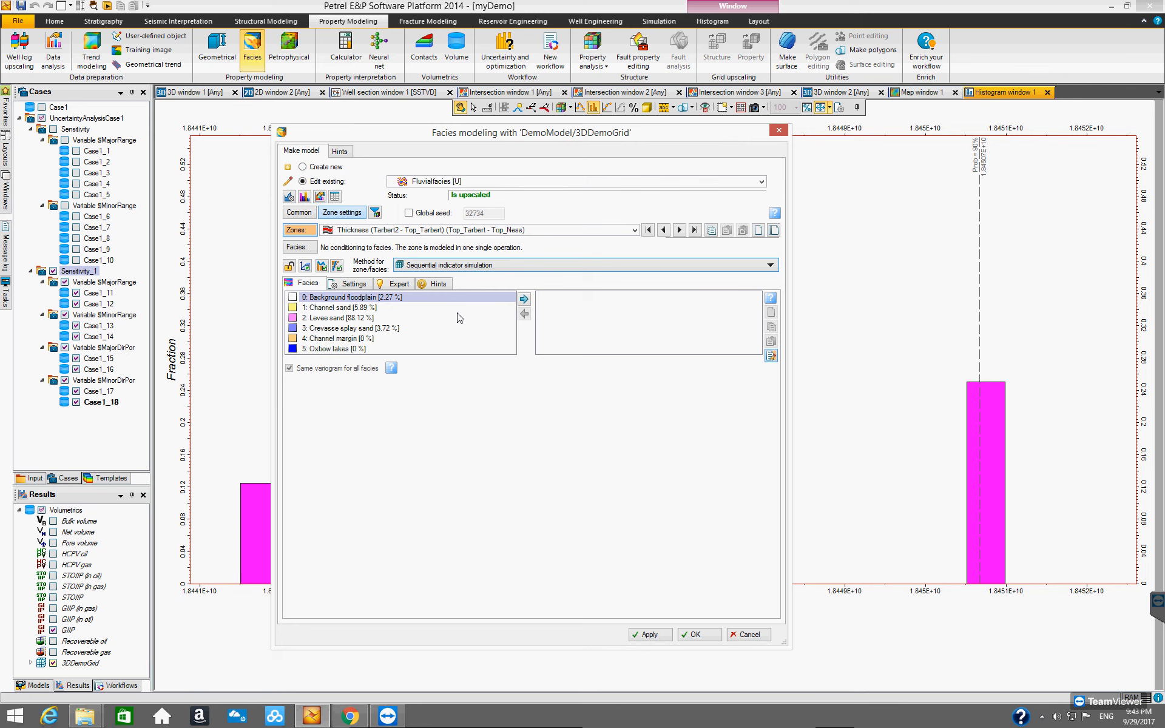
{"action": "left_click", "coordinate": [305, 267]}
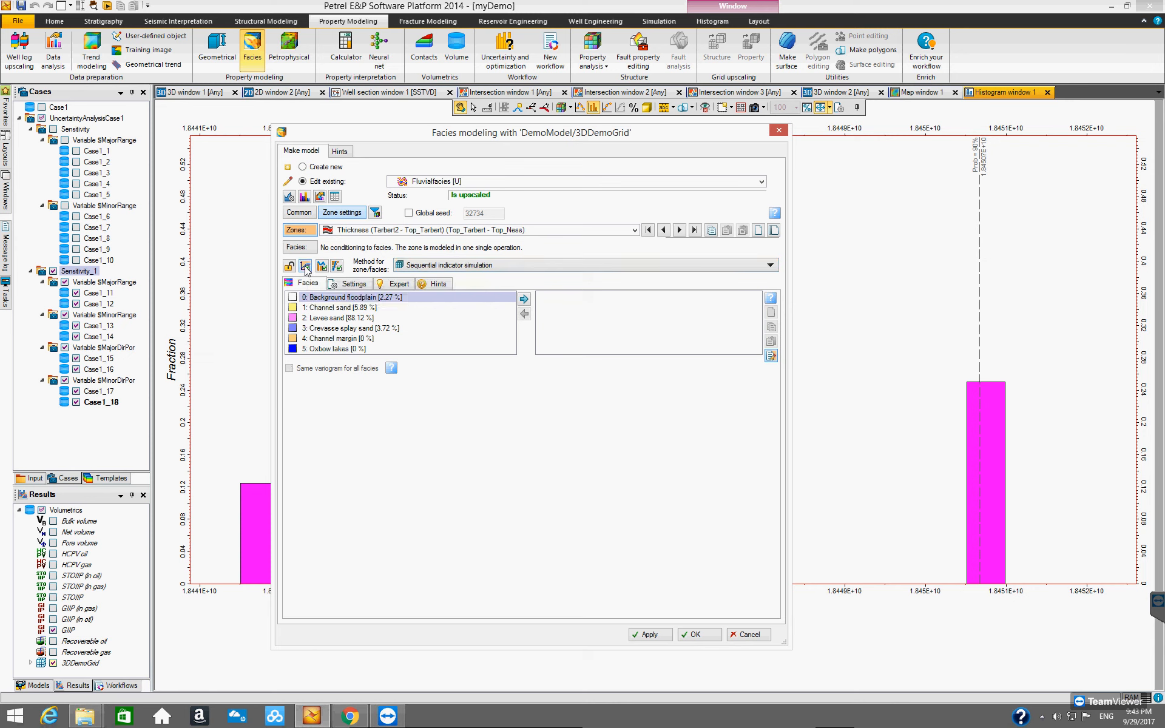
{"action": "left_click", "coordinate": [321, 268]}
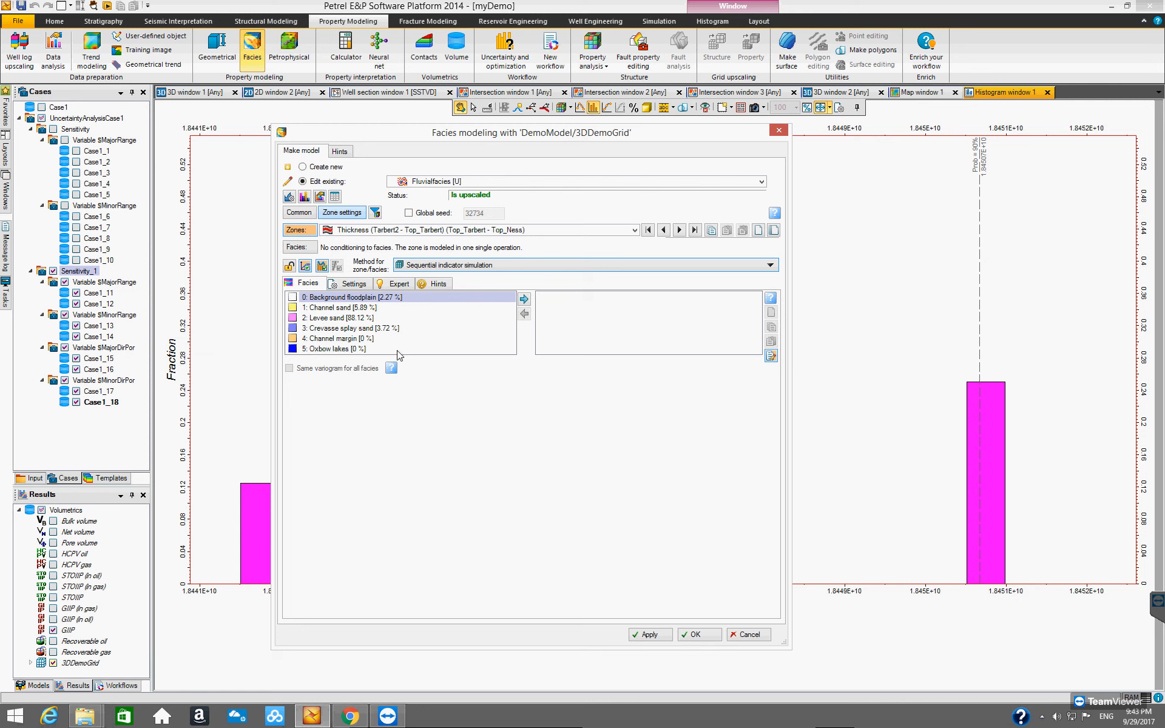
{"action": "left_click", "coordinate": [526, 300]}
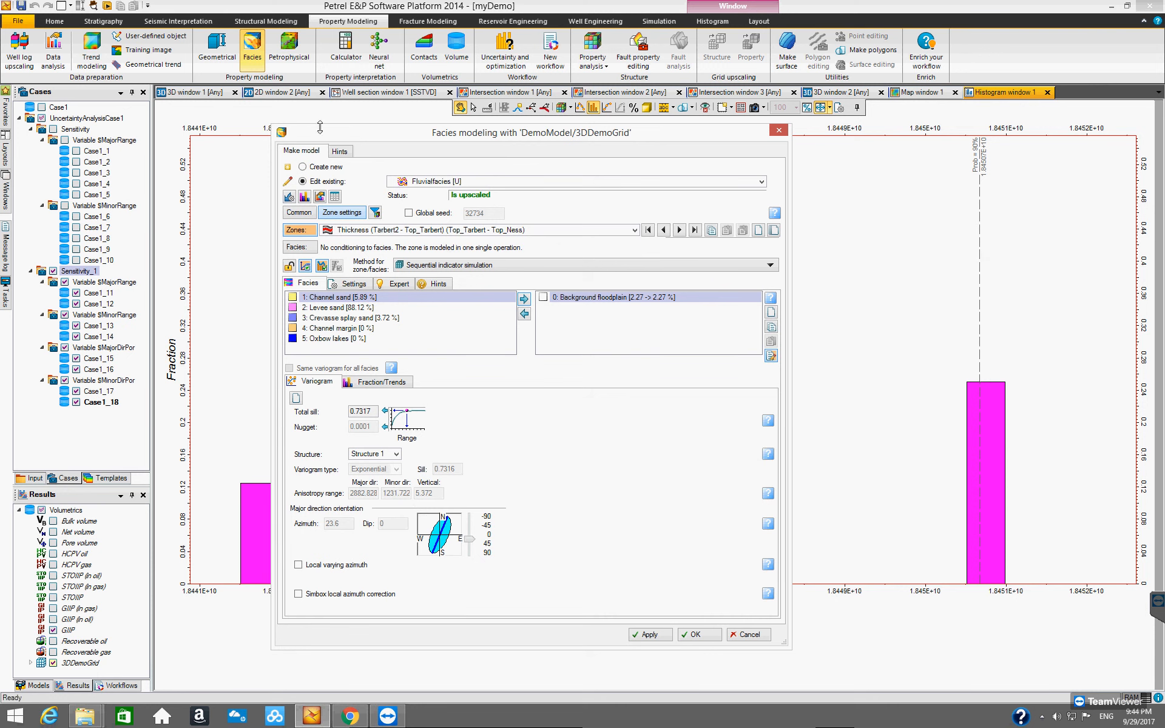
- Compare the Background floodplain variogram in Data analysis with the one in Facies modeling side by side, and close both dialogs
{"action": "left_click_drag", "start_coordinate": [320, 139], "coordinate": [472, 145]}
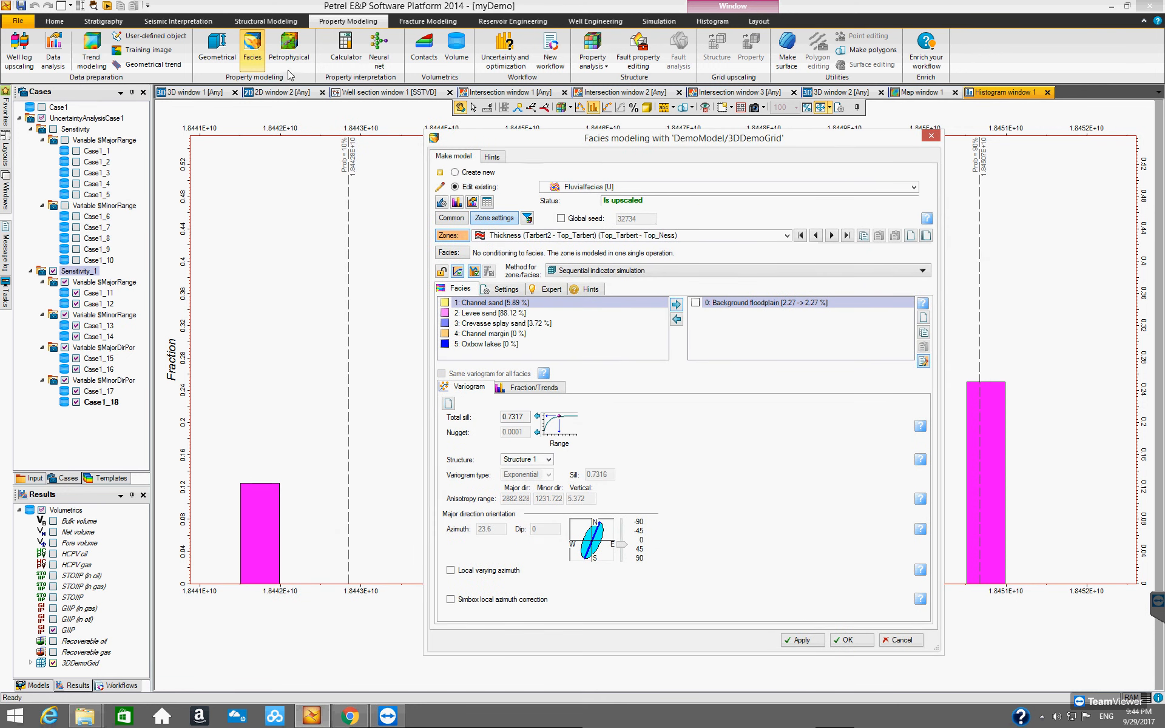
{"action": "left_click", "coordinate": [54, 54]}
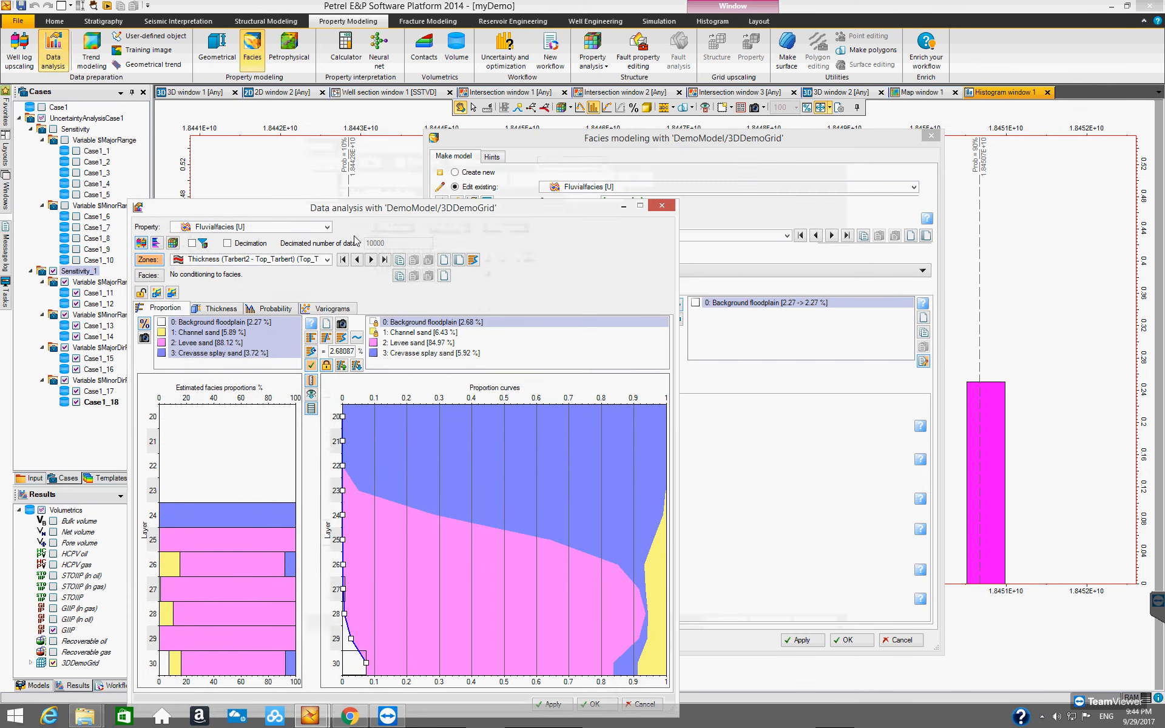
{"action": "left_click_drag", "start_coordinate": [393, 208], "coordinate": [333, 179]}
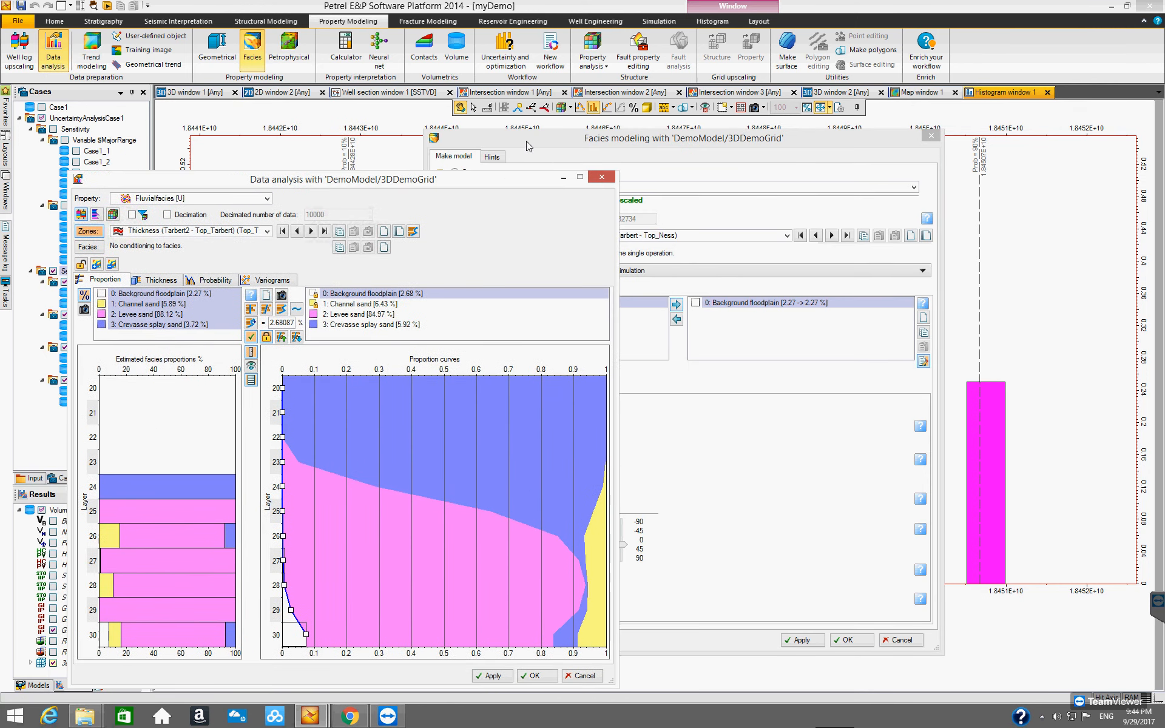
{"action": "left_click", "coordinate": [555, 138]}
{"action": "left_click_drag", "start_coordinate": [555, 139], "coordinate": [746, 174]}
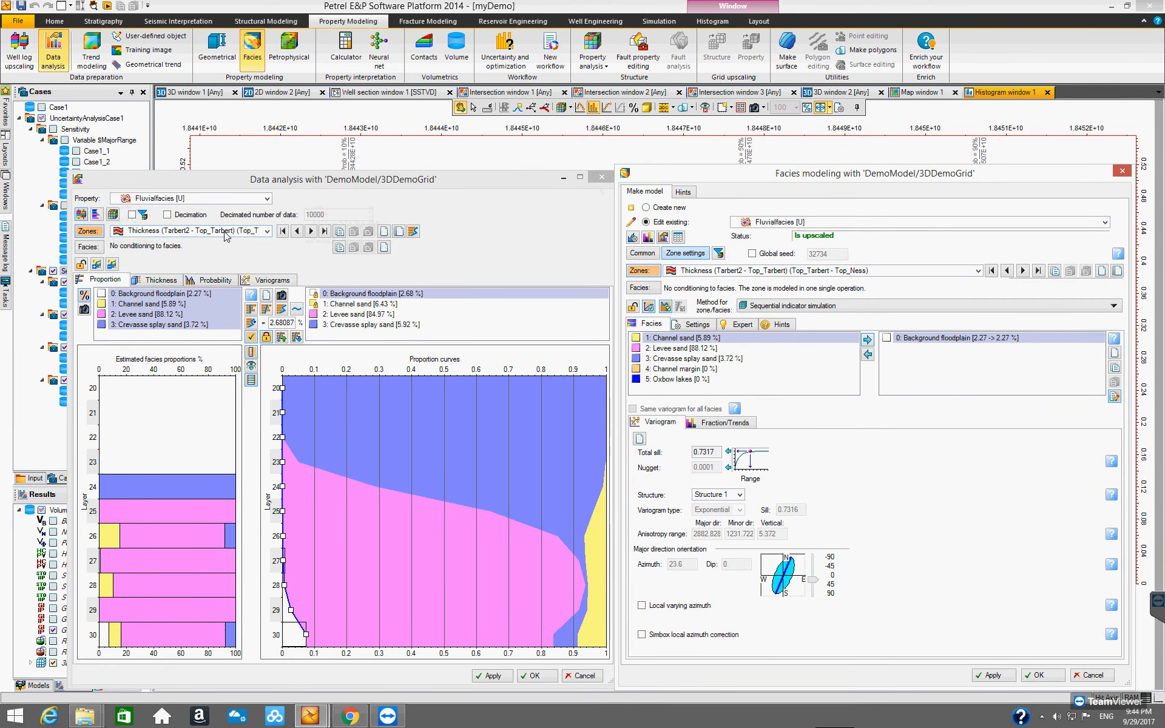
{"action": "left_click", "coordinate": [265, 279]}
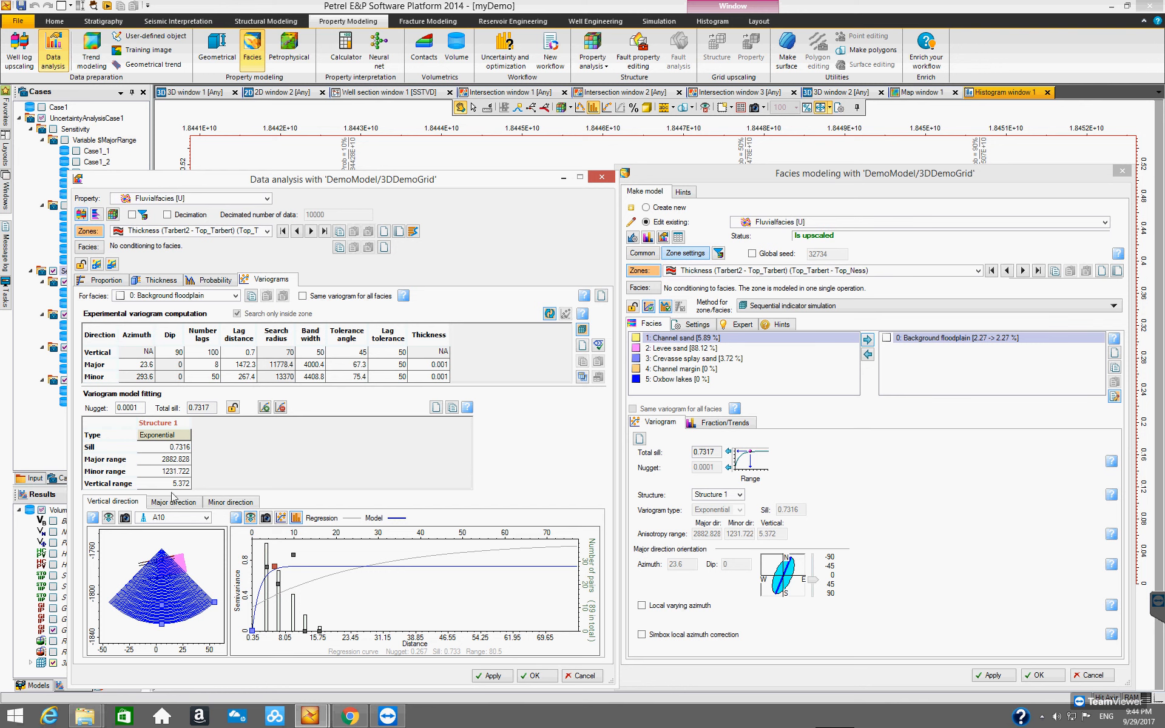
{"action": "left_click", "coordinate": [602, 178]}
{"action": "left_click_drag", "start_coordinate": [693, 178], "coordinate": [396, 144]}
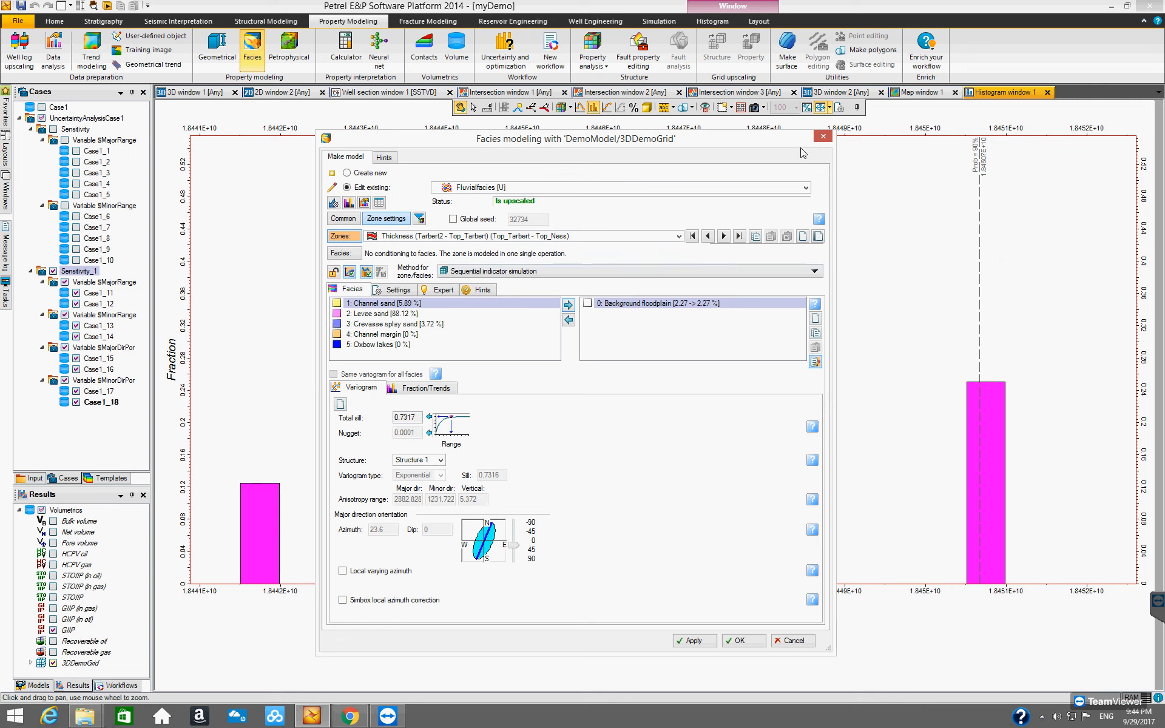
{"action": "left_click", "coordinate": [822, 136]}
- Open Data analysis for the Porosity [U] property and unlock the zone Base_Cretaceous - Top_Tarbert
{"action": "left_click", "coordinate": [54, 50]}
{"action": "left_click_drag", "start_coordinate": [483, 180], "coordinate": [786, 156]}
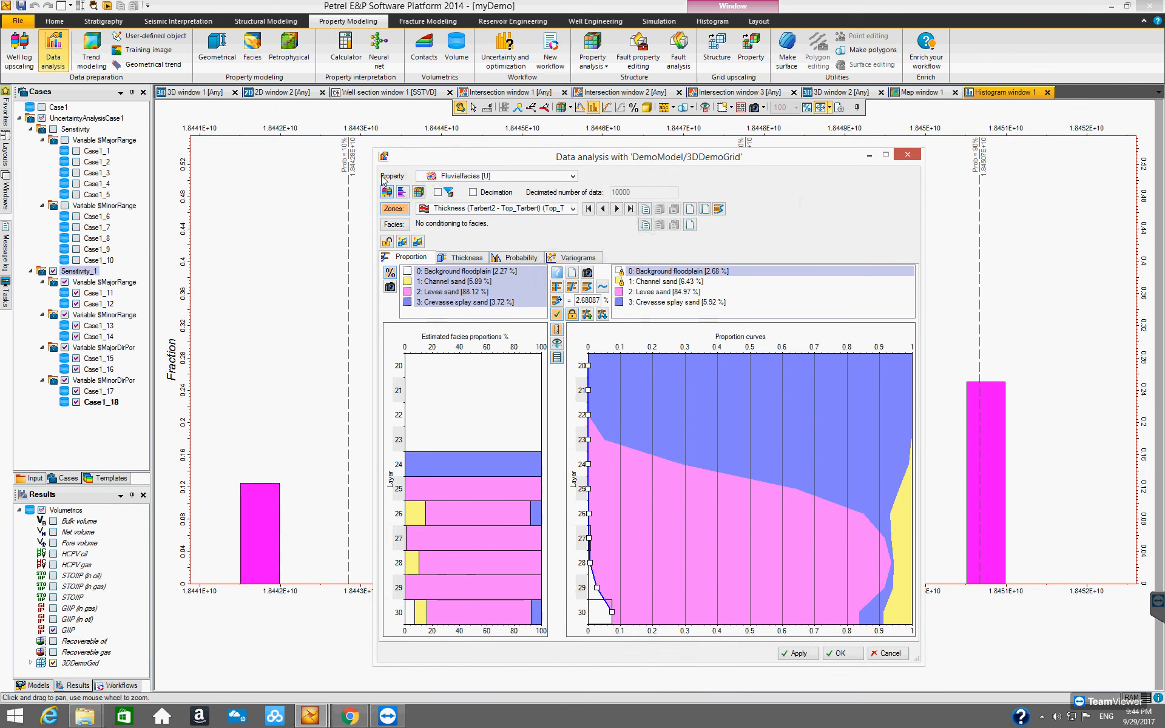
{"action": "left_click", "coordinate": [573, 177]}
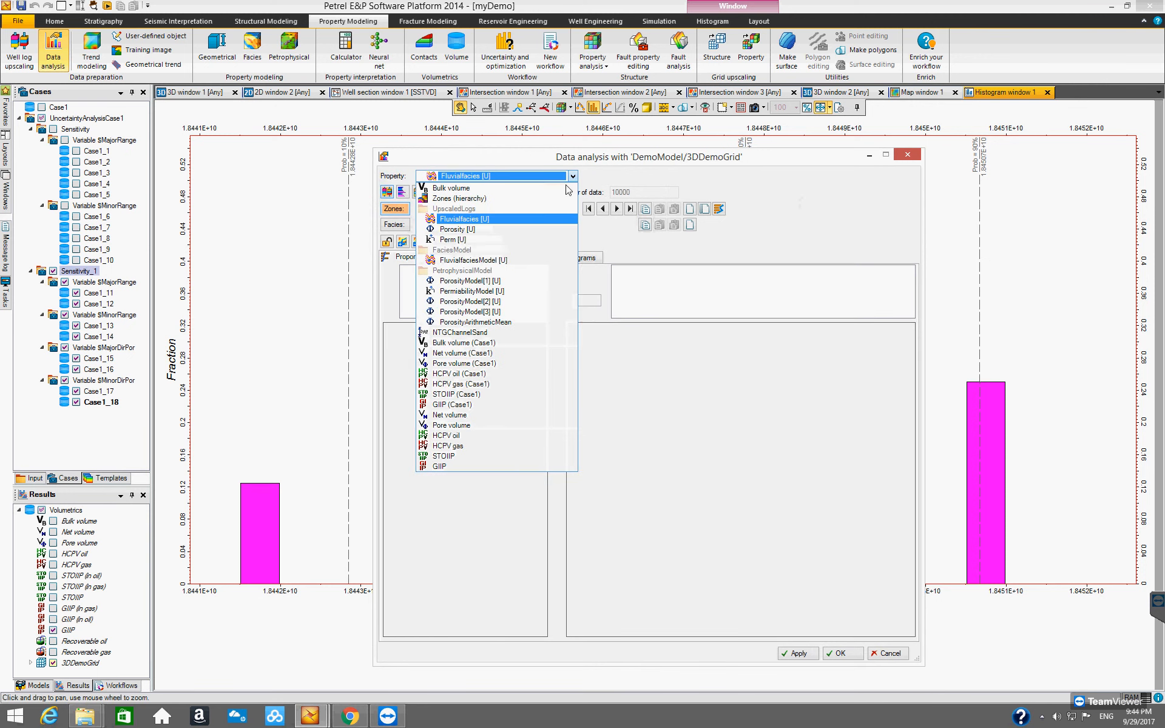
{"action": "left_click", "coordinate": [470, 229]}
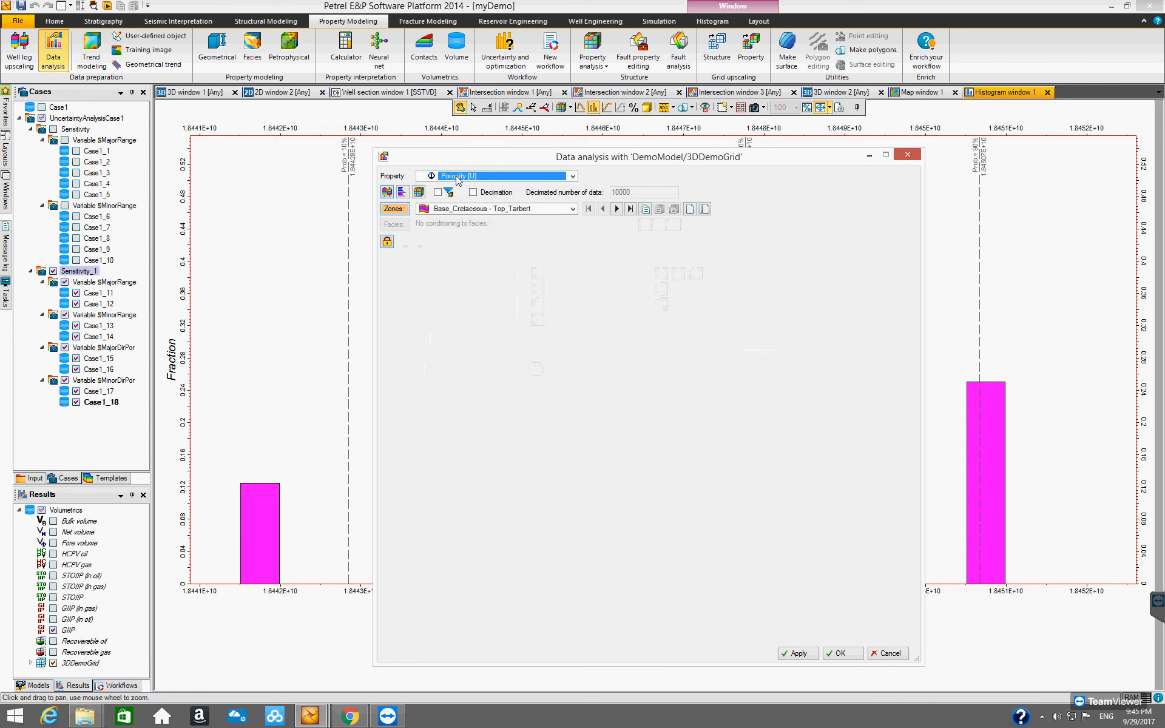
{"action": "left_click", "coordinate": [386, 241]}
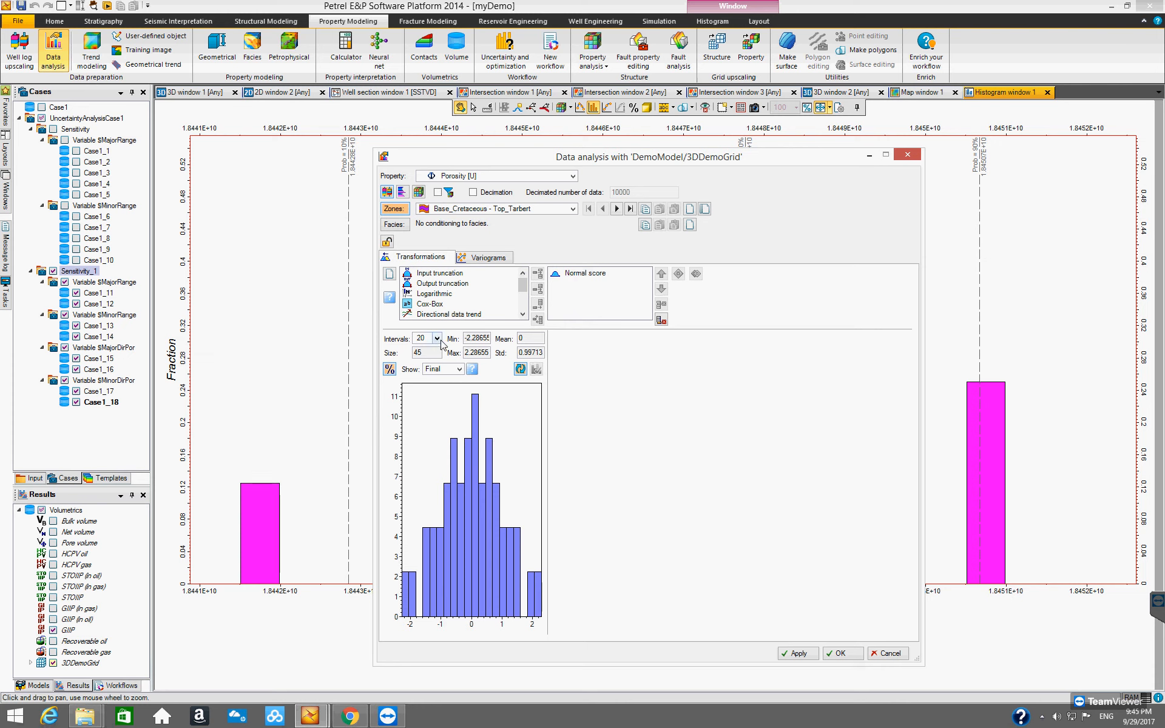
- Condition the porosity analysis to the Fluvialfacies property and select the Background floodplain facies
{"action": "left_click", "coordinate": [450, 277]}
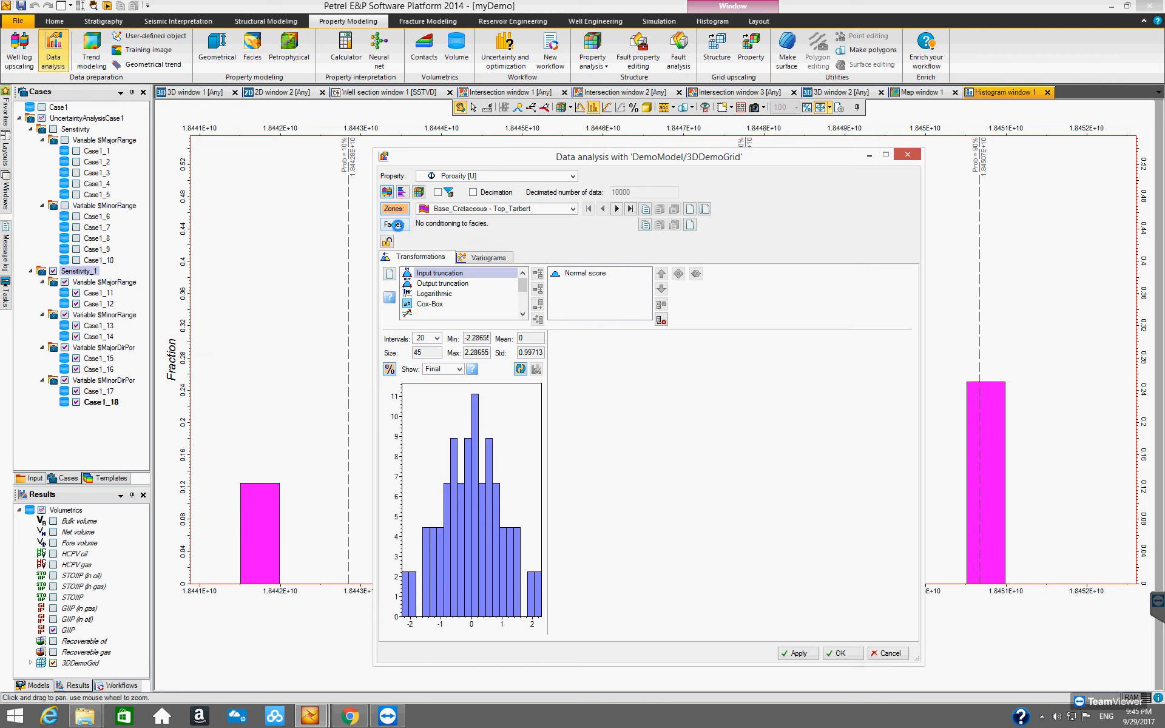
{"action": "left_click", "coordinate": [481, 256]}
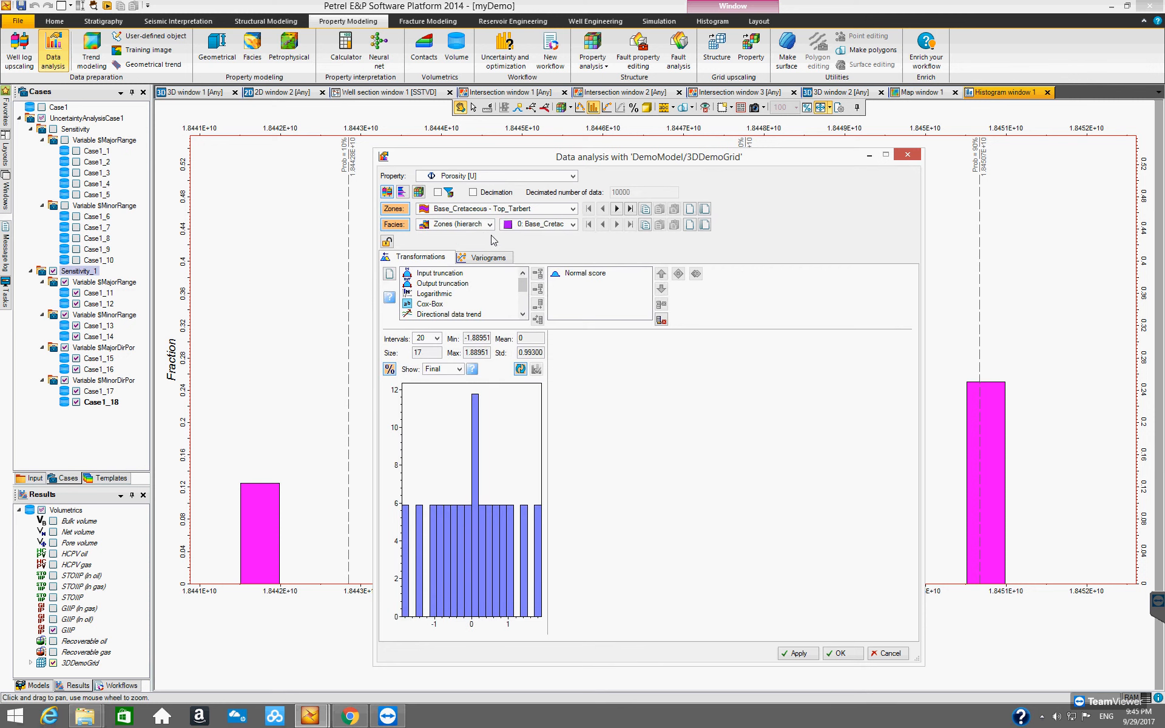
{"action": "left_click", "coordinate": [490, 224]}
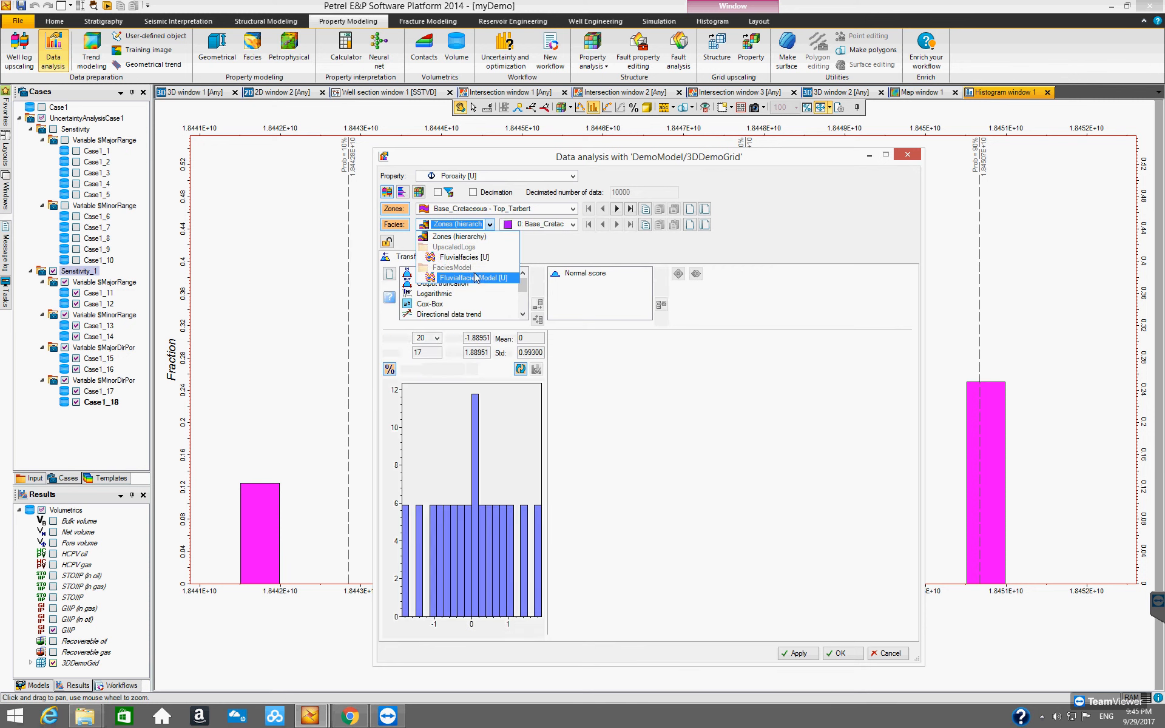
{"action": "left_click", "coordinate": [473, 256]}
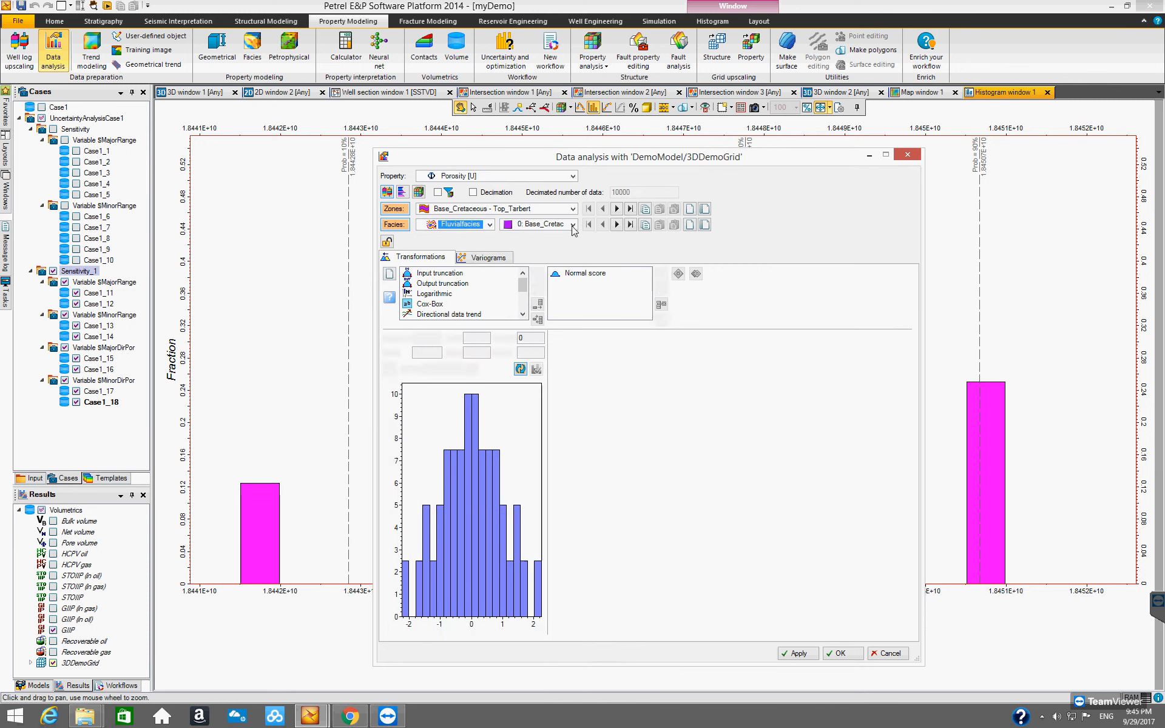
{"action": "left_click", "coordinate": [572, 224]}
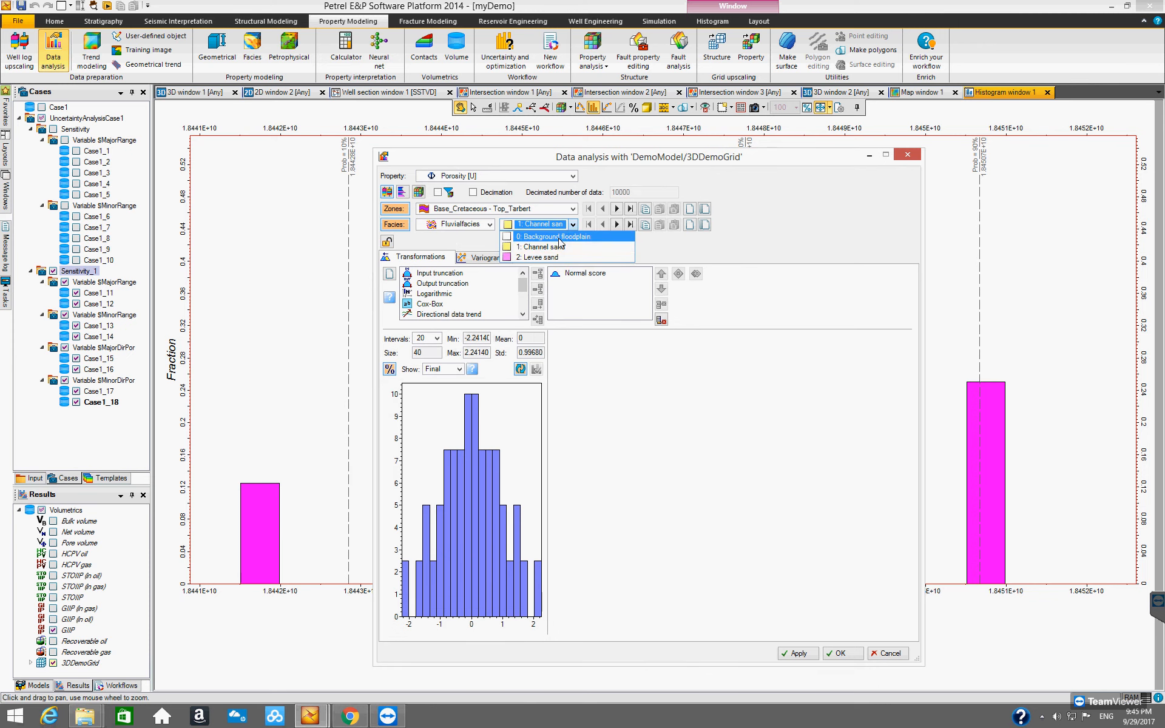
{"action": "left_click", "coordinate": [557, 237]}
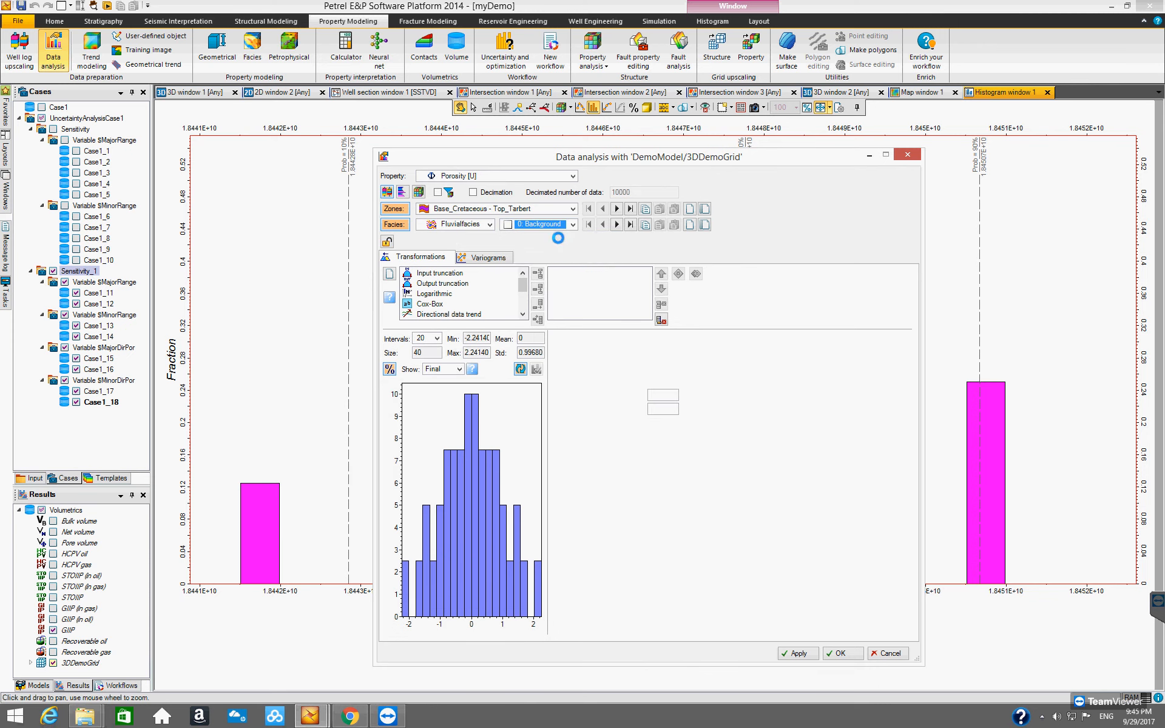
- Add Input truncation and Directional data trend ahead of the Normal score transformation for Background floodplain porosity
{"action": "left_click", "coordinate": [459, 274]}
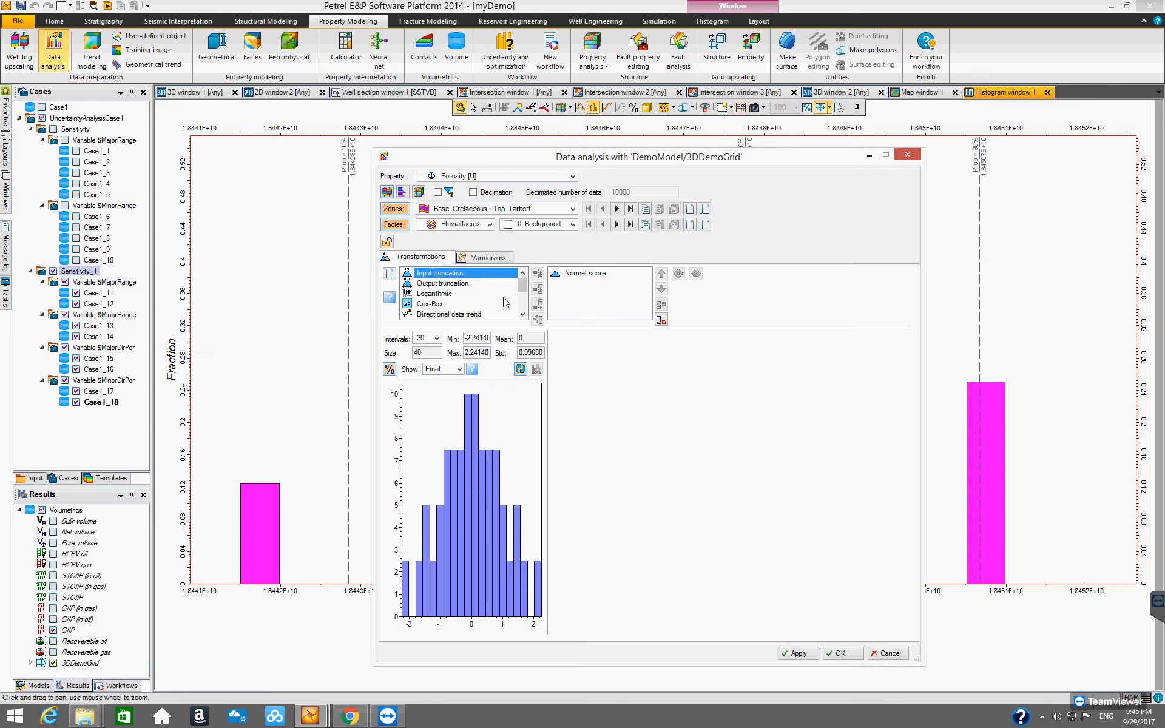
{"action": "left_click", "coordinate": [578, 274]}
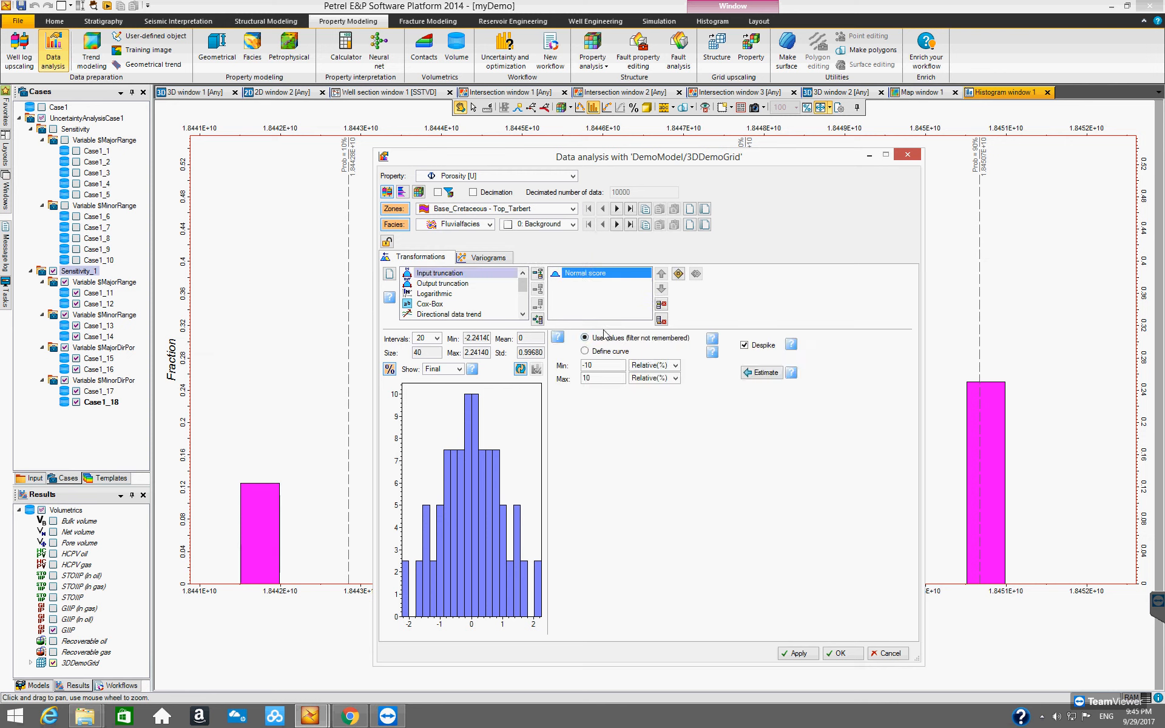
{"action": "left_click", "coordinate": [538, 274]}
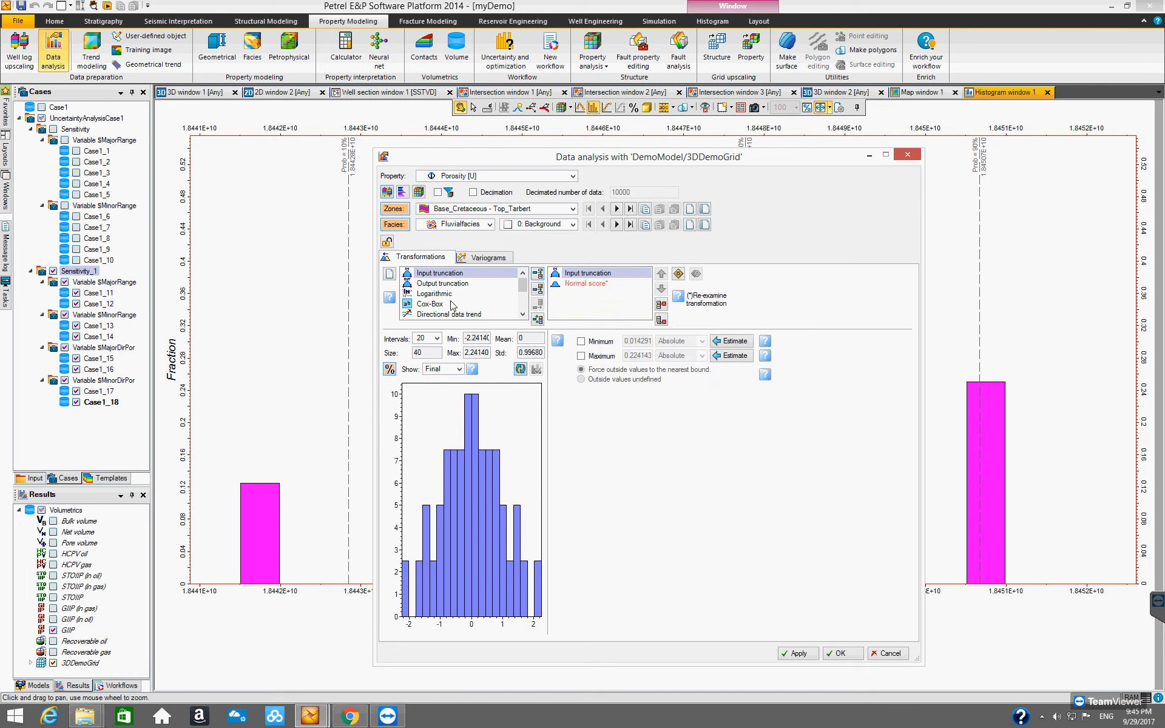
{"action": "left_click", "coordinate": [442, 314]}
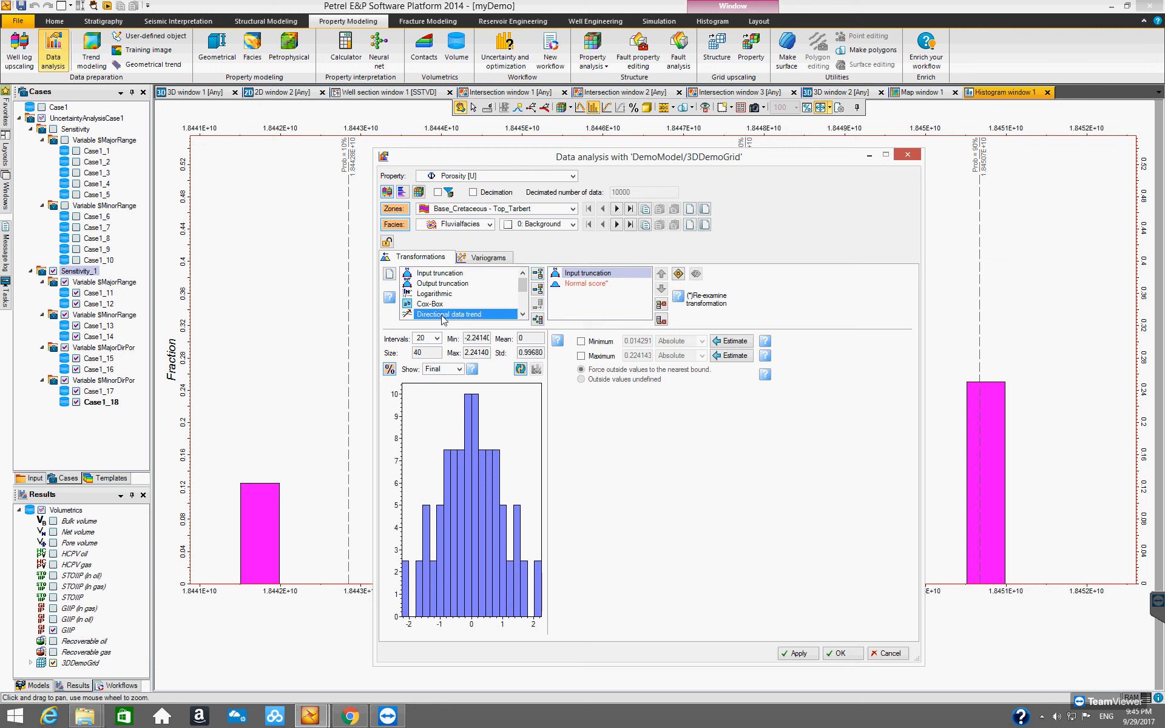
{"action": "left_click", "coordinate": [539, 276]}
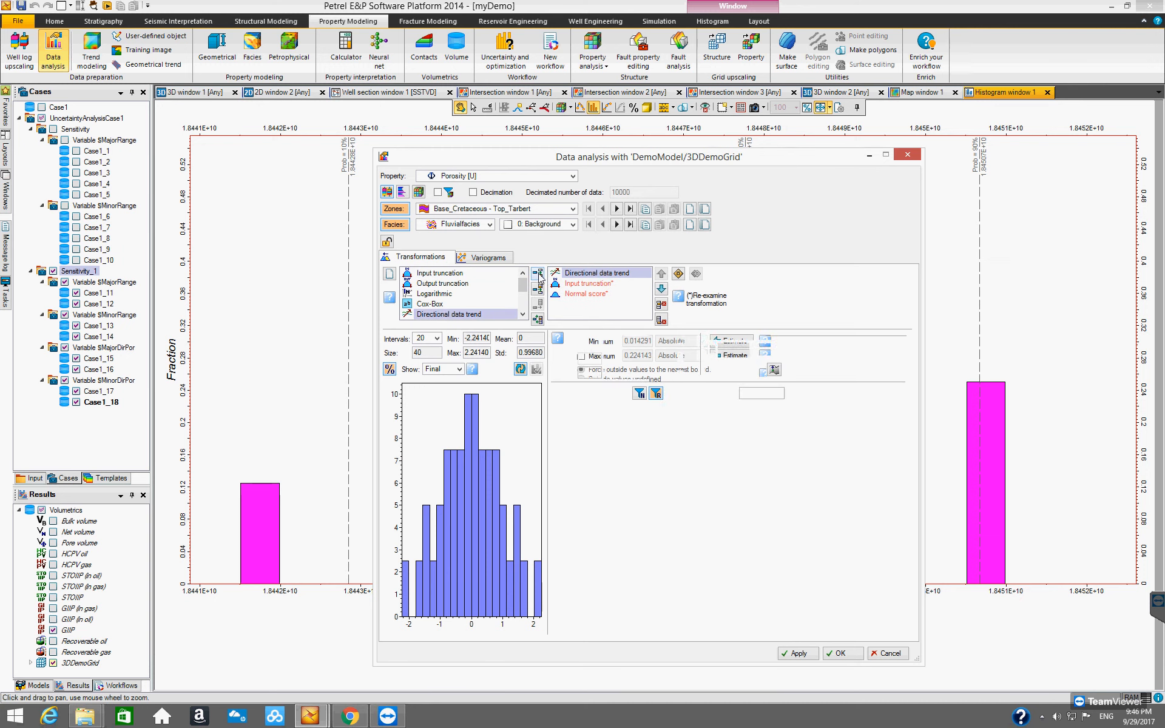
- Move Input truncation to the start of the transformation sequence and enable its minimum and maximum limits
{"action": "left_click", "coordinate": [588, 284]}
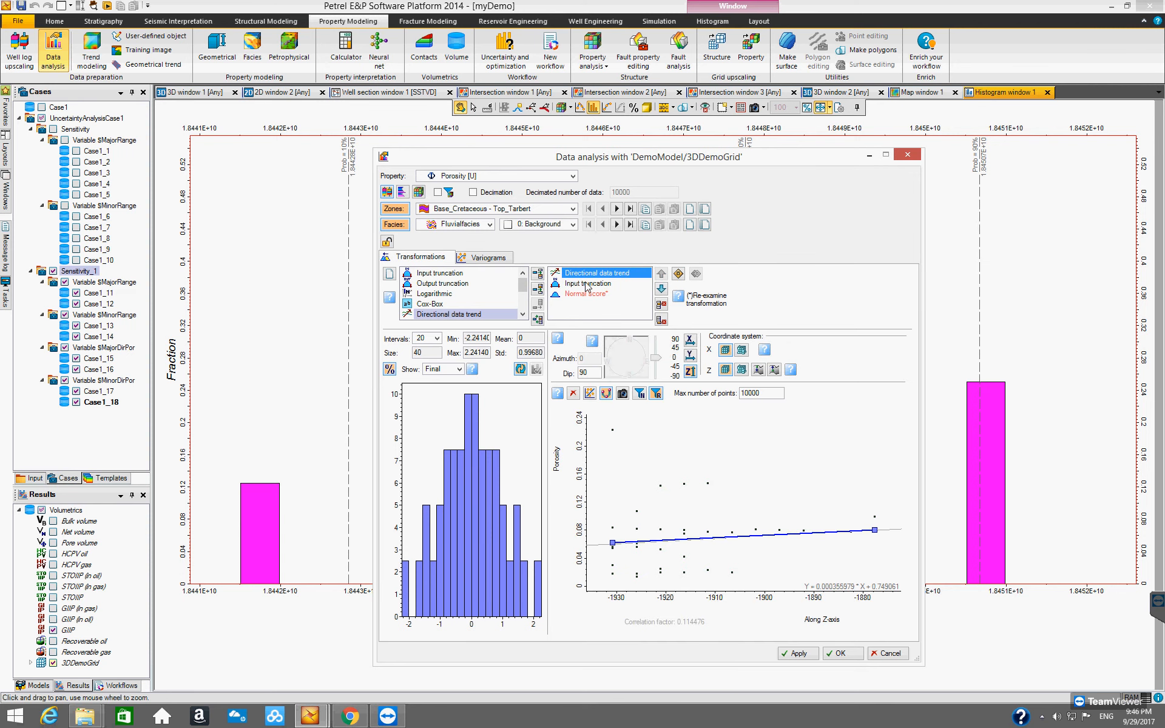
{"action": "left_click", "coordinate": [661, 289]}
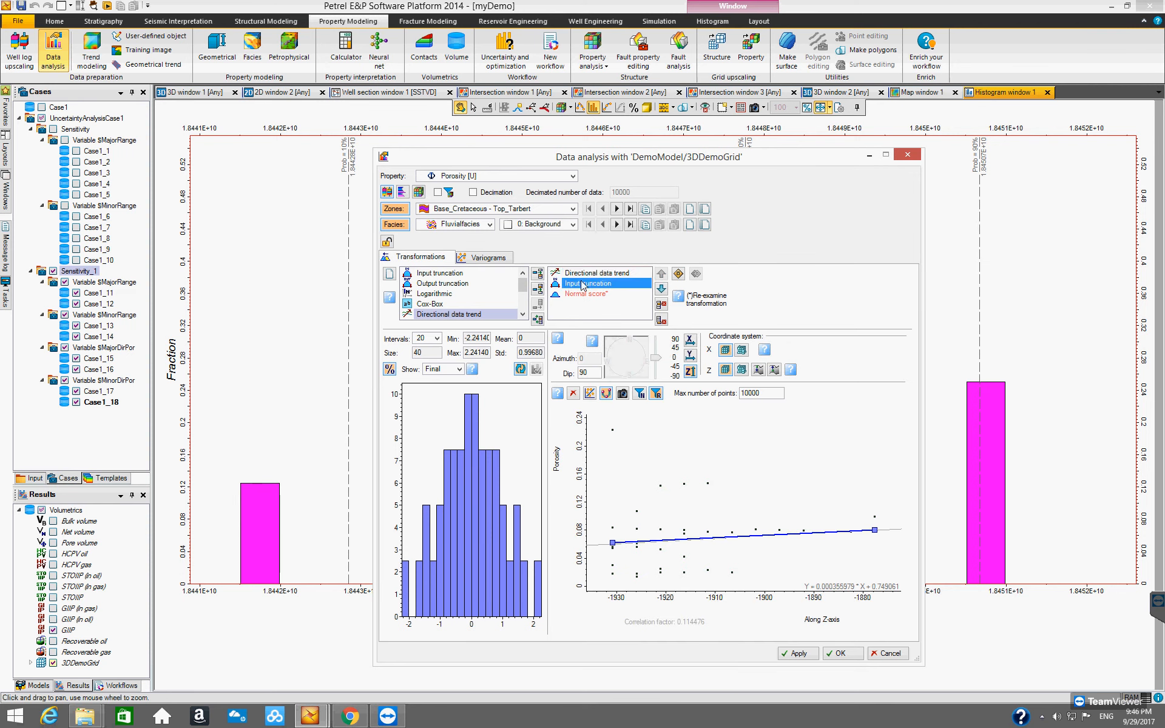
{"action": "left_click", "coordinate": [662, 274]}
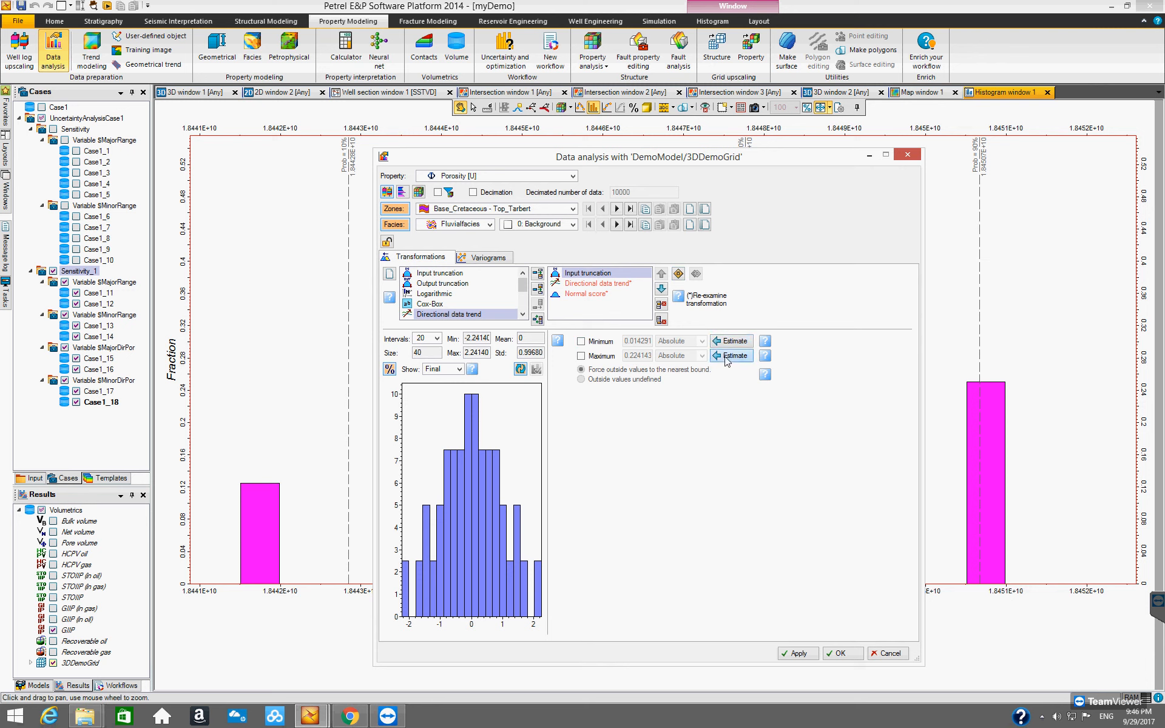
{"action": "left_click", "coordinate": [580, 341]}
{"action": "left_click", "coordinate": [581, 355]}
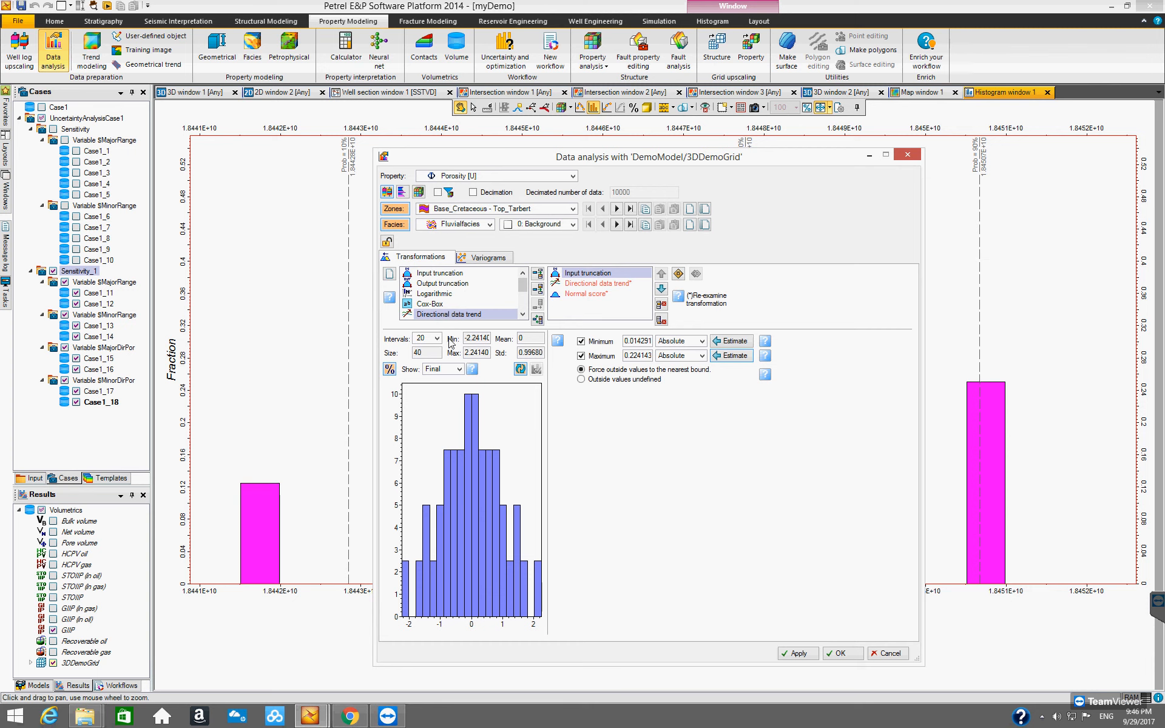
- Check the porosity variogram settings and available facies, and switch the analysis to the zone Thickness (Tarbert2 - Top_Tarbert)
{"action": "left_click", "coordinate": [479, 257]}
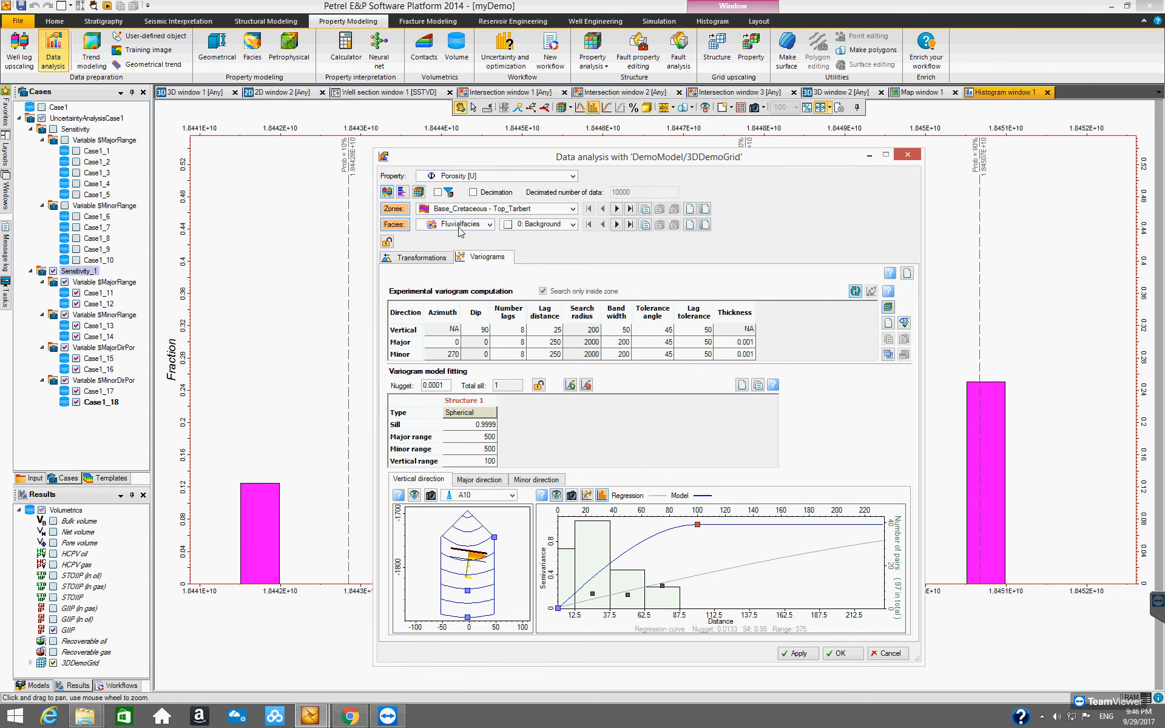
{"action": "left_click", "coordinate": [572, 224]}
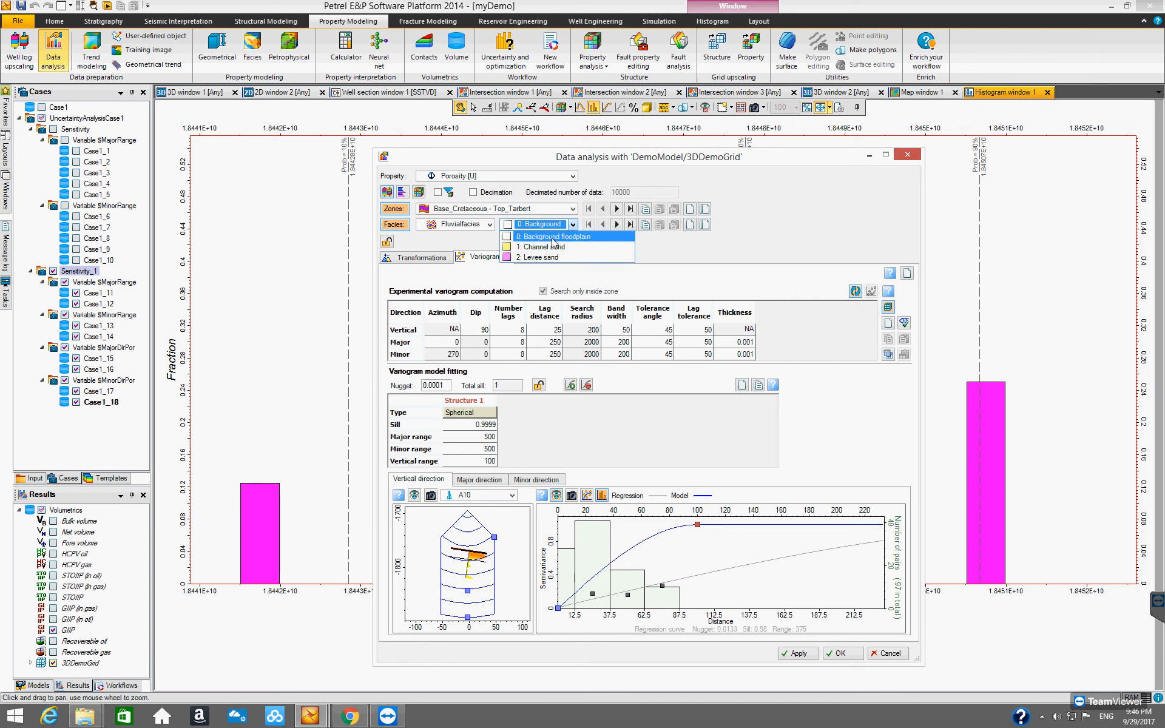
{"action": "left_click", "coordinate": [677, 251]}
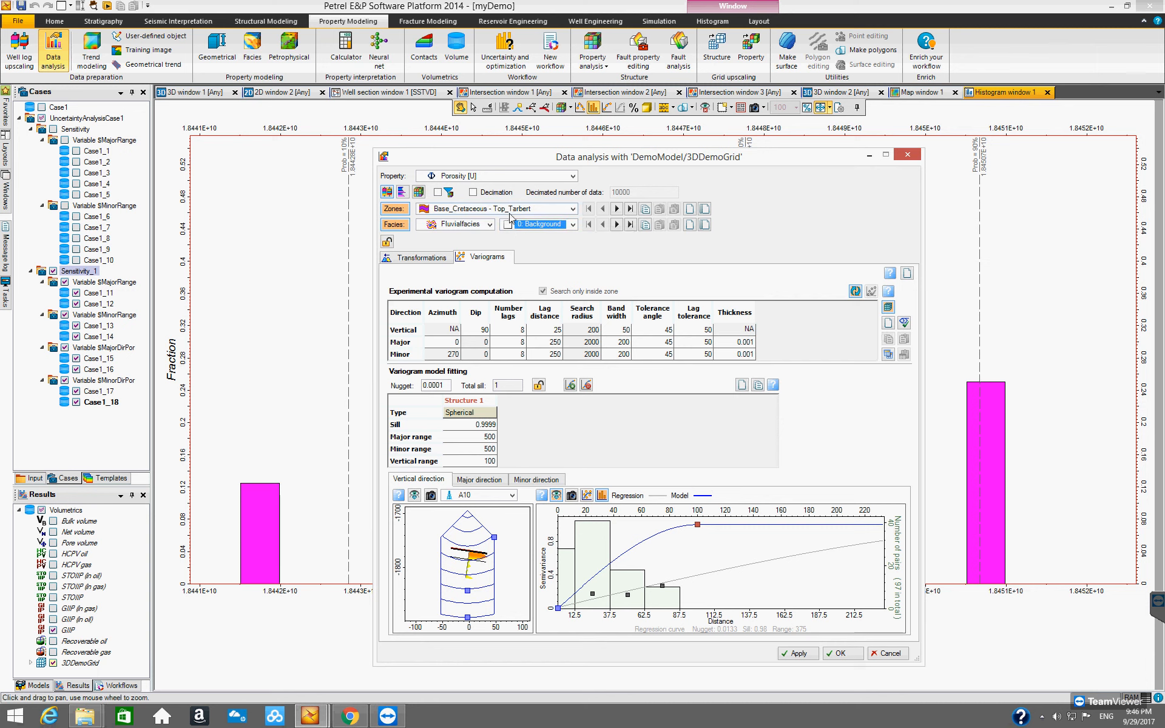
{"action": "left_click", "coordinate": [572, 209]}
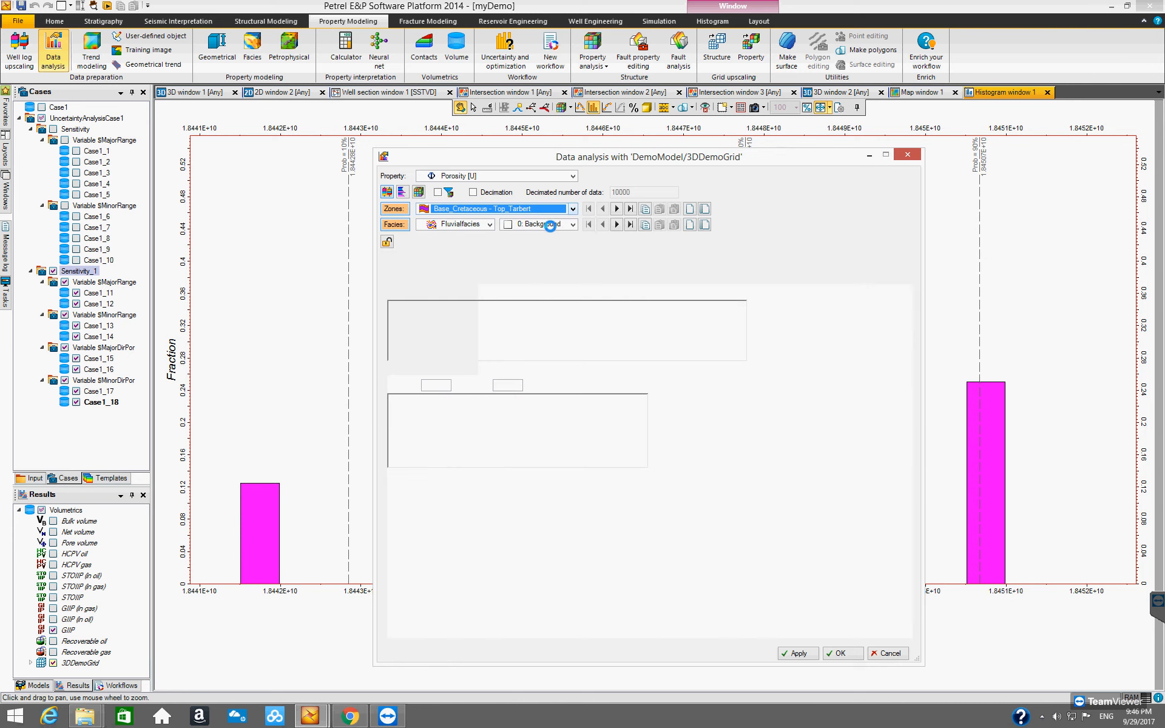
{"action": "left_click", "coordinate": [526, 232]}
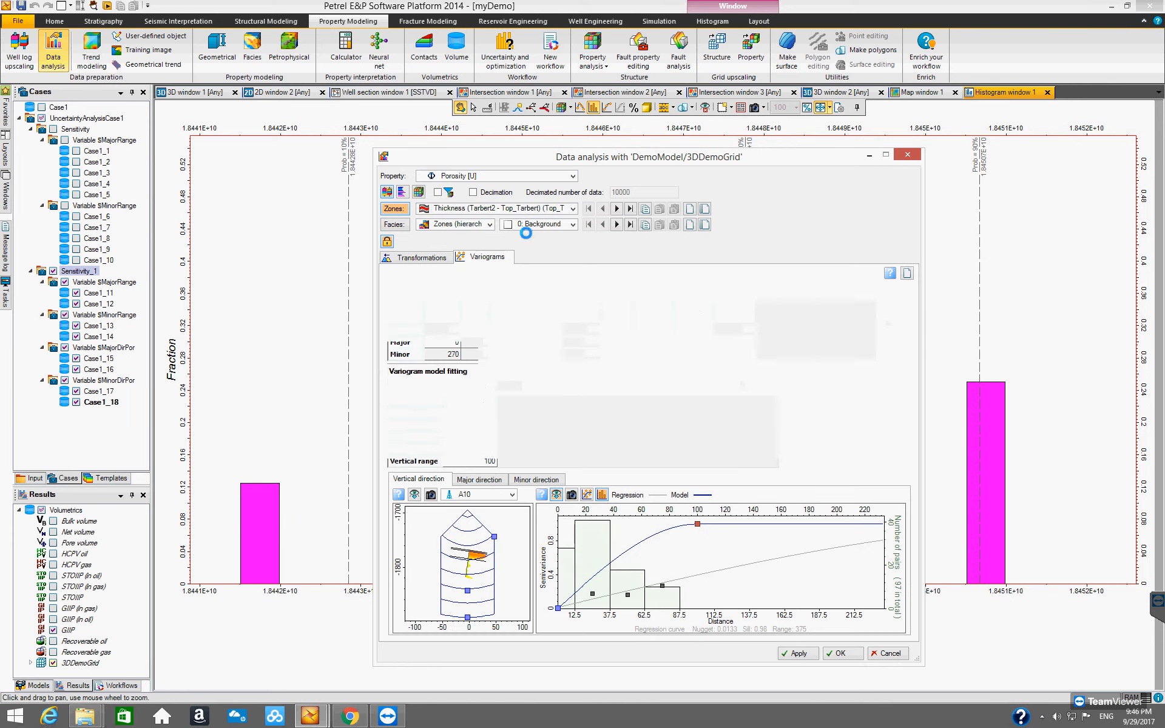